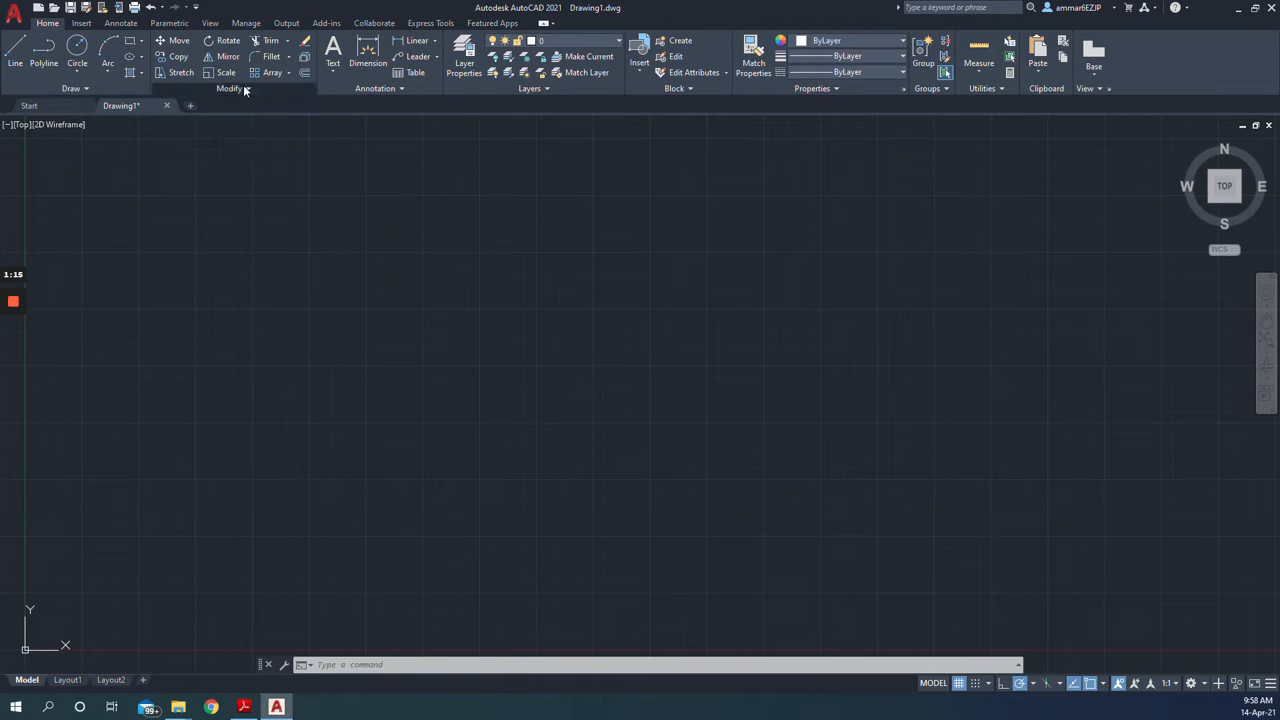
Switch to WEEK 6.pdf in Adobe Reader to read the rectangular array example, and return to AutoCAD
{"action": "left_click", "coordinate": [243, 87]}
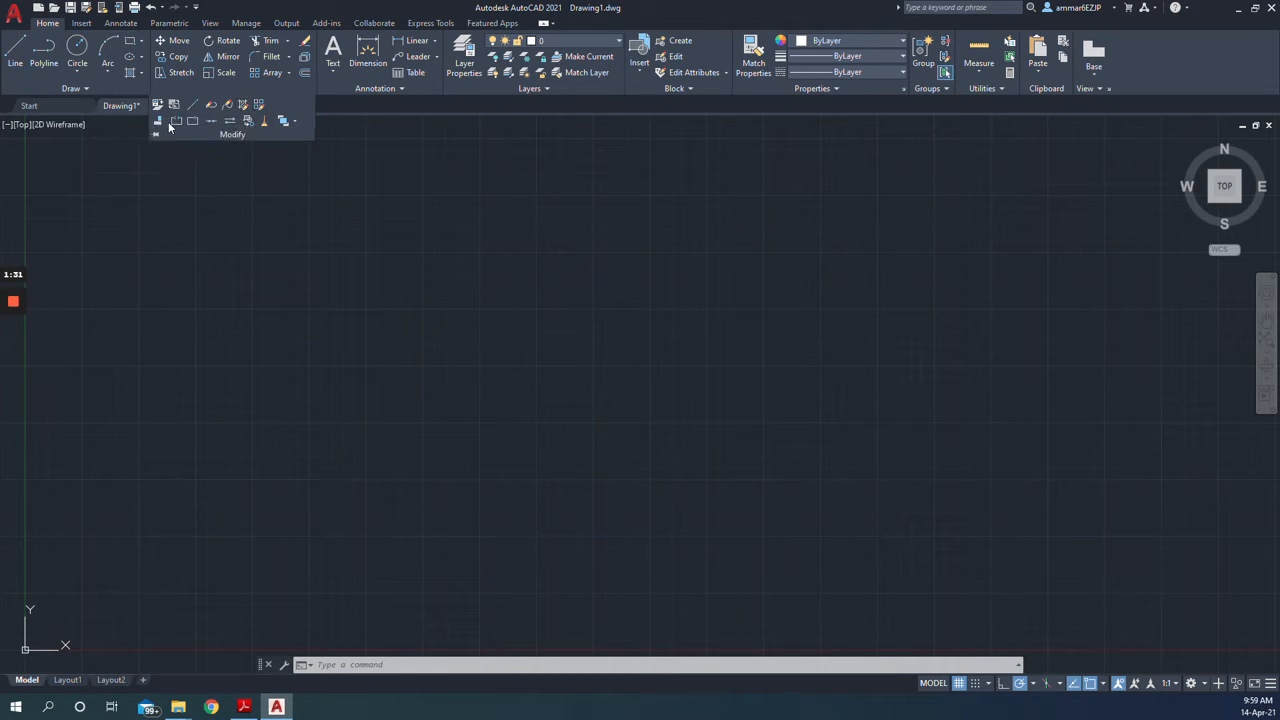
{"action": "left_click", "coordinate": [243, 707]}
{"action": "scroll", "coordinate": [240, 560], "scroll_direction": "down", "scroll_amount": 2}
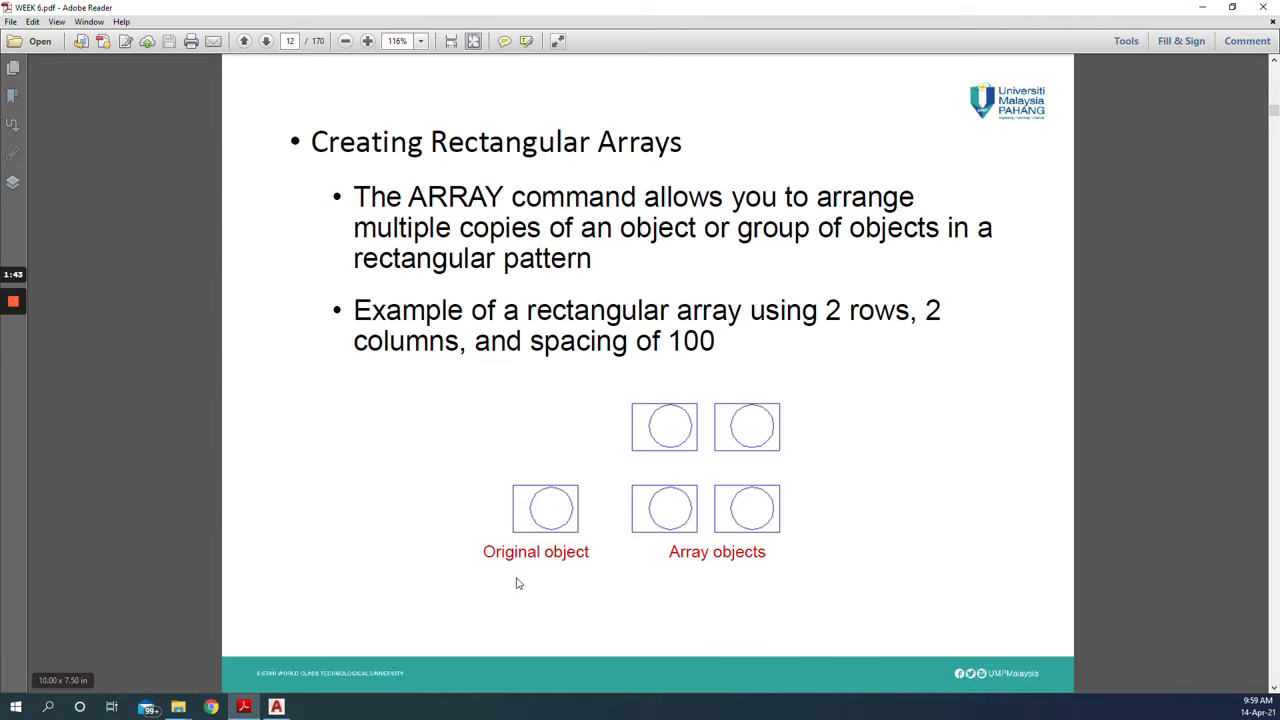
{"action": "left_click", "coordinate": [277, 708]}
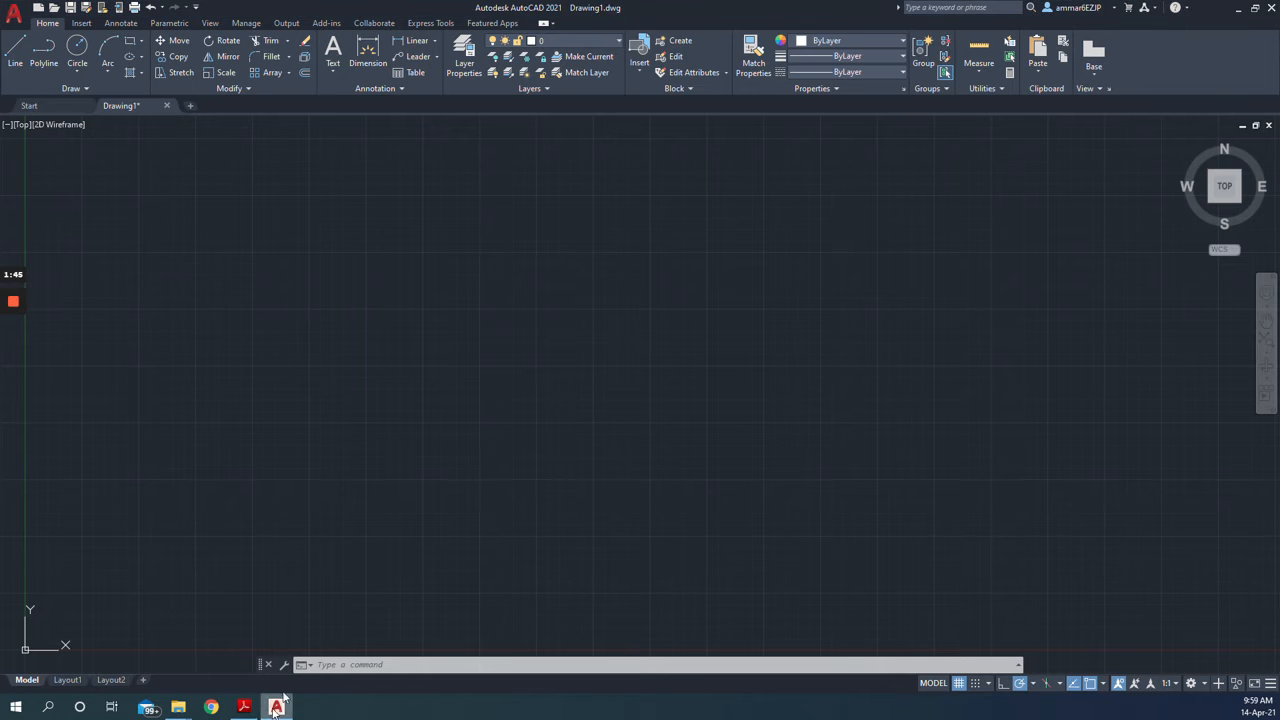
Draw a rectangle 100 wide and 50 high with its first corner at 0,0
{"action": "left_click", "coordinate": [129, 41]}
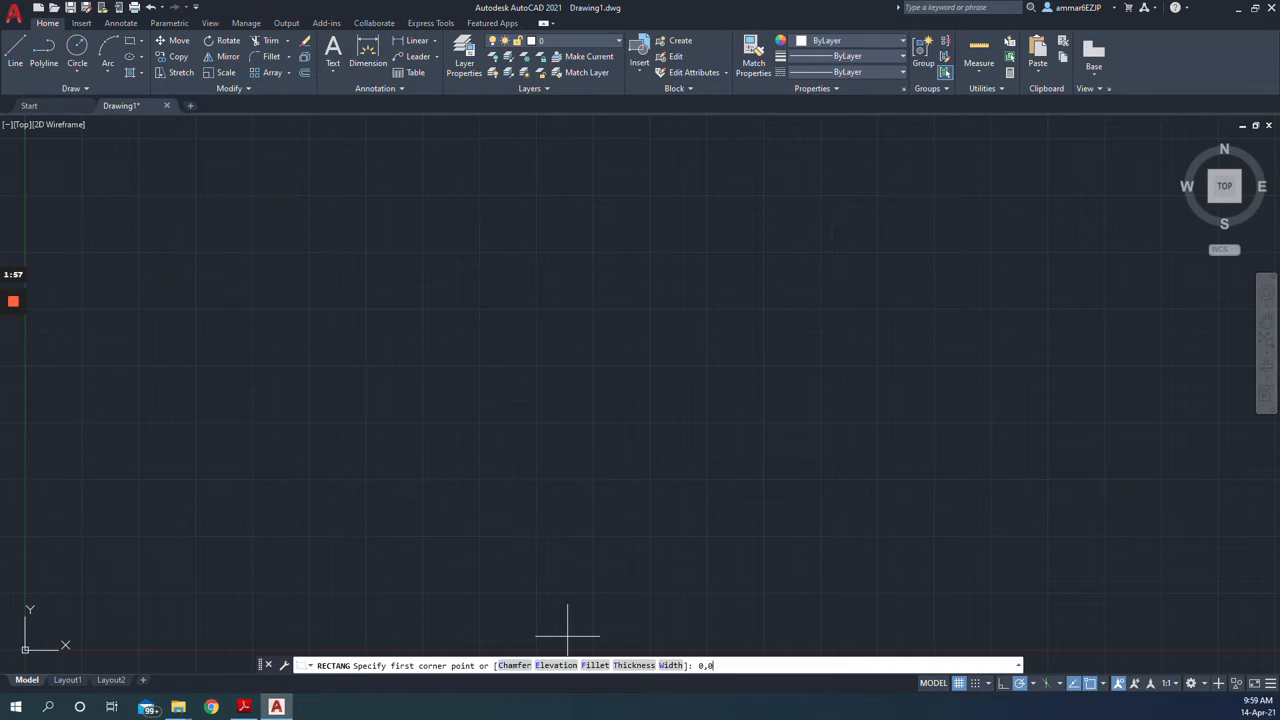
{"action": "type", "text": "0,0"}
{"action": "key", "text": "Return"}
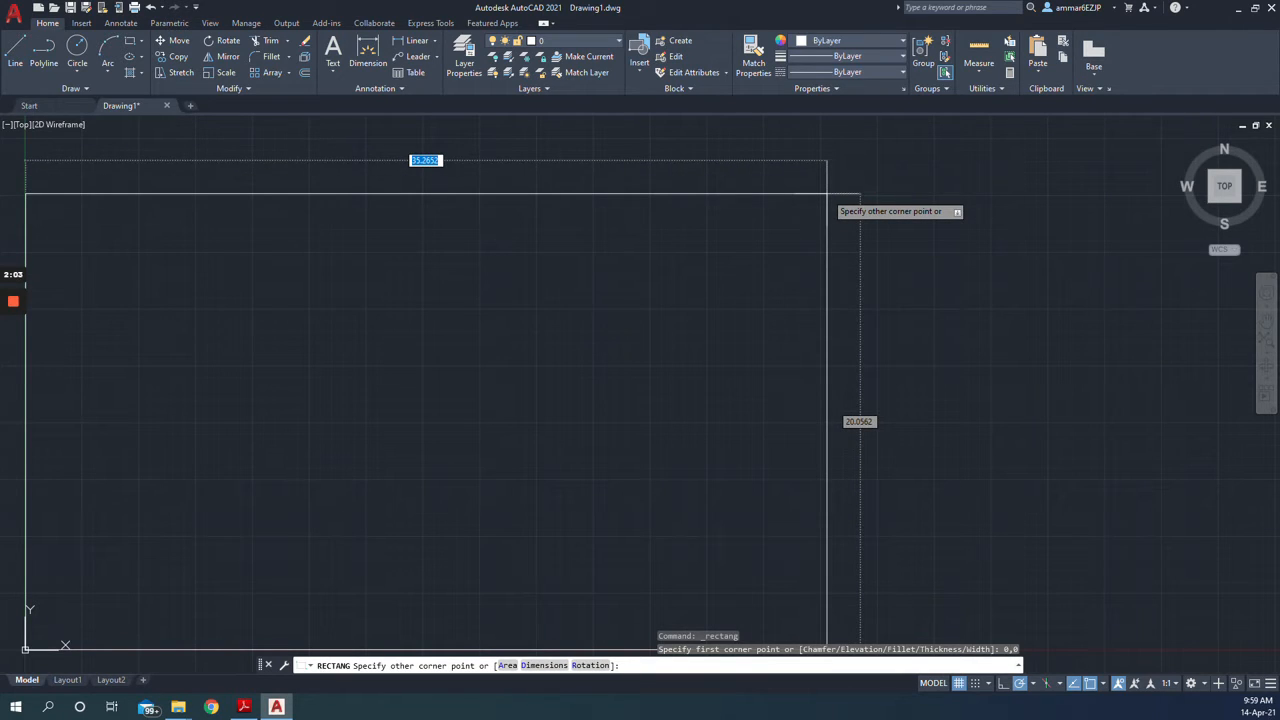
{"action": "type", "text": "100"}
{"action": "key", "text": "Tab"}
{"action": "type", "text": "50"}
{"action": "key", "text": "Return"}
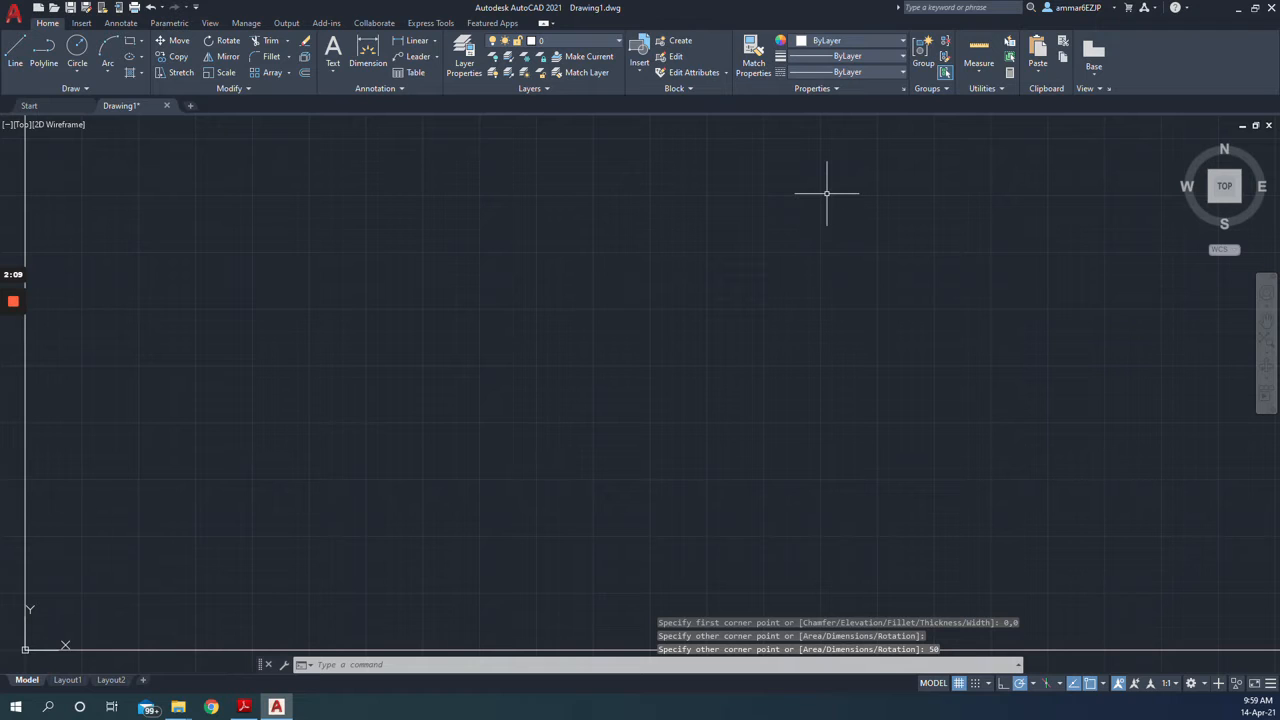
{"action": "middle_click", "coordinate": [827, 193]}
{"action": "middle_click", "coordinate": [827, 193]}
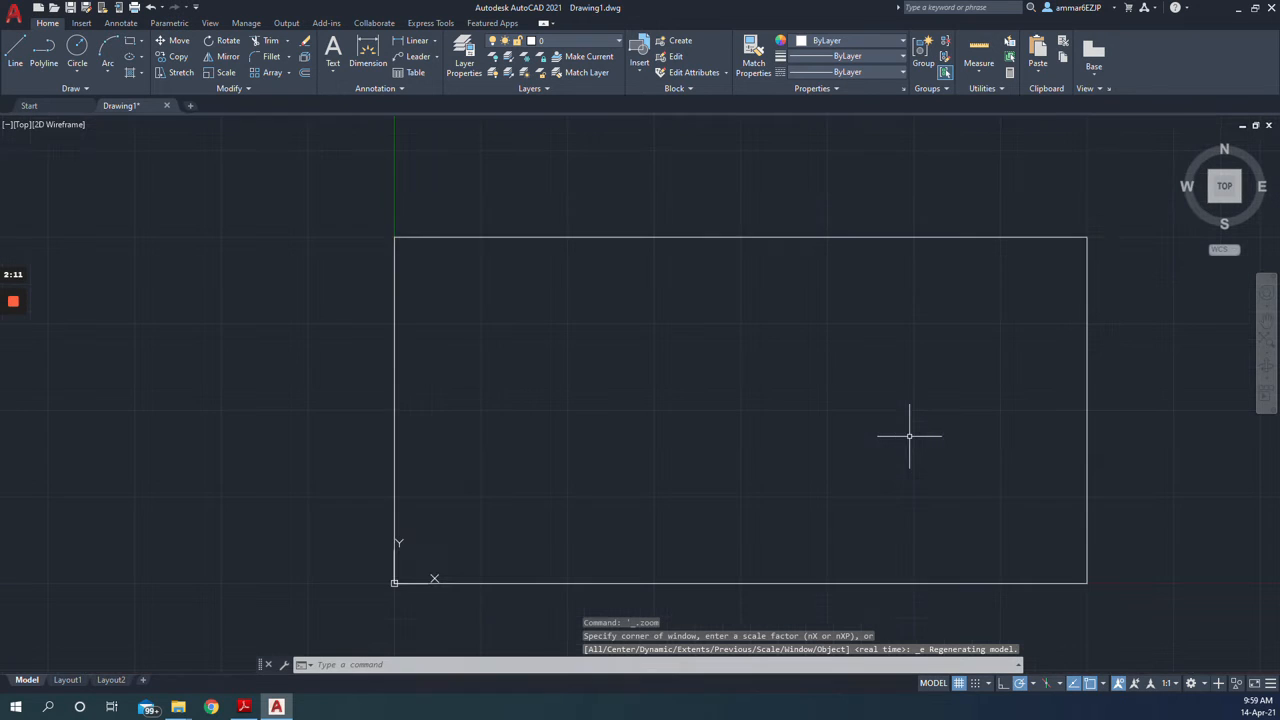
Draw a circle inside the rectangle, centred right of its middle and nearly as tall as the rectangle
{"action": "left_click", "coordinate": [77, 50]}
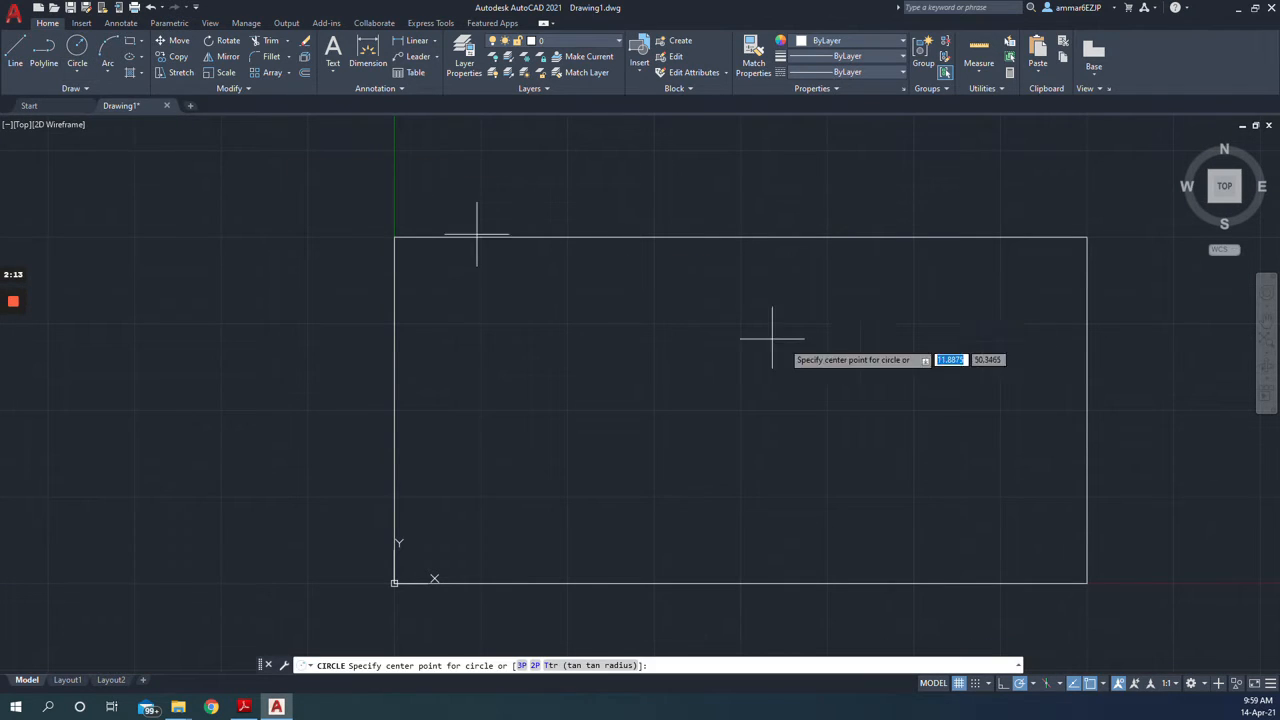
{"action": "left_click", "coordinate": [821, 408]}
{"action": "left_click", "coordinate": [967, 333]}
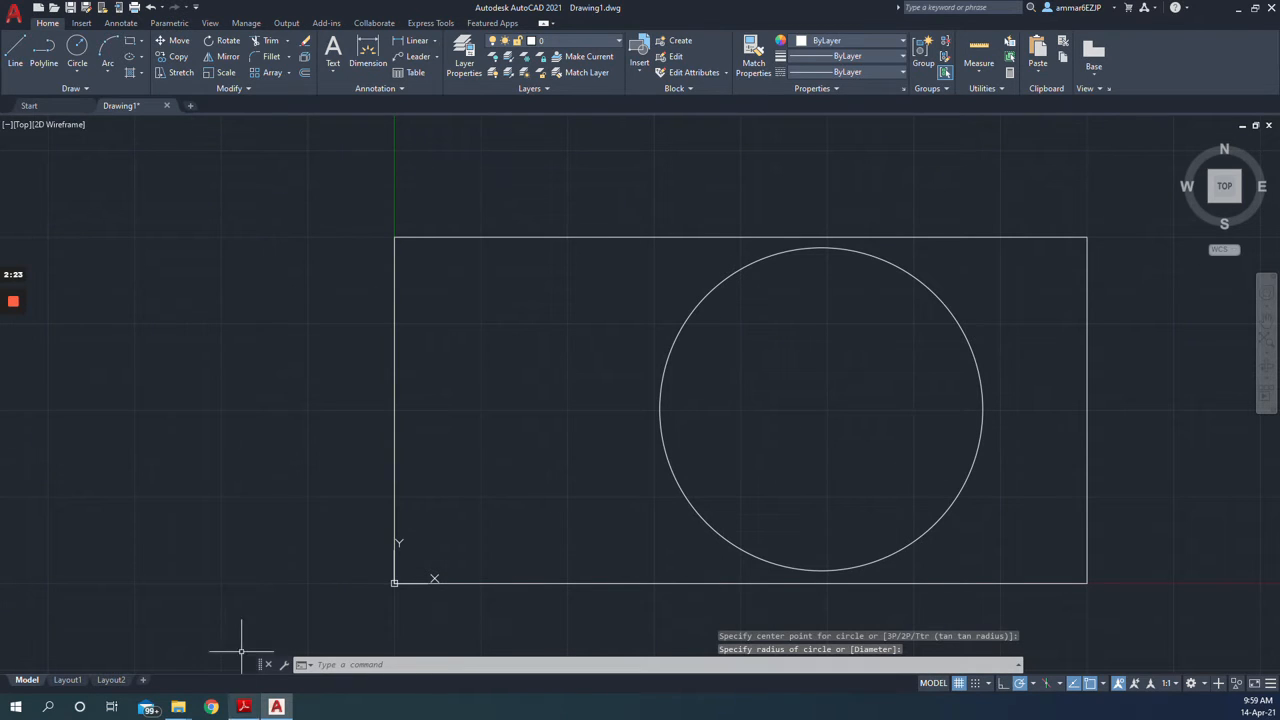
{"action": "left_click", "coordinate": [281, 73]}
{"action": "left_click", "coordinate": [288, 73]}
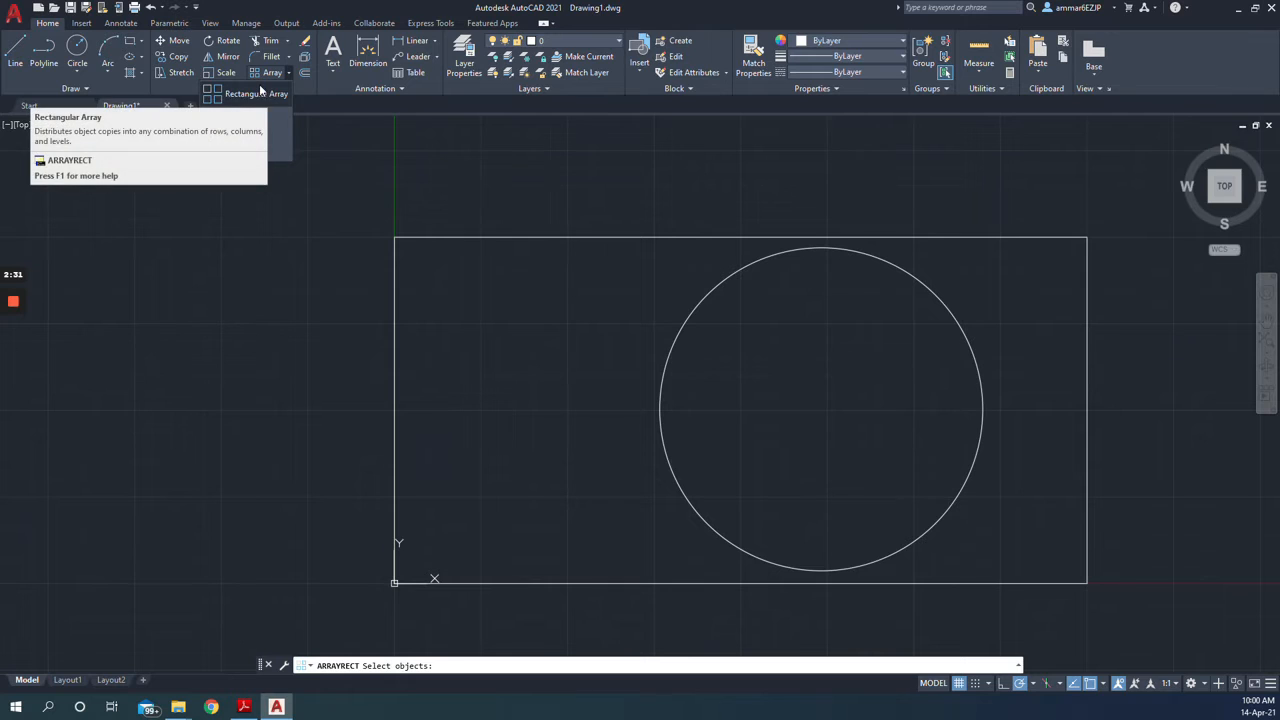
{"action": "key", "text": "Escape"}
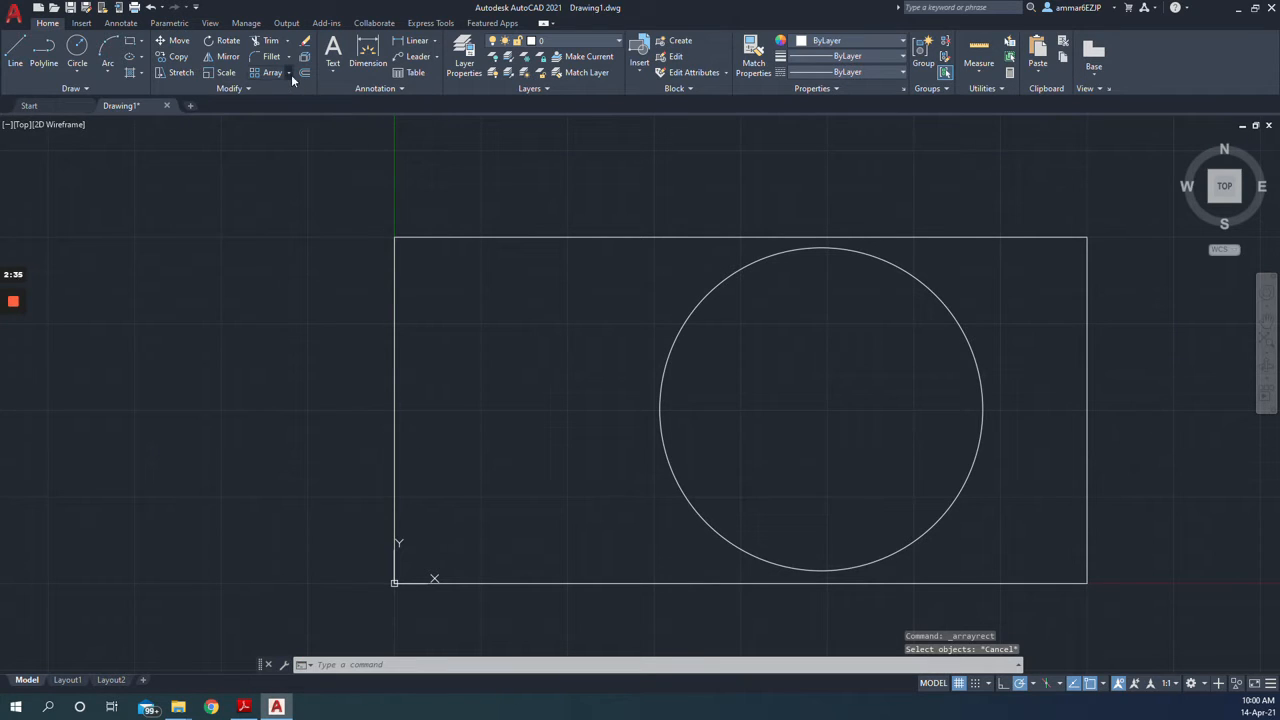
{"action": "left_click", "coordinate": [289, 73]}
Start a rectangular array (ARRAYRECT) with the rectangle and the circle as source objects
{"action": "left_click", "coordinate": [421, 666]}
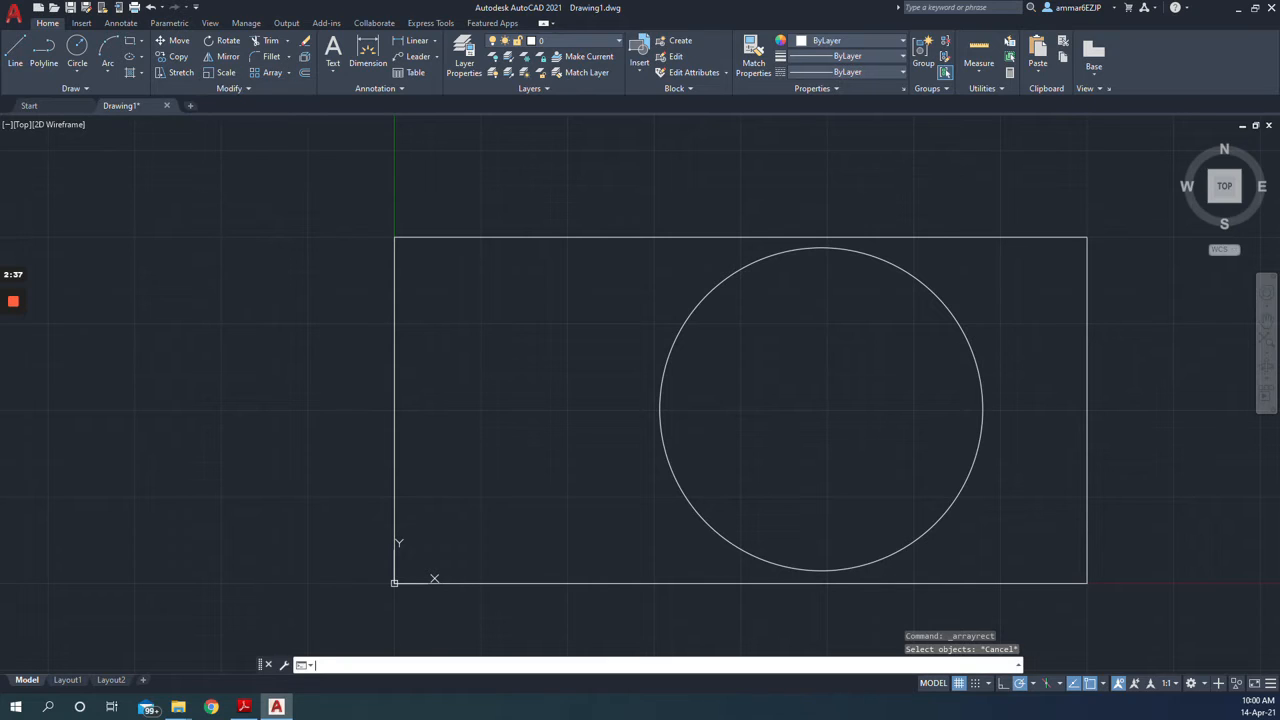
{"action": "type", "text": "r"}
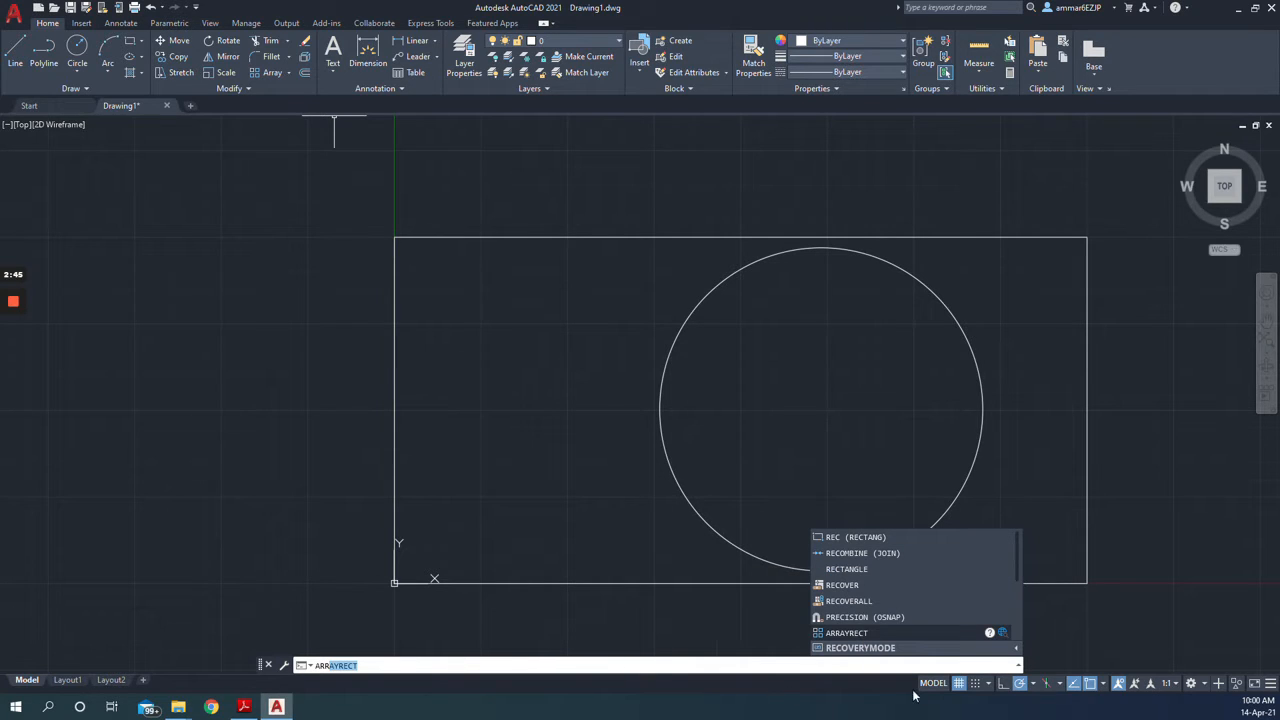
{"action": "left_click", "coordinate": [874, 633]}
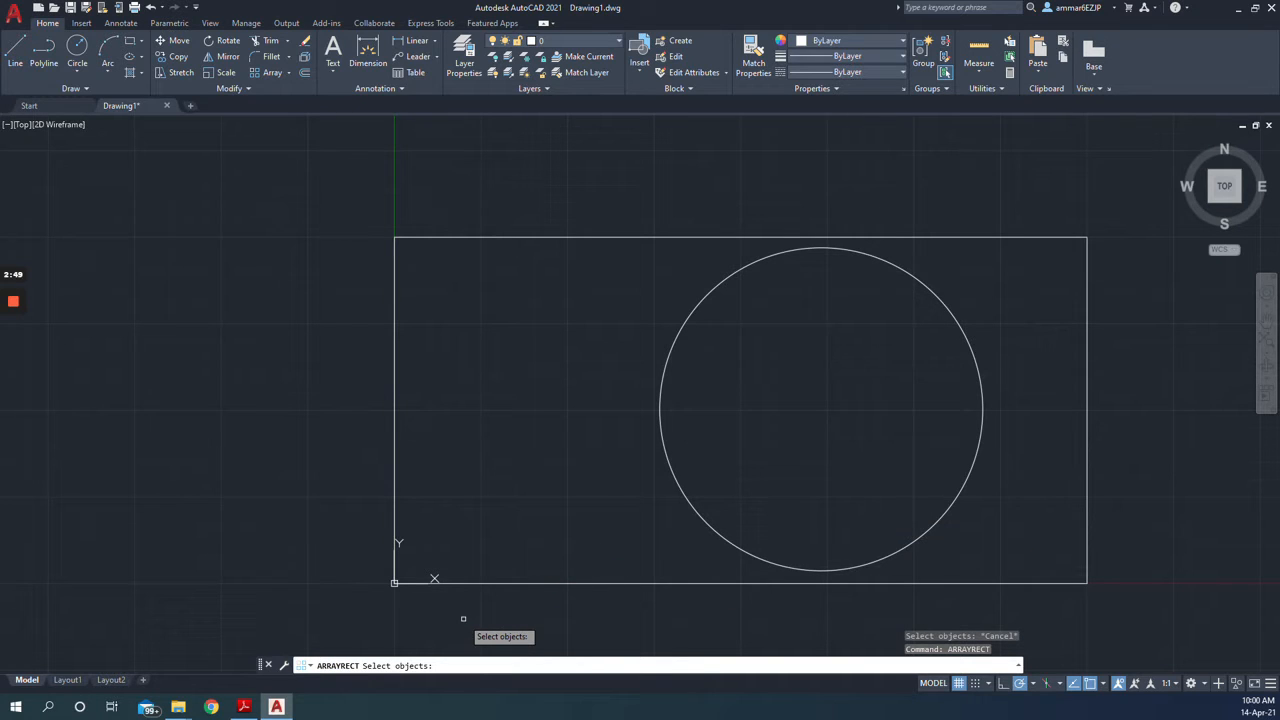
{"action": "left_click", "coordinate": [646, 582]}
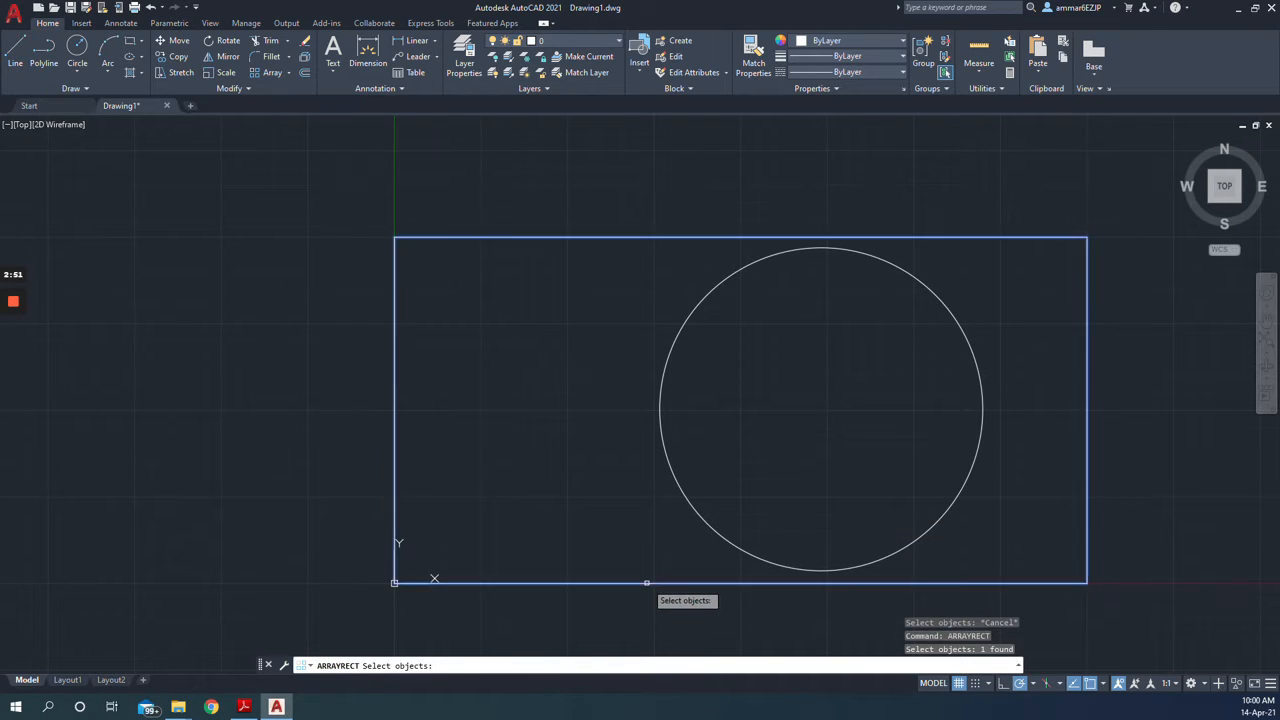
{"action": "left_click", "coordinate": [710, 528]}
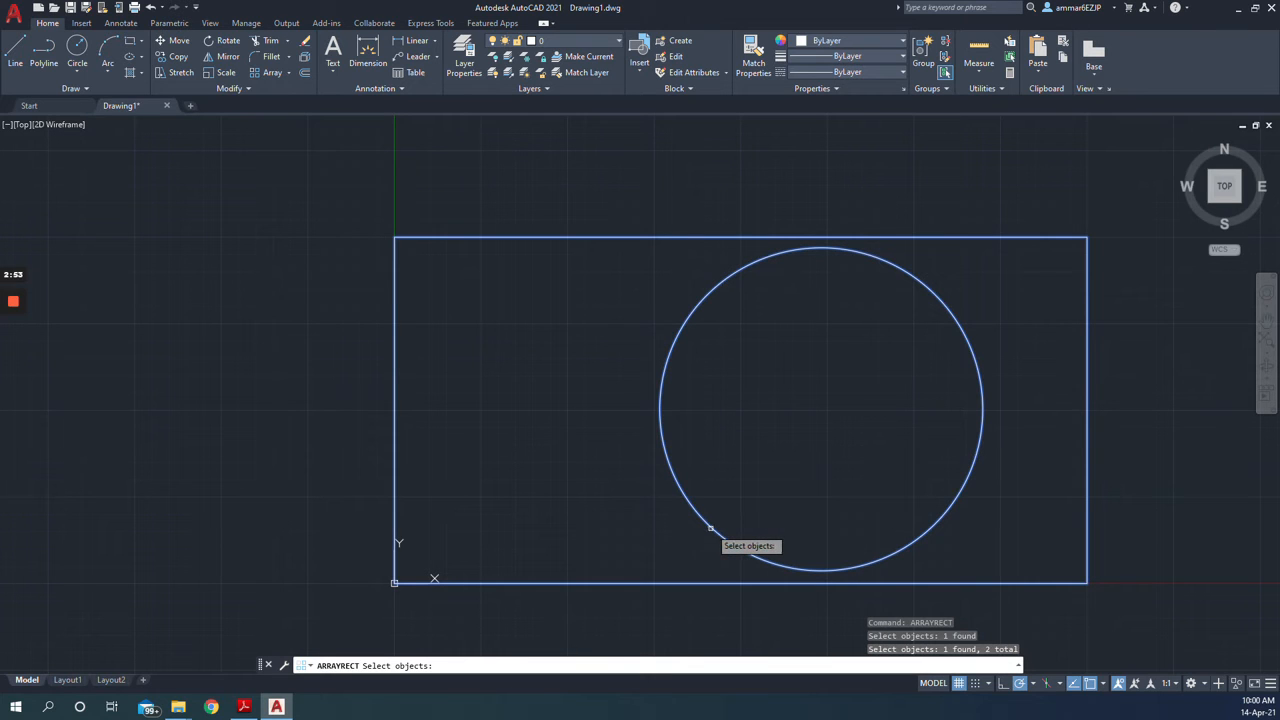
{"action": "key", "text": "Return"}
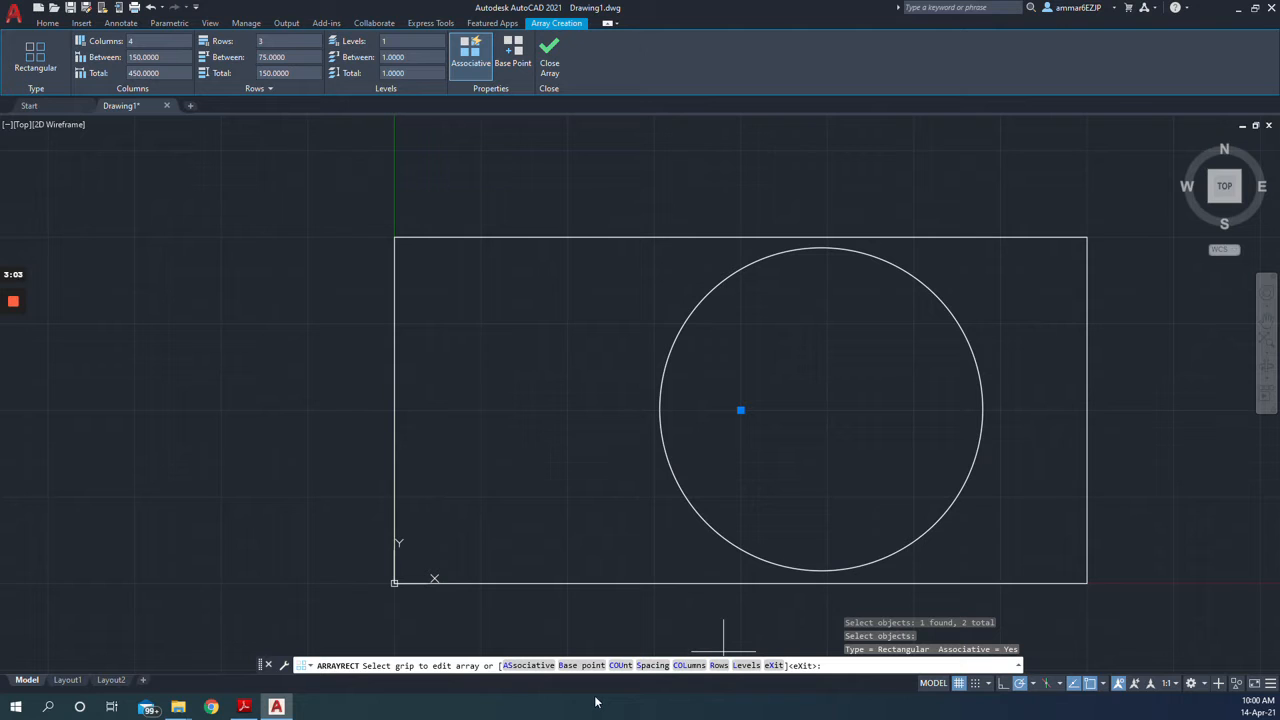
Set the distance between the array's columns to 100, following the example slide in WEEK 6.pdf in Adobe Reader
{"action": "left_click", "coordinate": [243, 706]}
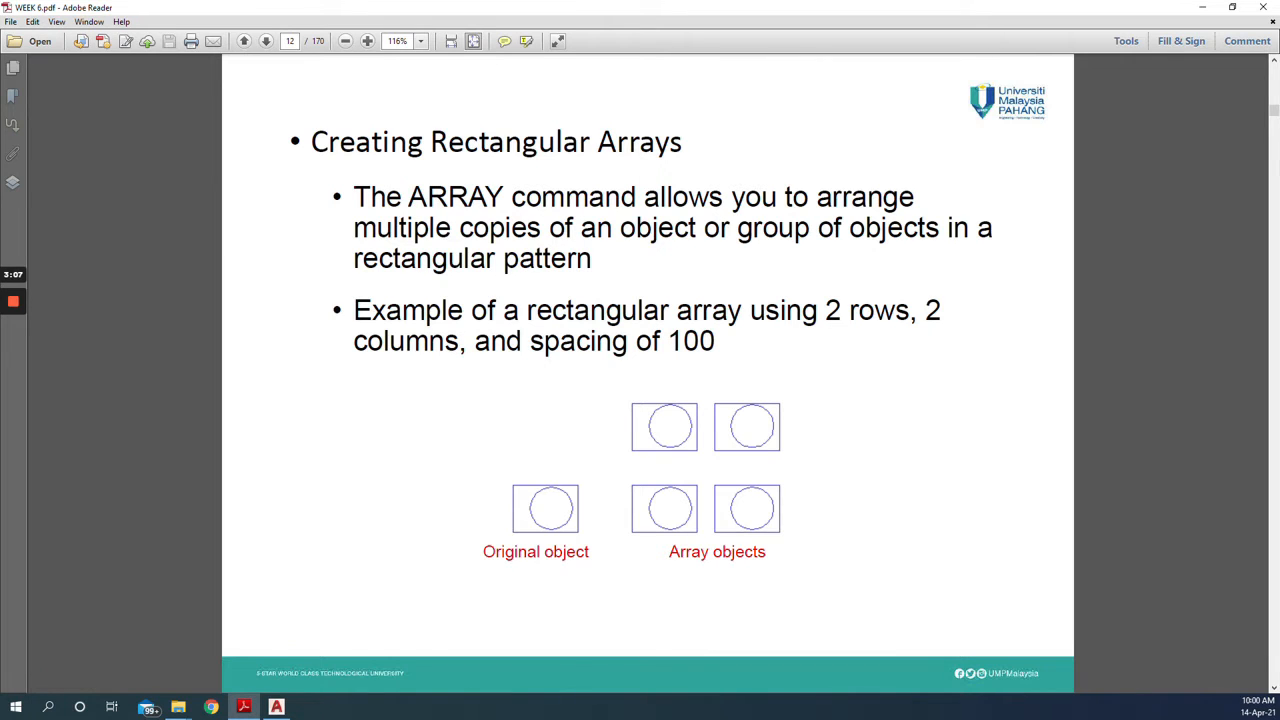
{"action": "mouse_move", "coordinate": [247, 689]}
{"action": "left_click", "coordinate": [243, 706]}
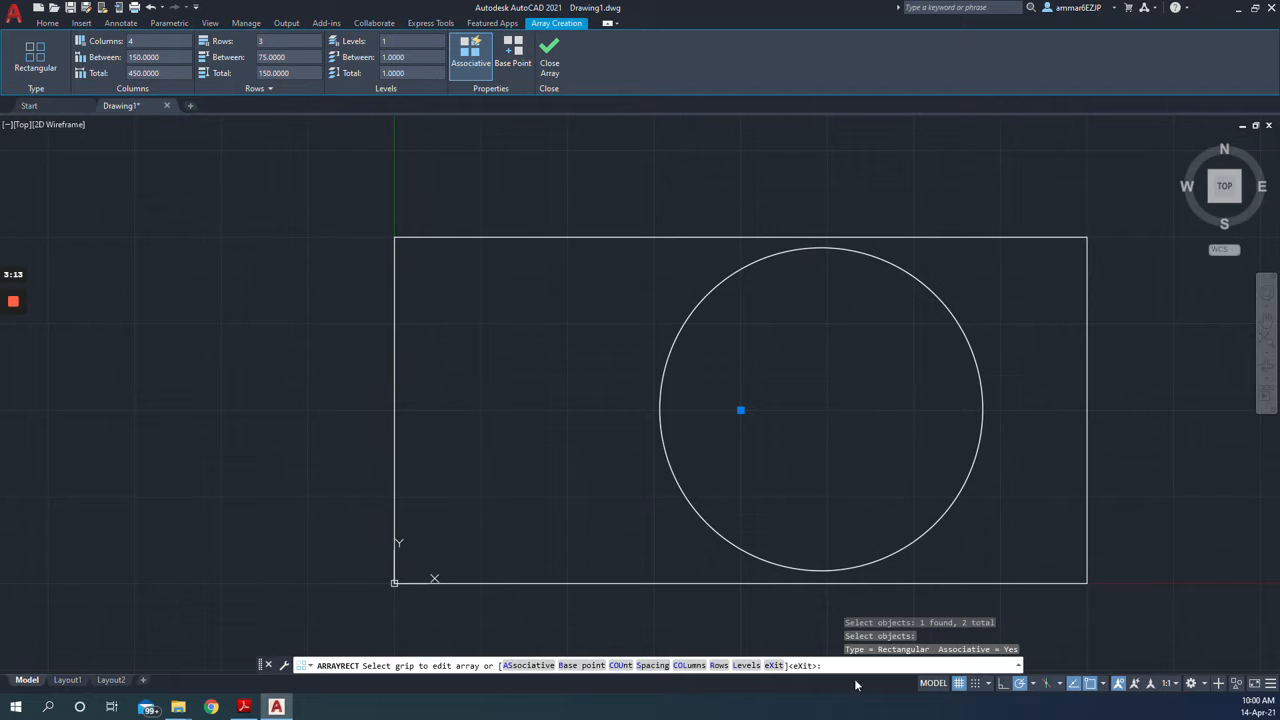
{"action": "type", "text": "s"}
{"action": "key", "text": "Return"}
{"action": "type", "text": "1"}
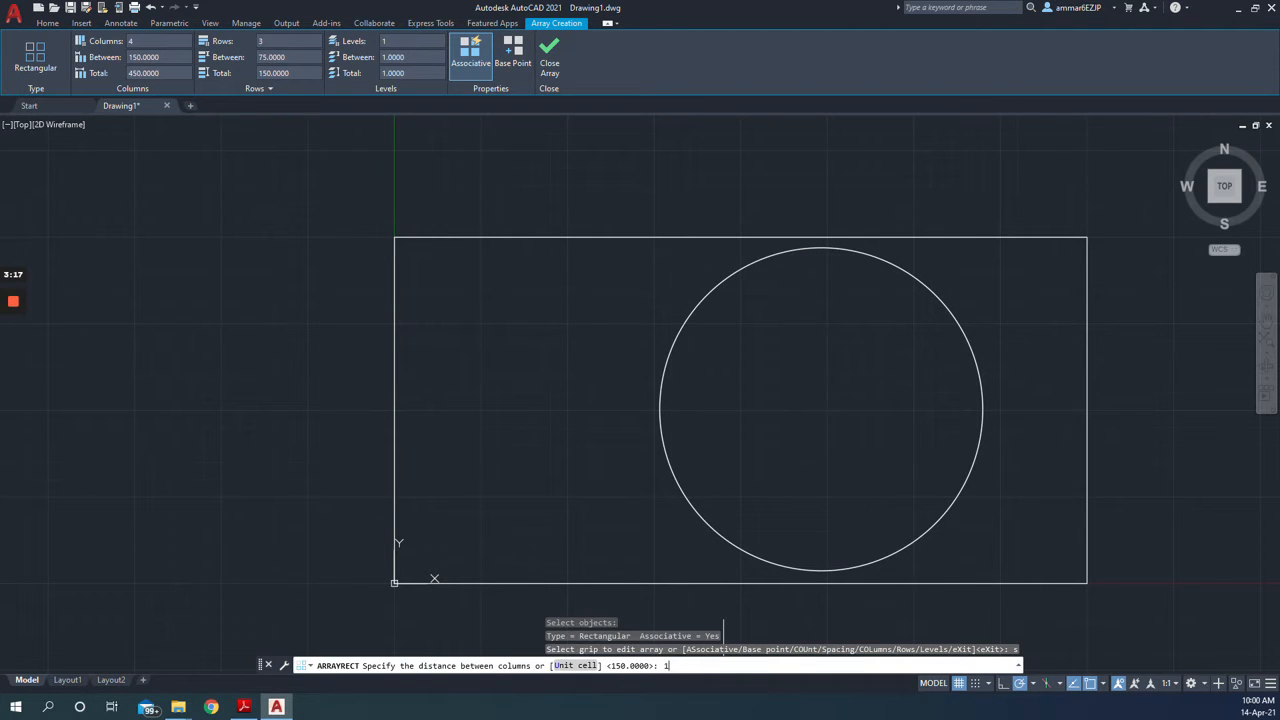
{"action": "type", "text": "00"}
{"action": "key", "text": "Return"}
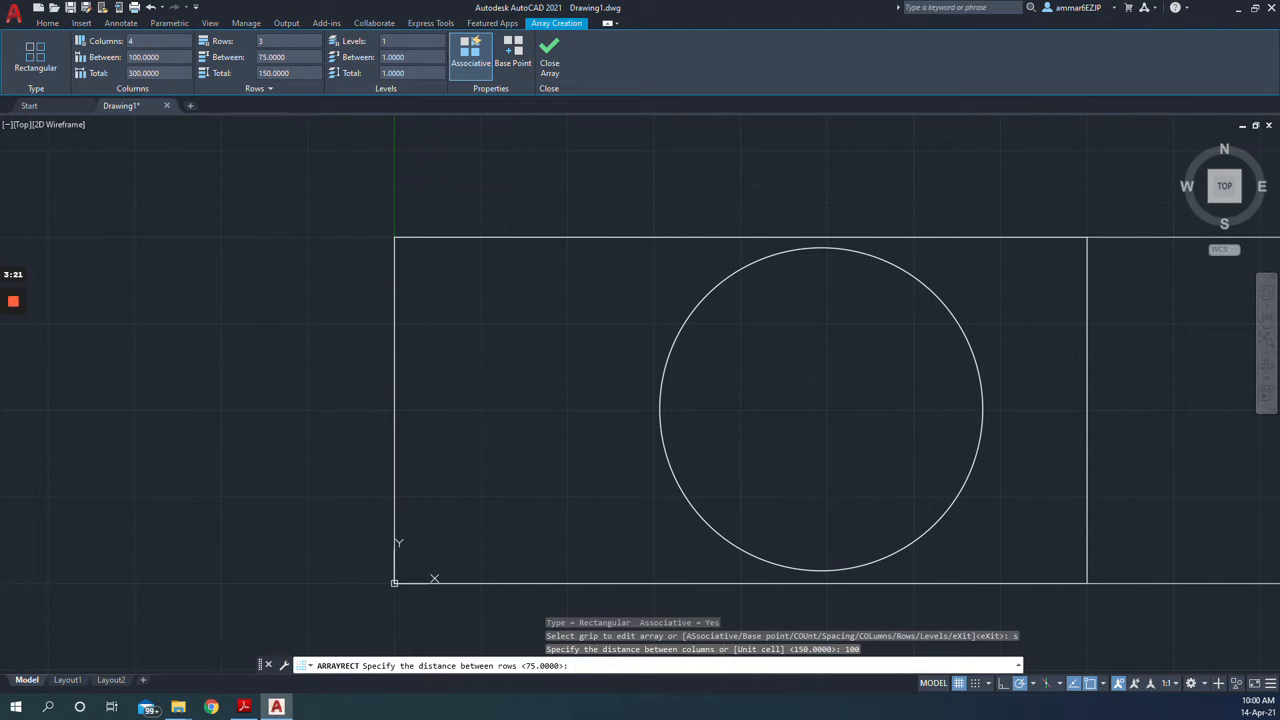
Recheck the spacing on the Adobe Reader slide and set the distance between the array's rows to 100
{"action": "left_click", "coordinate": [243, 707]}
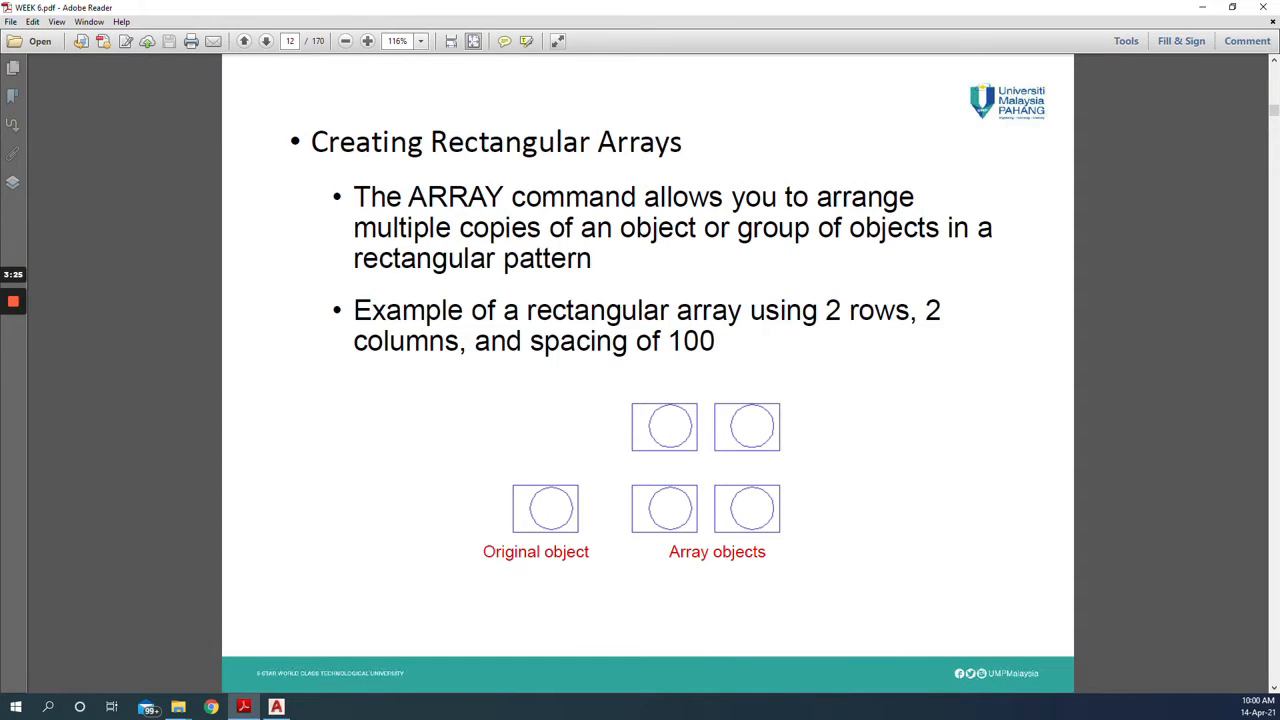
{"action": "left_click", "coordinate": [274, 708]}
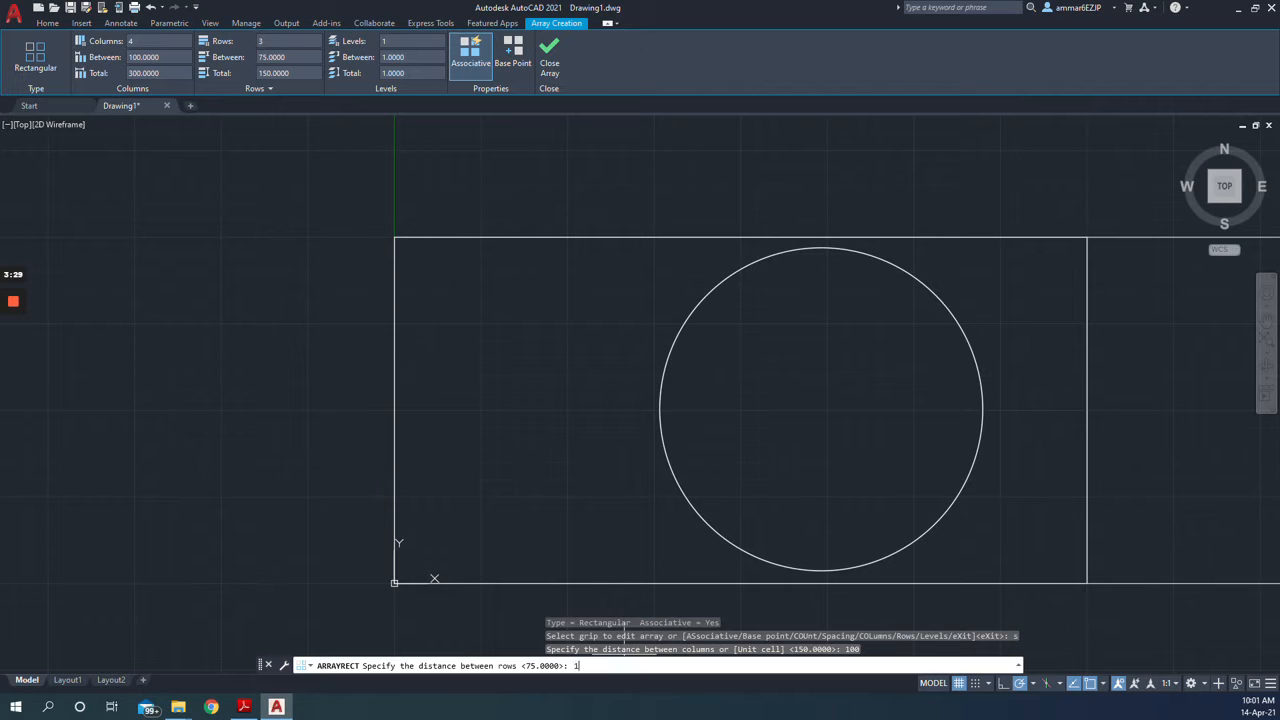
{"action": "type", "text": "00"}
{"action": "key", "text": "Return"}
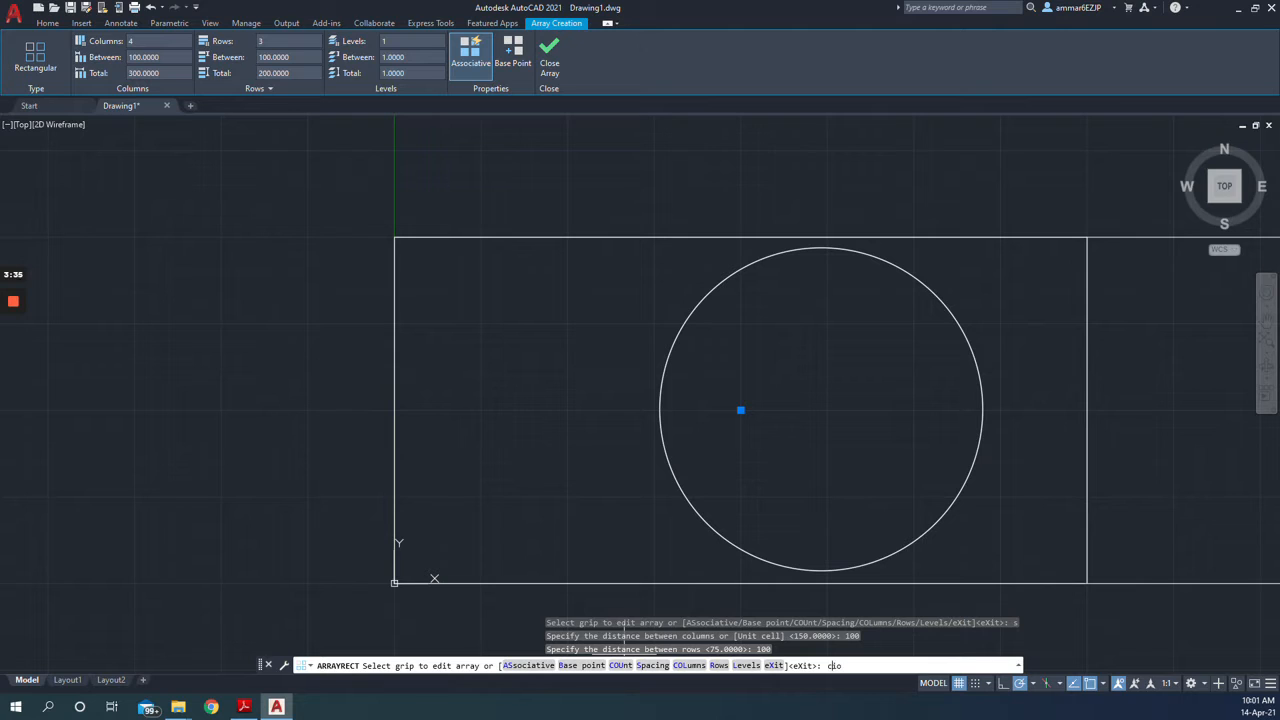
Set the array's number of columns to 2, accepting the column distance of 100
{"action": "type", "text": "col"}
{"action": "key", "text": "Return"}
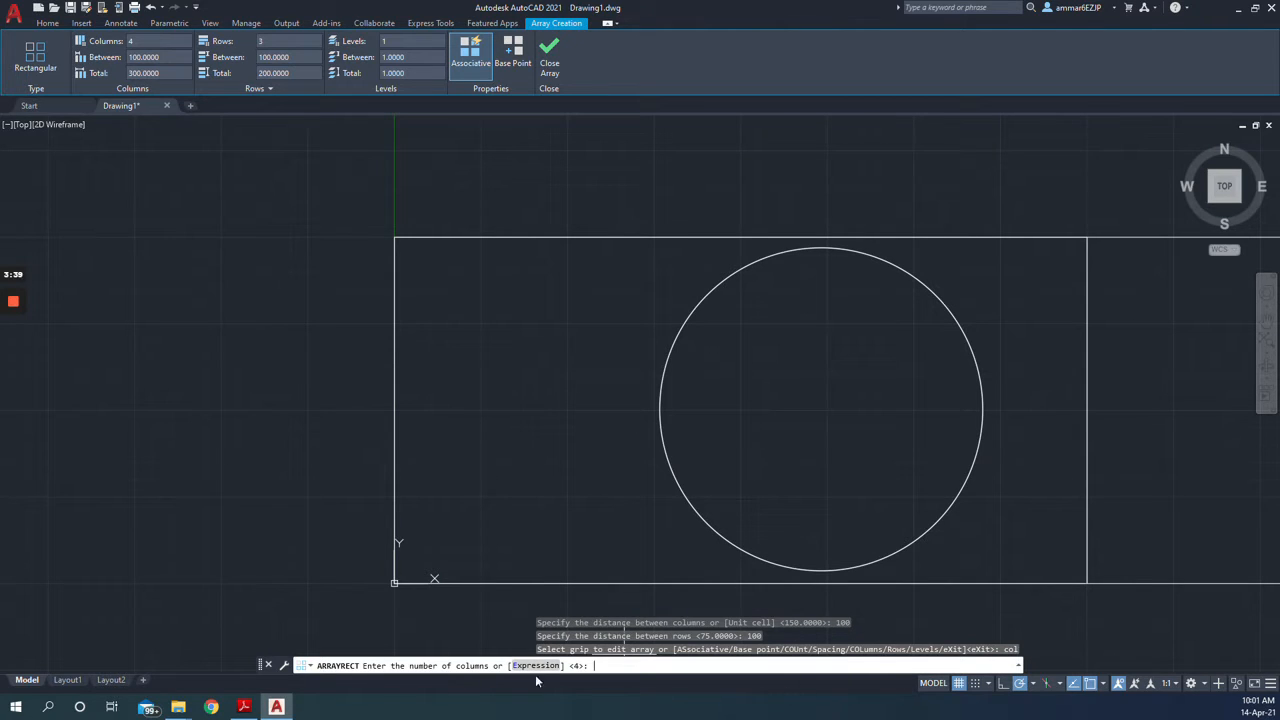
{"action": "type", "text": "2"}
{"action": "key", "text": "Return"}
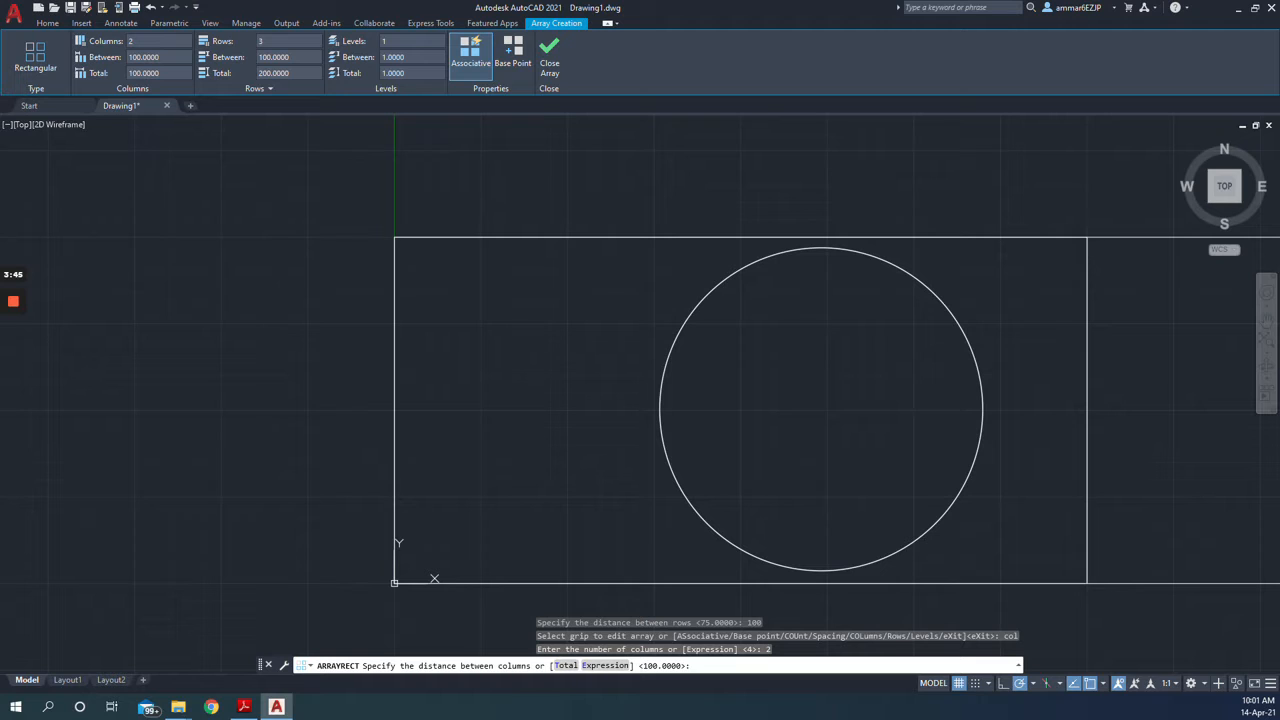
{"action": "key", "text": "Return"}
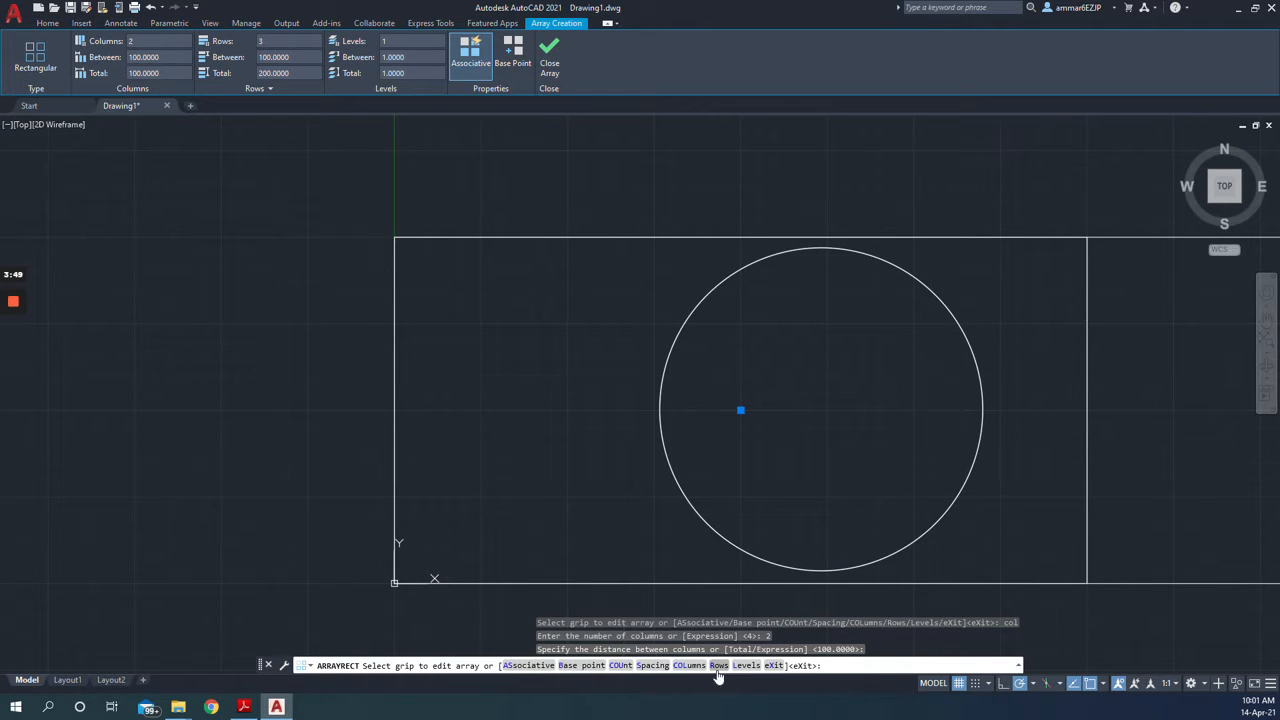
Set the array to 2 rows with a row distance of 100 and elevation increment of 0, and finish the array
{"action": "type", "text": "R"}
{"action": "key", "text": "Return"}
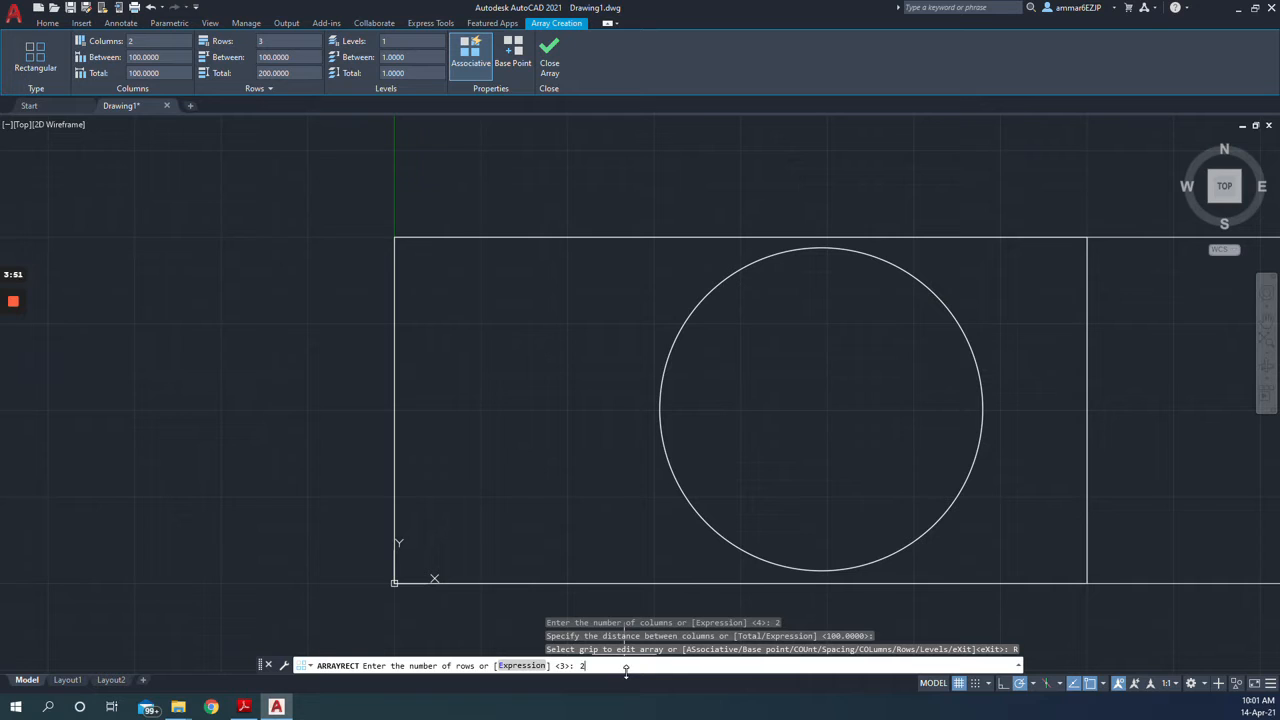
{"action": "key", "text": "Return"}
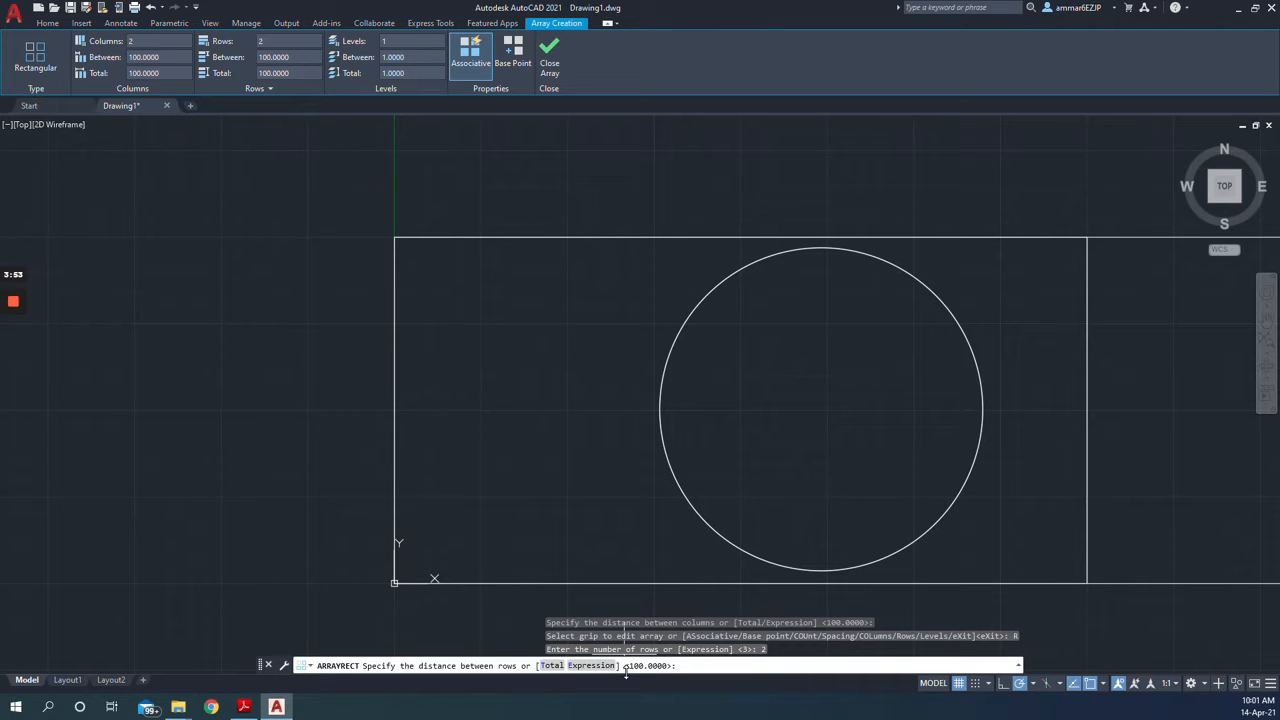
{"action": "key", "text": "Return"}
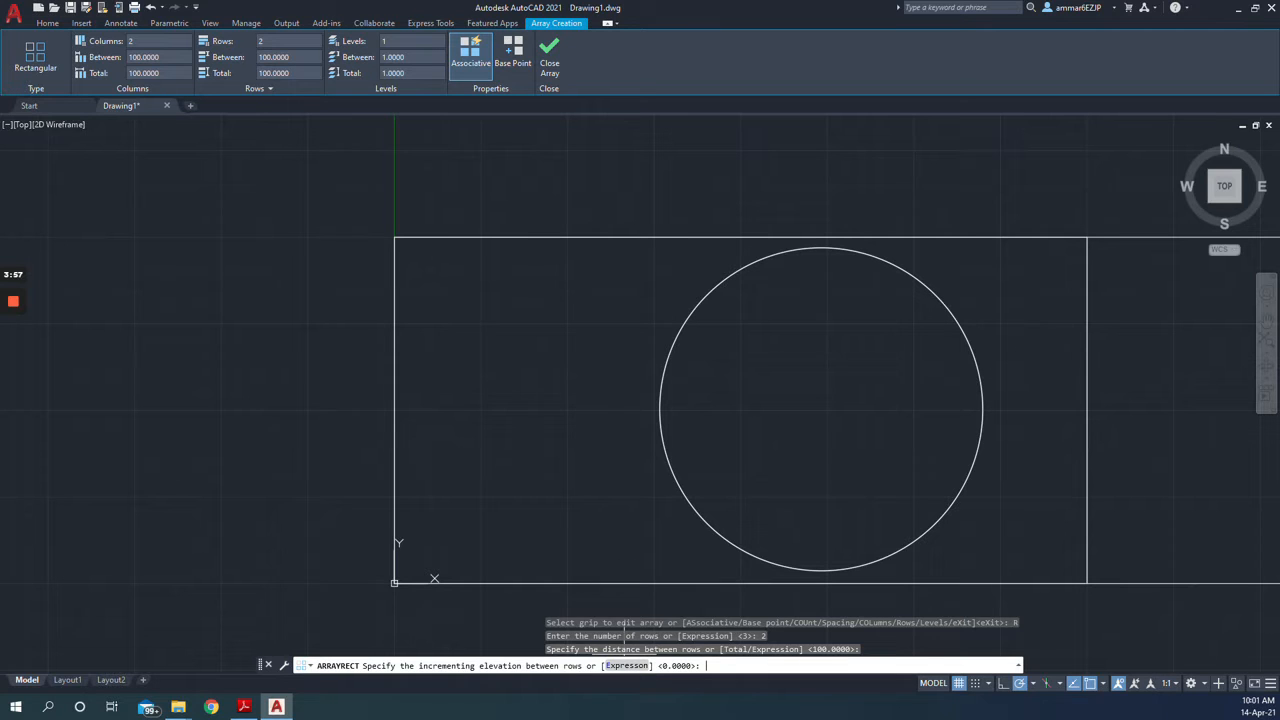
{"action": "key", "text": "Return"}
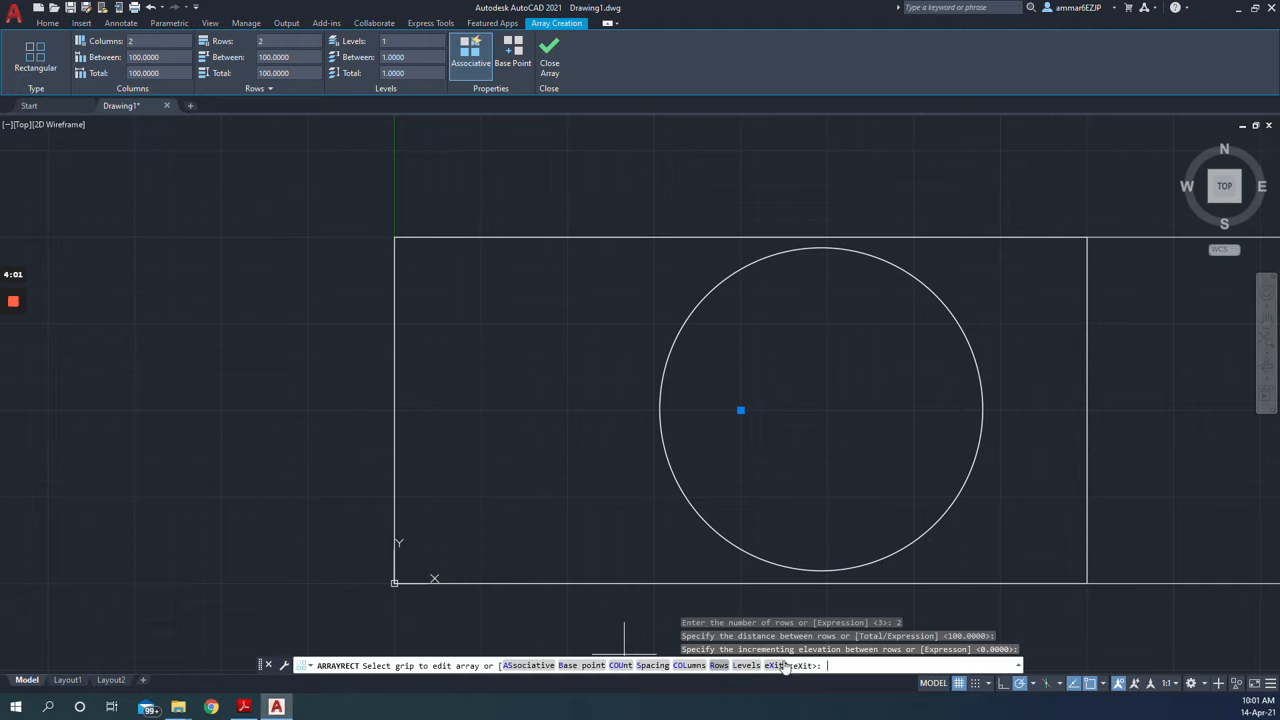
{"action": "key", "text": "Return"}
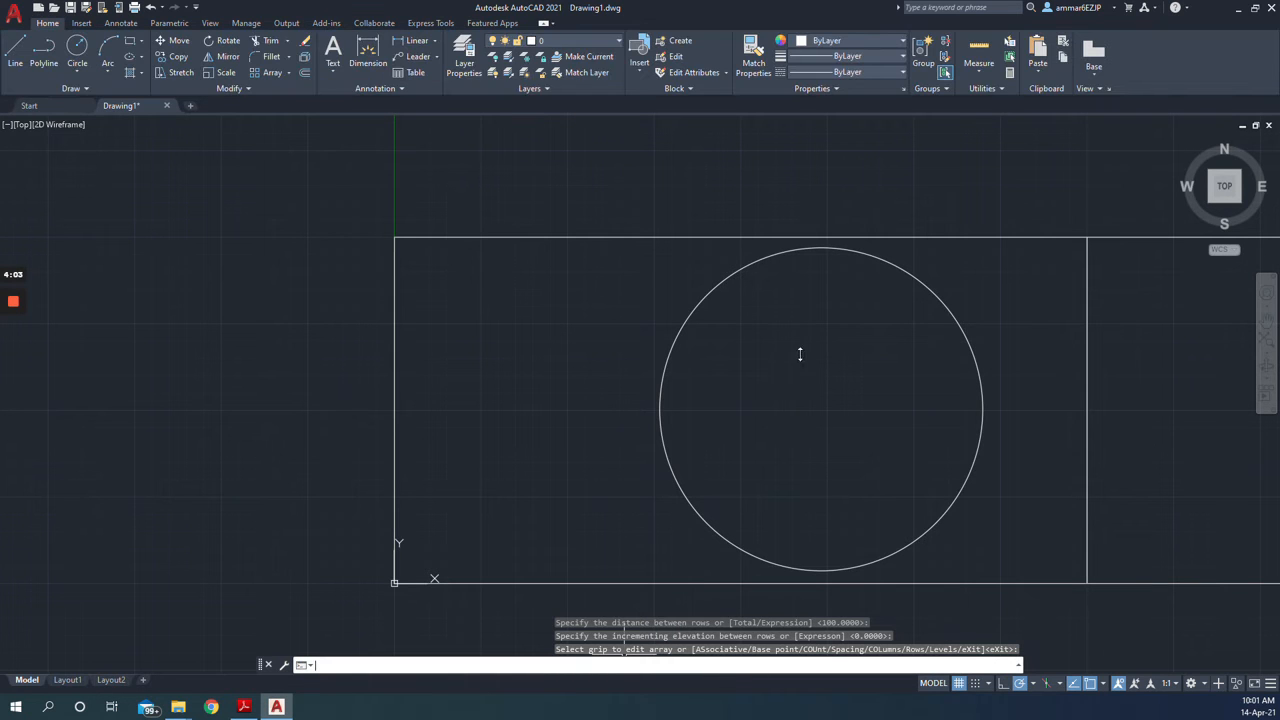
Inspect the whole array and compare it with the example slide in Adobe Reader, returning to AutoCAD
{"action": "scroll", "coordinate": [856, 320], "scroll_direction": "down", "scroll_amount": 3}
{"action": "scroll", "coordinate": [856, 320], "scroll_direction": "down", "scroll_amount": 5}
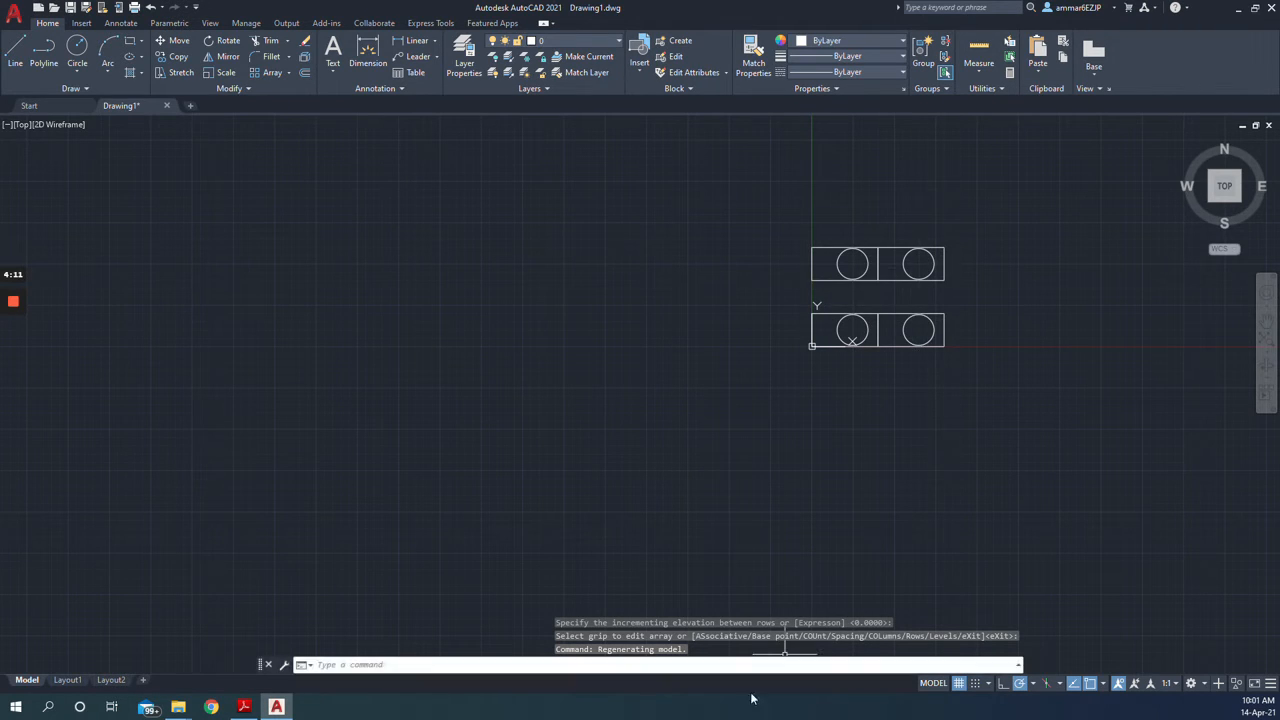
{"action": "left_click", "coordinate": [243, 707]}
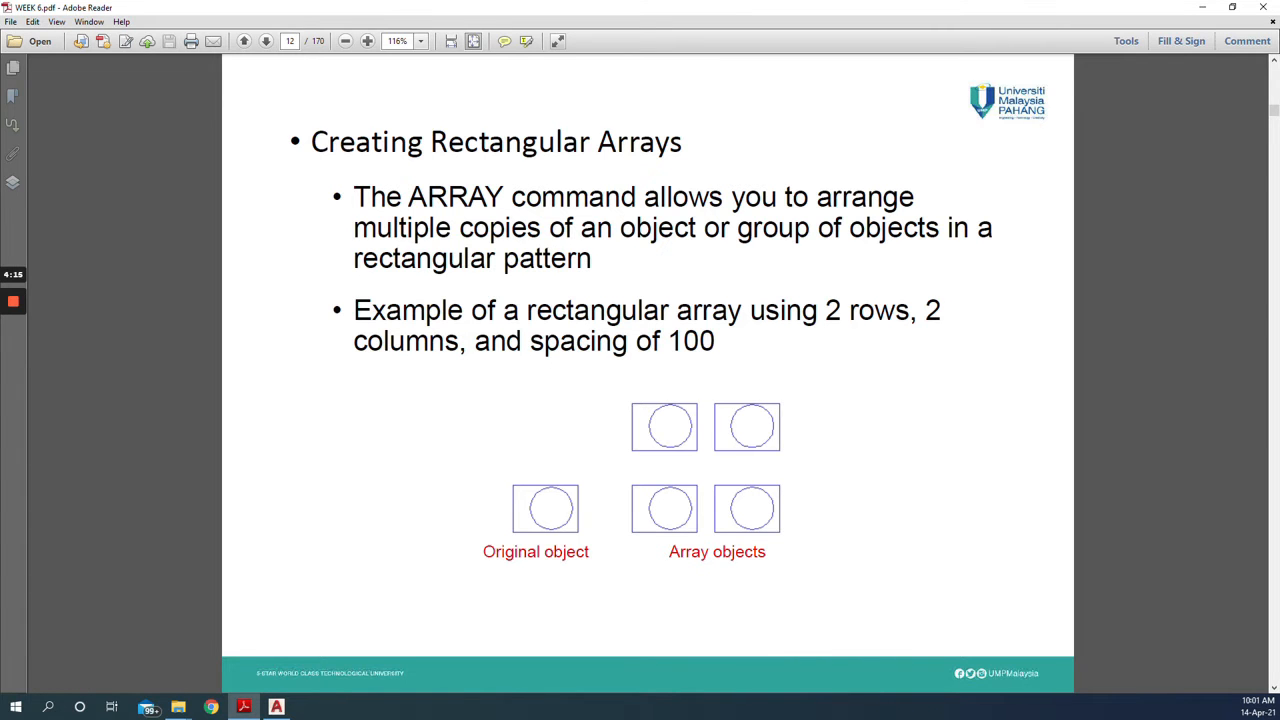
{"action": "left_click", "coordinate": [276, 707]}
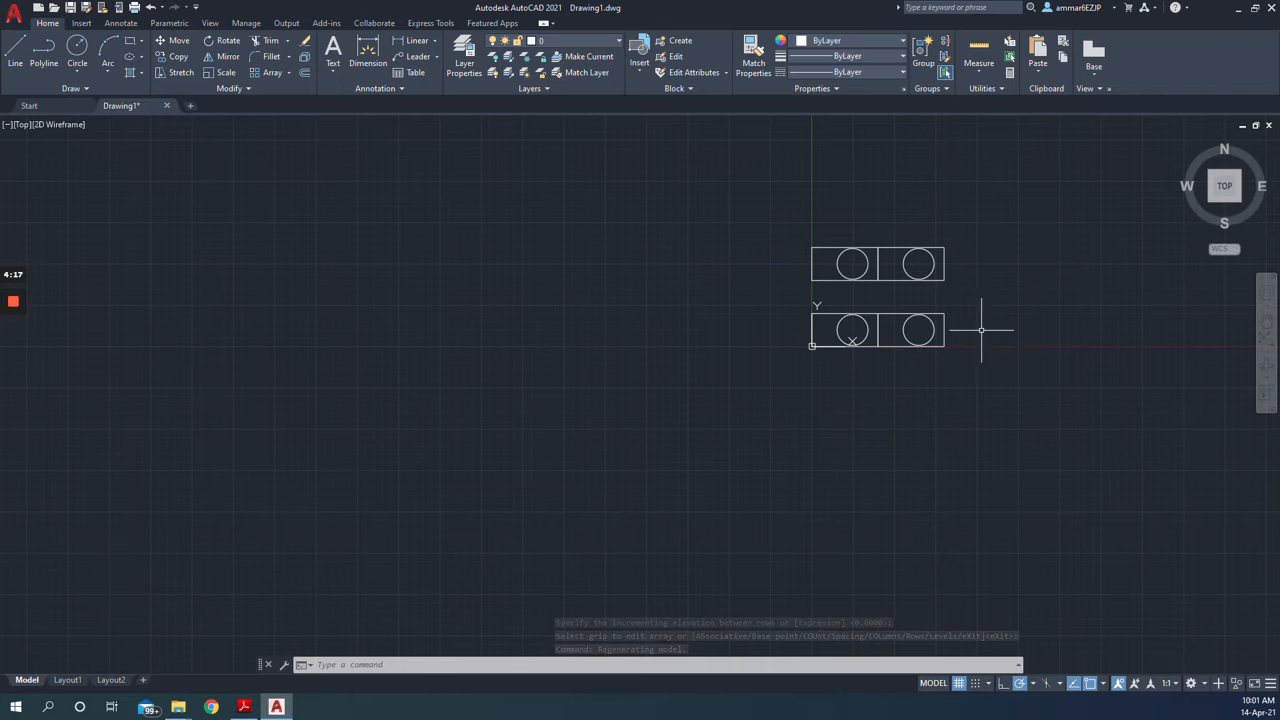
Look at the polar array example slide in Adobe Reader and return to AutoCAD
{"action": "left_click", "coordinate": [278, 707]}
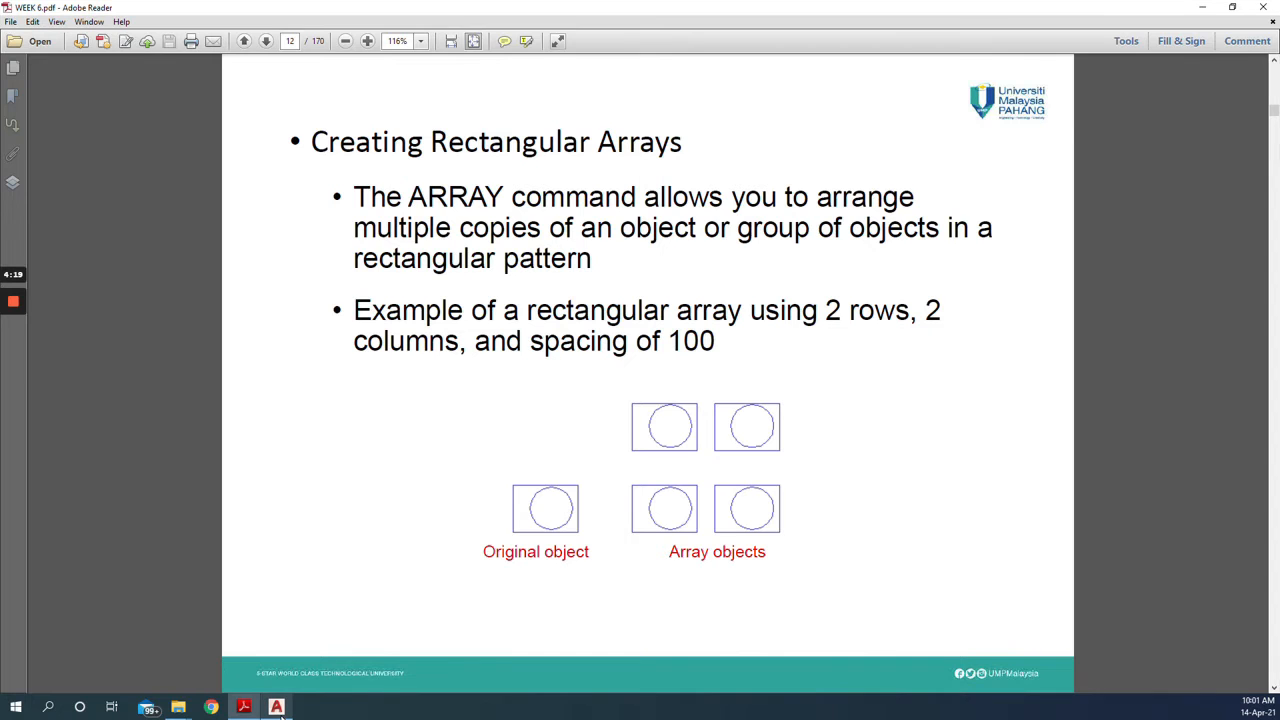
{"action": "scroll", "coordinate": [288, 525], "scroll_direction": "down", "scroll_amount": 1}
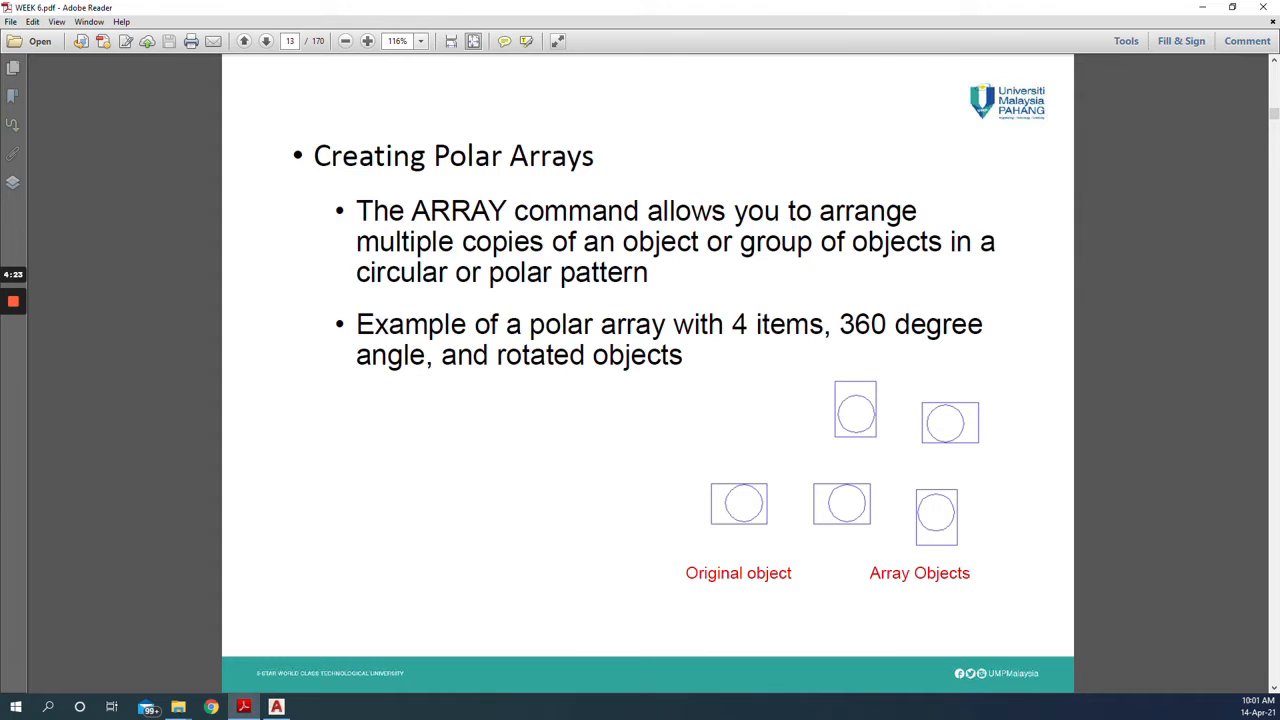
{"action": "left_click", "coordinate": [276, 707]}
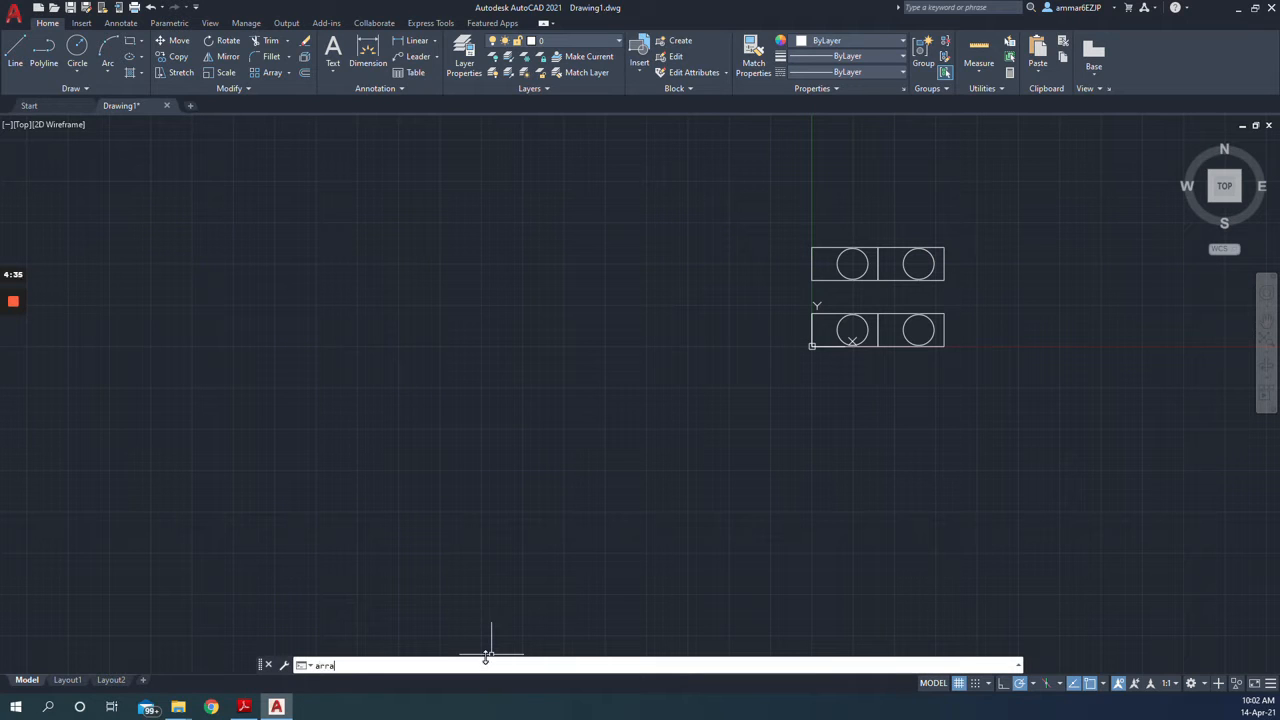
Create a polar array of the whole 2-by-2 rectangular array, centred on its lower-right corner
{"action": "type", "text": "y"}
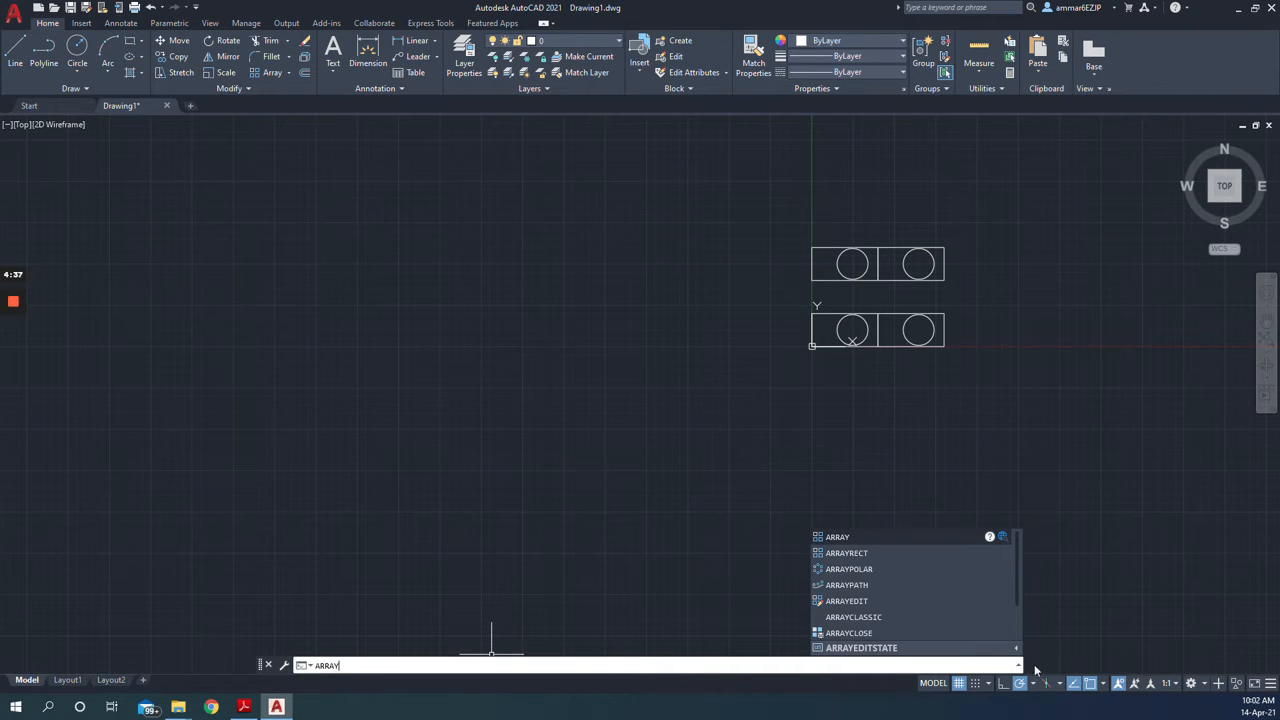
{"action": "left_click", "coordinate": [902, 568]}
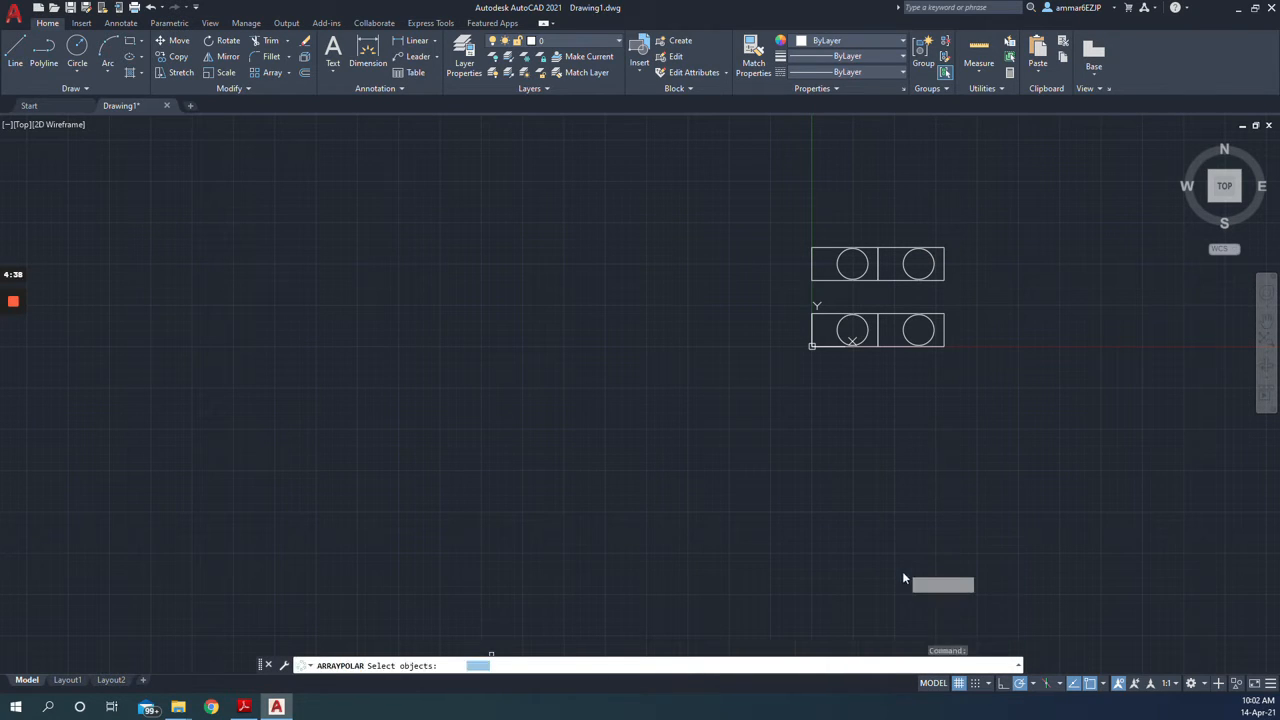
{"action": "left_click", "coordinate": [830, 346]}
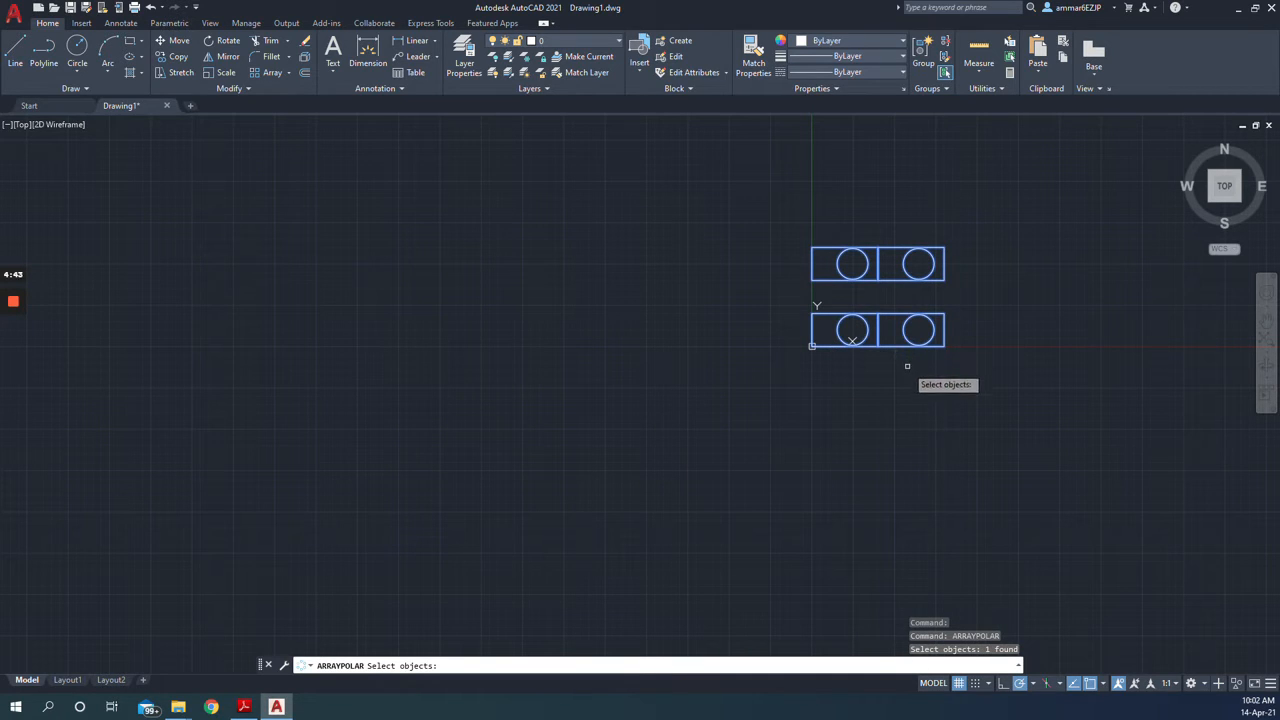
{"action": "key", "text": "Return"}
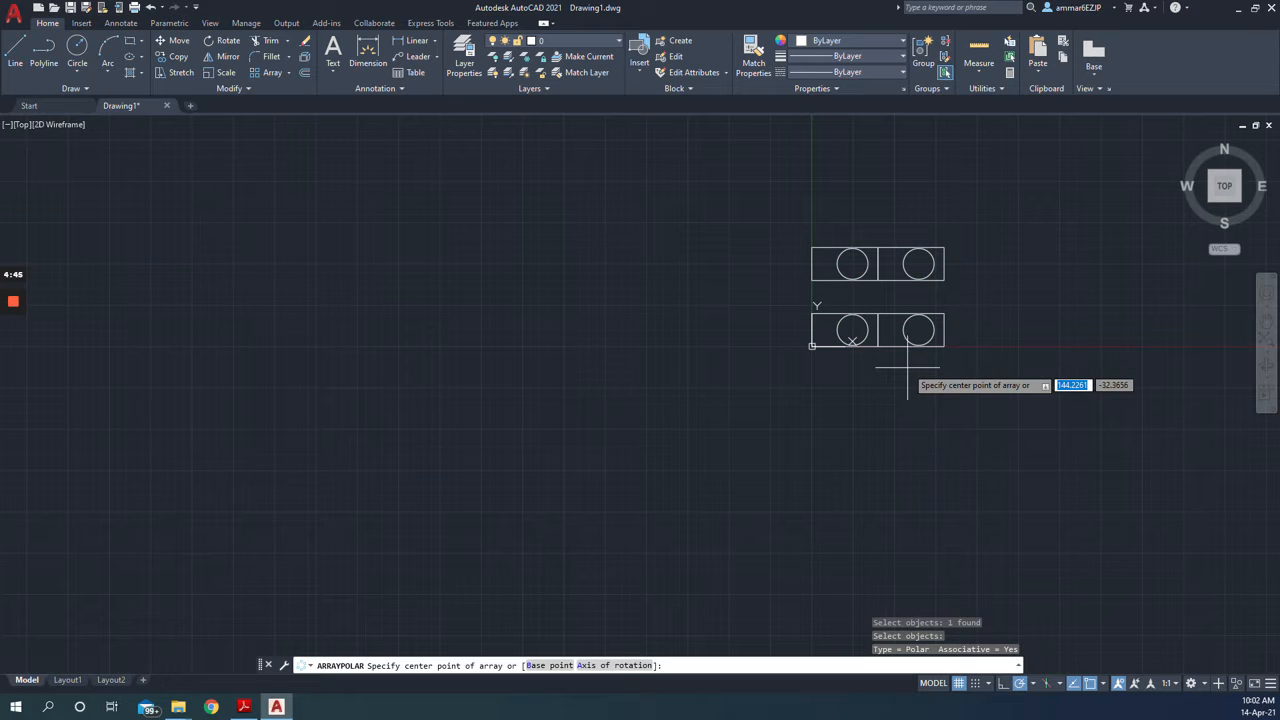
{"action": "left_click", "coordinate": [944, 346]}
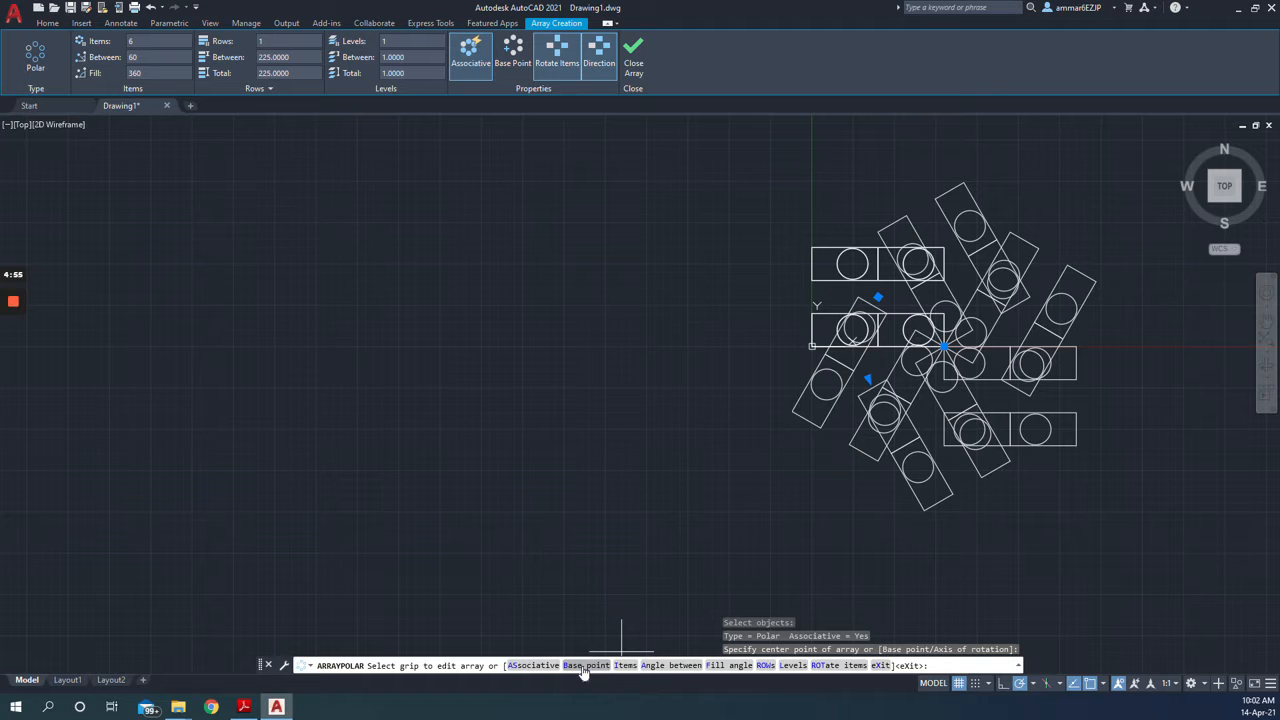
Set the polar array's angle between items to 45 degrees and its number of rows to 2
{"action": "left_click", "coordinate": [684, 667]}
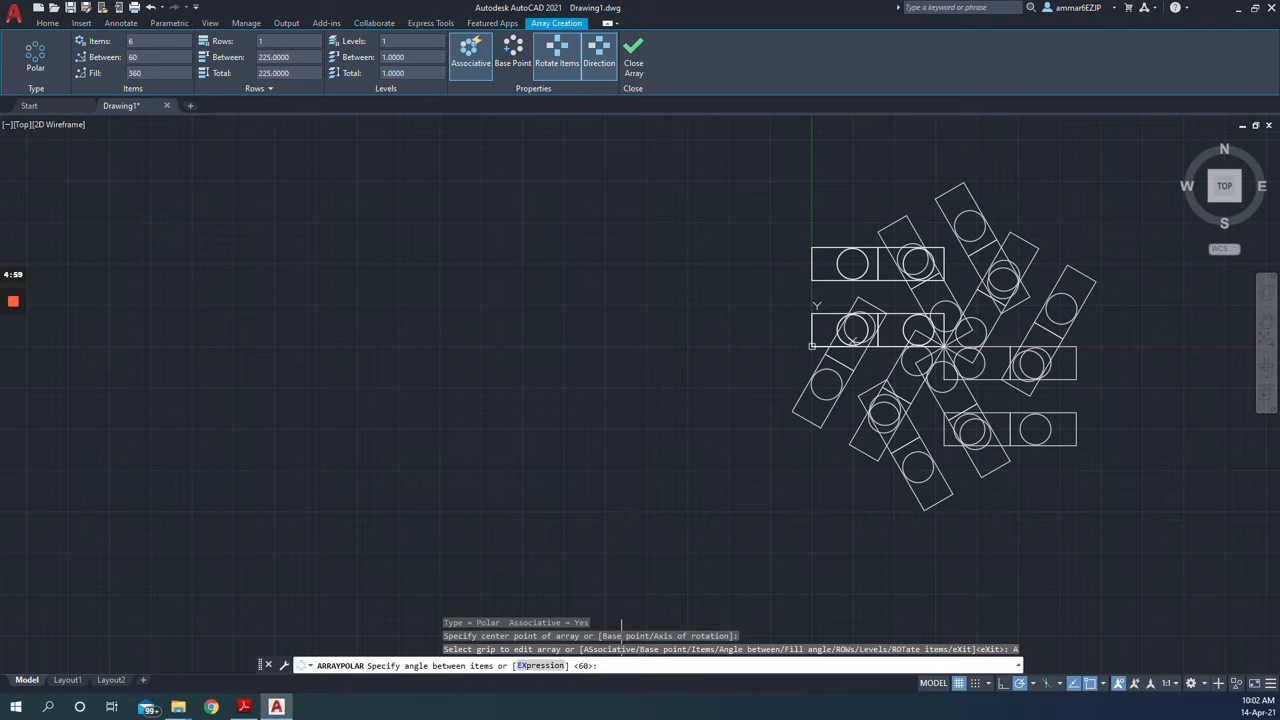
{"action": "type", "text": "45"}
{"action": "key", "text": "Return"}
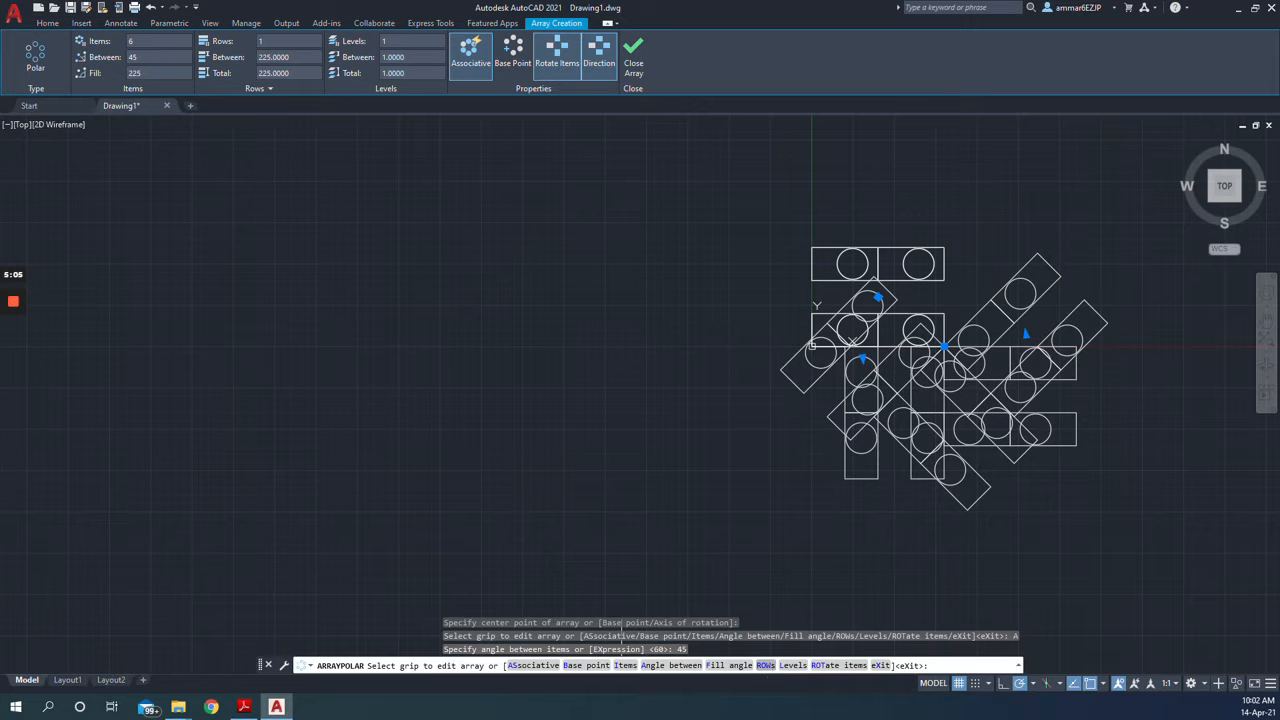
{"action": "left_click", "coordinate": [765, 665]}
{"action": "type", "text": "2"}
{"action": "key", "text": "Return"}
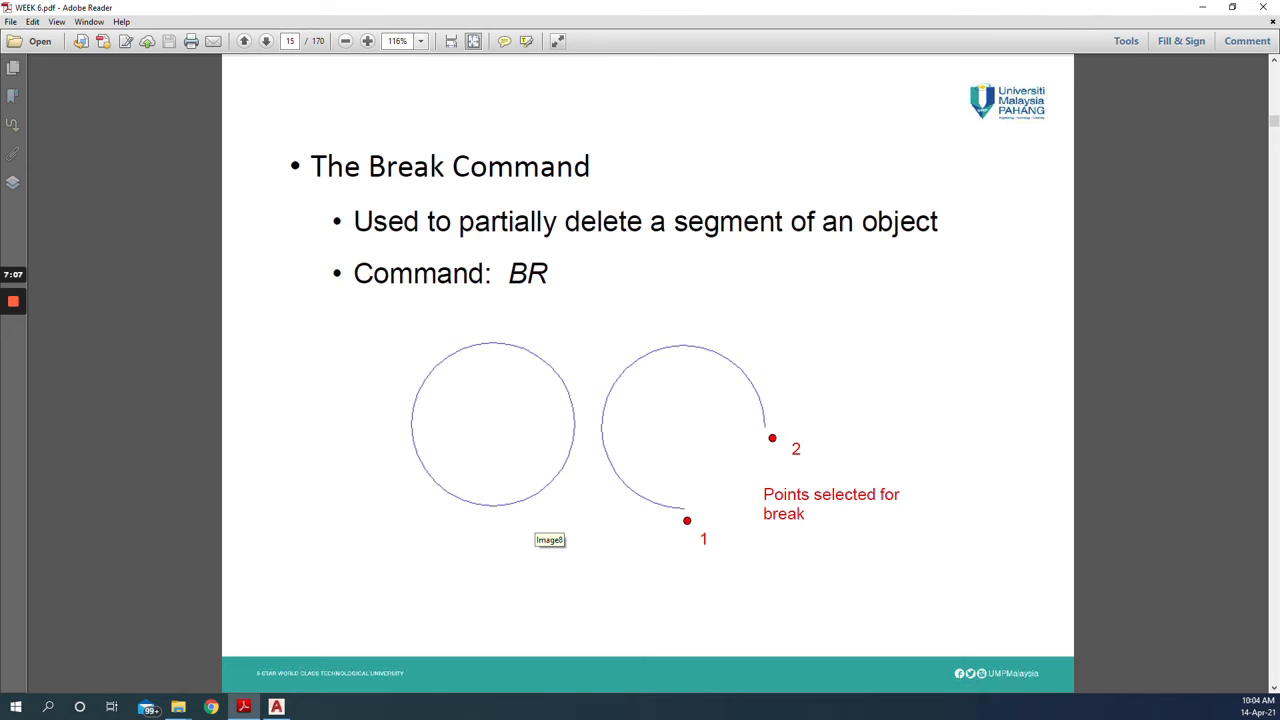
Return to AutoCAD, leave the polar array command and undo the polar array of the rectangle and circle
{"action": "left_click", "coordinate": [276, 707]}
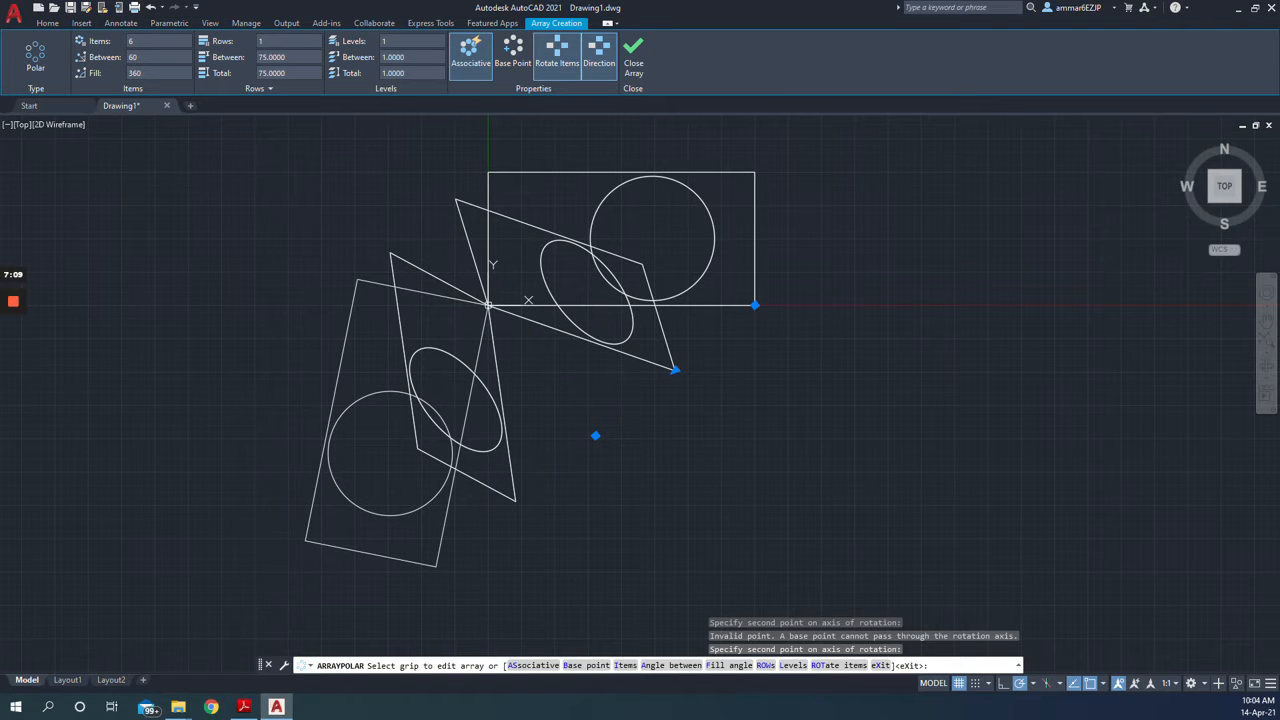
{"action": "key", "text": "Escape"}
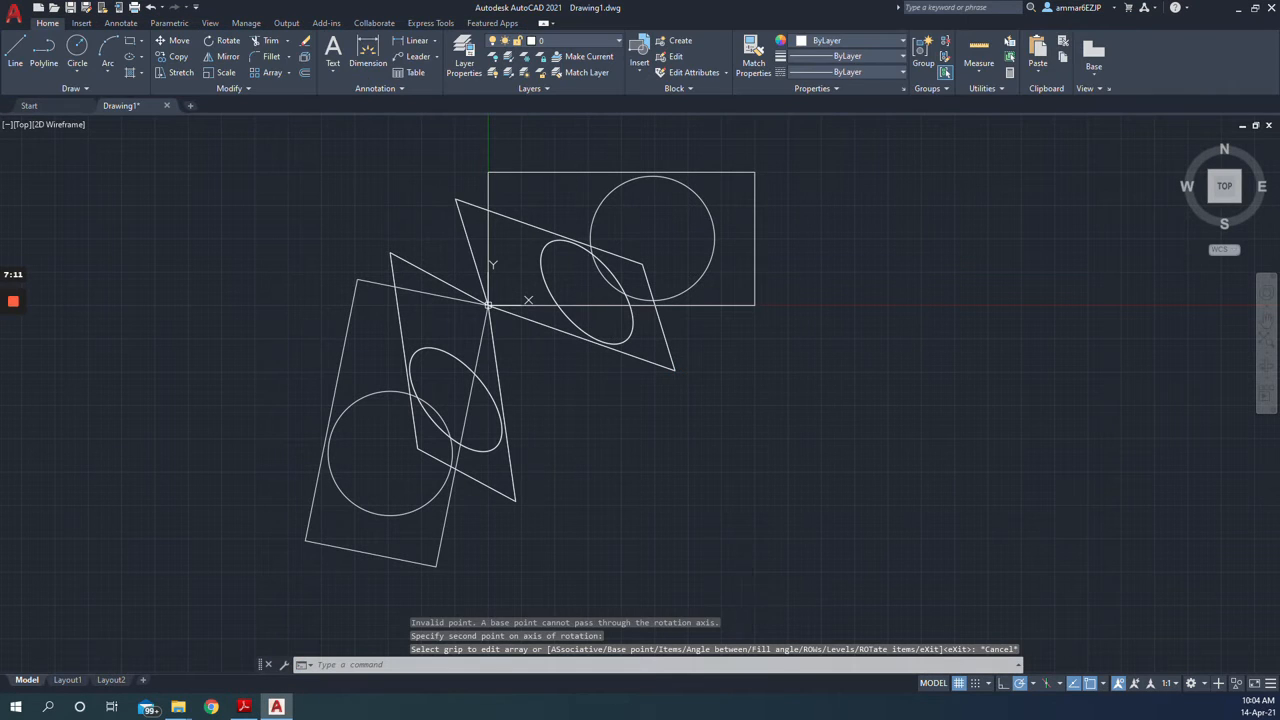
{"action": "key", "text": "ctrl+z"}
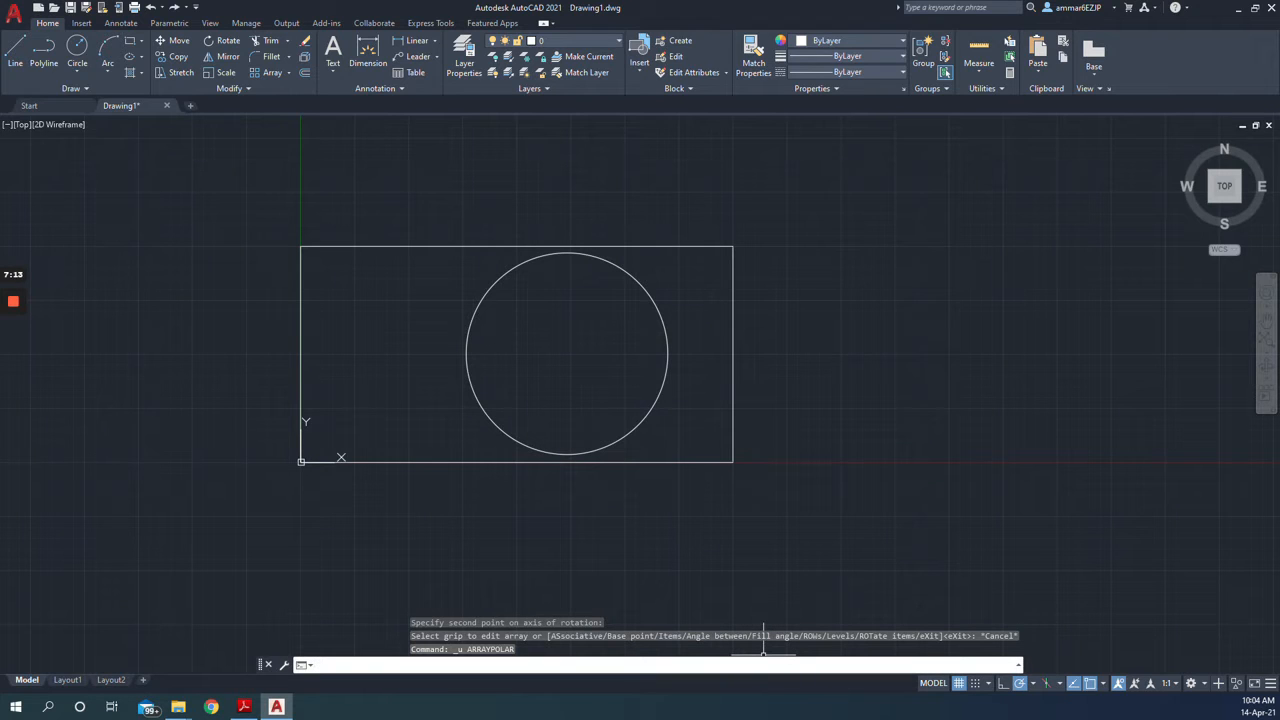
Break the circle between its lower-right side and its right quadrant point, rechecking the Break slide in Adobe Reader before picking the points
{"action": "type", "text": "r"}
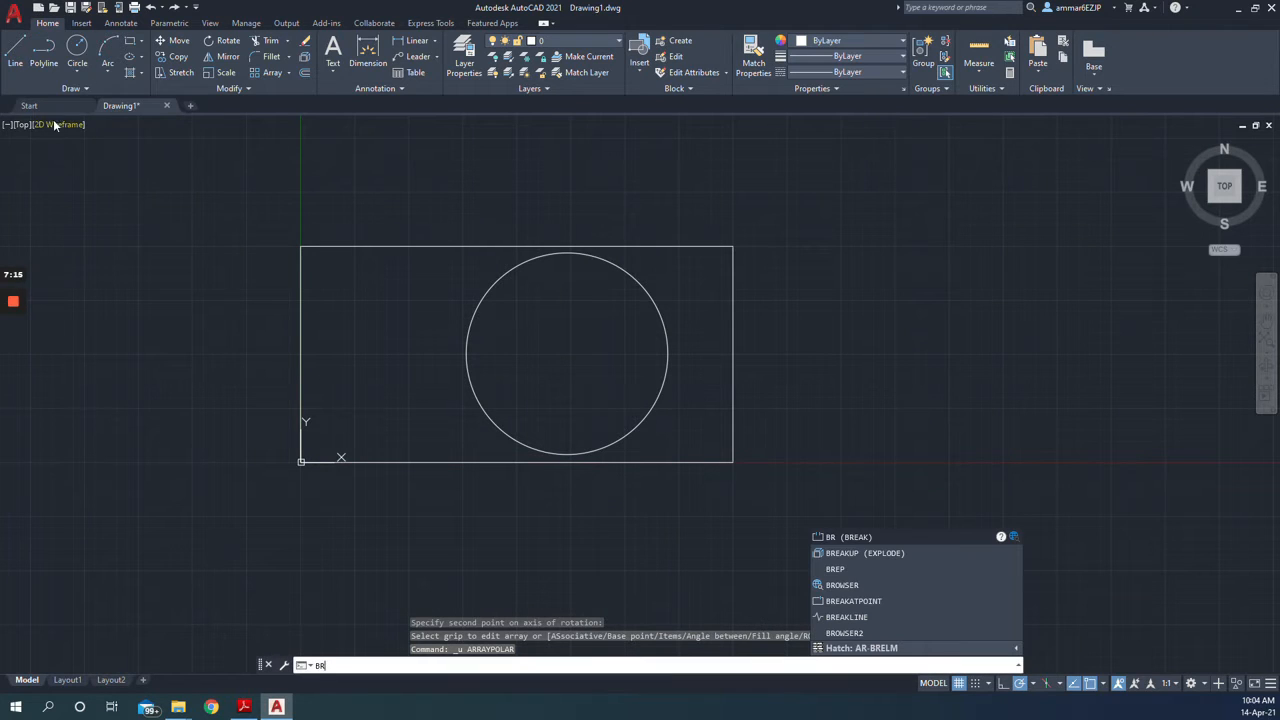
{"action": "left_click", "coordinate": [240, 90]}
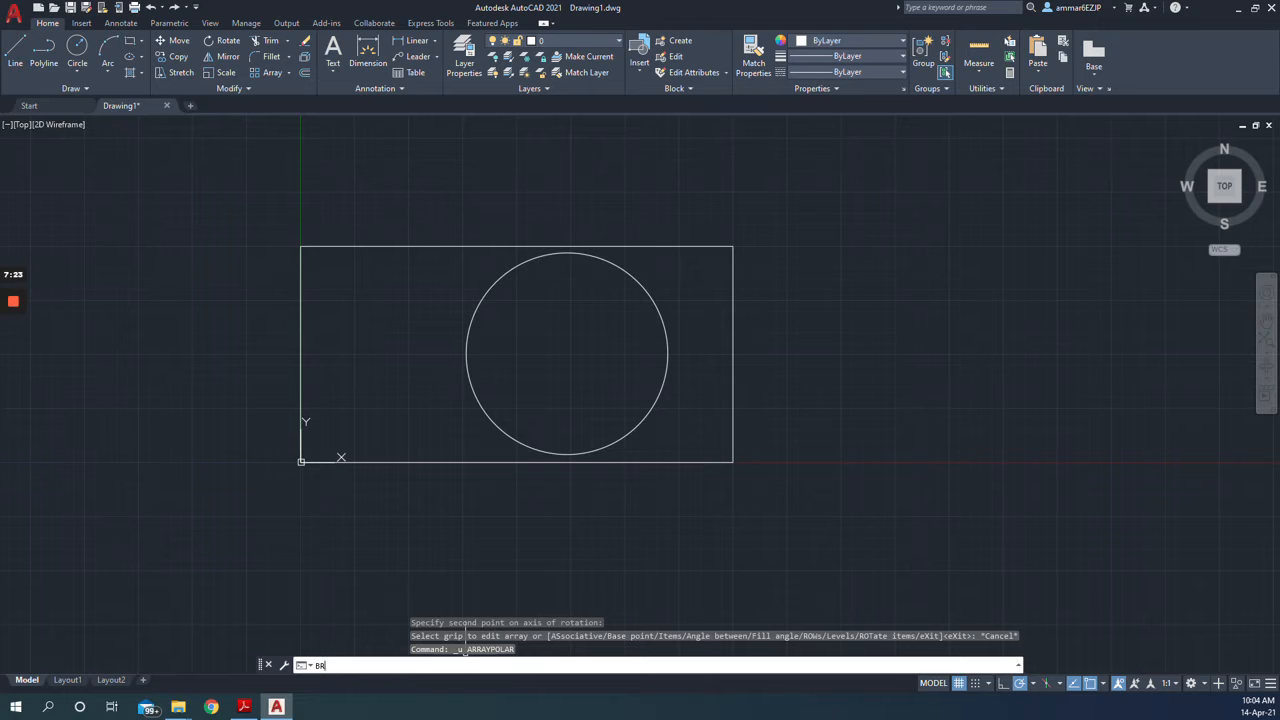
{"action": "key", "text": "Return"}
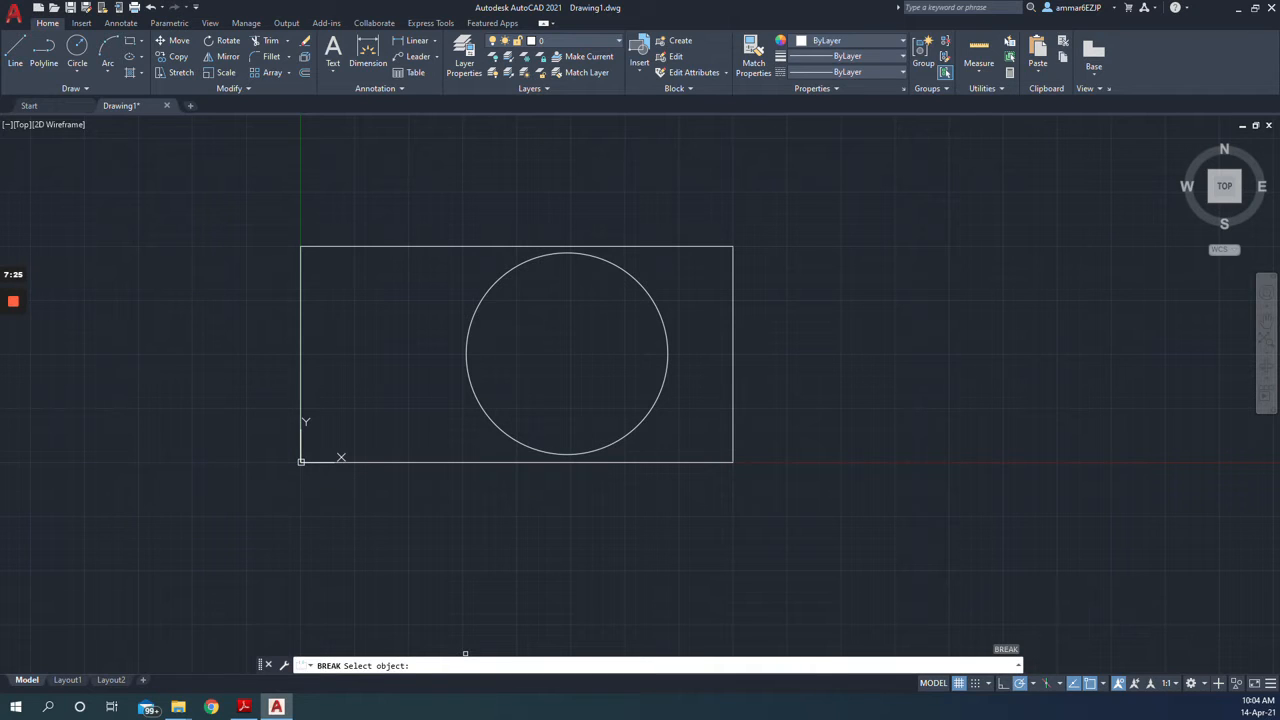
{"action": "left_click", "coordinate": [246, 708]}
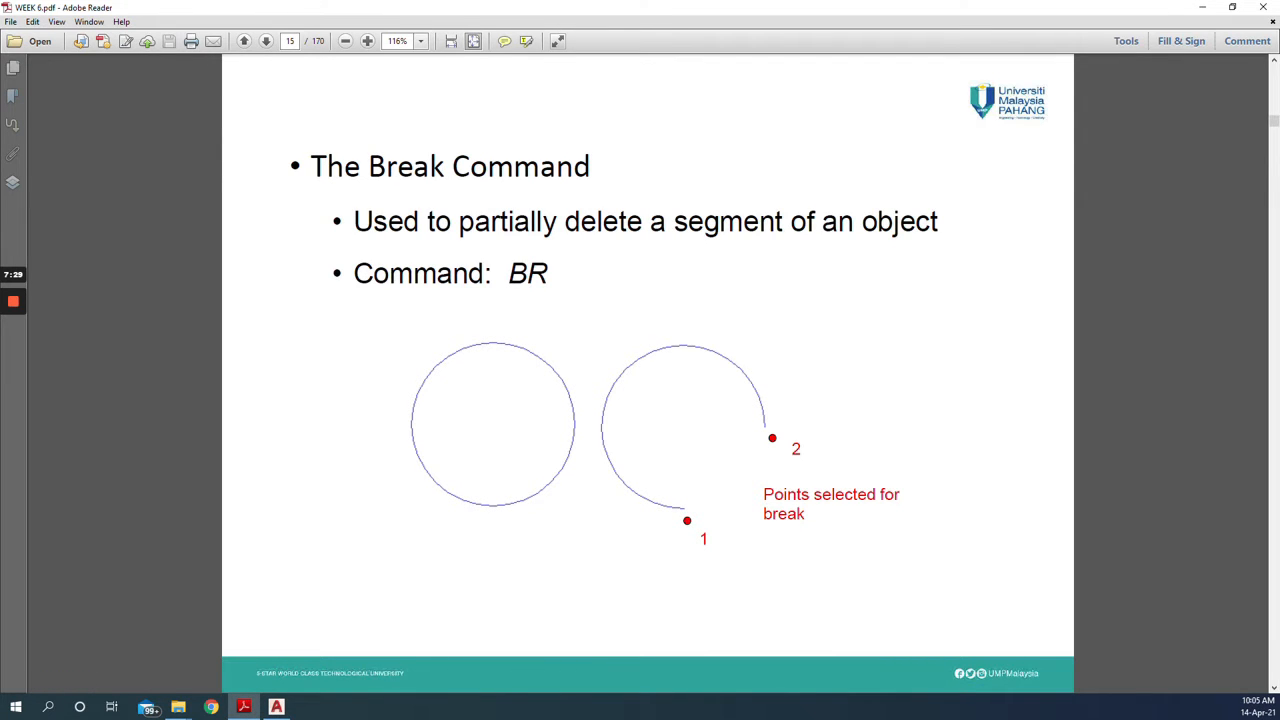
{"action": "left_click", "coordinate": [276, 707]}
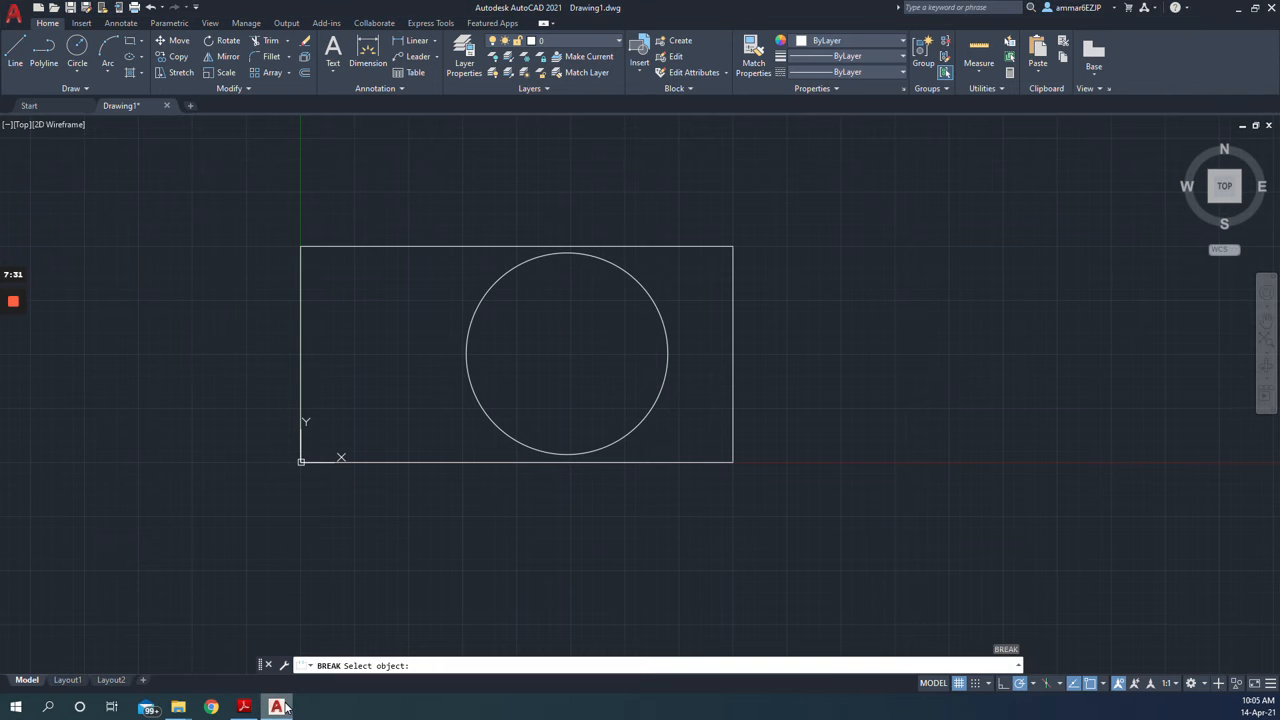
{"action": "left_click", "coordinate": [608, 443]}
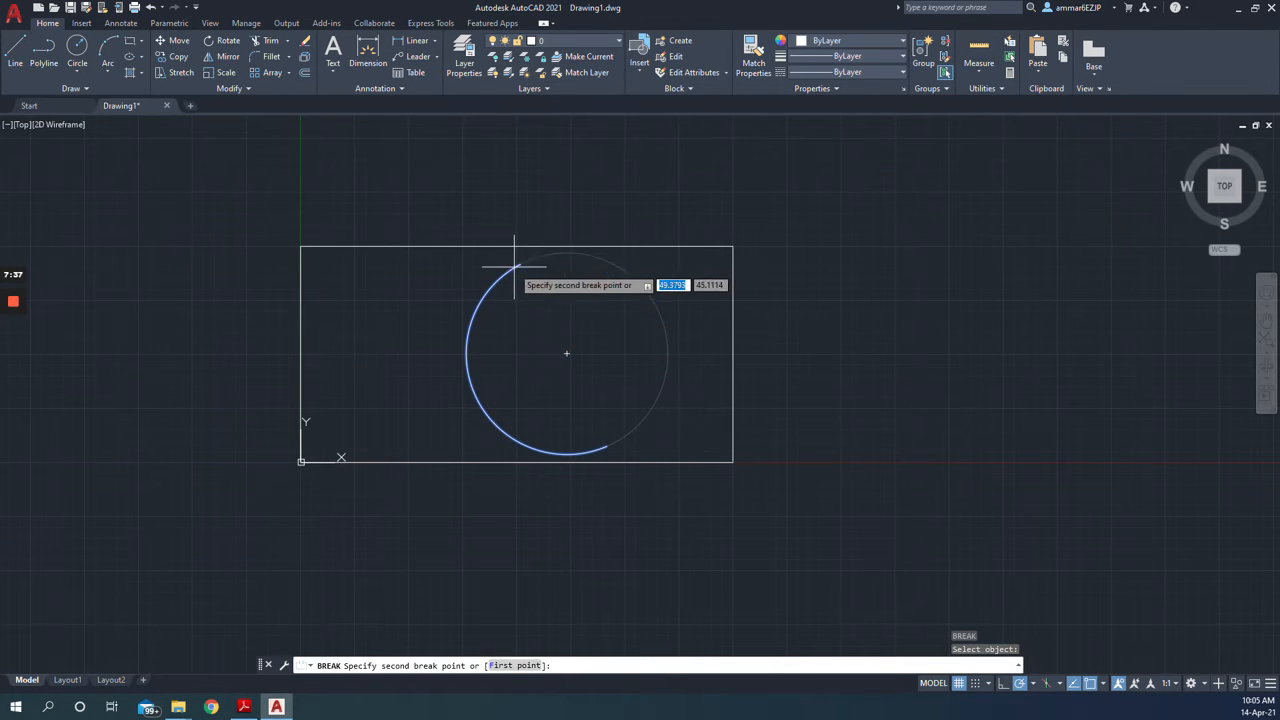
{"action": "left_click", "coordinate": [636, 283]}
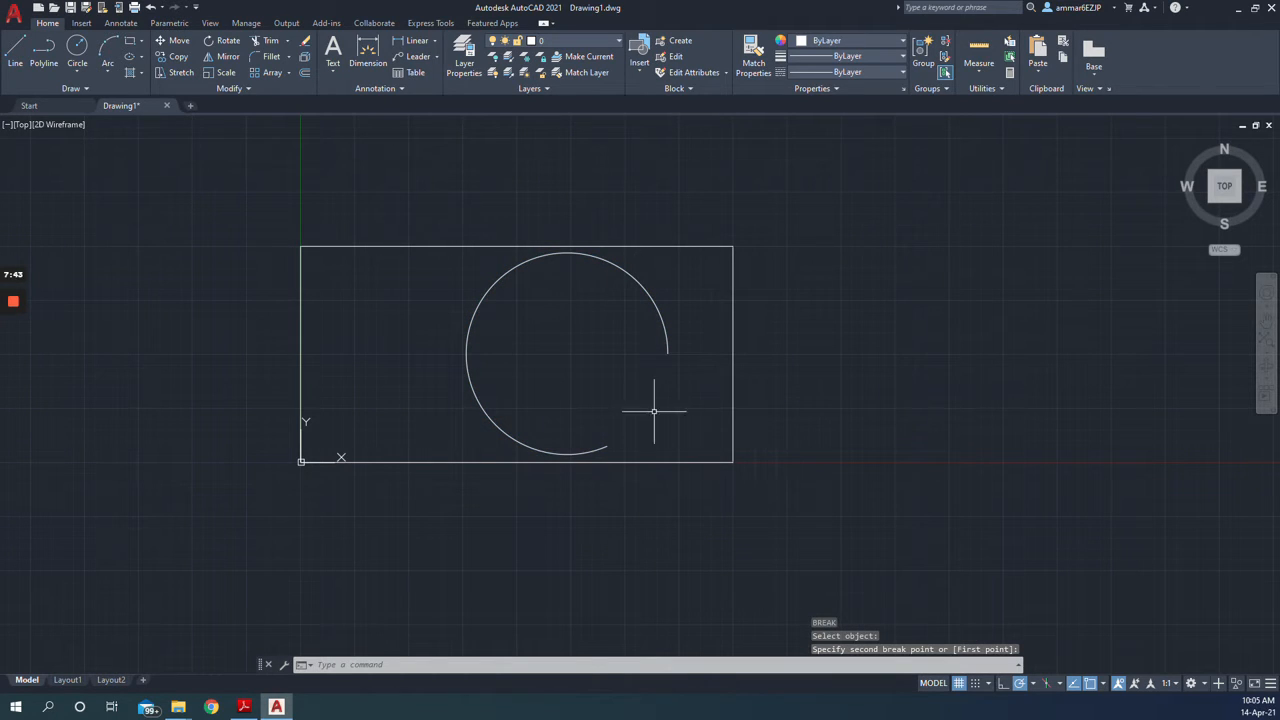
Look at the Chamfer command slide in Adobe Reader and return to AutoCAD
{"action": "left_click", "coordinate": [246, 707]}
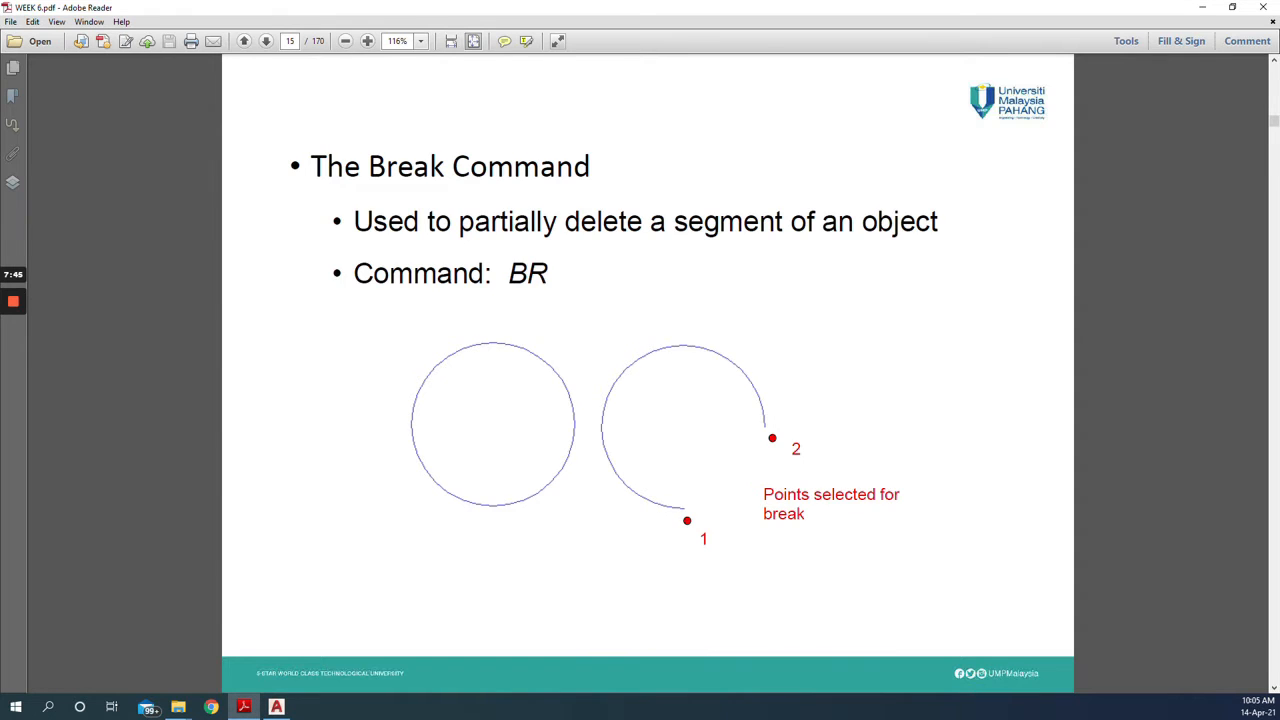
{"action": "scroll", "coordinate": [606, 484], "scroll_direction": "down", "scroll_amount": 1}
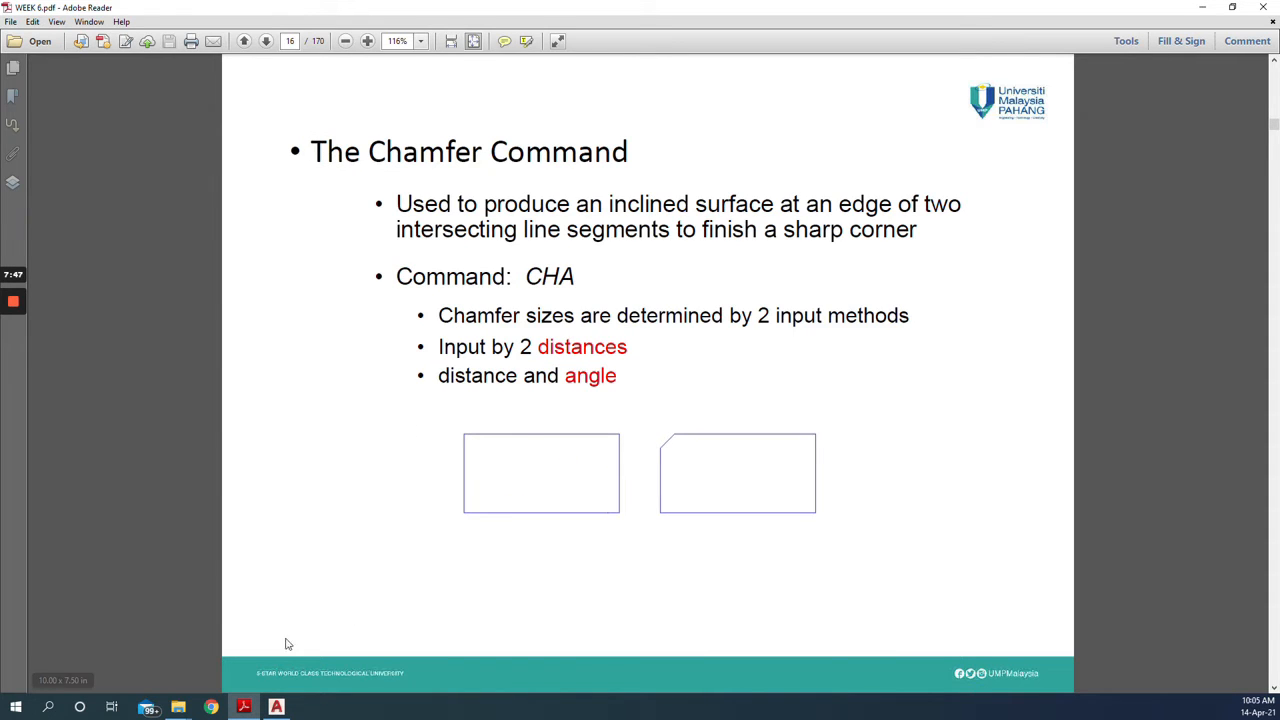
{"action": "left_click", "coordinate": [277, 707]}
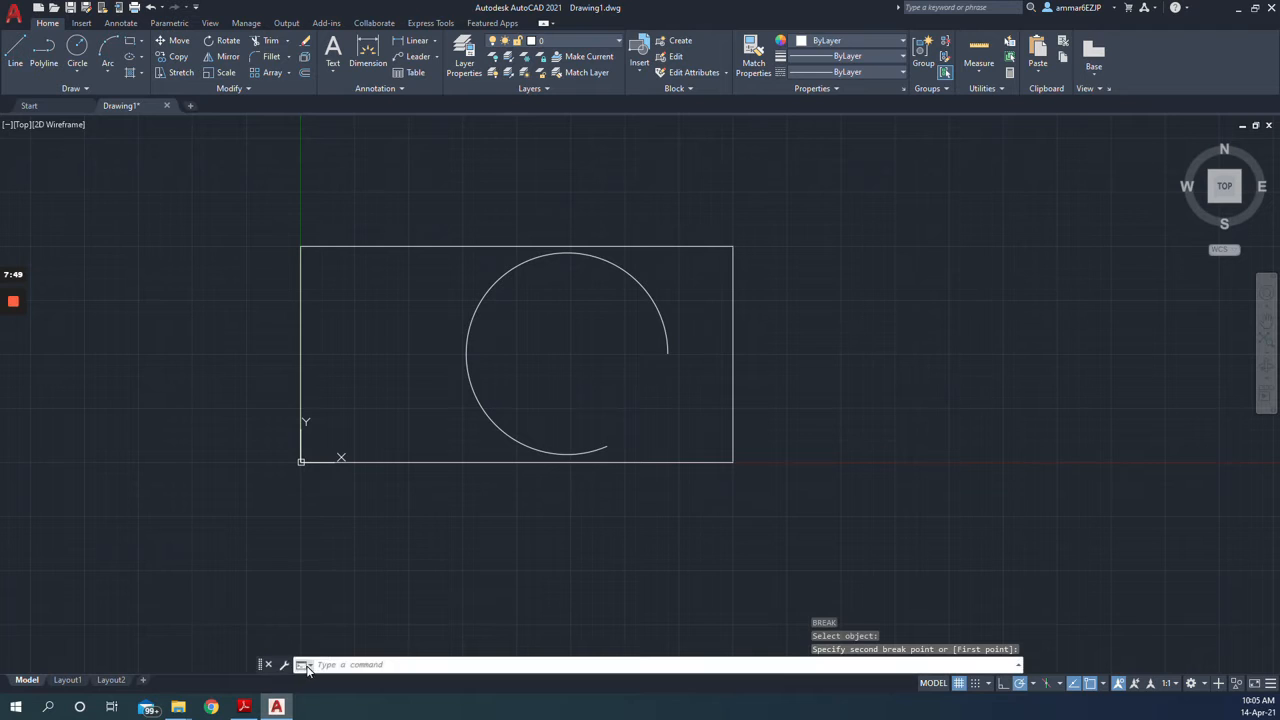
Start a chamfer from the rectangle's top edge with a first distance of 10 and a second distance of 25 picked between two edge points
{"action": "type", "text": "cha"}
{"action": "key", "text": "Return"}
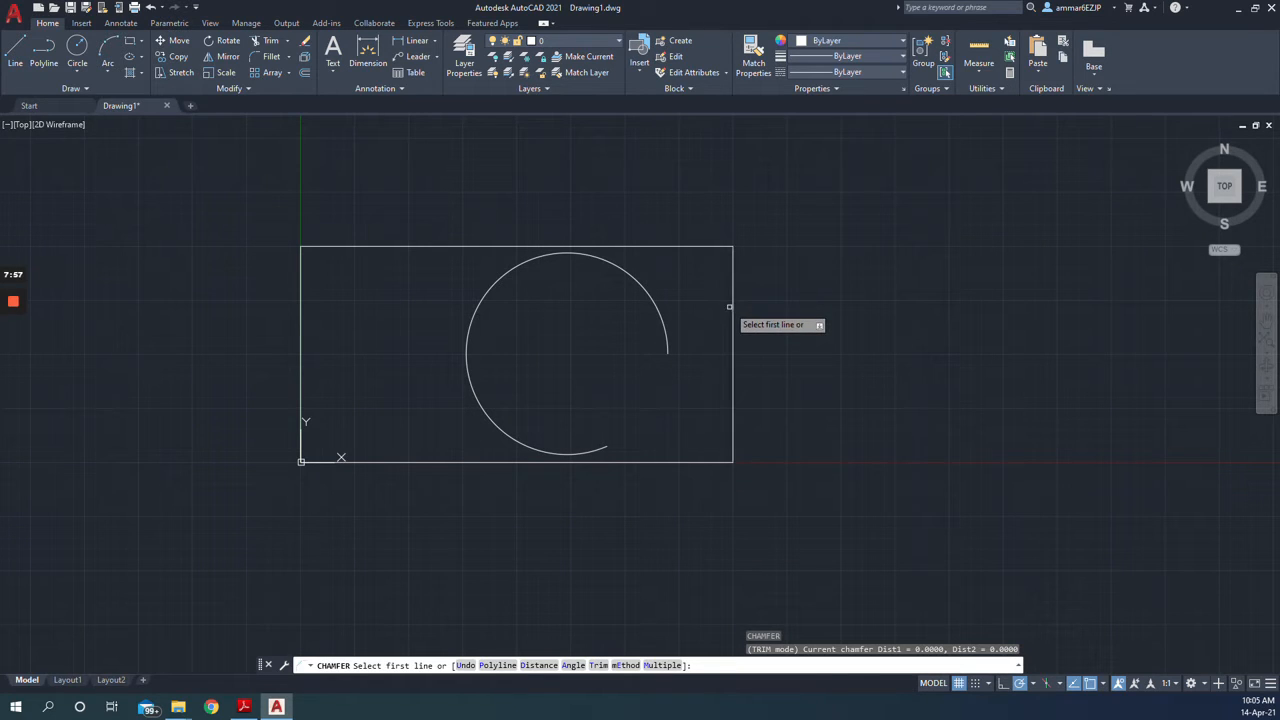
{"action": "left_click", "coordinate": [655, 247]}
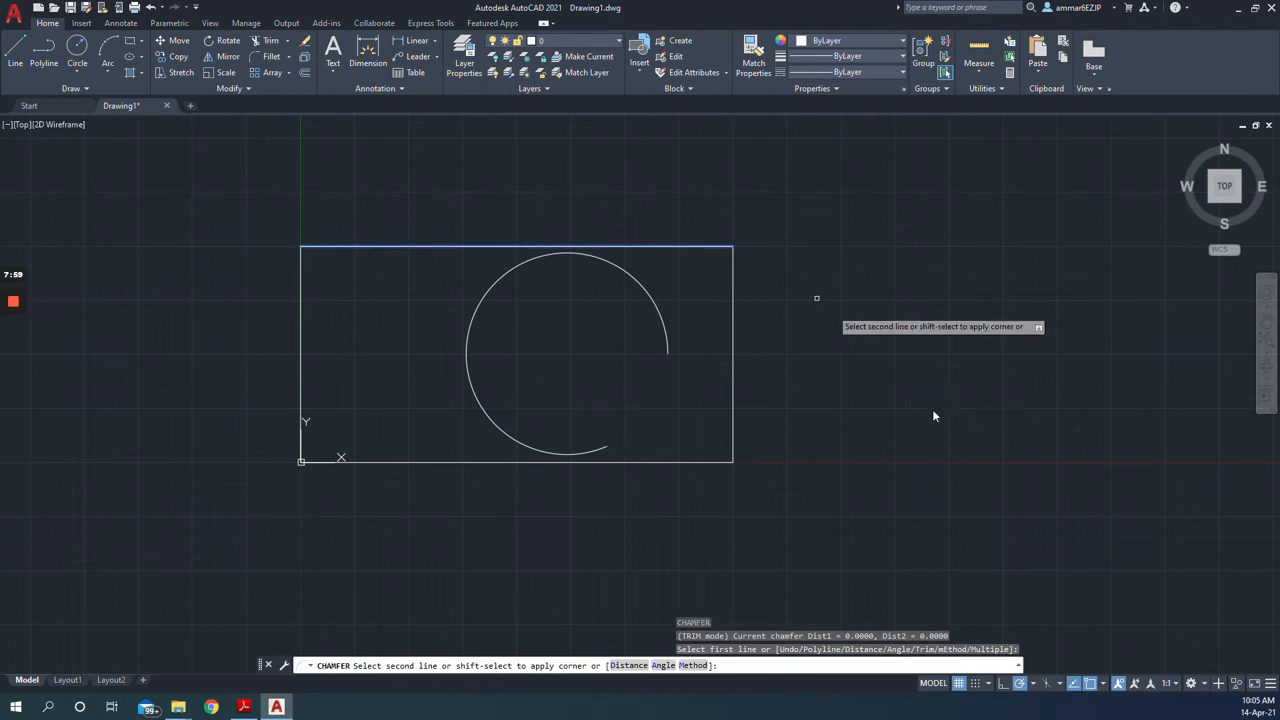
{"action": "left_click", "coordinate": [628, 666]}
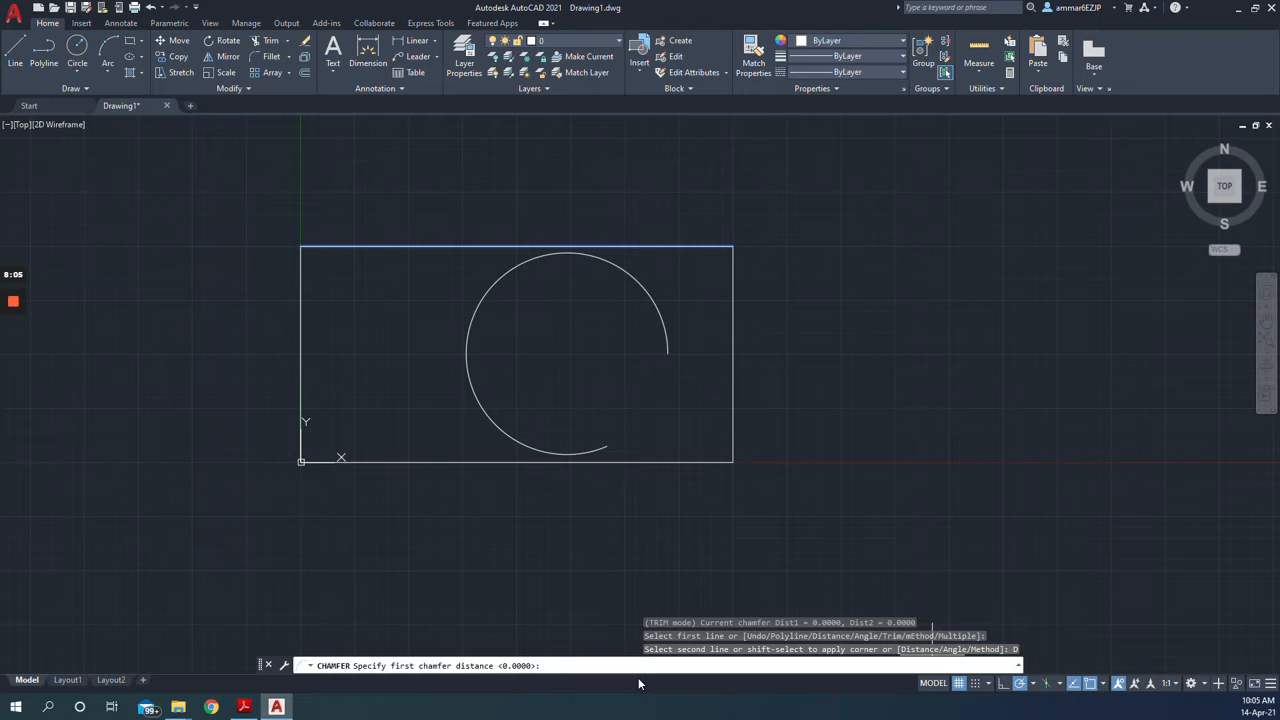
{"action": "type", "text": "10"}
{"action": "key", "text": "Return"}
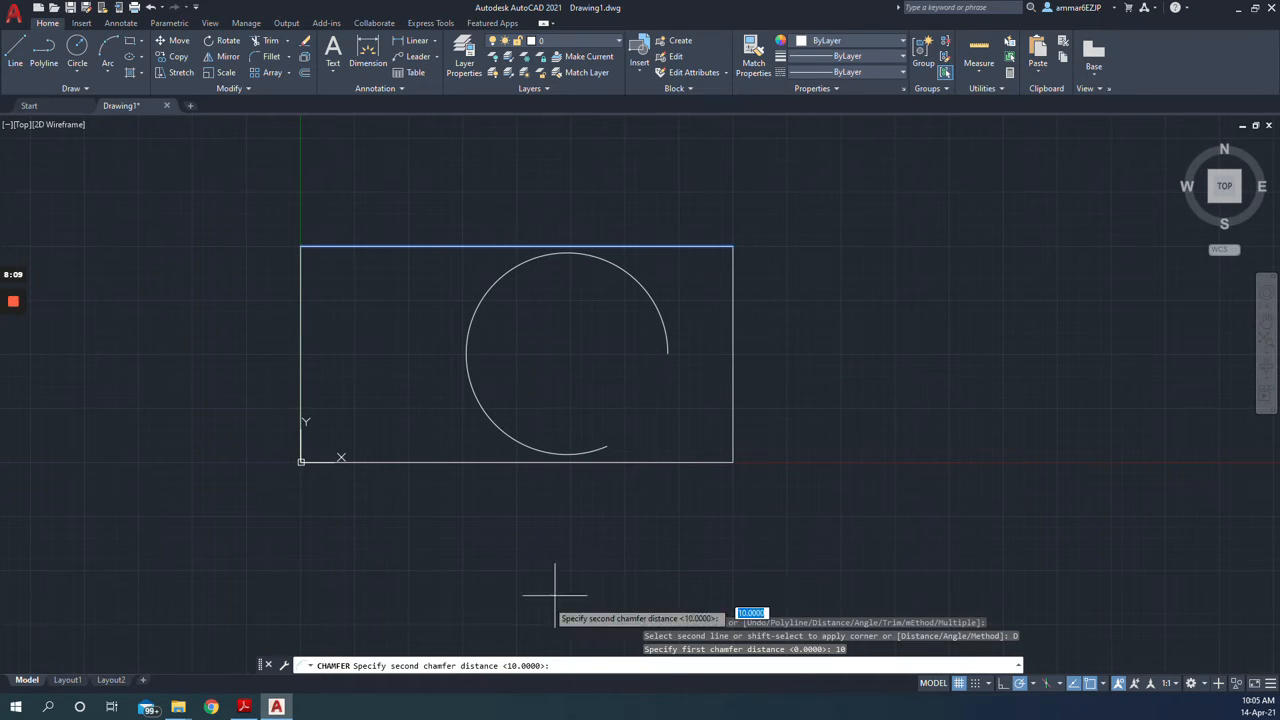
{"action": "left_click", "coordinate": [735, 334]}
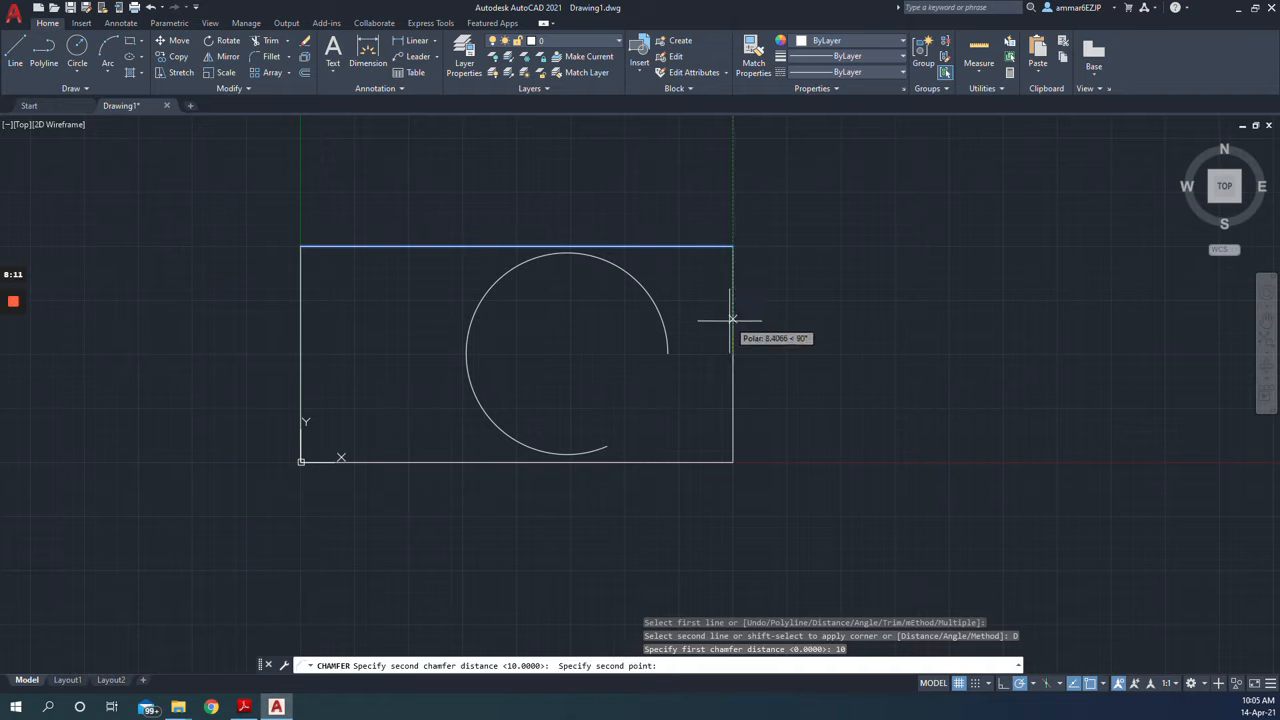
{"action": "left_click", "coordinate": [656, 246]}
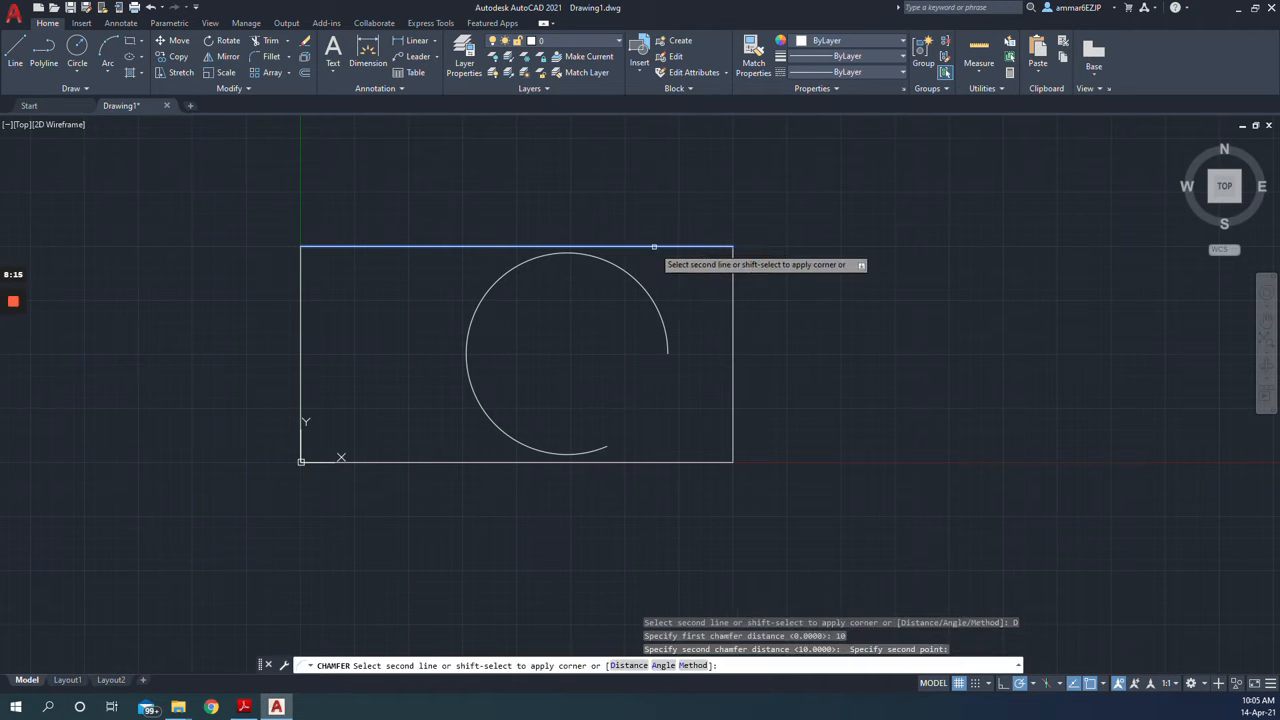
Try to complete the chamfer by choosing the top edge as the second line, and leave the command
{"action": "left_click", "coordinate": [654, 246]}
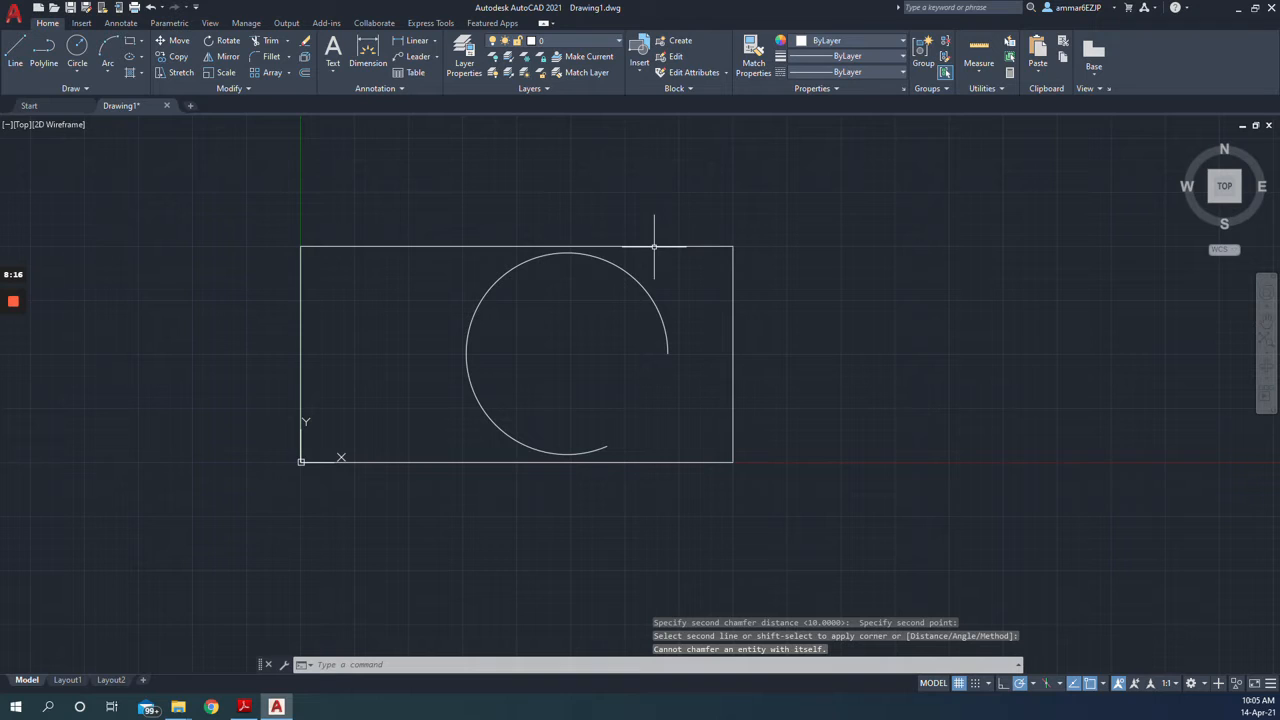
{"action": "left_click", "coordinate": [732, 325]}
{"action": "key", "text": "Escape"}
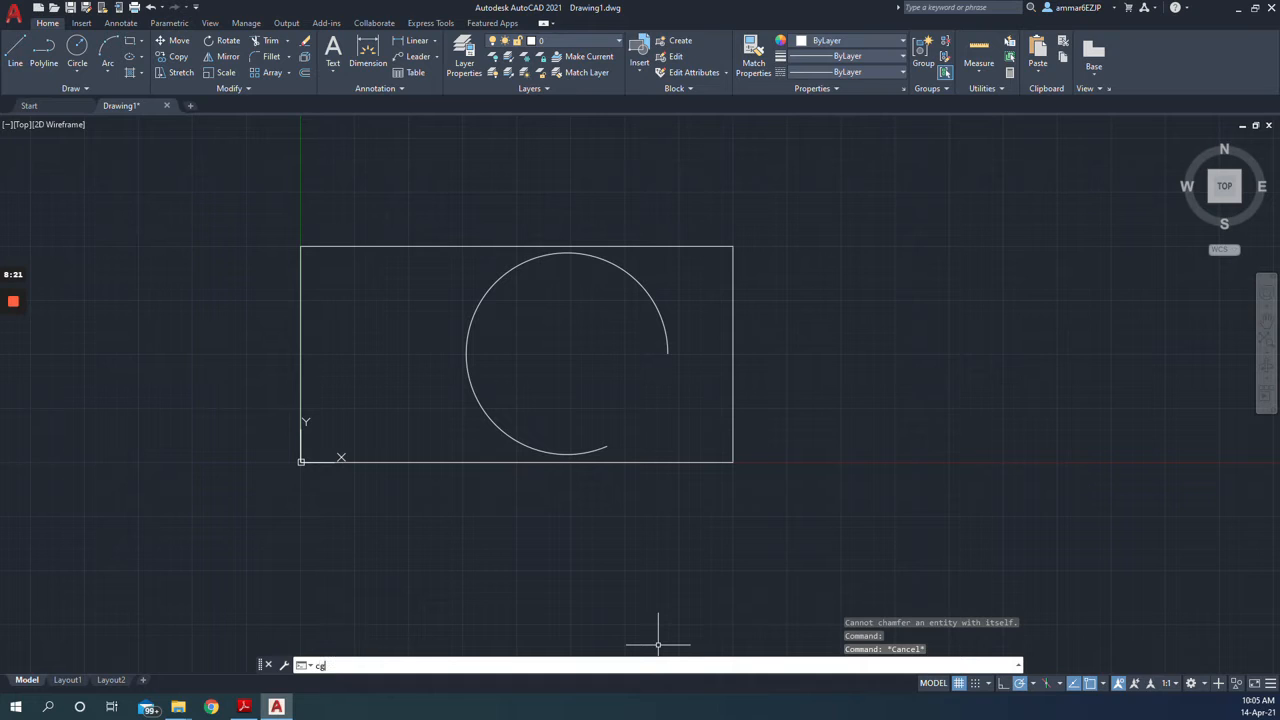
Chamfer the corner between the rectangle's top and right edges with both chamfer distances set to 5
{"action": "type", "text": "has"}
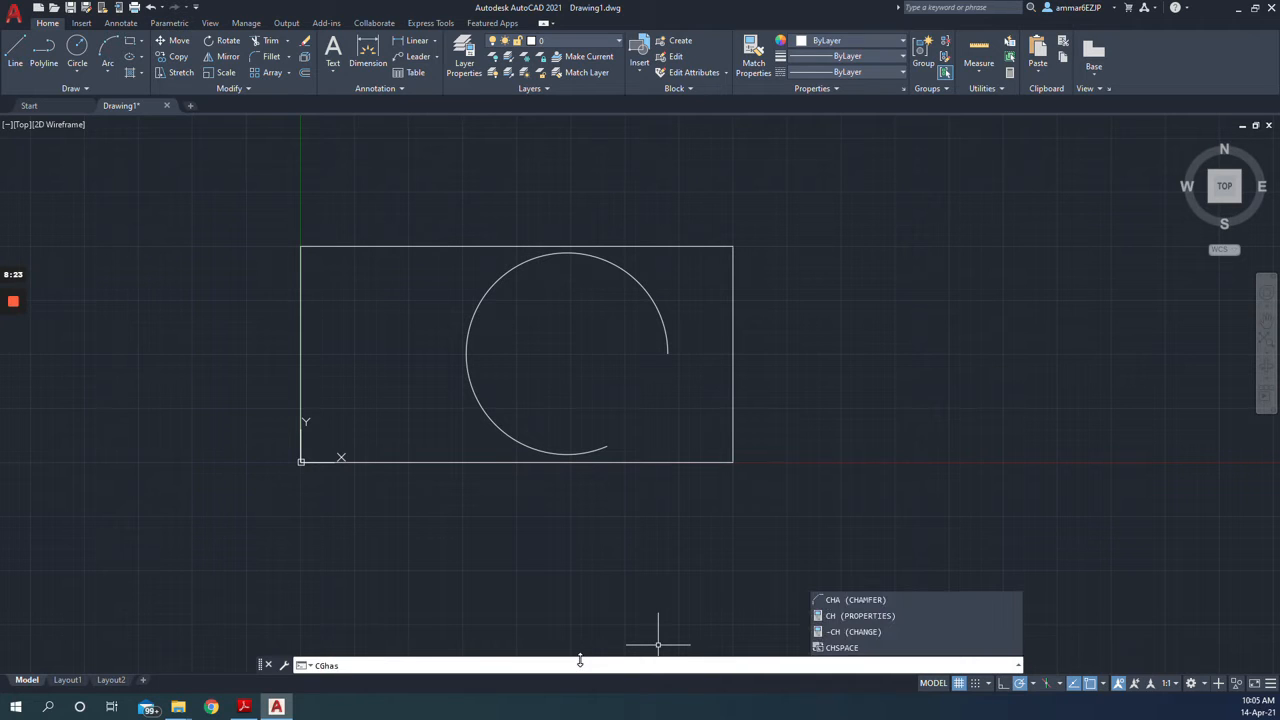
{"action": "key", "text": "BackSpace"}
{"action": "type", "text": "ha"}
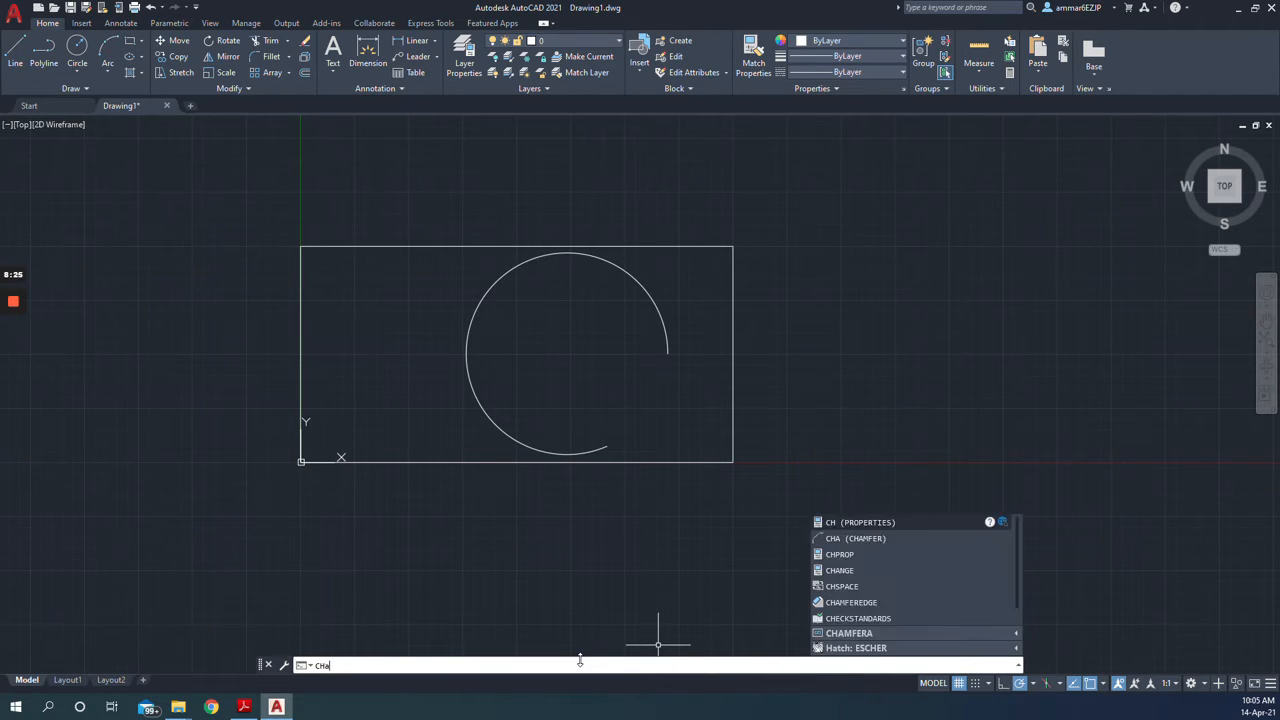
{"action": "key", "text": "Return"}
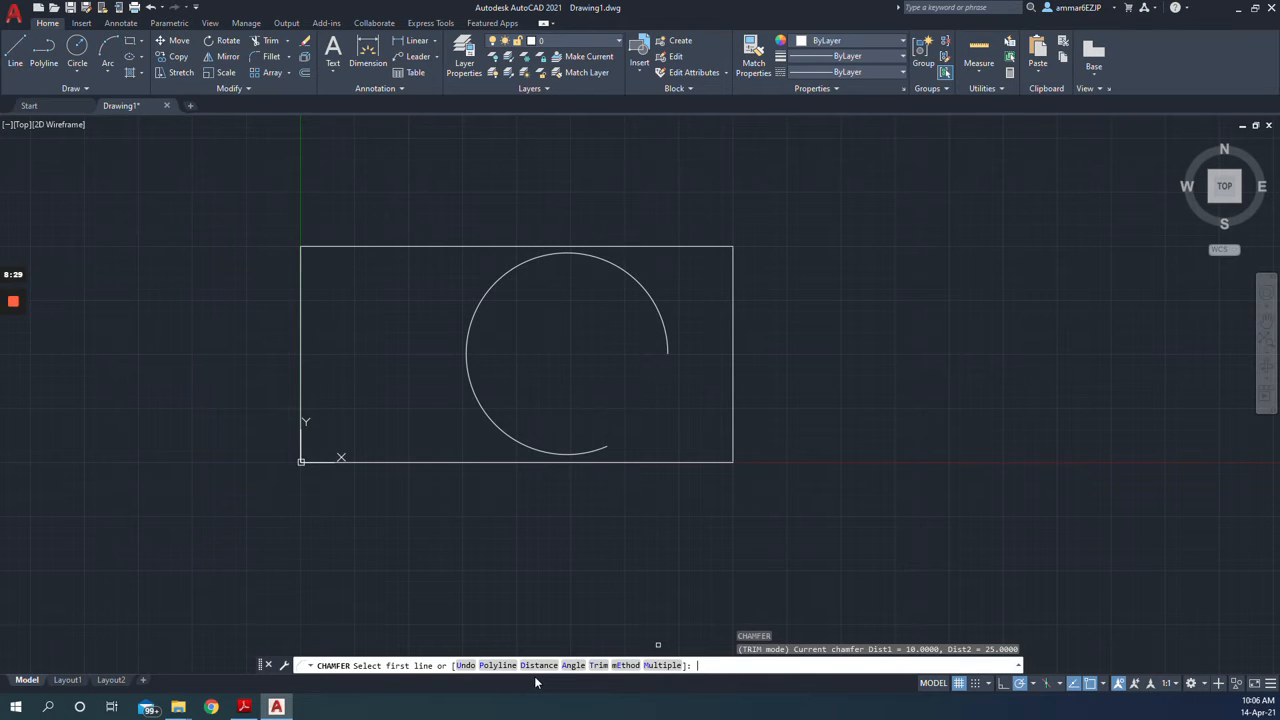
{"action": "left_click", "coordinate": [679, 247]}
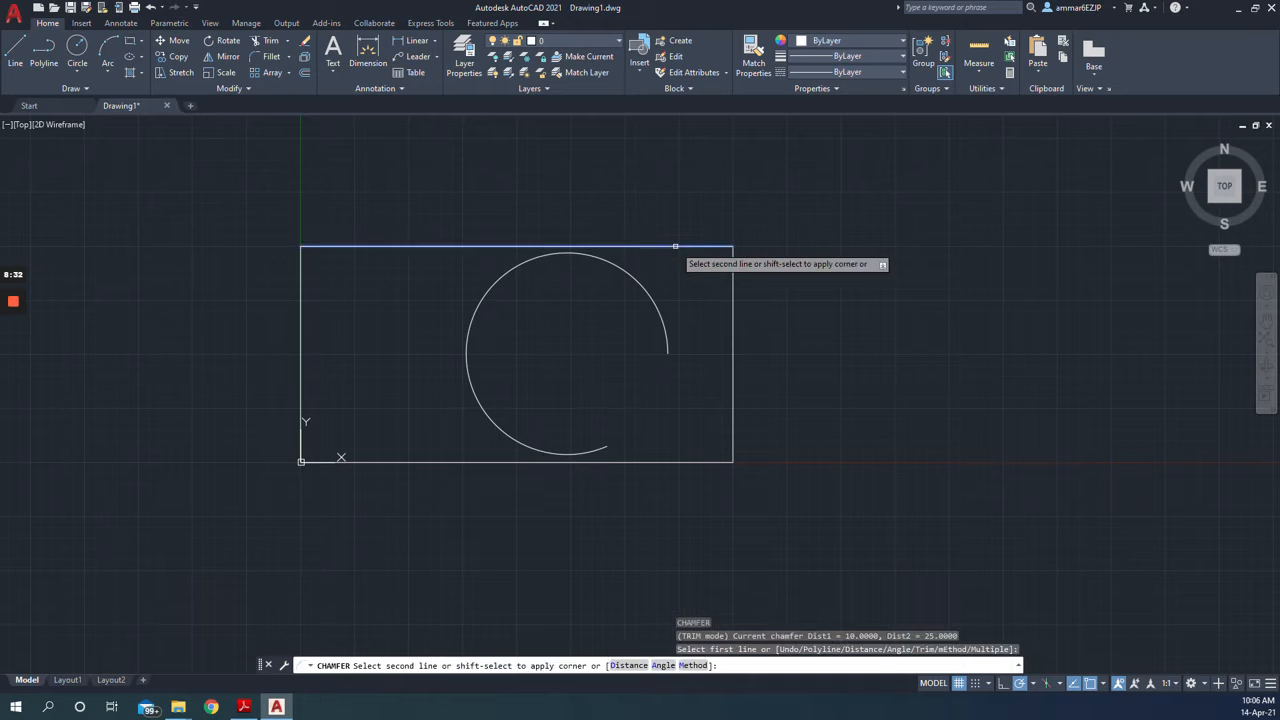
{"action": "left_click", "coordinate": [628, 665]}
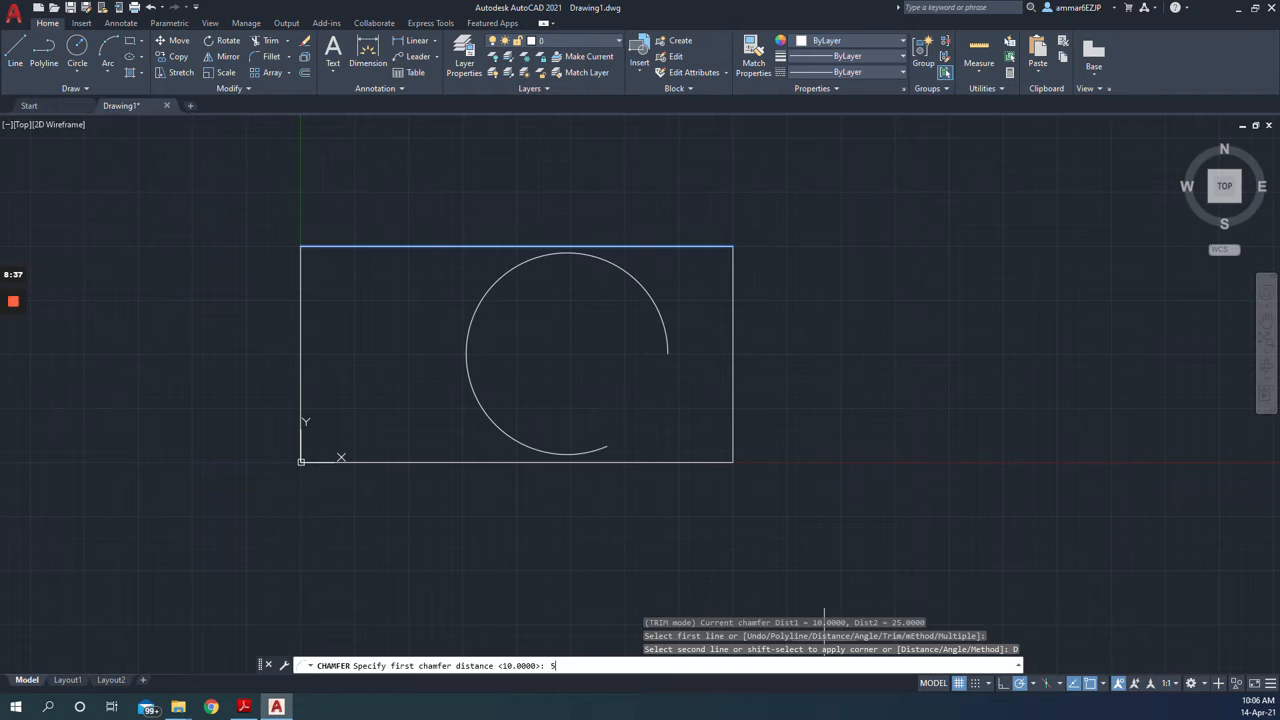
{"action": "key", "text": "Return"}
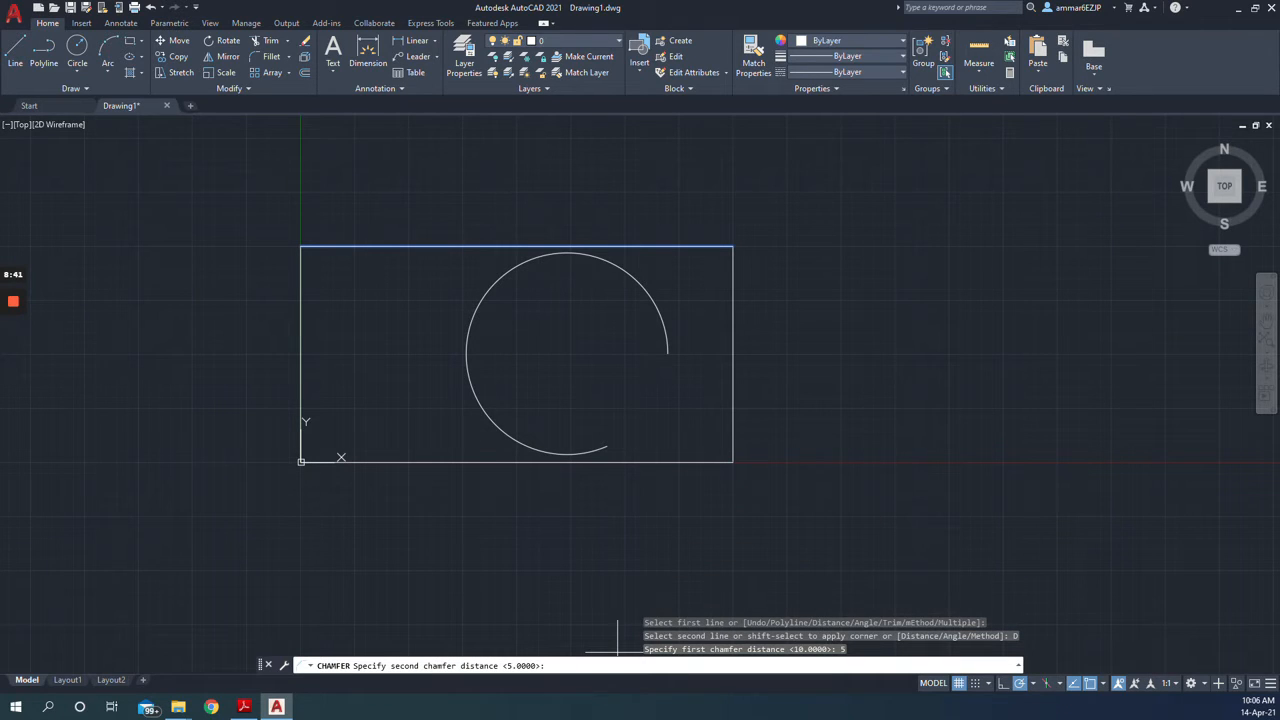
{"action": "key", "text": "Return"}
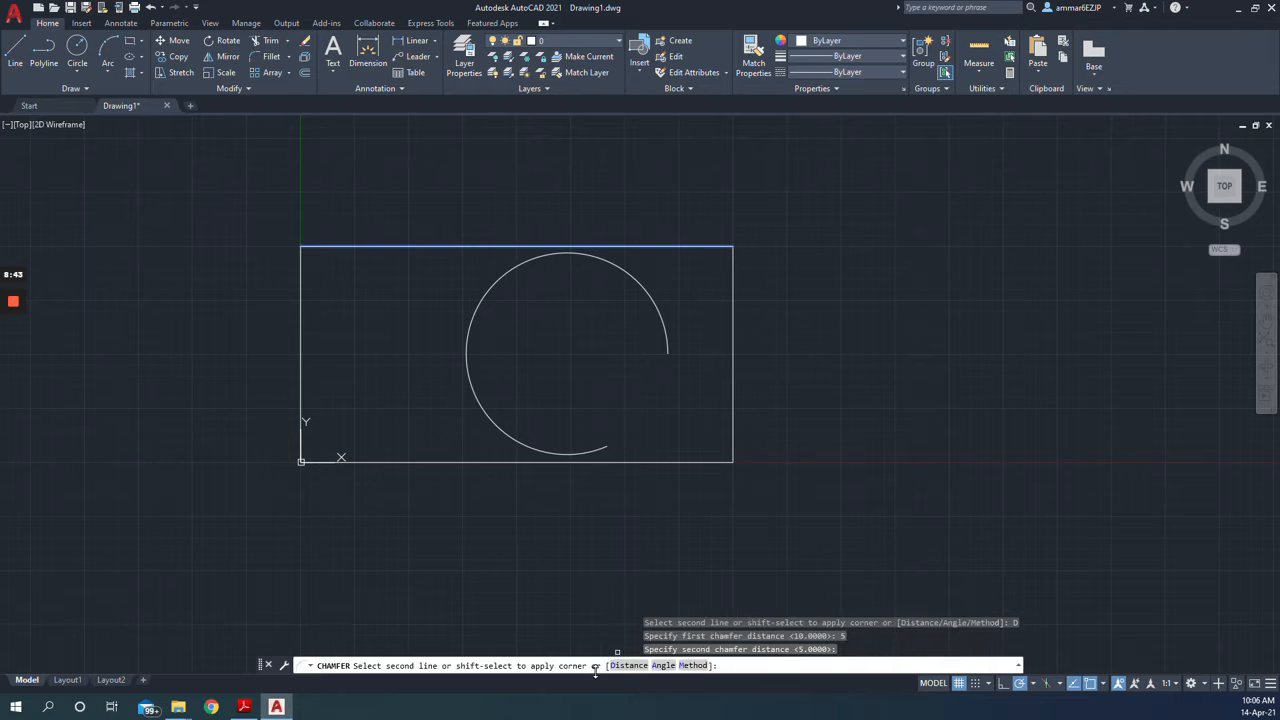
{"action": "left_click", "coordinate": [732, 301]}
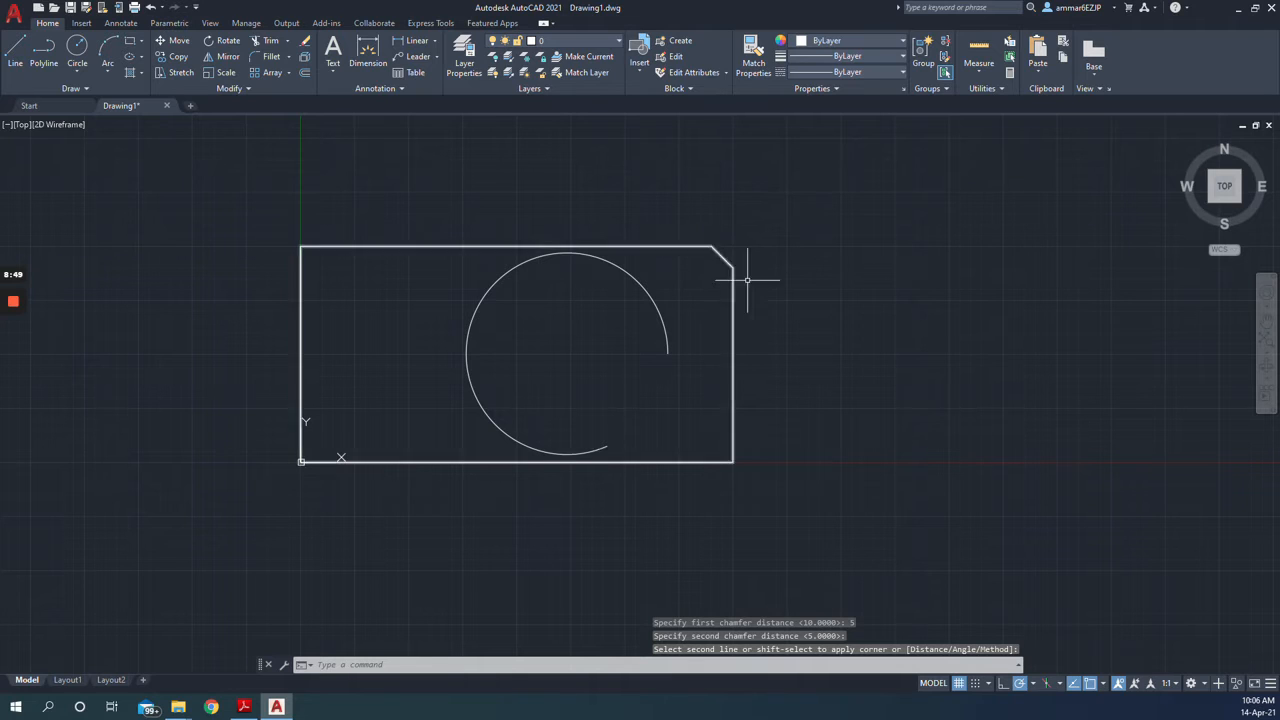
Look at the Chamfer and Copy command slides in Adobe Reader and return to AutoCAD
{"action": "left_click", "coordinate": [243, 707]}
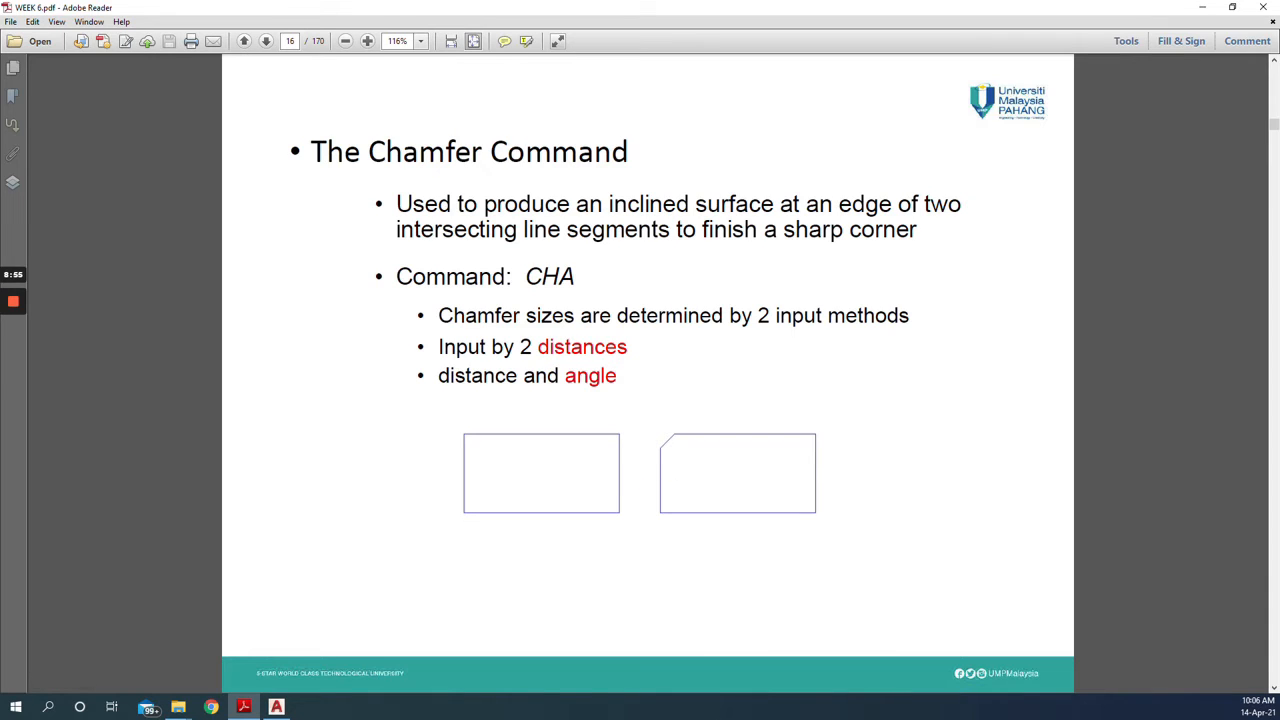
{"action": "left_click_drag", "start_coordinate": [617, 375], "coordinate": [560, 375]}
{"action": "left_click", "coordinate": [533, 571]}
{"action": "scroll", "coordinate": [533, 571], "scroll_direction": "down", "scroll_amount": 1}
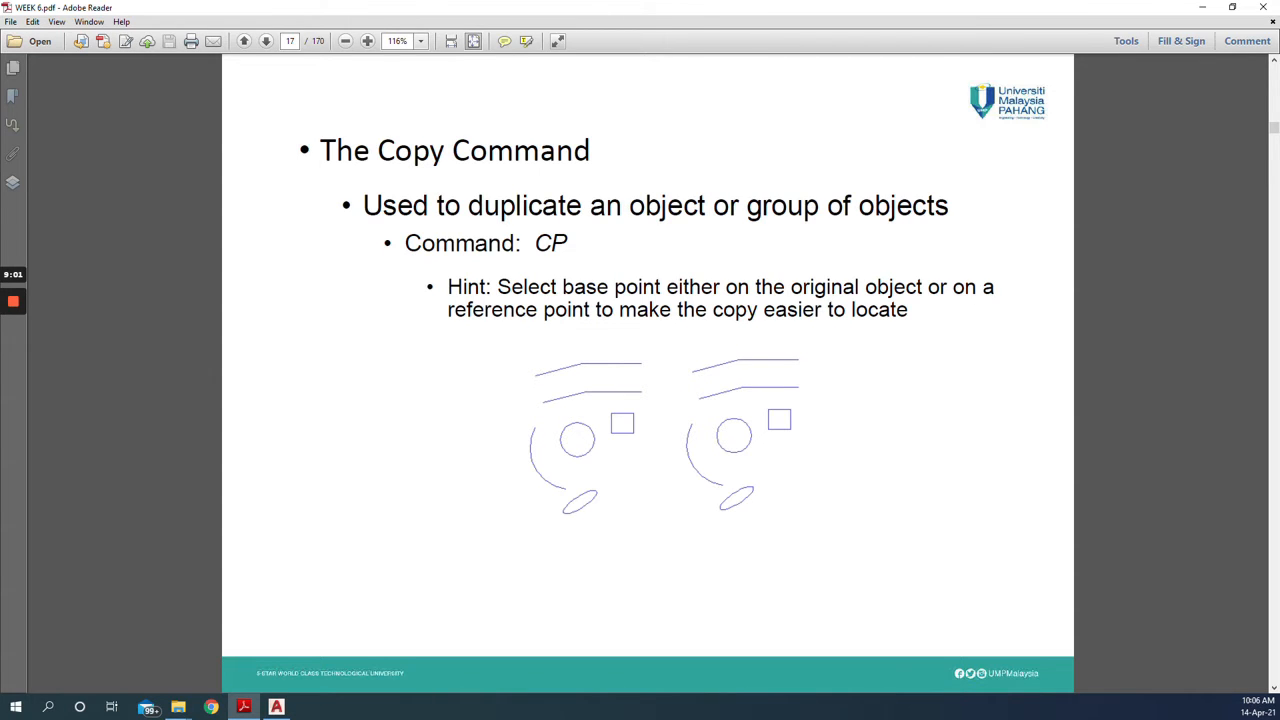
{"action": "key", "text": "alt+Tab"}
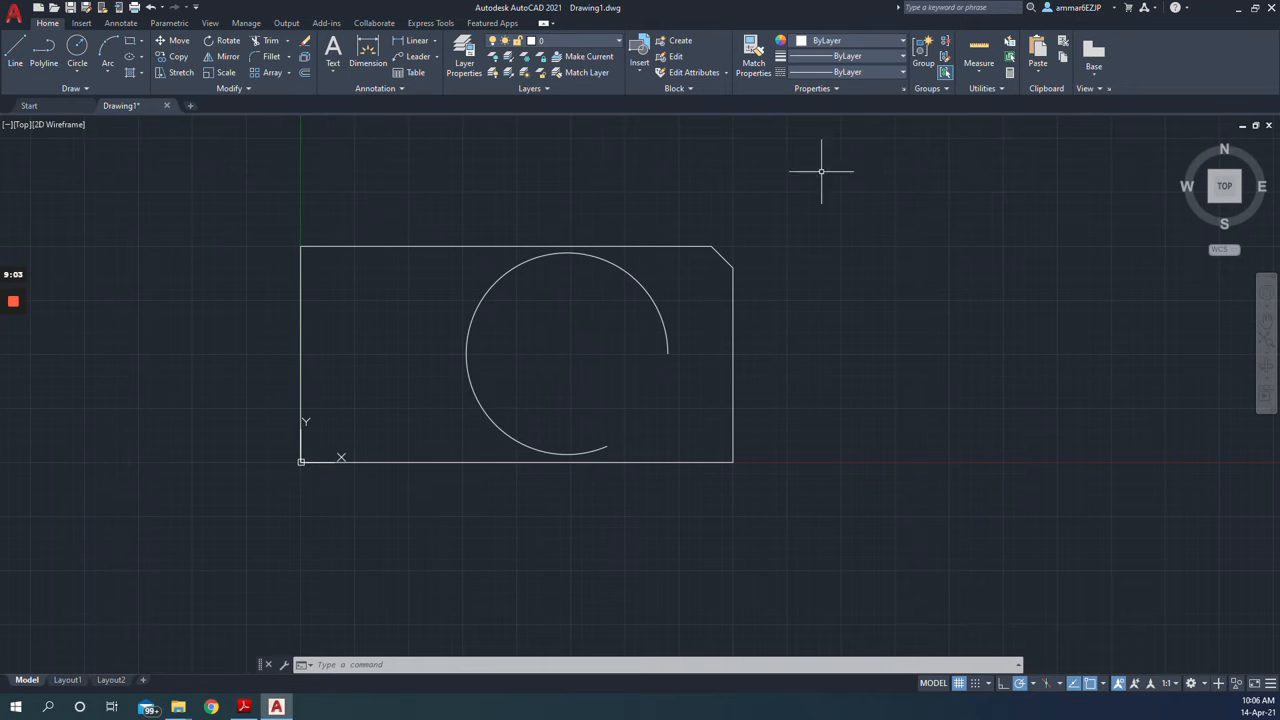
Copy the chamfered rectangle and the broken circle about 116 units to the right, using a base point near the rectangle's bottom edge
{"action": "left_click", "coordinate": [368, 662]}
{"action": "type", "text": "c"}
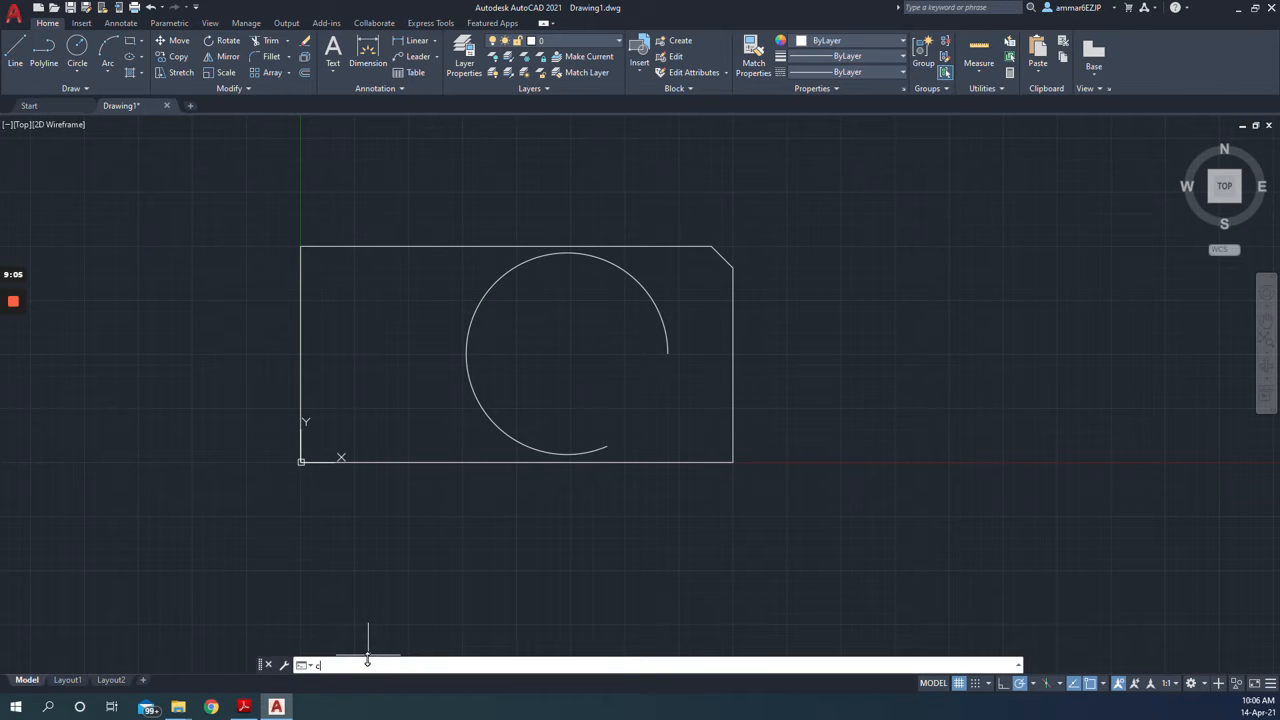
{"action": "type", "text": "p"}
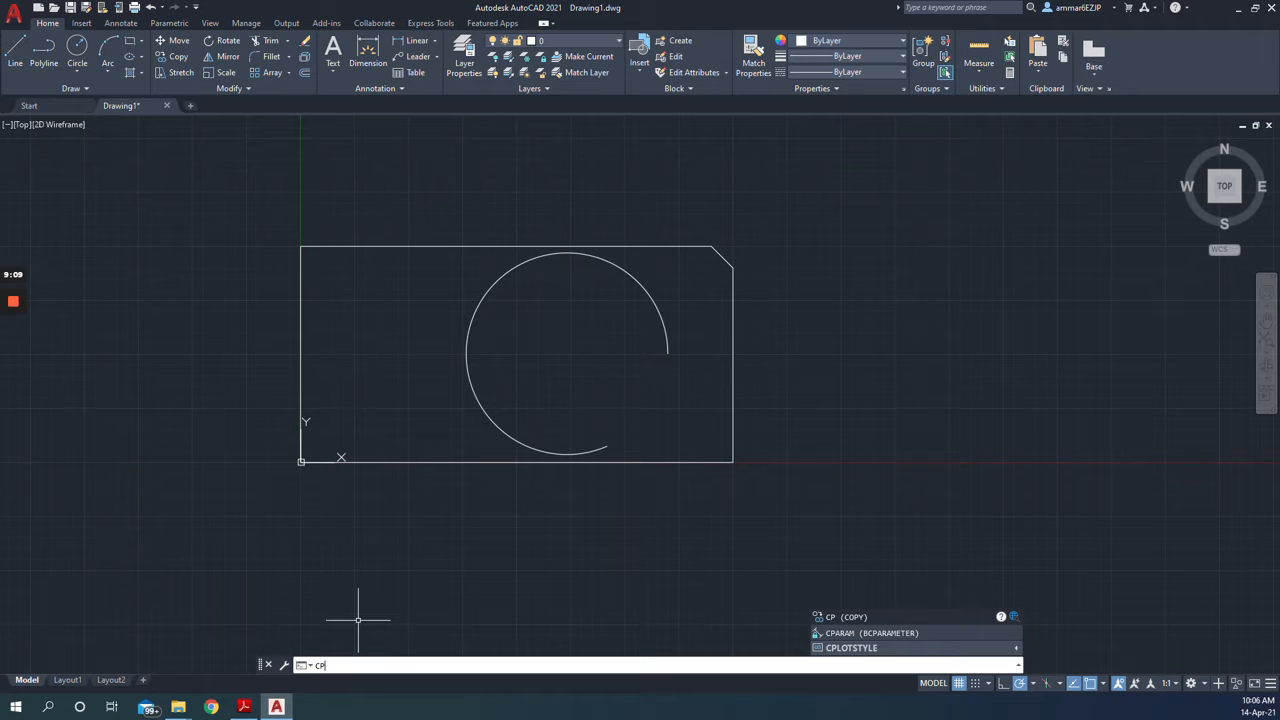
{"action": "key", "text": "Return"}
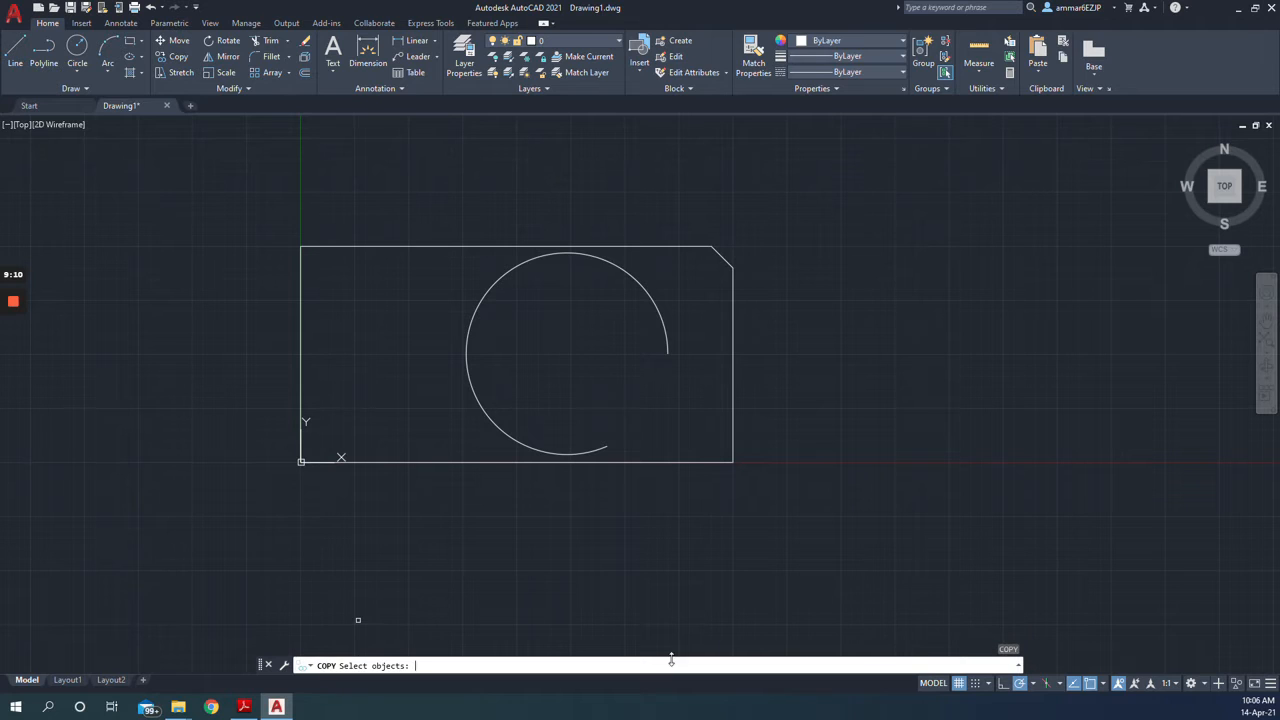
{"action": "left_click", "coordinate": [598, 459]}
{"action": "left_click", "coordinate": [592, 450]}
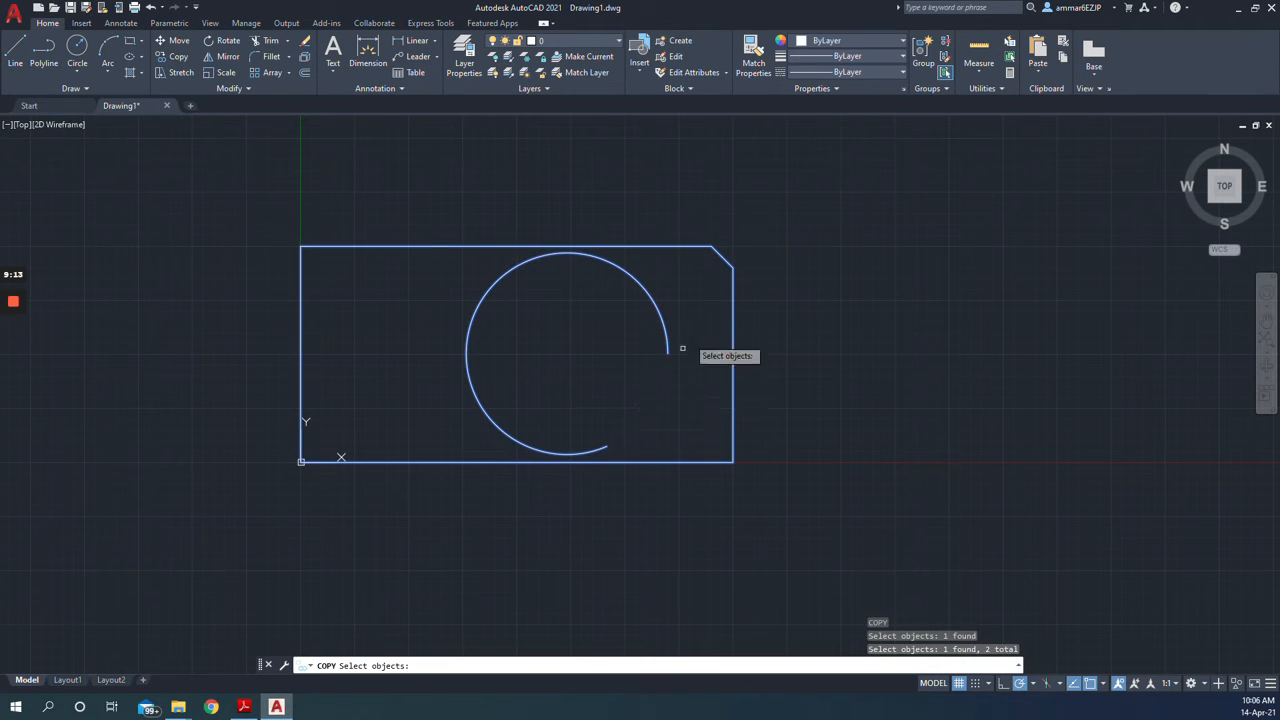
{"action": "key", "text": "Return"}
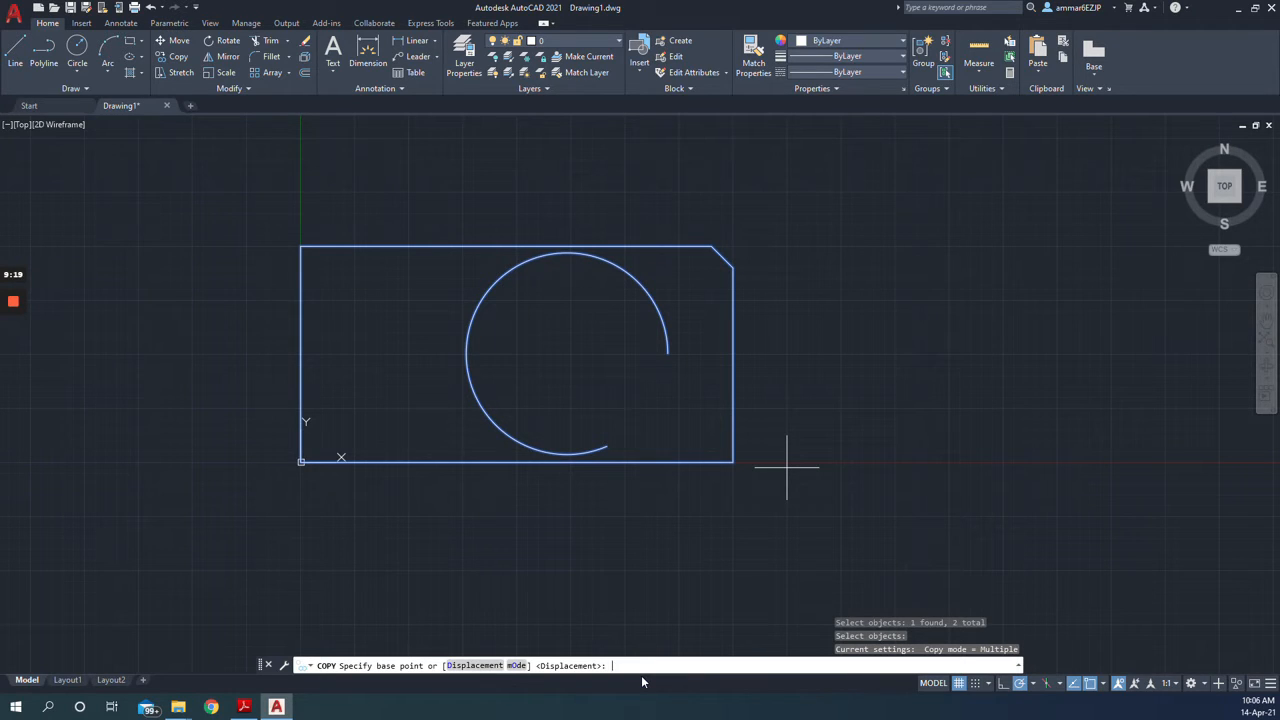
{"action": "left_click", "coordinate": [679, 460]}
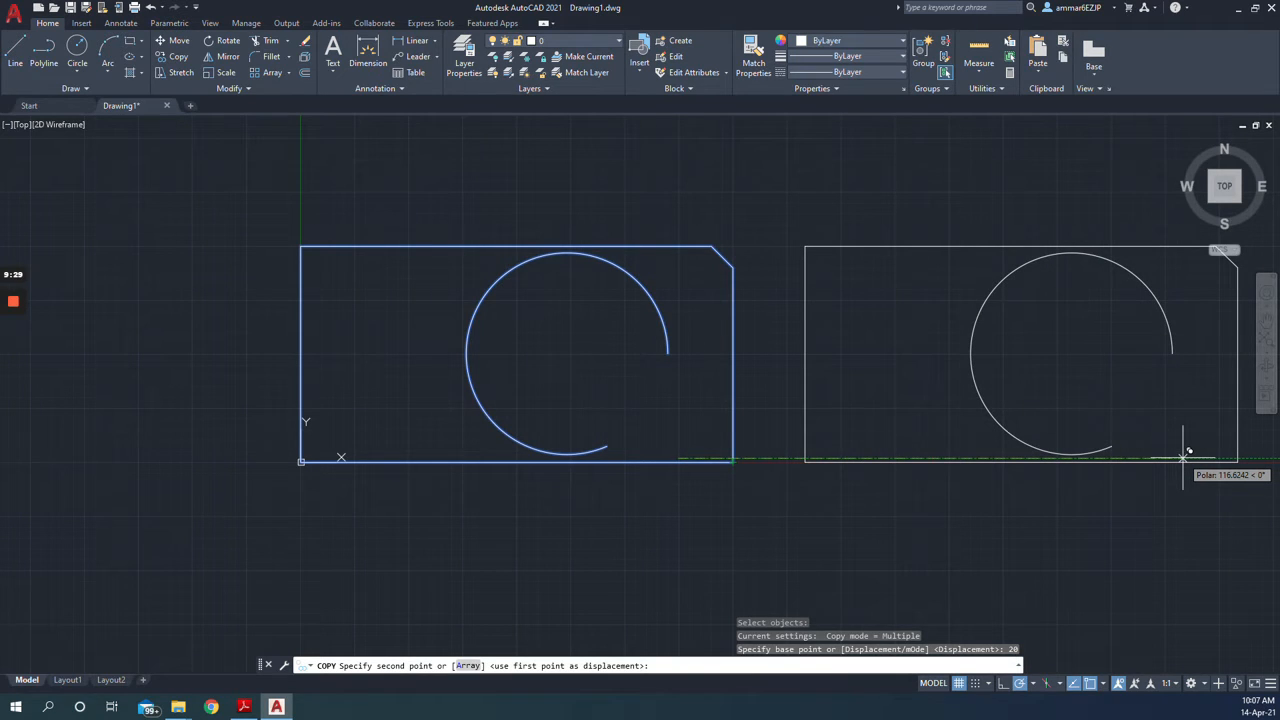
{"action": "left_click", "coordinate": [1181, 458]}
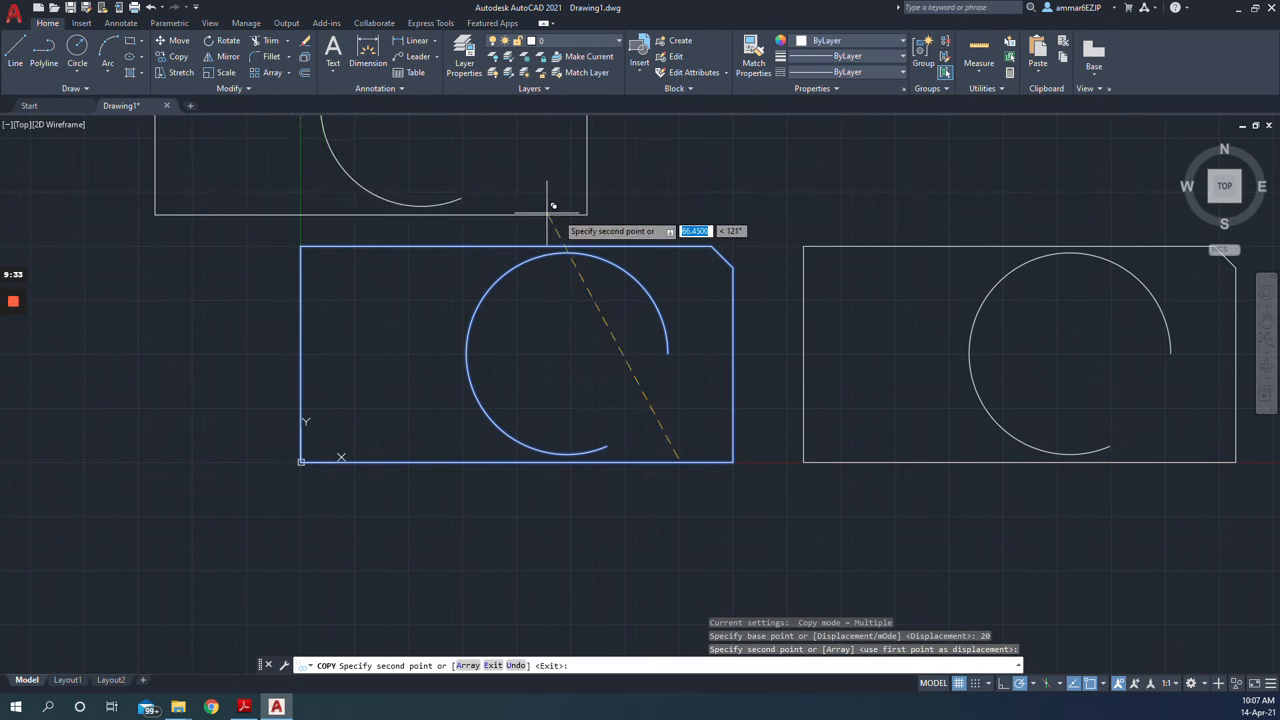
Place a second copy of the rectangle and broken circle about 55 units straight above the original, and end the command
{"action": "left_click", "coordinate": [678, 215]}
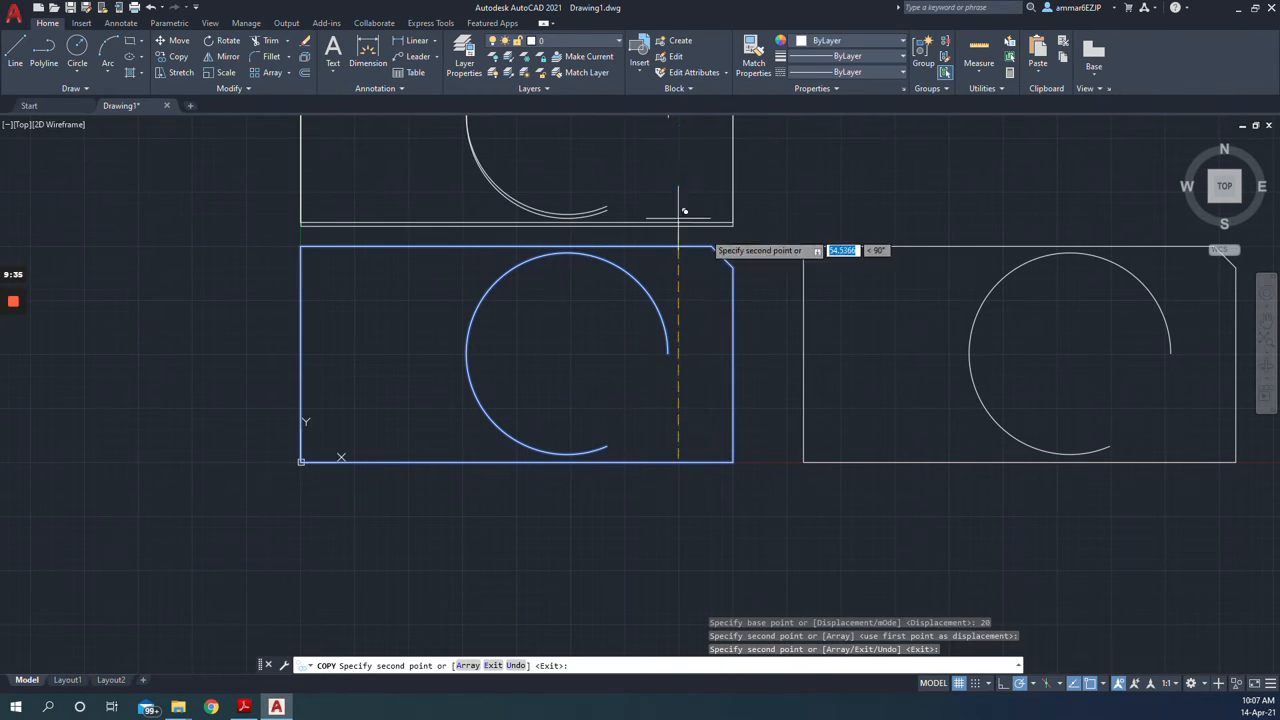
{"action": "key", "text": "Escape"}
{"action": "scroll", "coordinate": [740, 431], "scroll_direction": "down", "scroll_amount": 2}
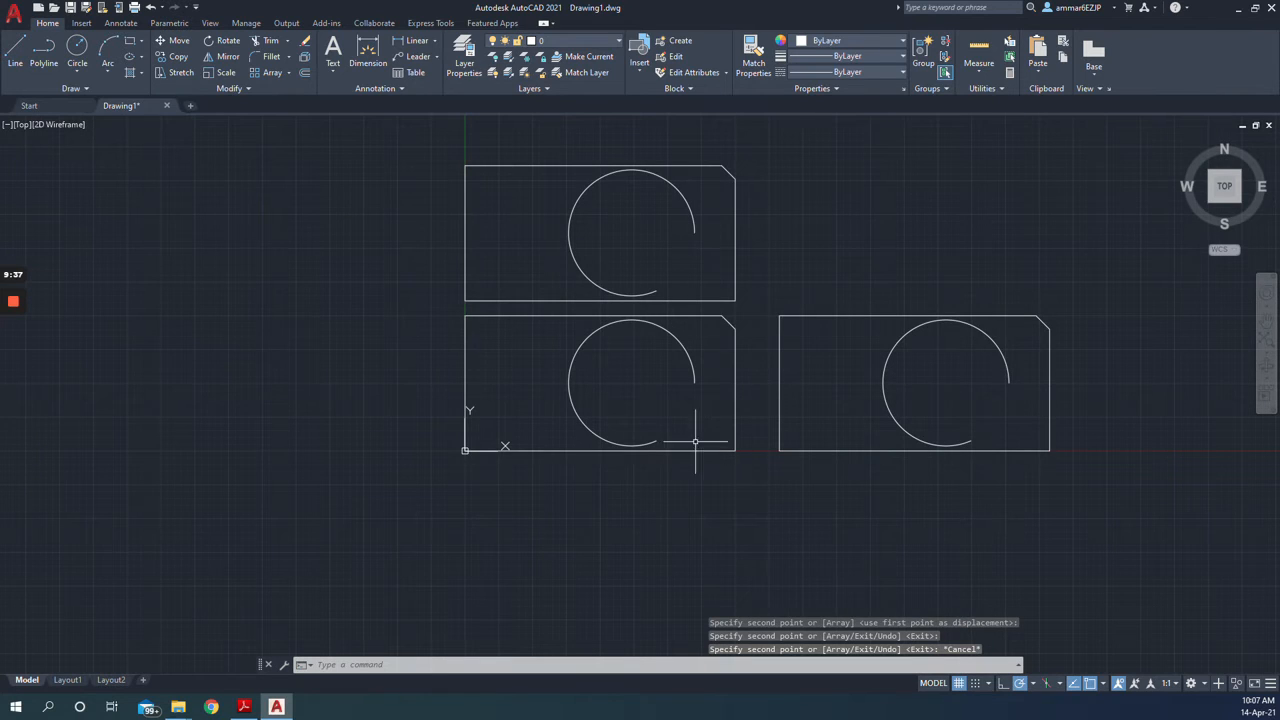
{"action": "middle_click", "coordinate": [618, 492]}
{"action": "middle_click", "coordinate": [618, 492]}
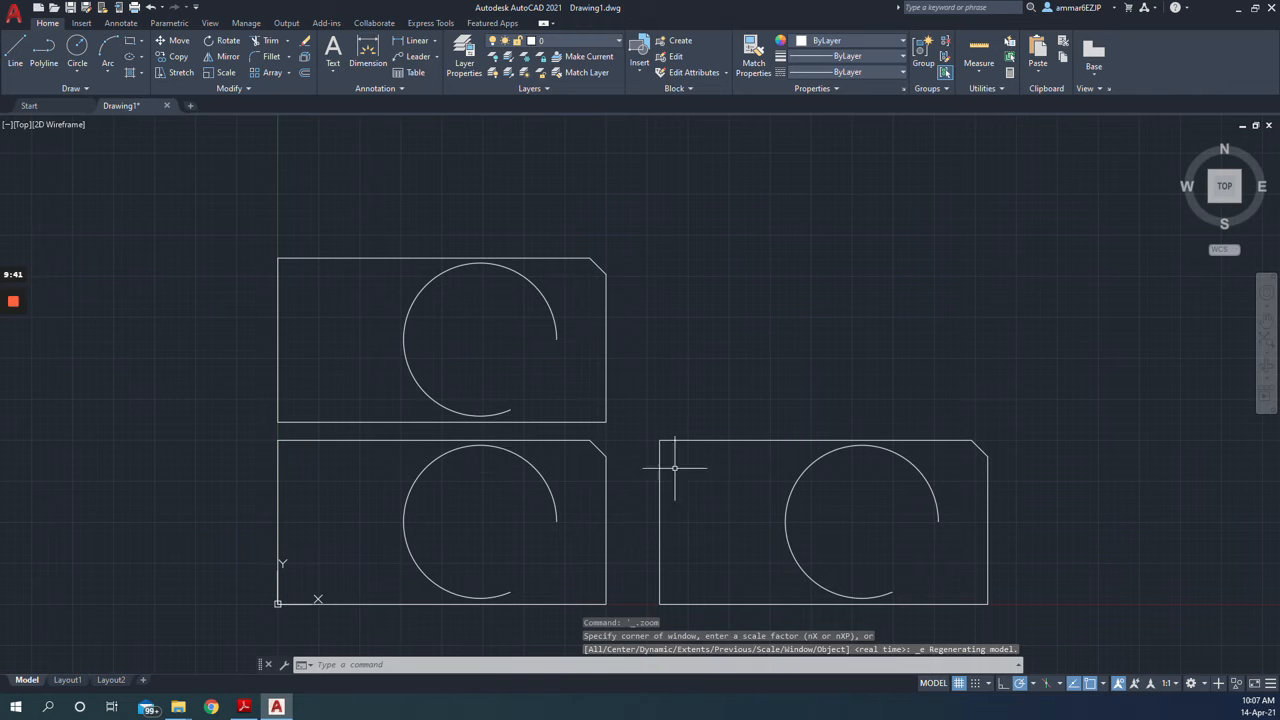
Look at the Explode and Extend command slides in Adobe Reader, starting Explode in AutoCAD between them, and return to AutoCAD
{"action": "left_click", "coordinate": [243, 707]}
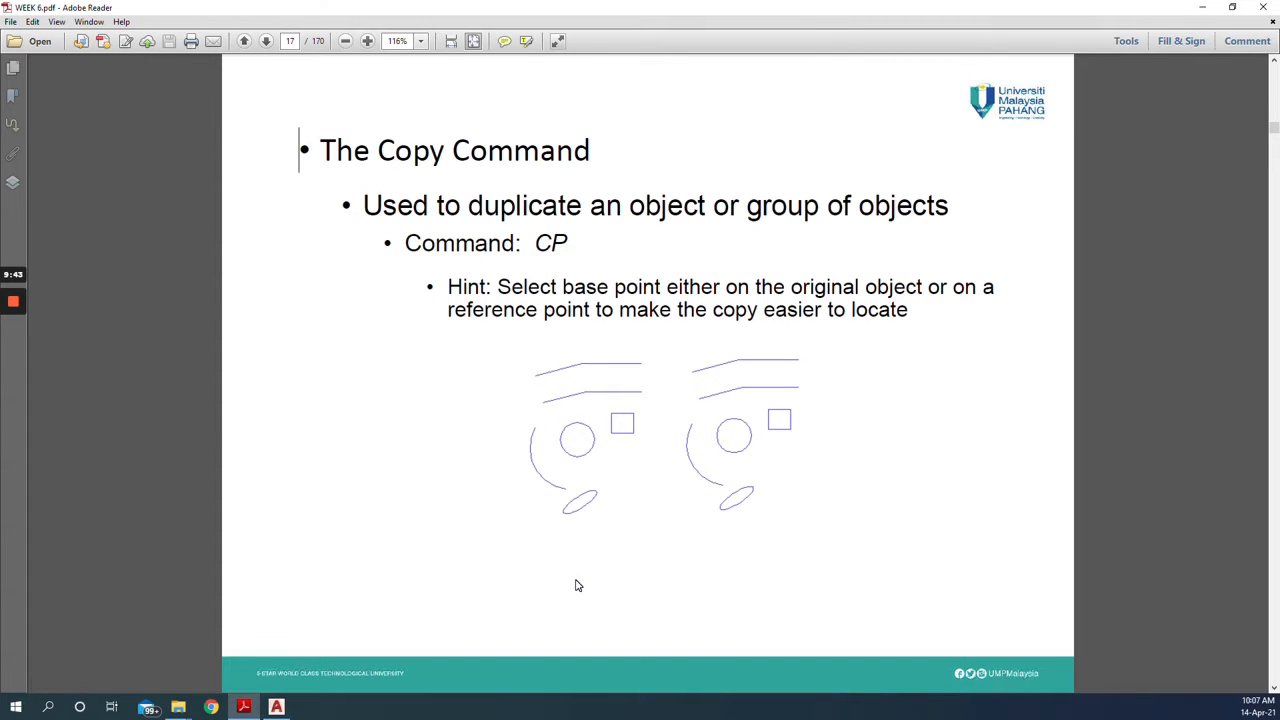
{"action": "scroll", "coordinate": [577, 585], "scroll_direction": "down", "scroll_amount": 1}
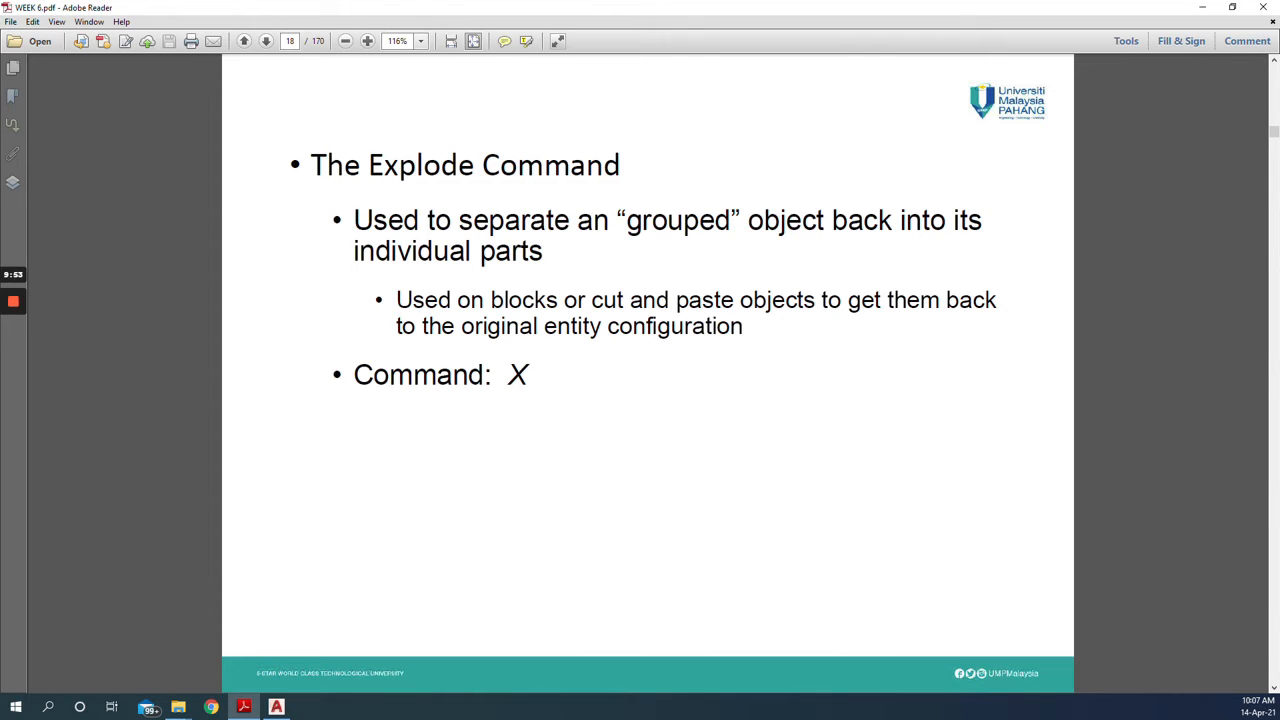
{"action": "left_click", "coordinate": [283, 707]}
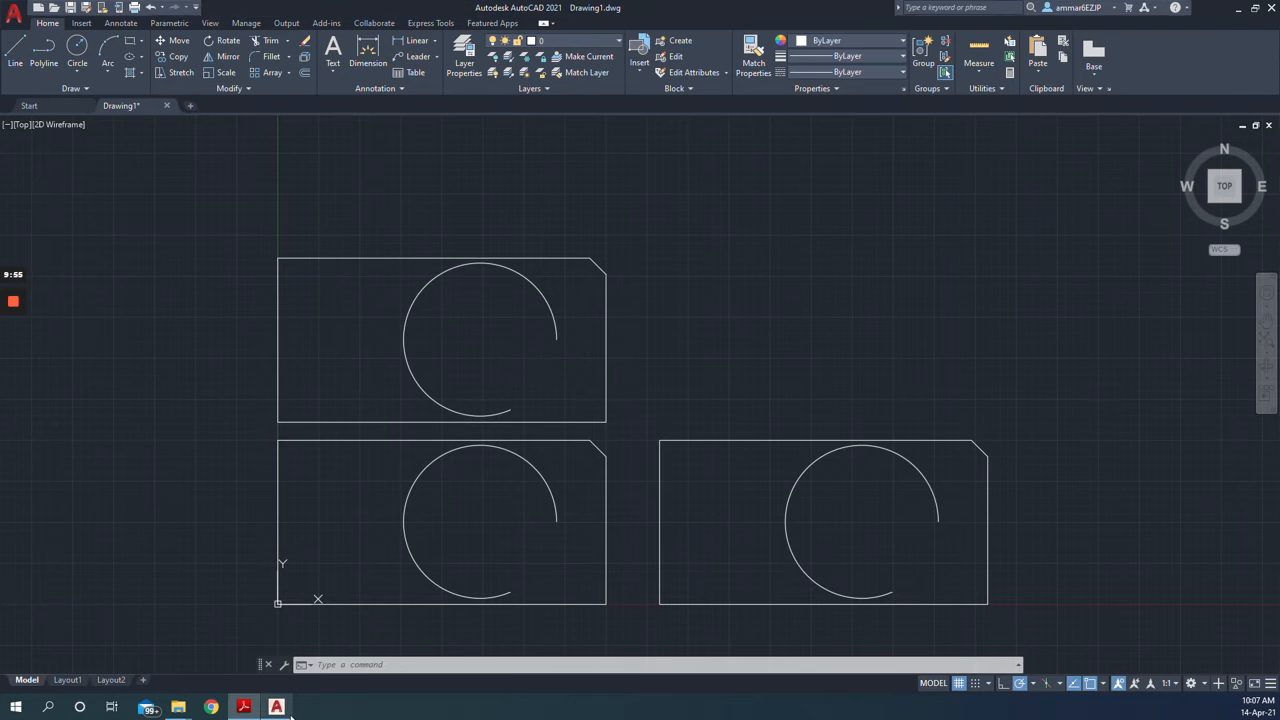
{"action": "type", "text": "x"}
{"action": "key", "text": "Return"}
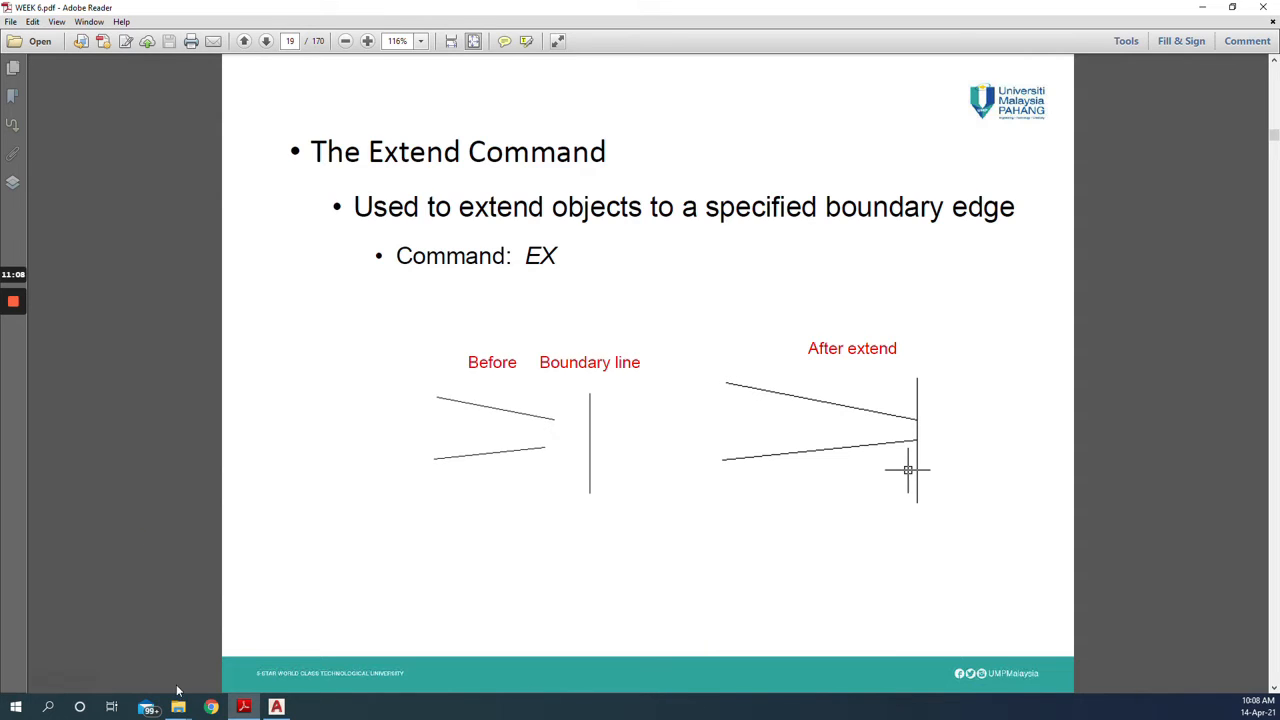
{"action": "left_click", "coordinate": [275, 708]}
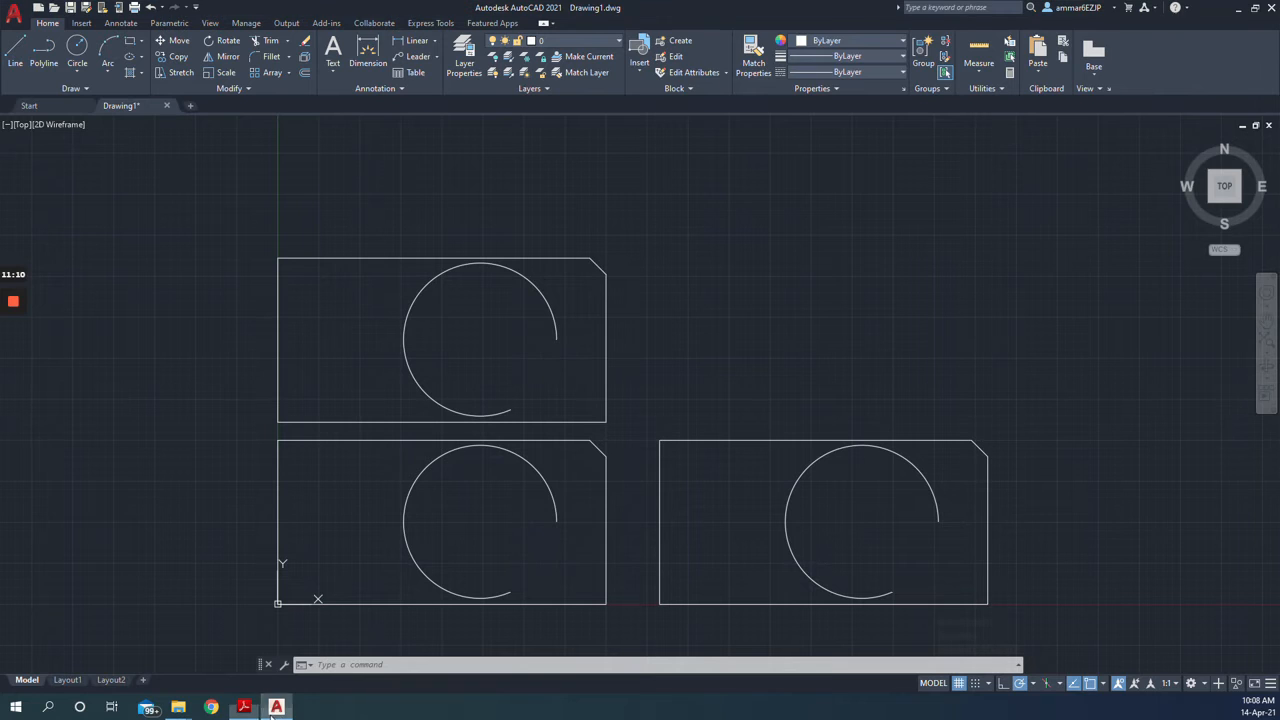
{"action": "left_click", "coordinate": [398, 665]}
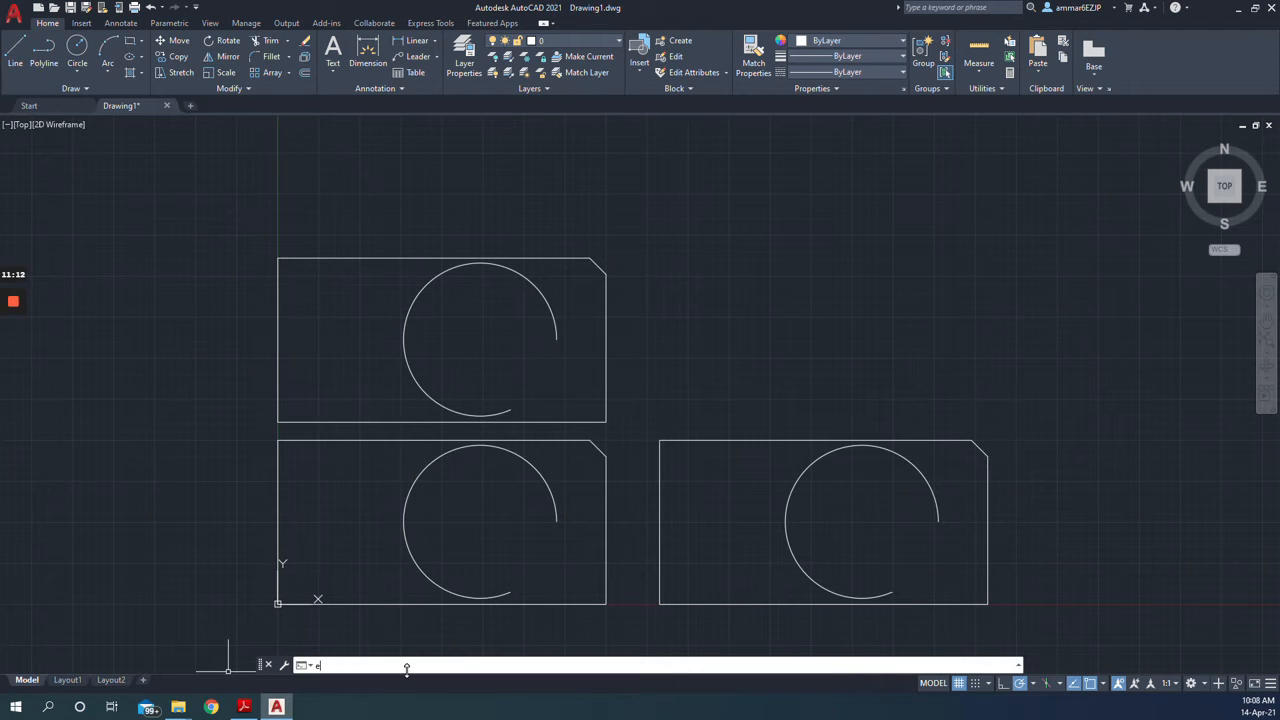
{"action": "type", "text": "ex"}
{"action": "key", "text": "Return"}
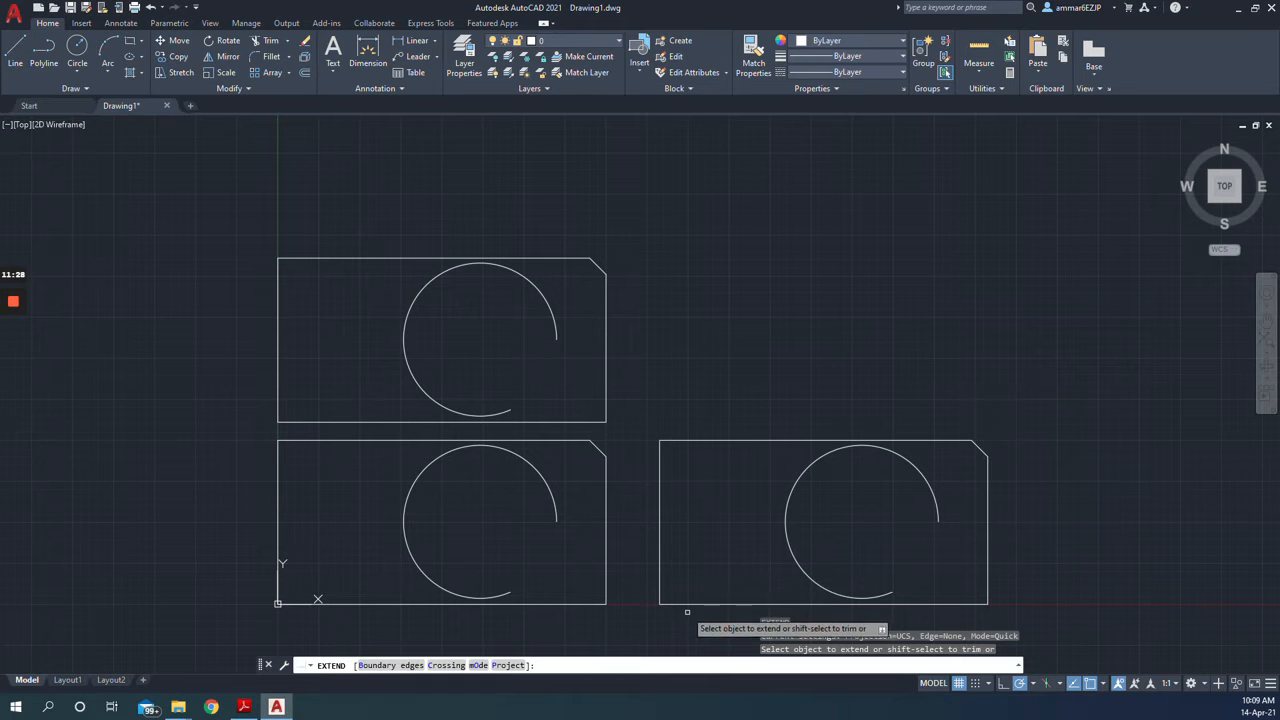
Draw a horizontal line in the empty area beside the upper rectangle, ending a short distance from its right edge
{"action": "left_click", "coordinate": [15, 55]}
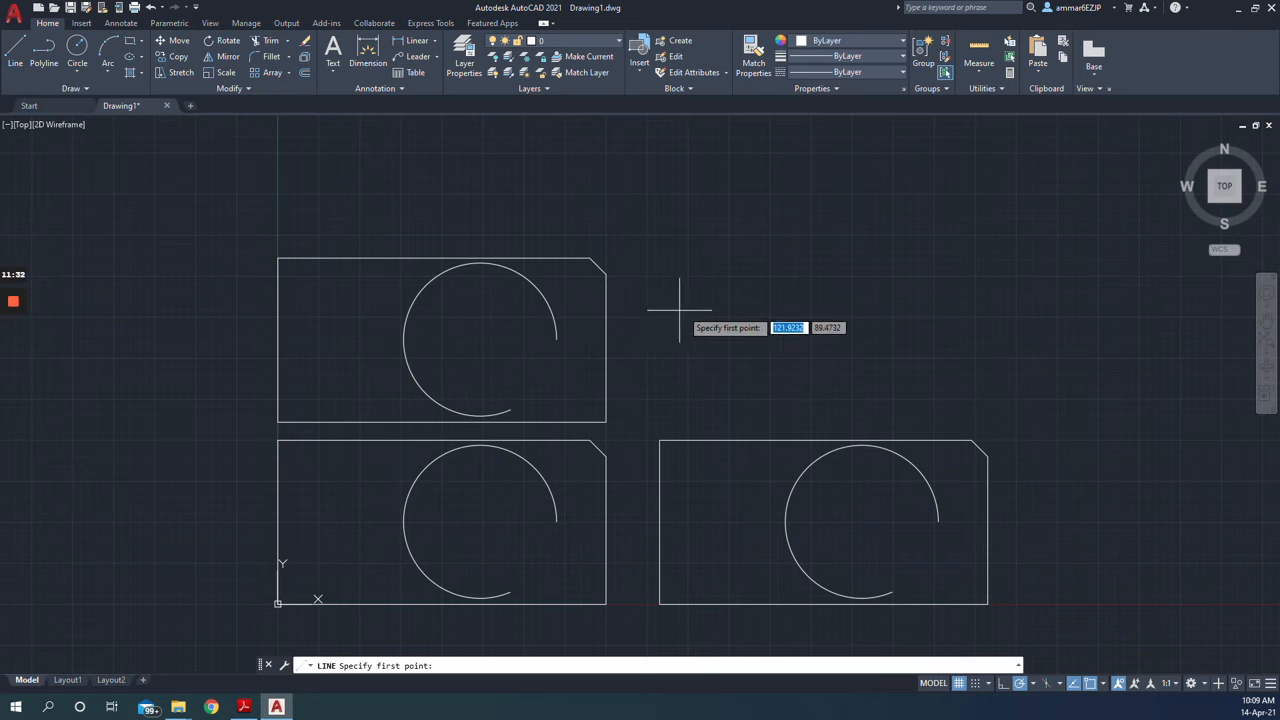
{"action": "left_click", "coordinate": [930, 306]}
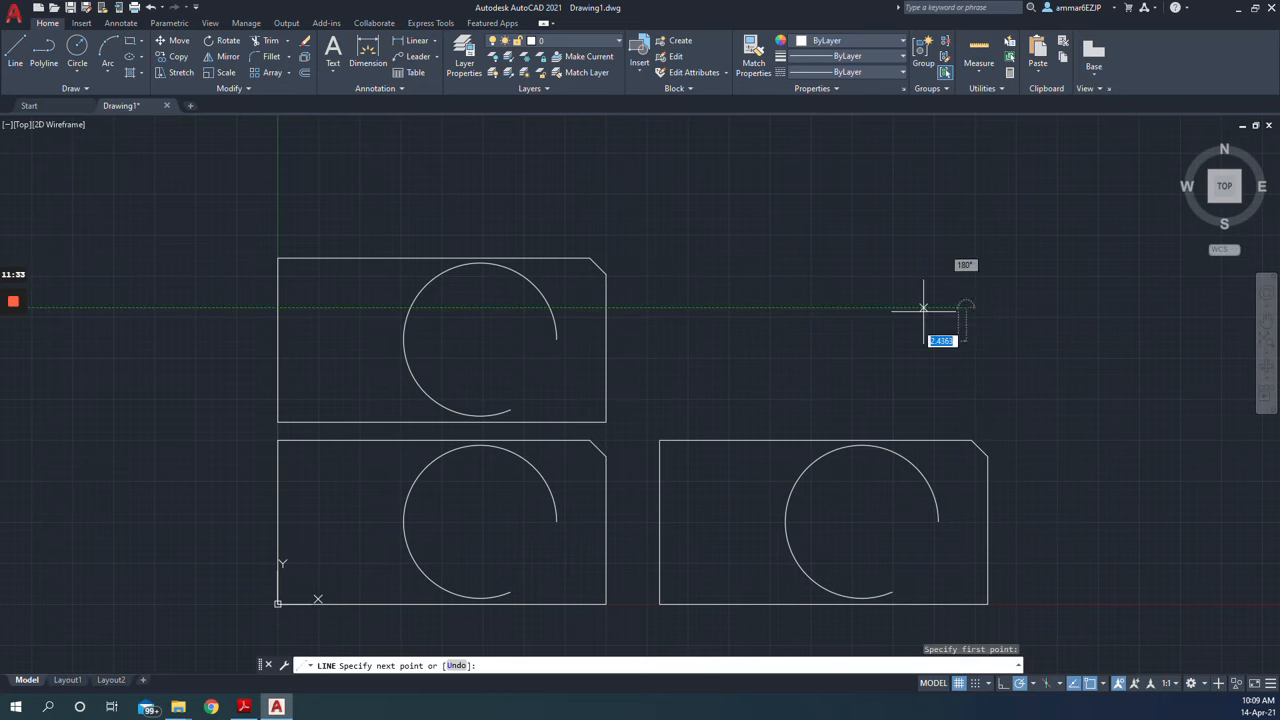
{"action": "left_click", "coordinate": [690, 308]}
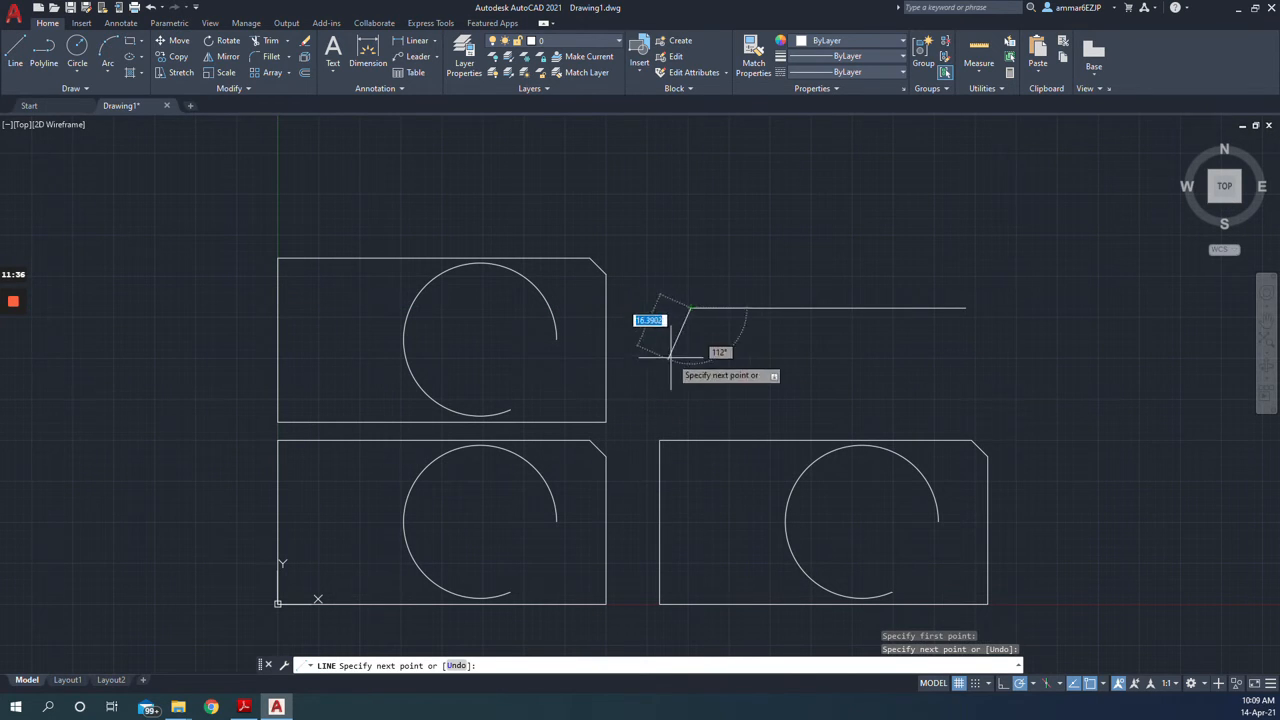
{"action": "key", "text": "Escape"}
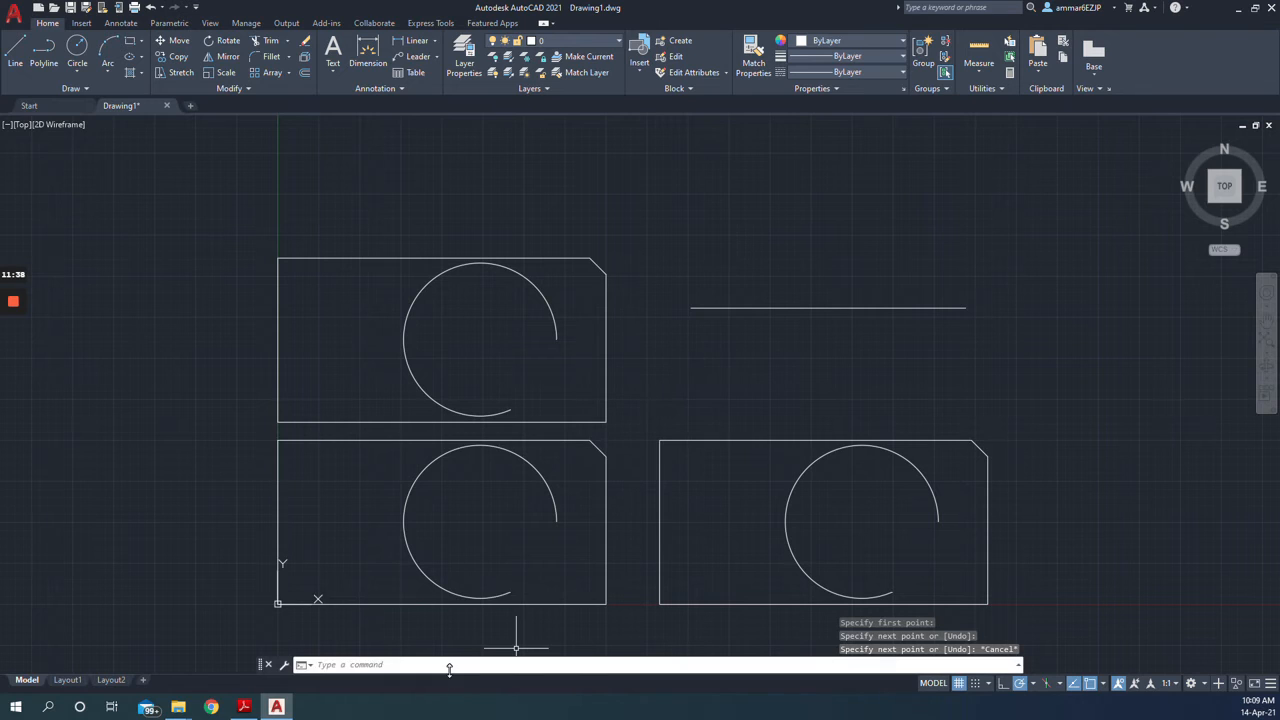
Extend the horizontal line's near end to the right edge of the upper rectangle
{"action": "key", "text": "Return"}
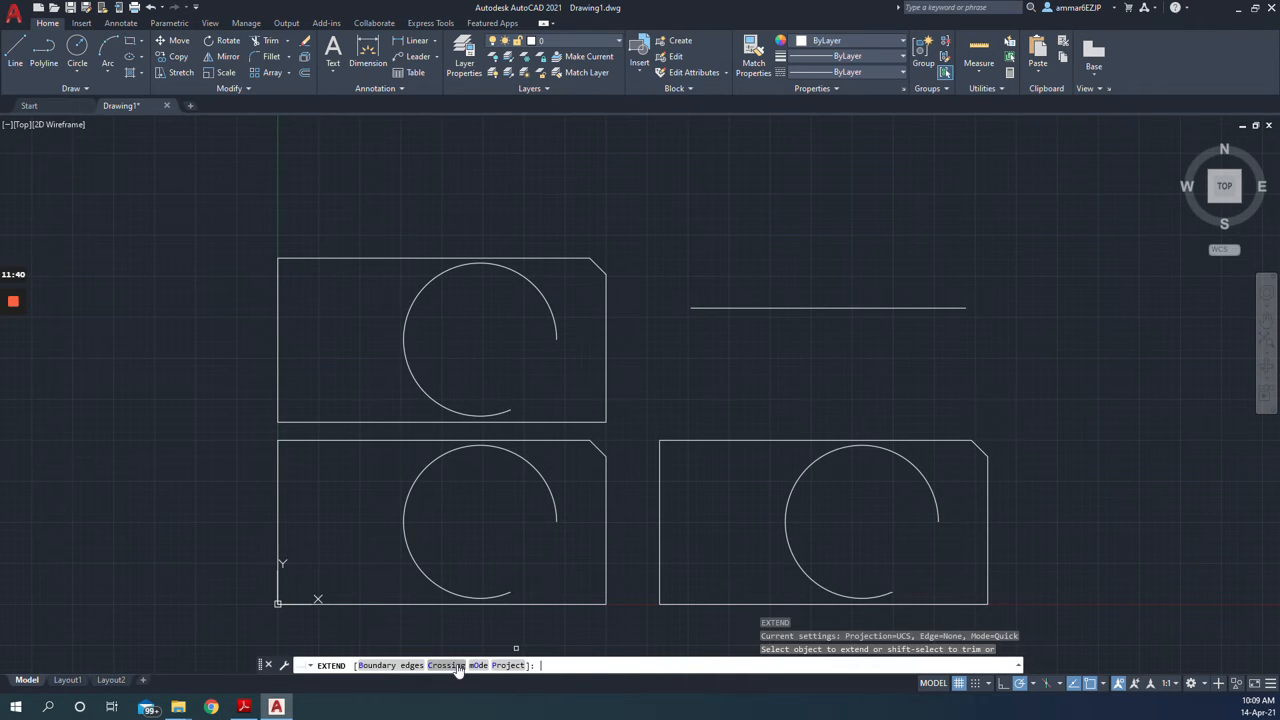
{"action": "left_click", "coordinate": [743, 308]}
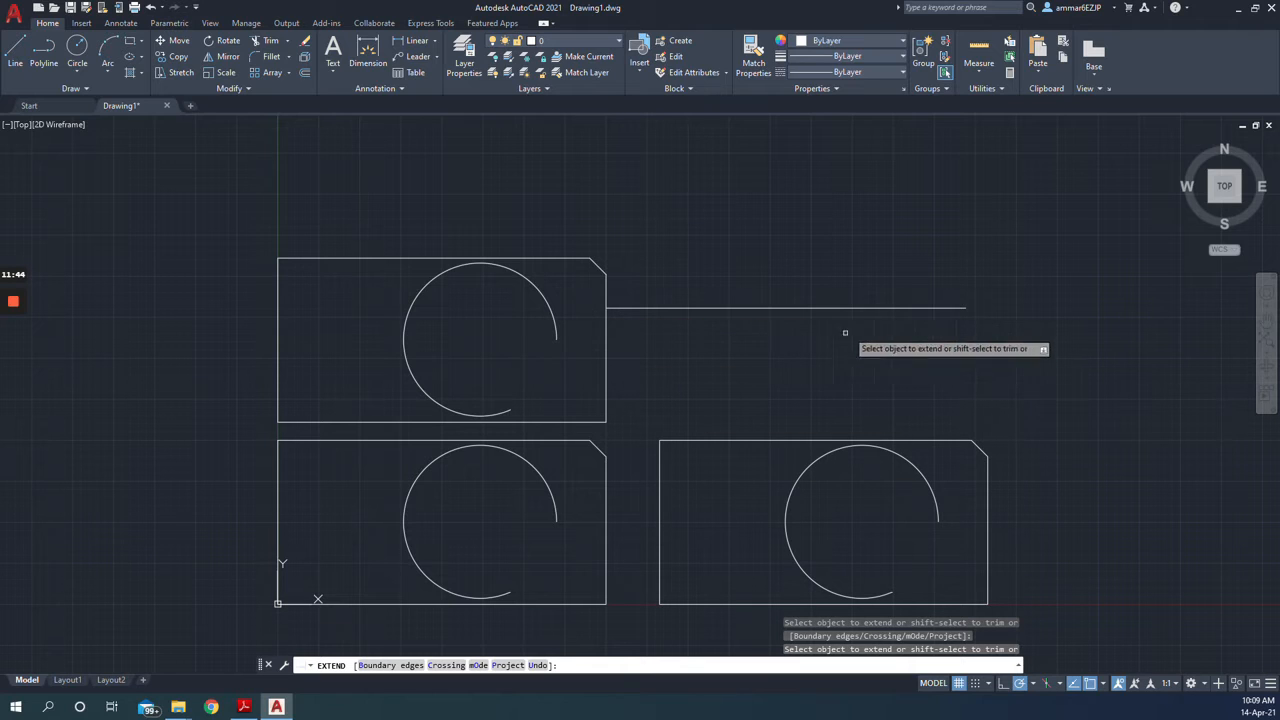
{"action": "key", "text": "Return"}
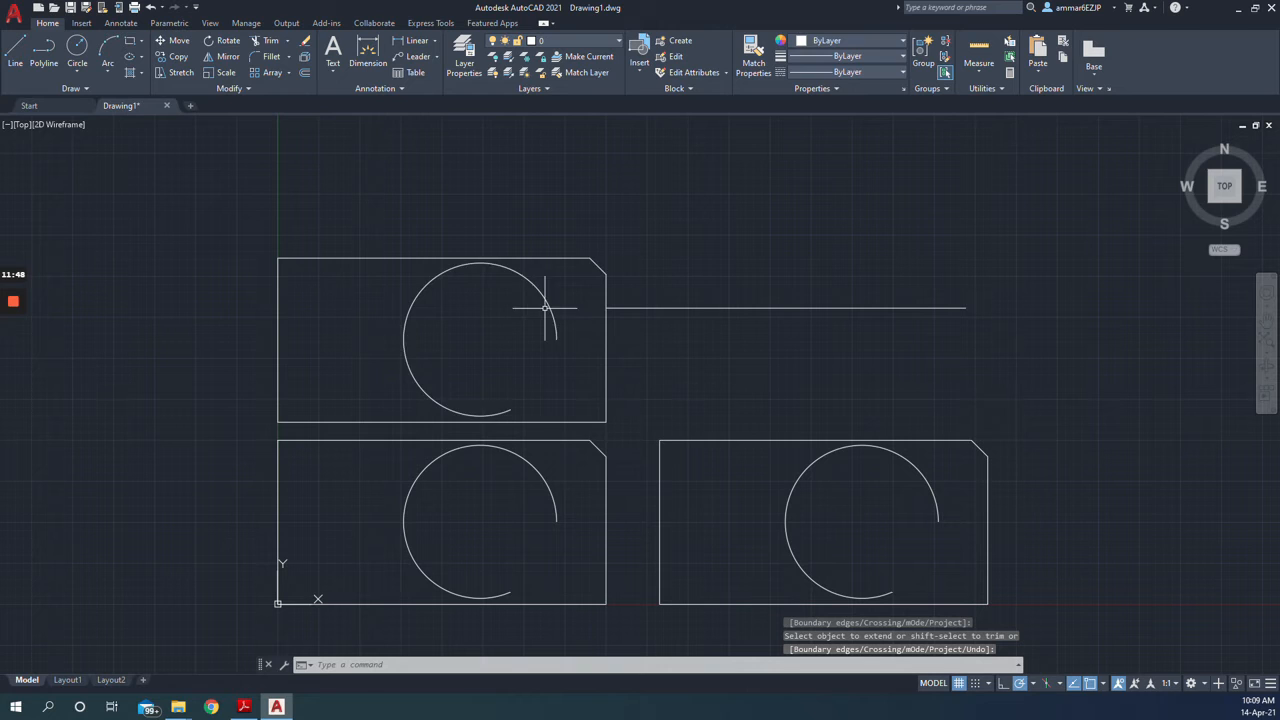
Switch to Adobe Reader, advance to the Fillet command slide, and return to AutoCAD
{"action": "left_click", "coordinate": [243, 707]}
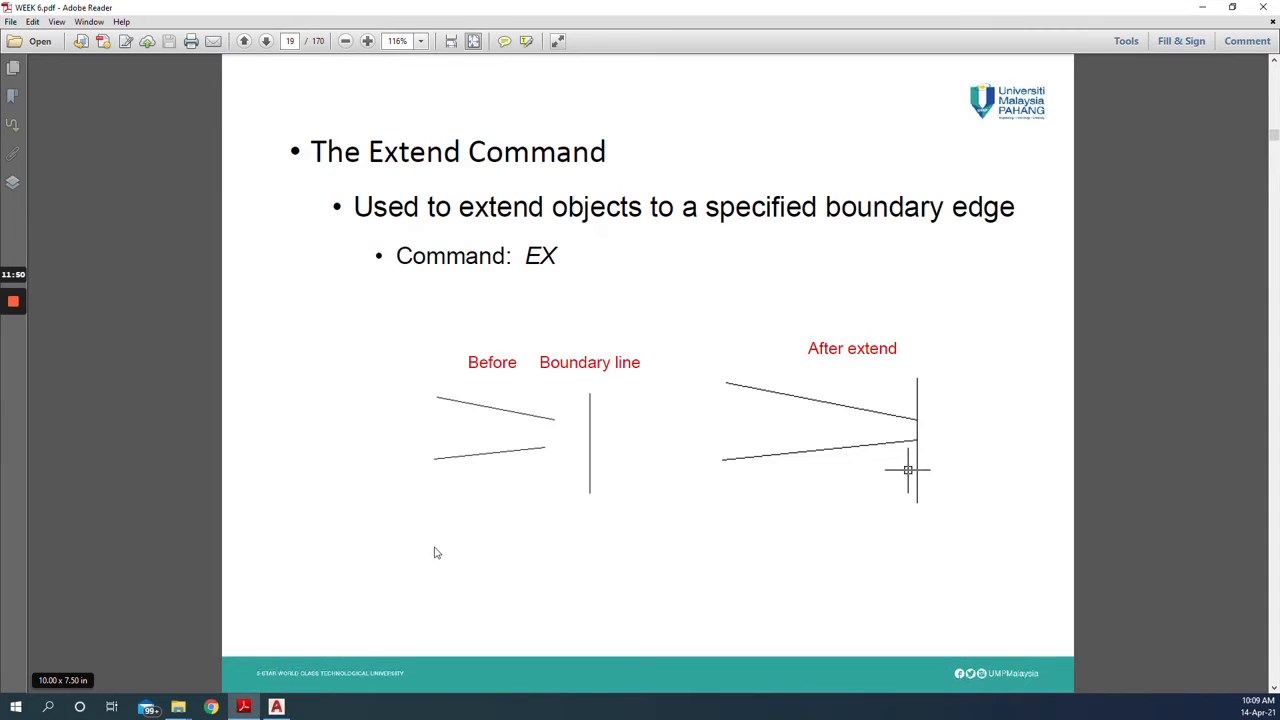
{"action": "key", "text": "Right"}
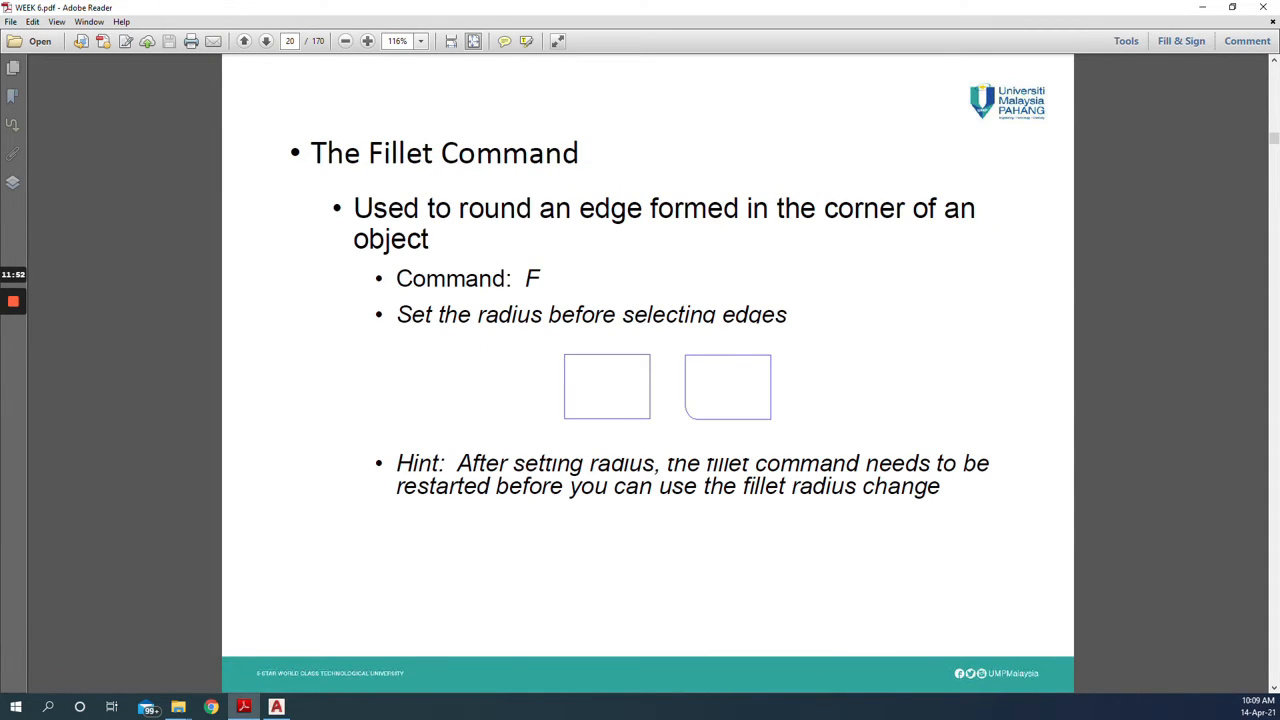
{"action": "left_click", "coordinate": [276, 707]}
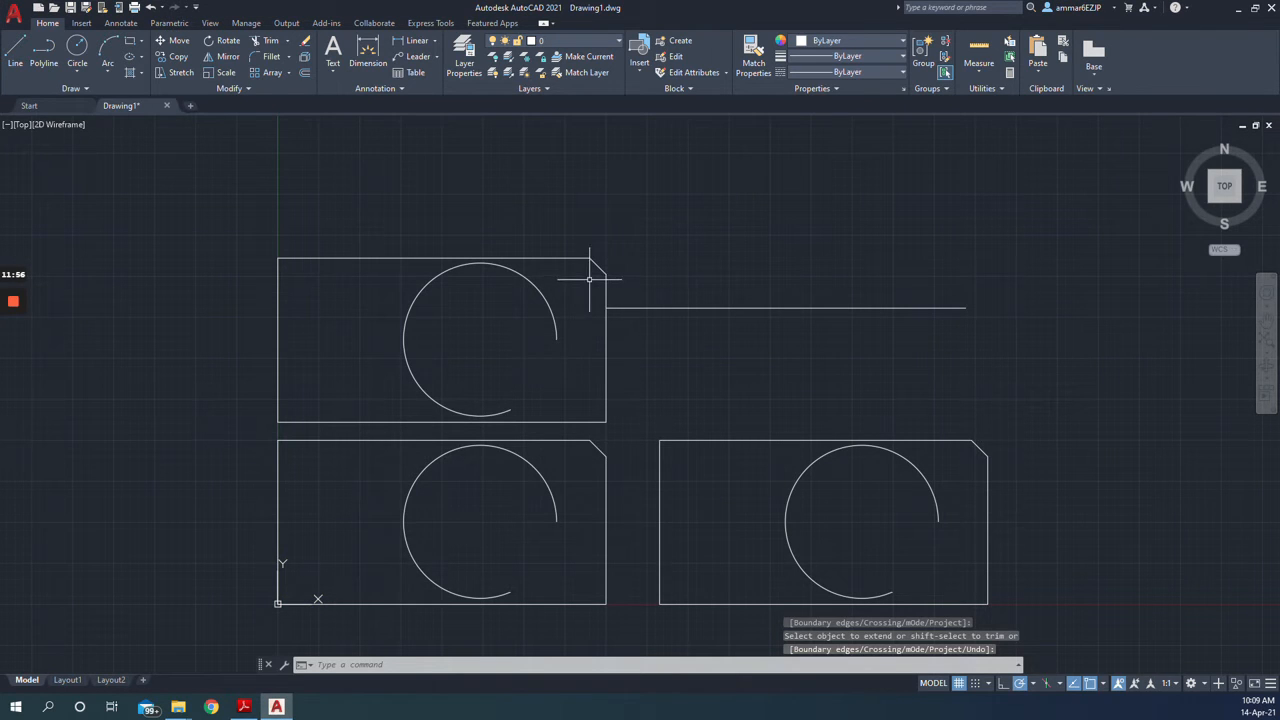
Fillet the upper rectangle's top-left corner with a radius of 10, between its top and left edges
{"action": "left_click", "coordinate": [288, 59]}
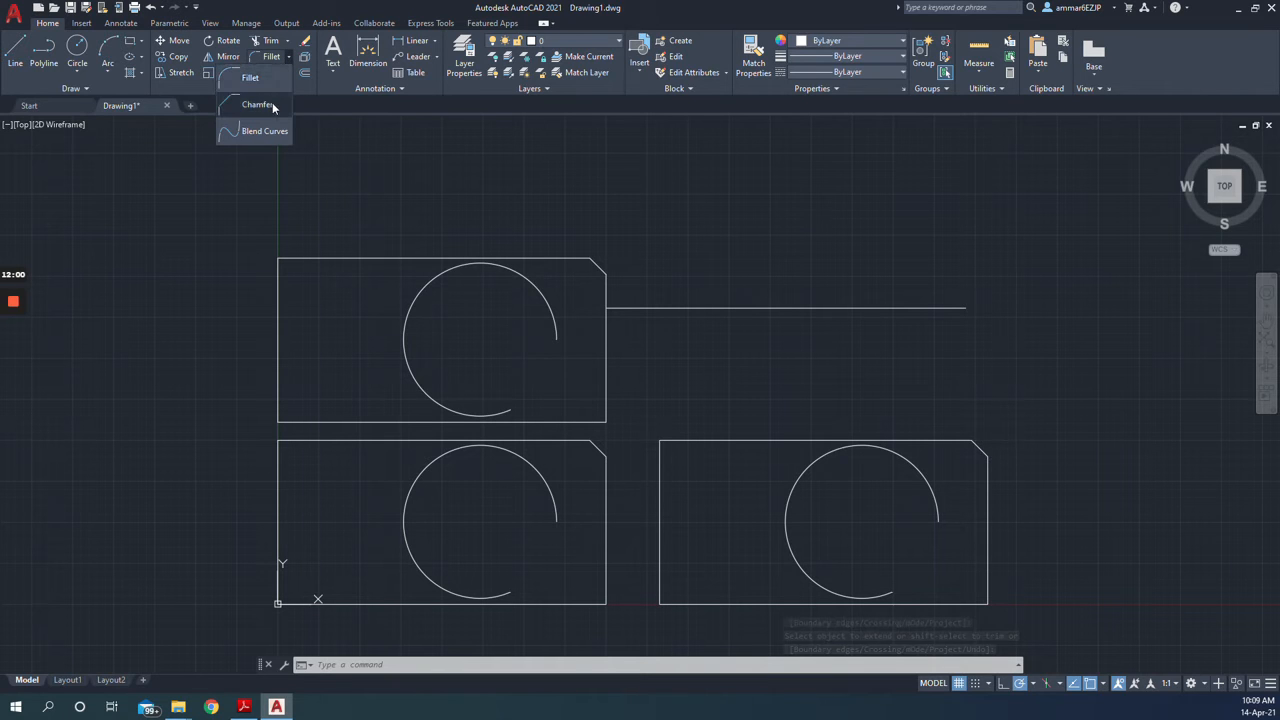
{"action": "left_click", "coordinate": [379, 667]}
{"action": "type", "text": "fill"}
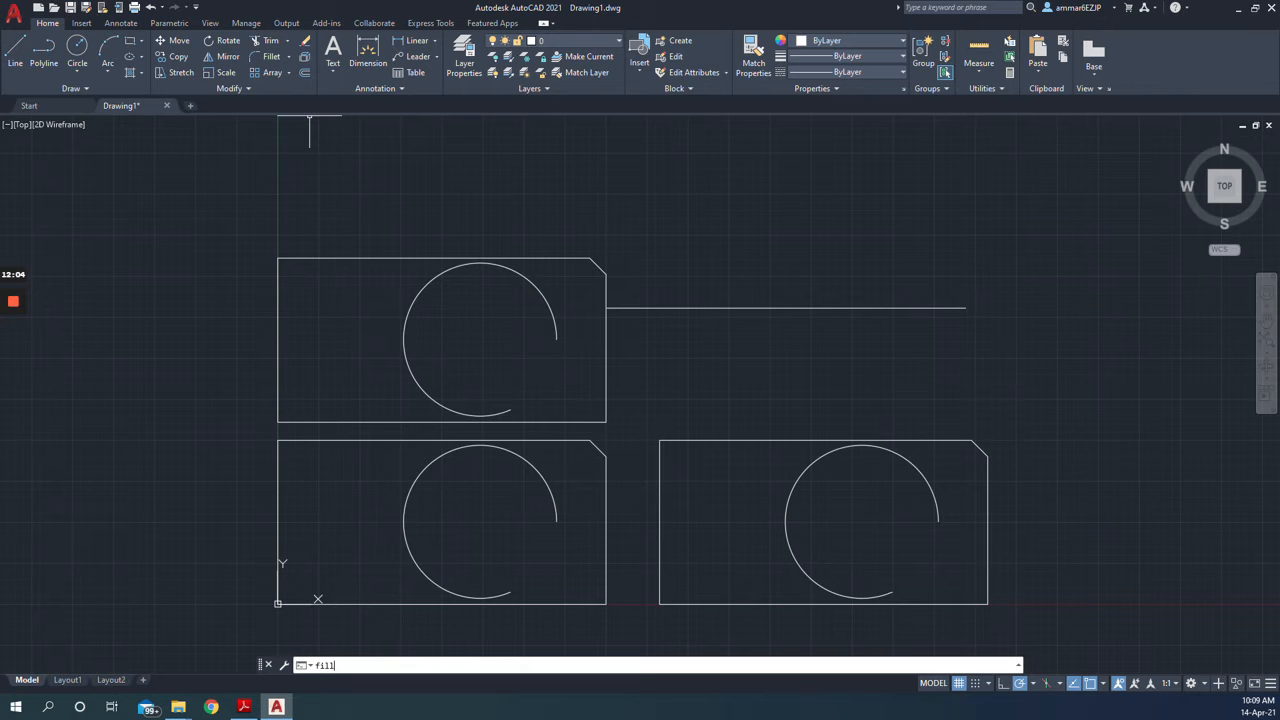
{"action": "type", "text": "et"}
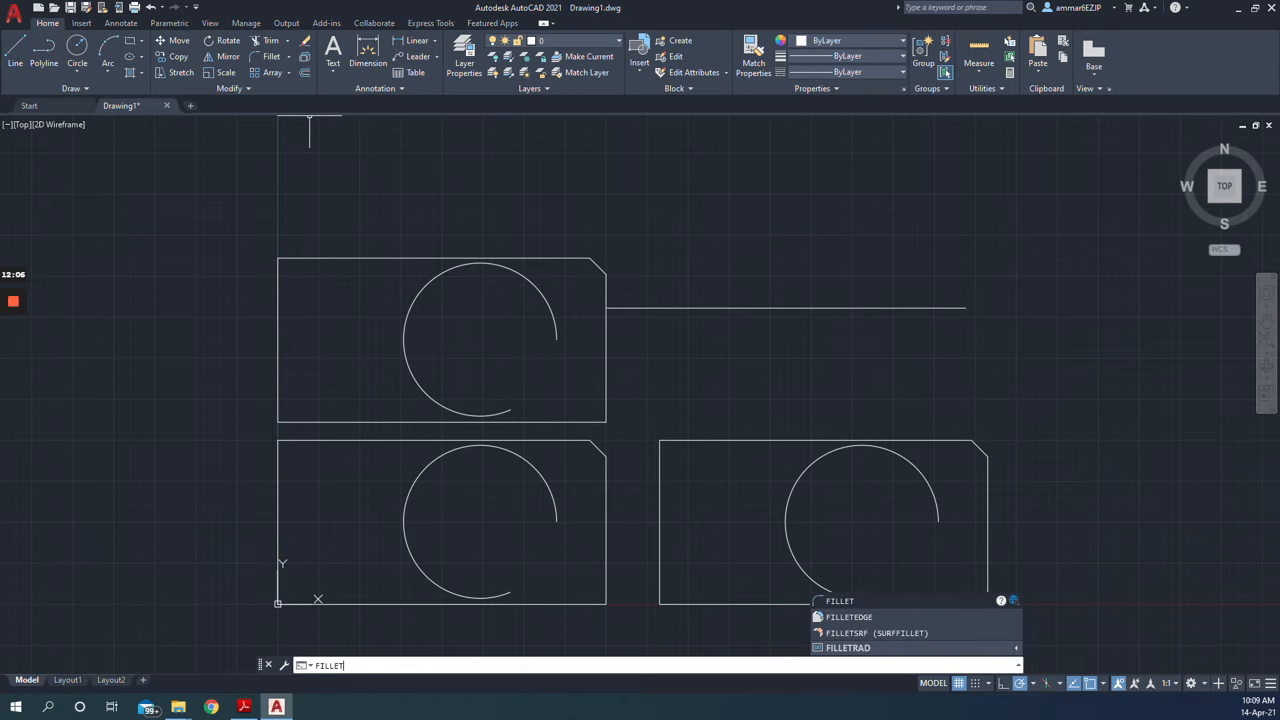
{"action": "left_click", "coordinate": [889, 601]}
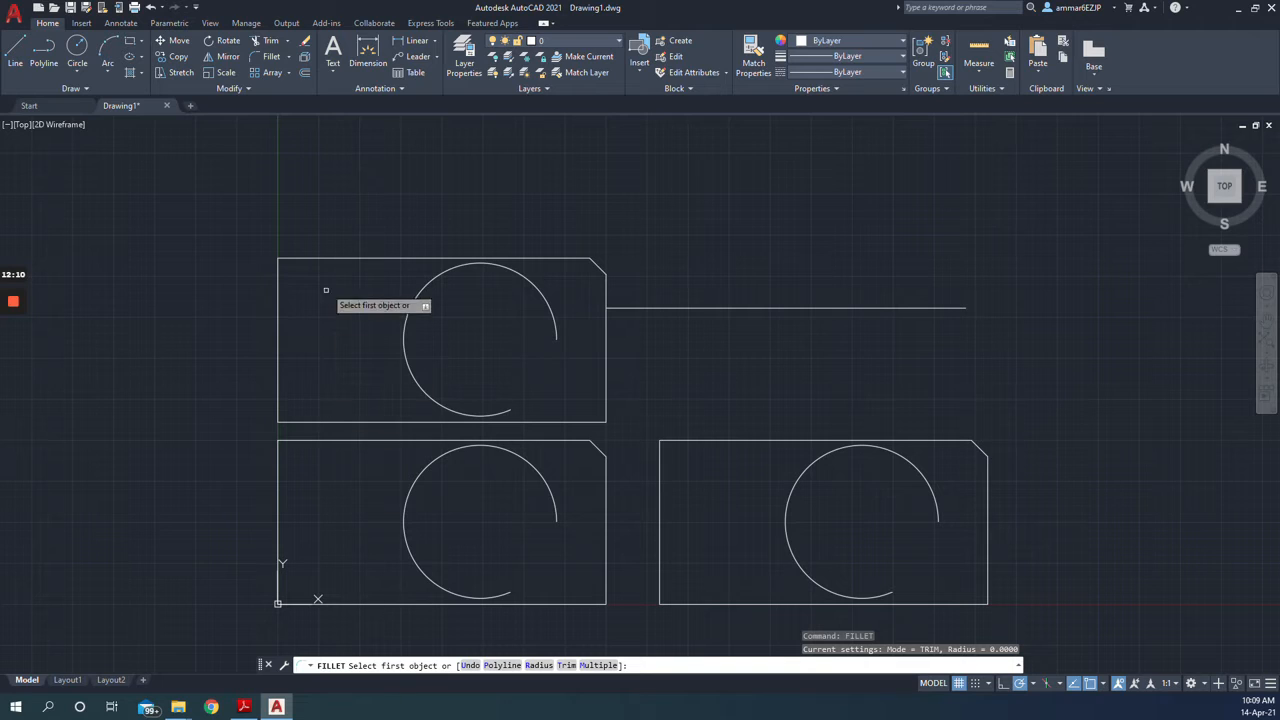
{"action": "left_click", "coordinate": [317, 258]}
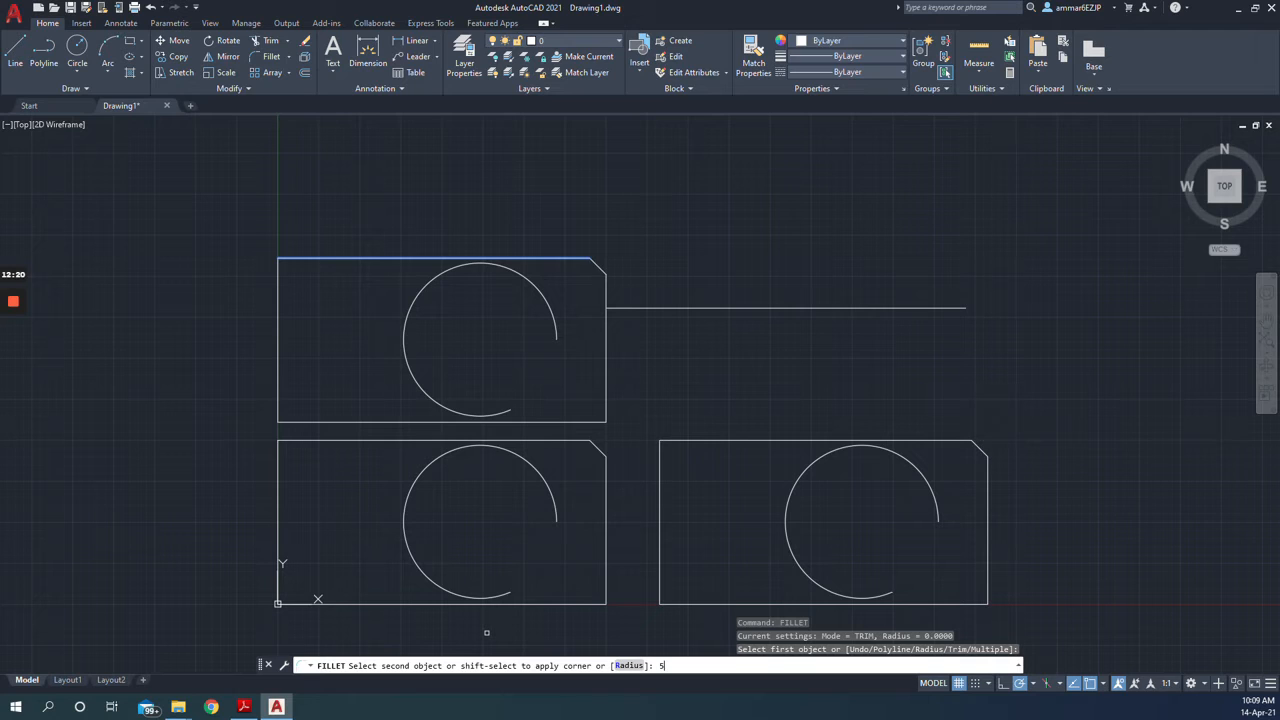
{"action": "key", "text": "Return"}
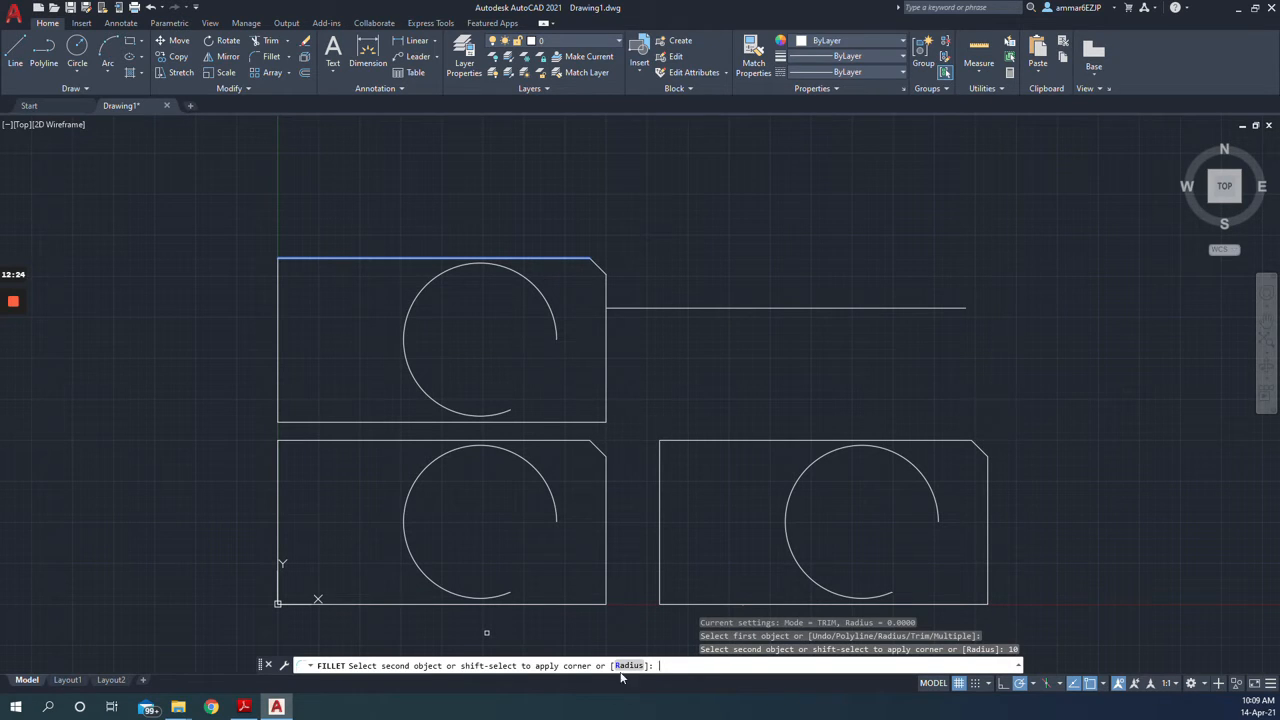
{"action": "type", "text": "R"}
{"action": "key", "text": "Return"}
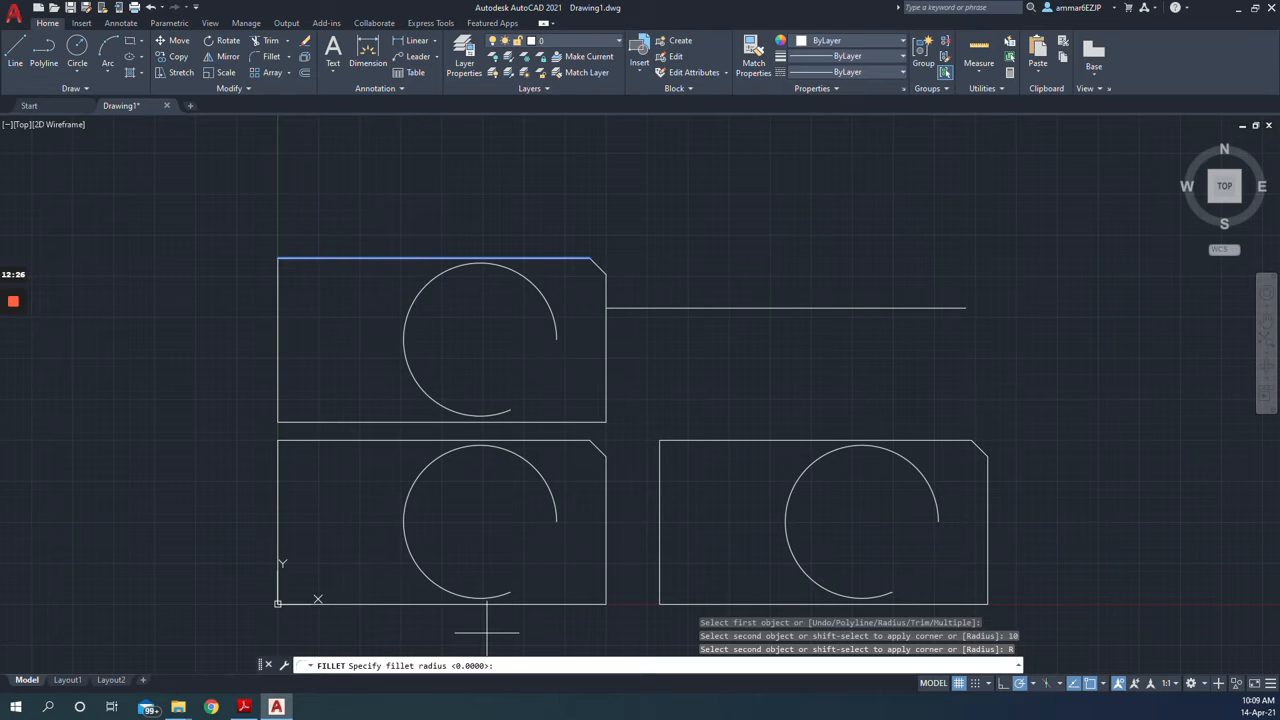
{"action": "key", "text": "Return"}
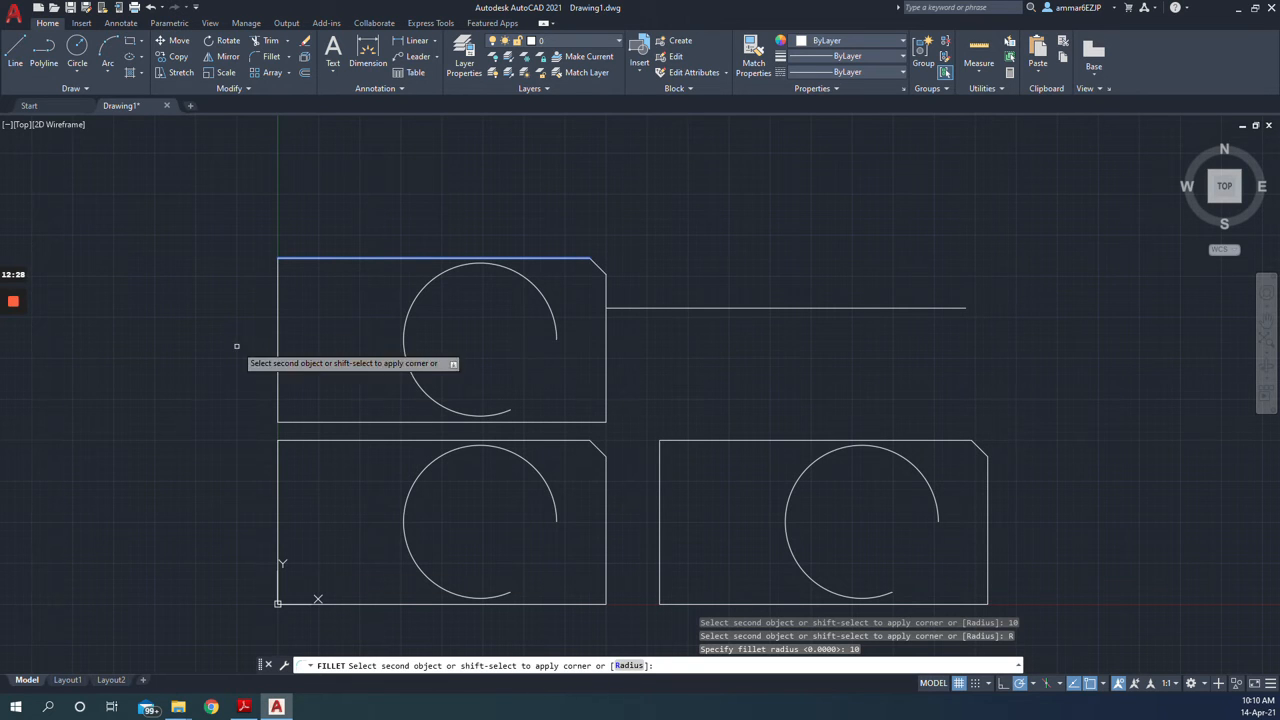
{"action": "left_click", "coordinate": [277, 300]}
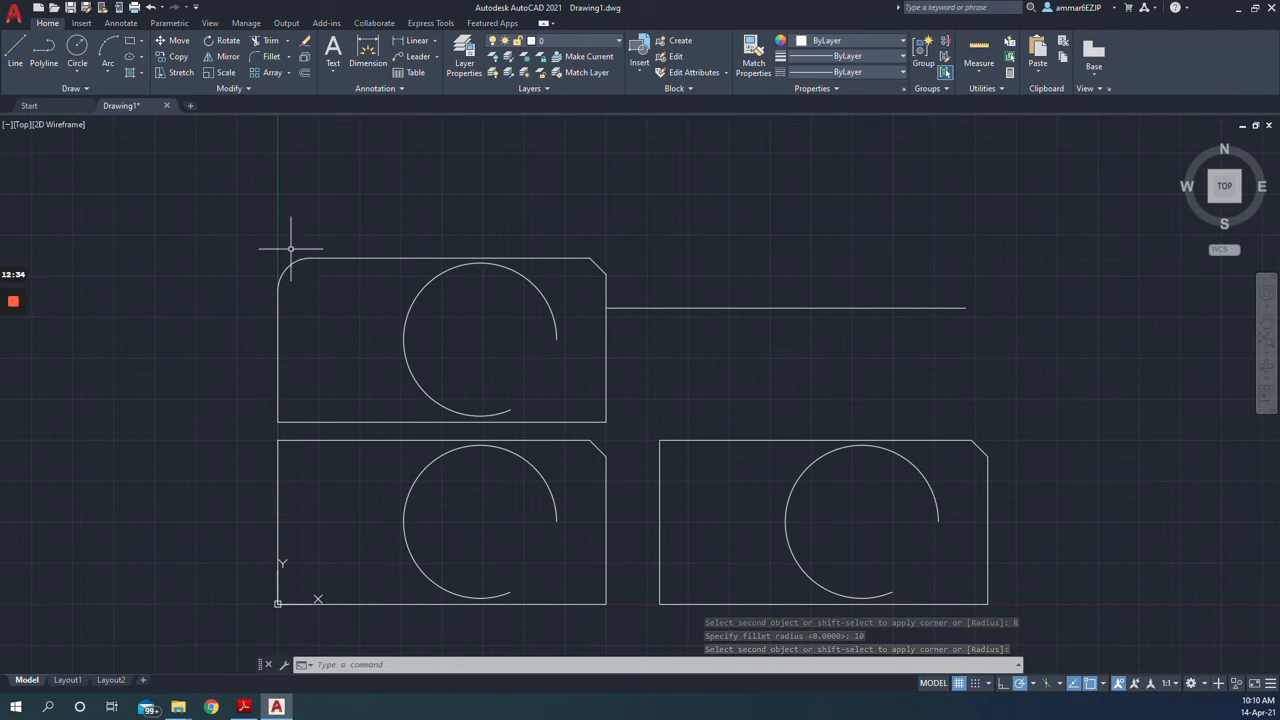
Switch to Adobe Reader and look through the Extend, Fillet and Lengthen slides up to the Mirror command slide
{"action": "left_click", "coordinate": [259, 712]}
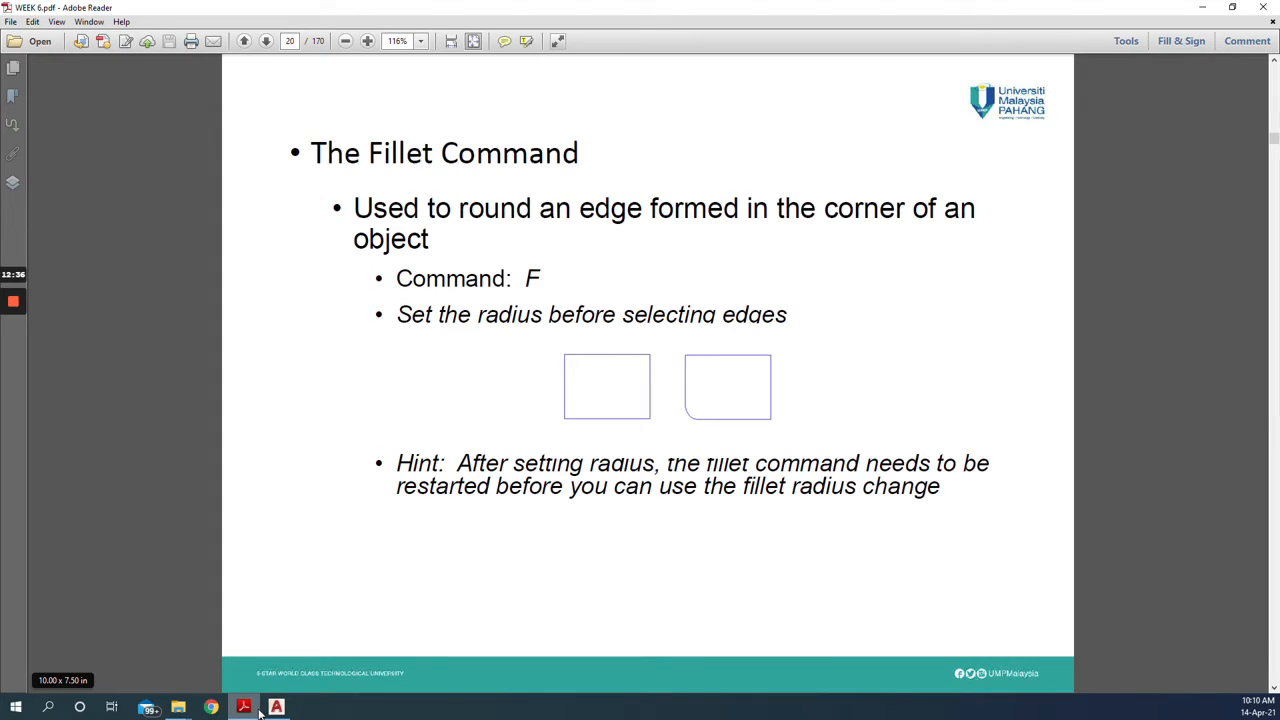
{"action": "key", "text": "Page_Down"}
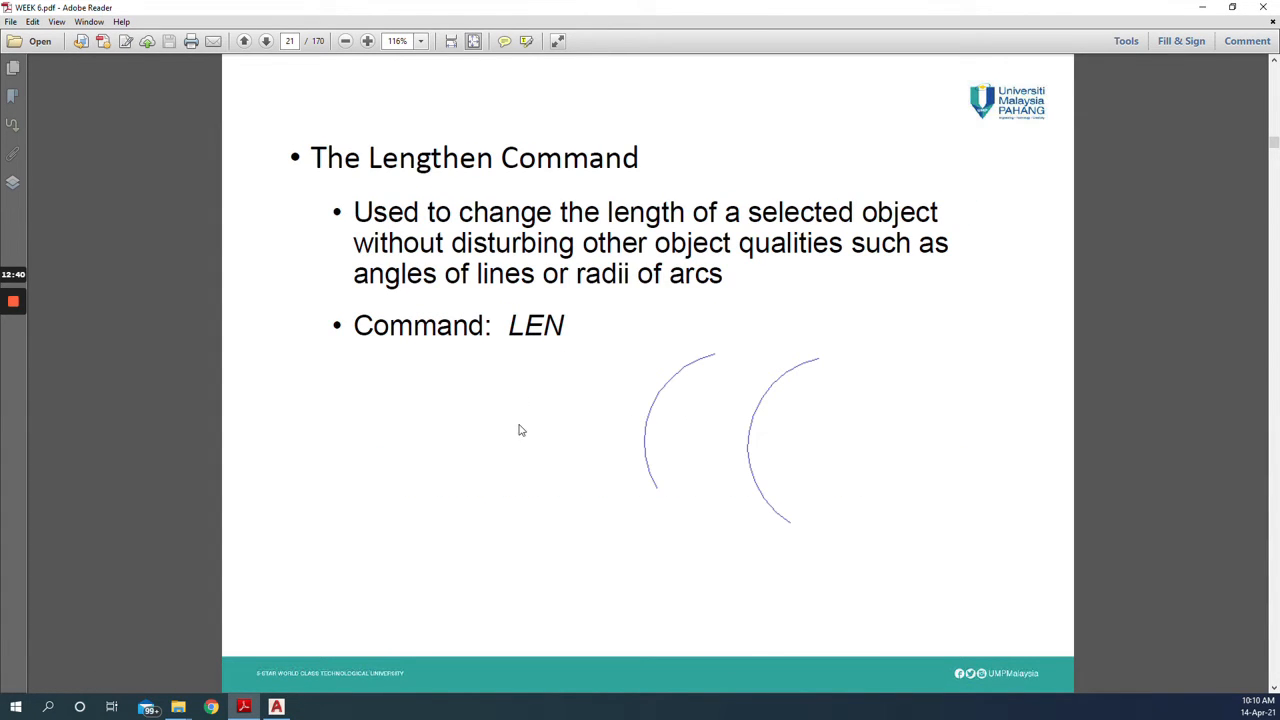
{"action": "key", "text": "Page_Up"}
{"action": "key", "text": "Page_Up"}
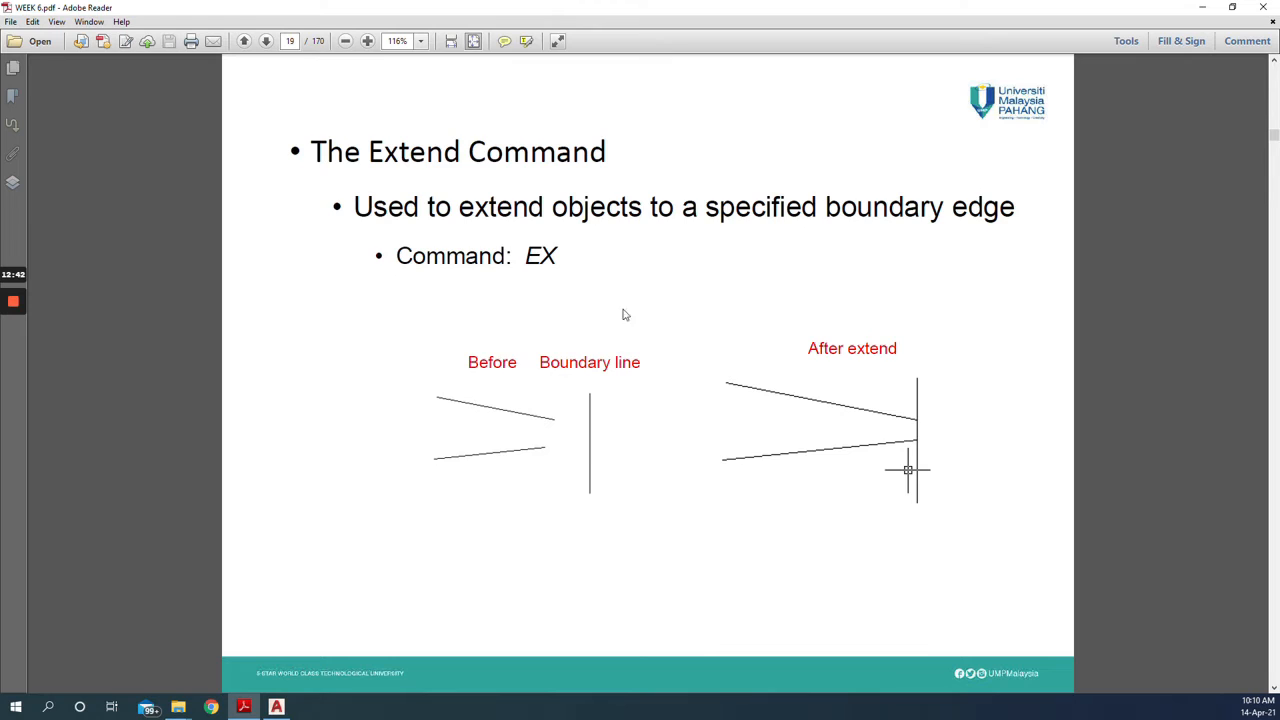
{"action": "key", "text": "Page_Down"}
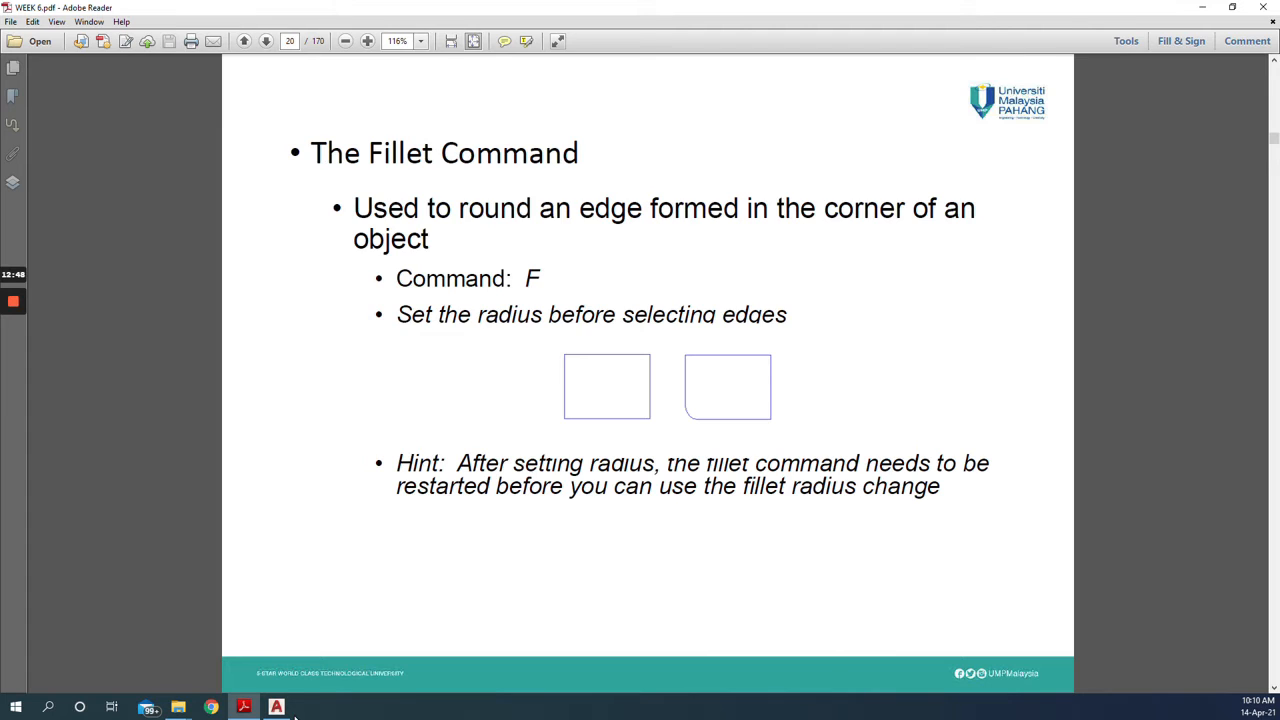
{"action": "key", "text": "Page_Down"}
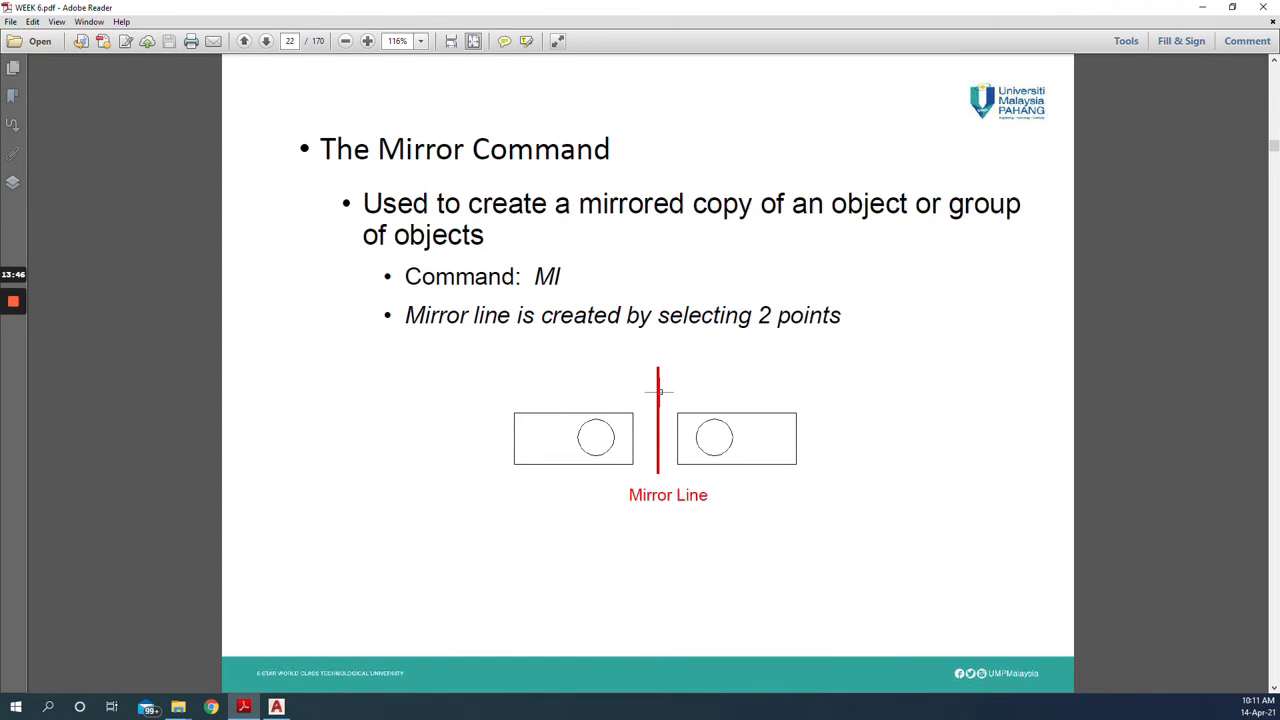
Return to AutoCAD, leave the running Lengthen command and delete the horizontal line beside the upper rectangle
{"action": "left_click", "coordinate": [254, 711]}
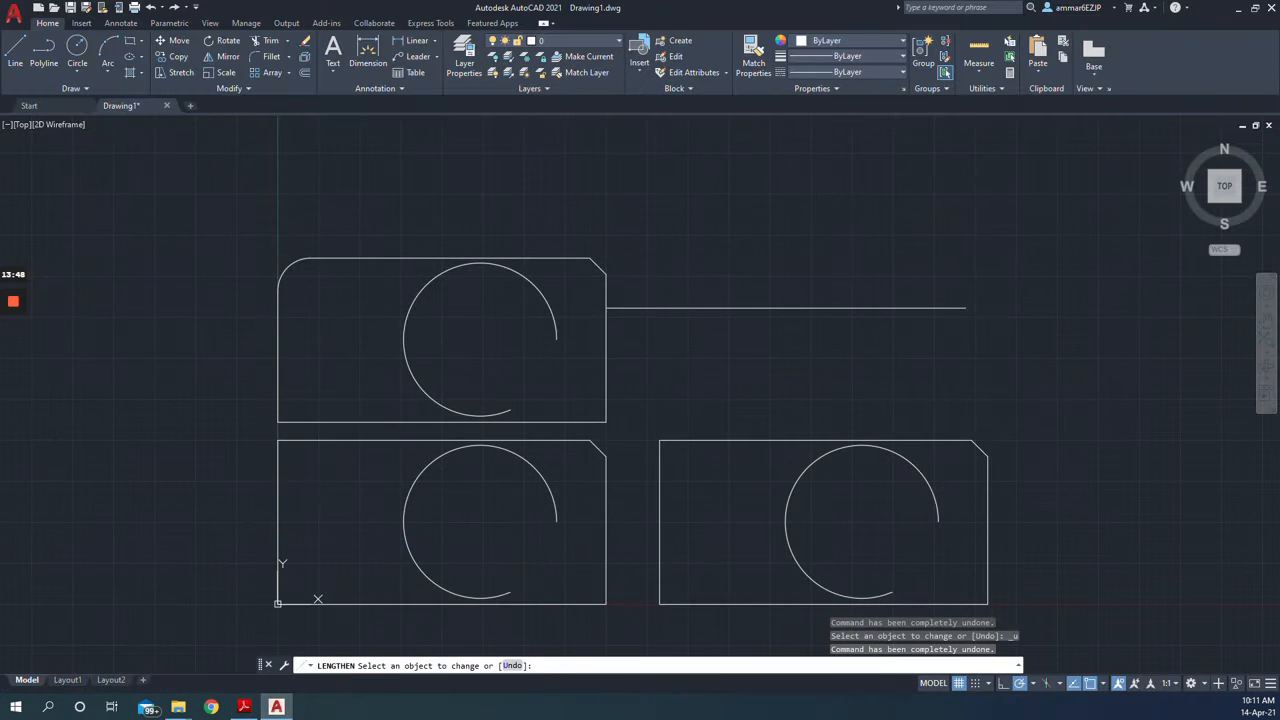
{"action": "key", "text": "Escape"}
{"action": "left_click", "coordinate": [665, 308]}
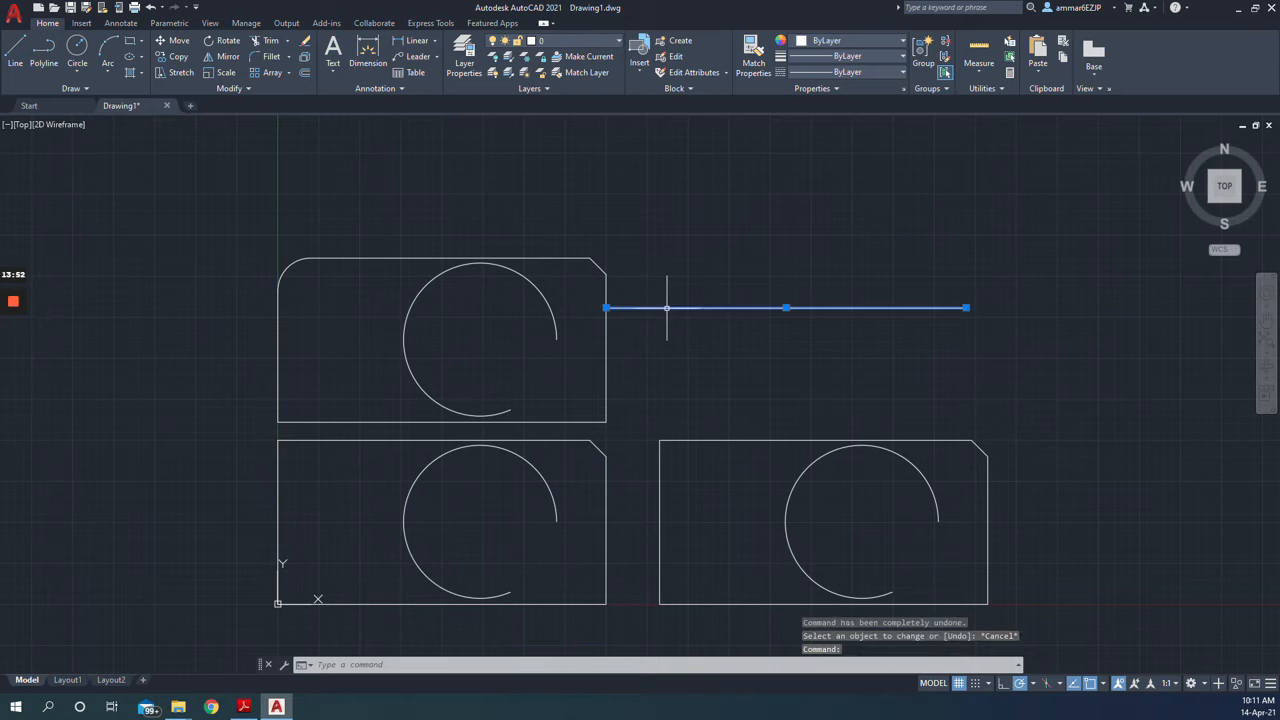
{"action": "key", "text": "Delete"}
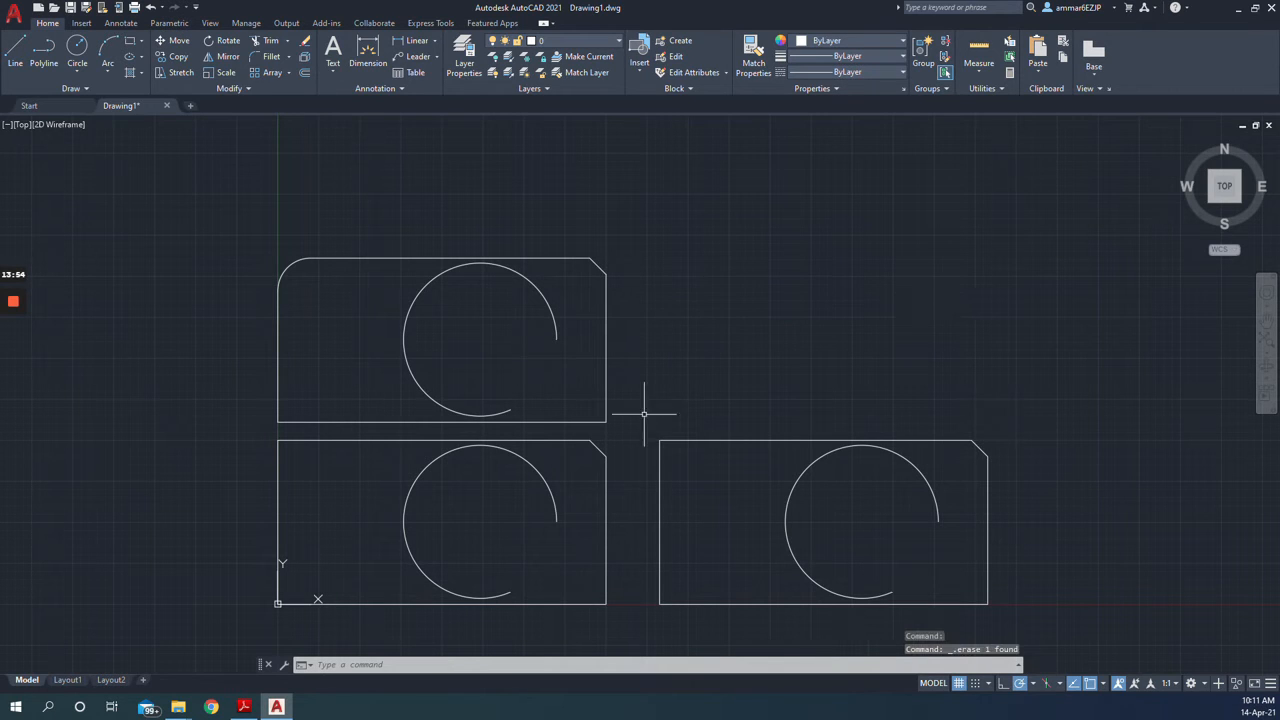
Look at the Mirror command slide in Adobe Reader again and return to AutoCAD
{"action": "left_click", "coordinate": [276, 707]}
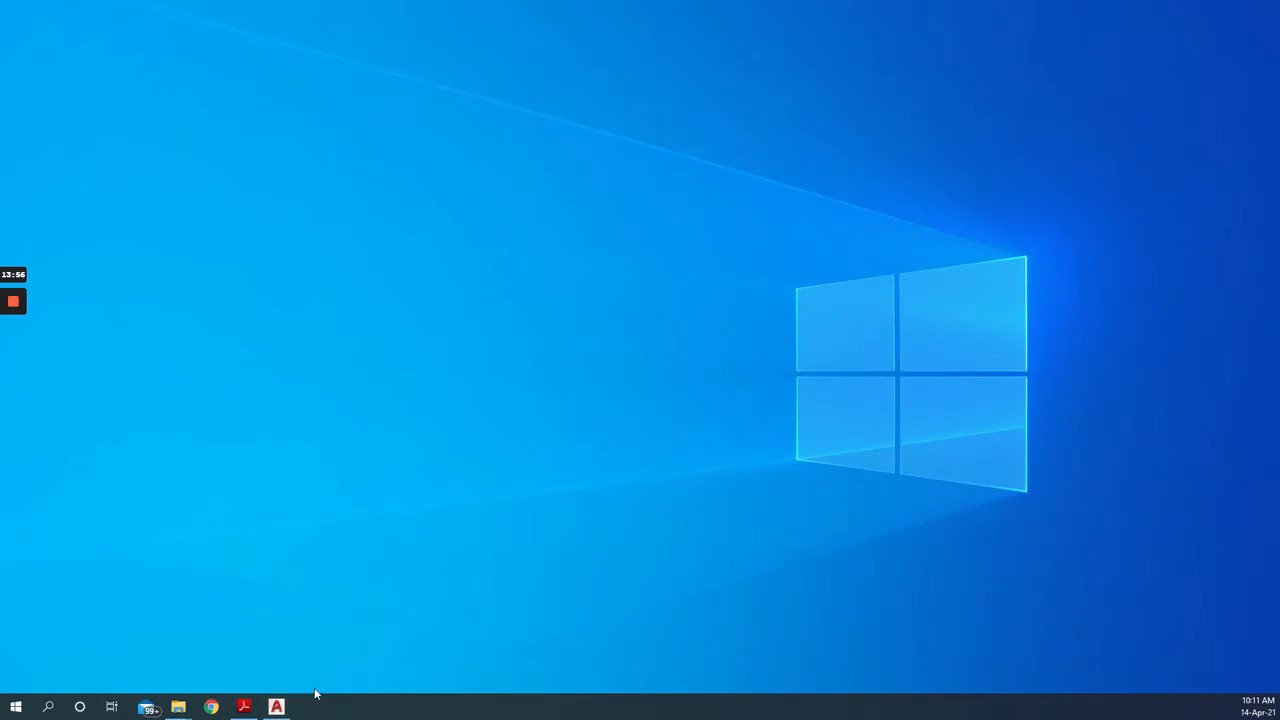
{"action": "left_click", "coordinate": [276, 707]}
{"action": "left_click", "coordinate": [244, 707]}
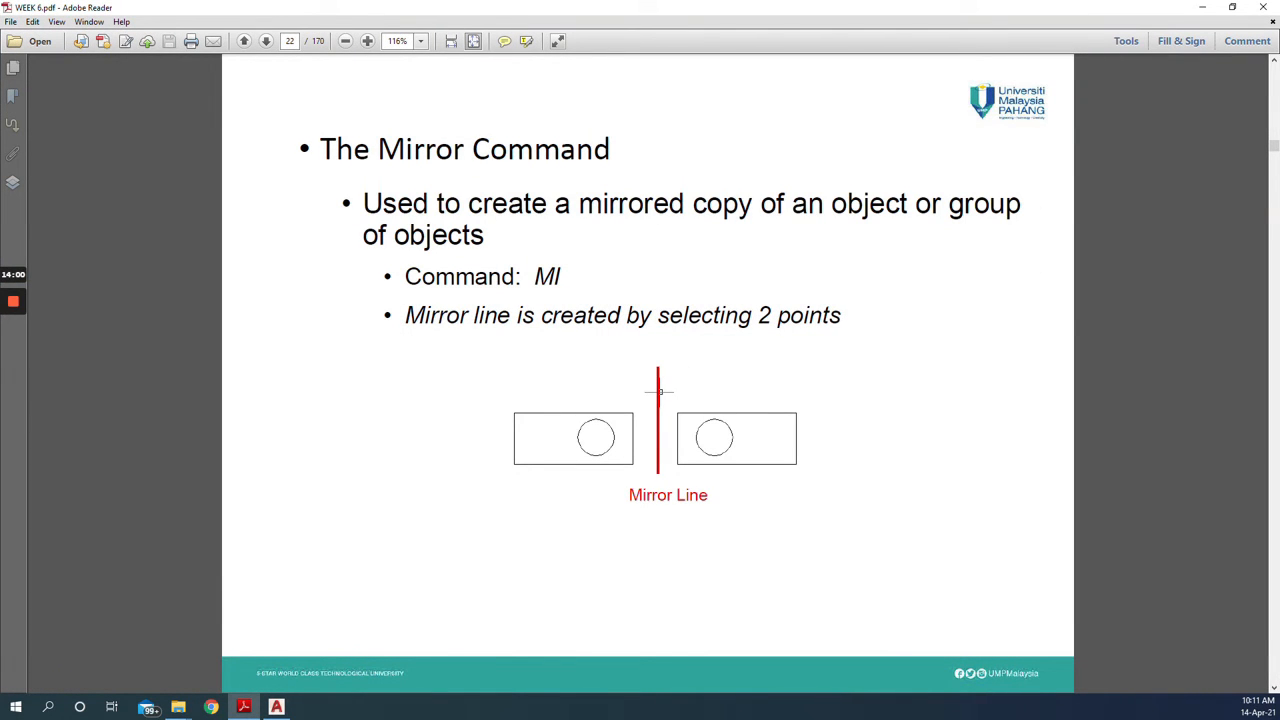
{"action": "left_click", "coordinate": [277, 707]}
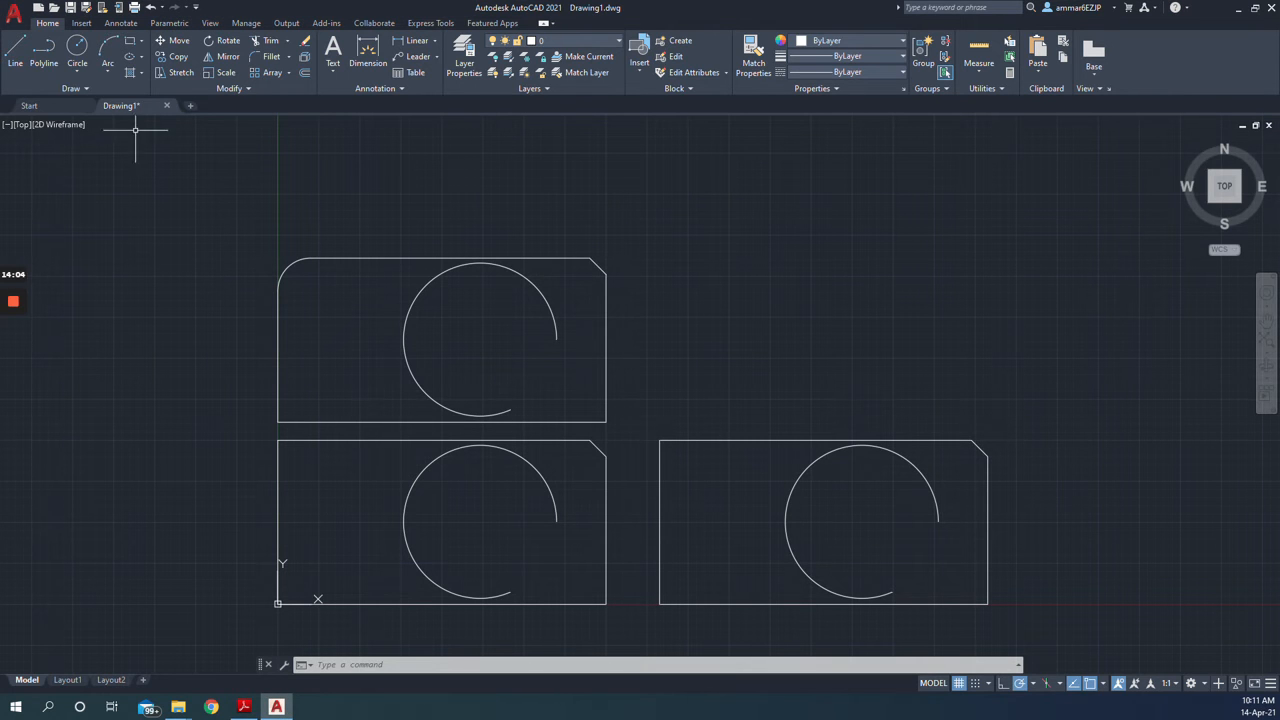
Draw a vertical line in the empty area to the right of the lower-right rectangle, running from well above it to just below it
{"action": "left_click", "coordinate": [15, 50]}
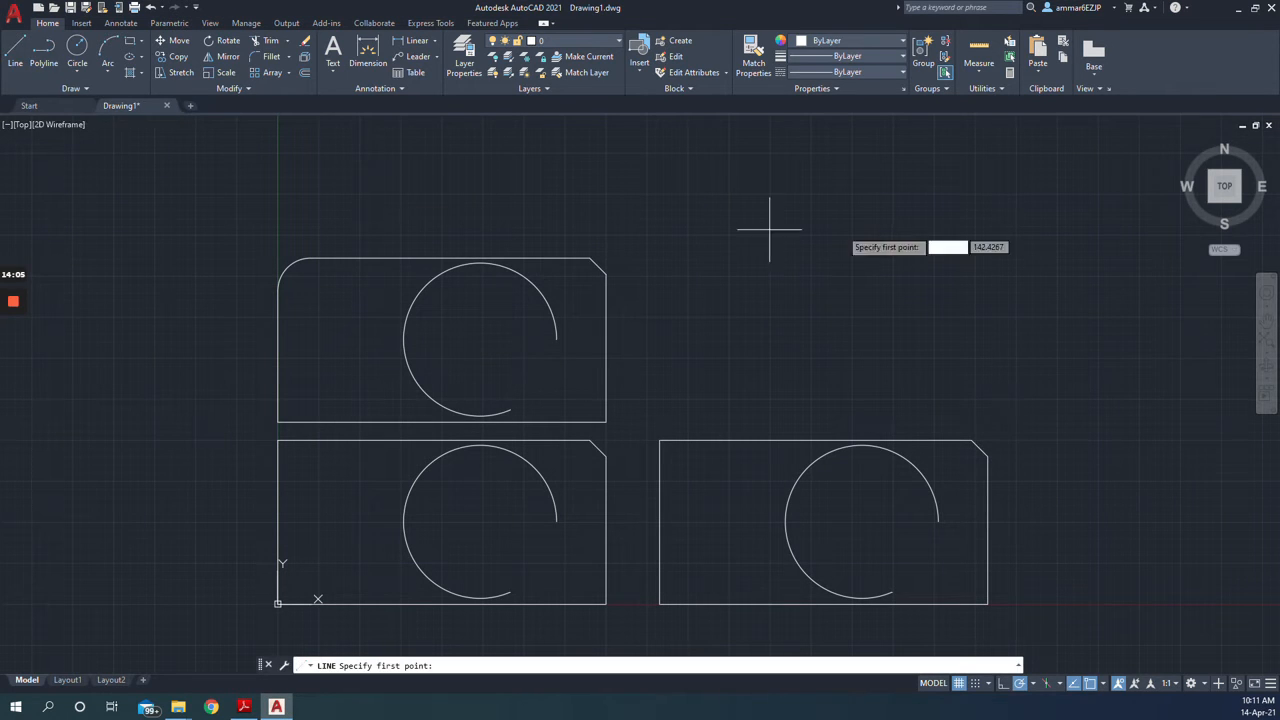
{"action": "left_click", "coordinate": [1059, 172]}
{"action": "left_click", "coordinate": [1059, 635]}
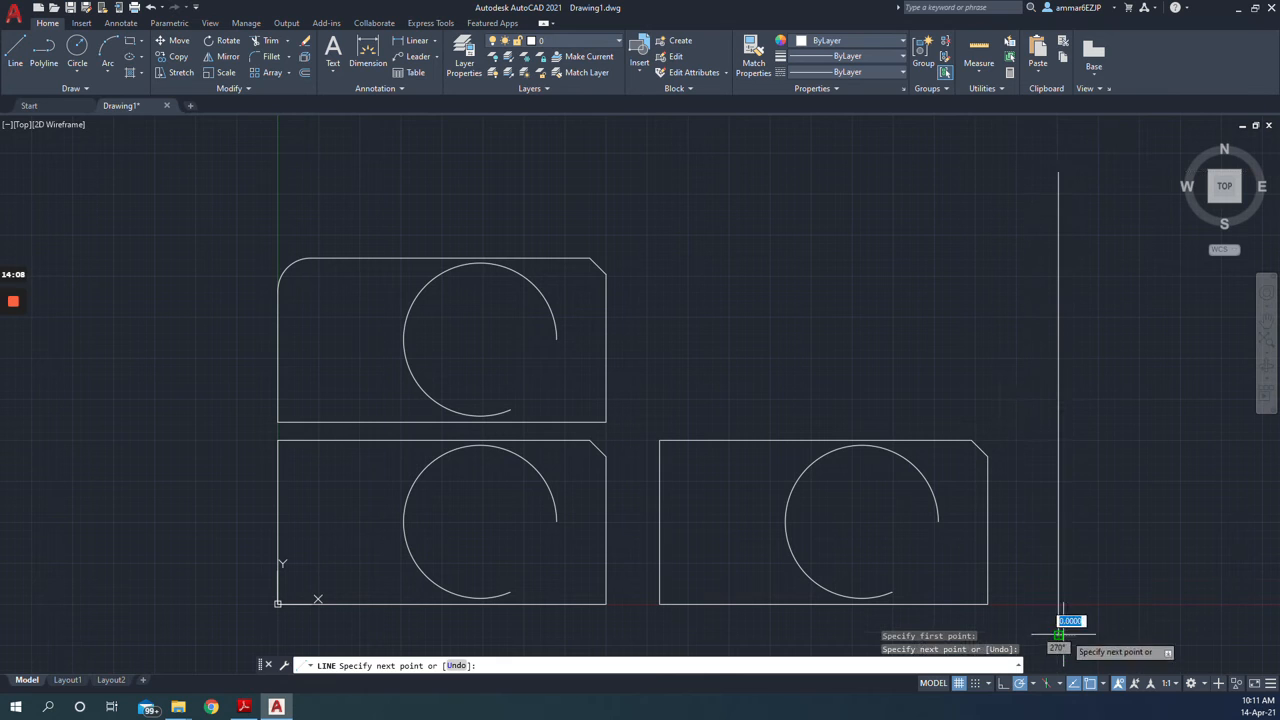
{"action": "key", "text": "Escape"}
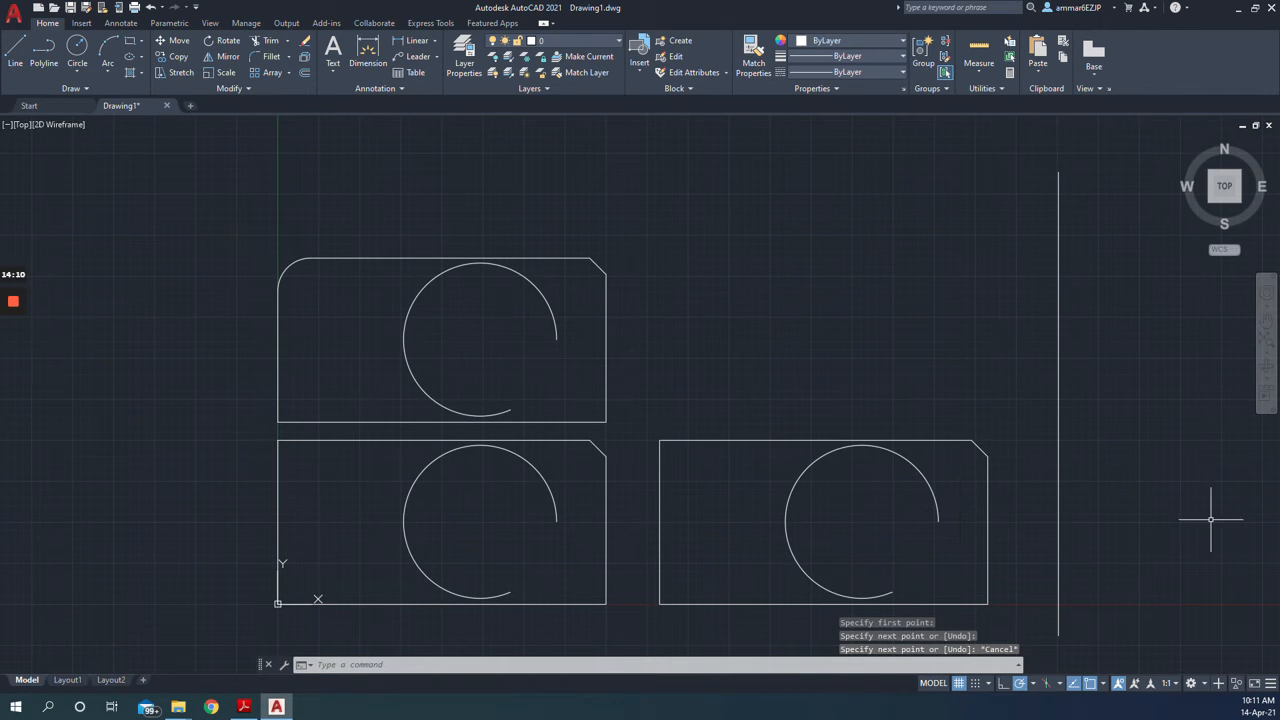
Mirror the lower-right rectangle and its arc across the vertical line, using the line's two endpoints and keeping the source objects
{"action": "left_click", "coordinate": [392, 648]}
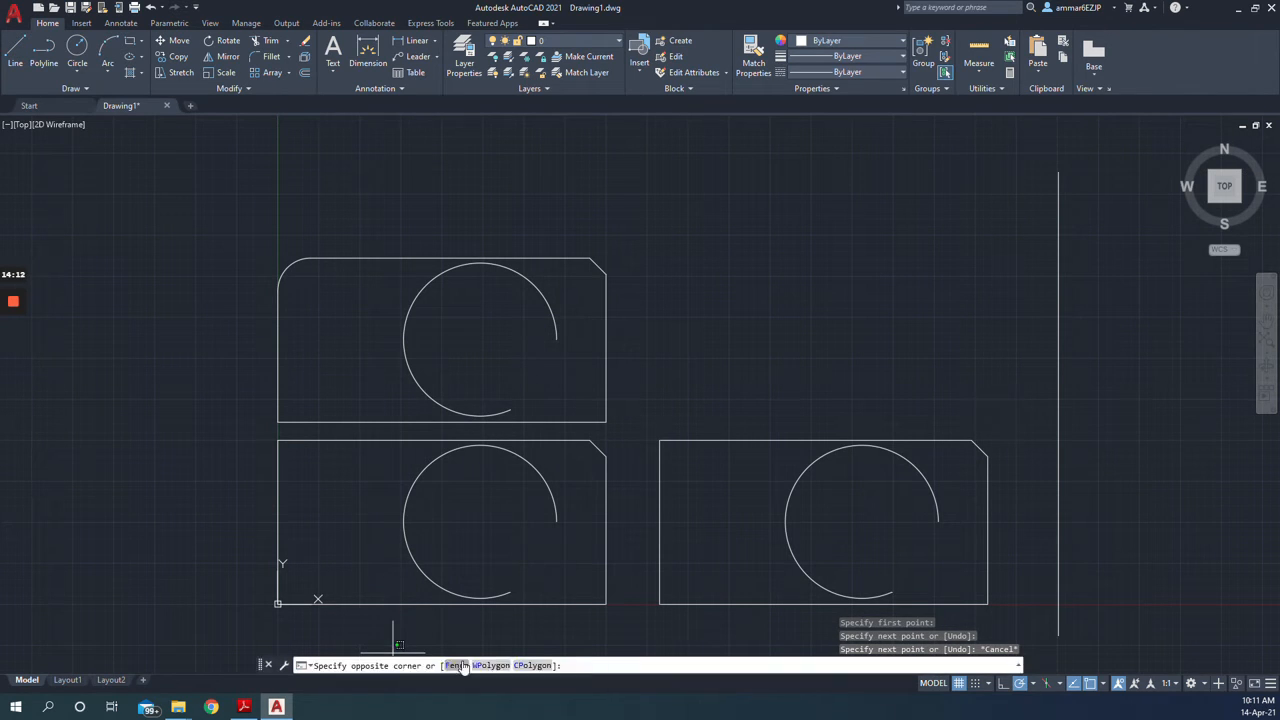
{"action": "key", "text": "Escape"}
{"action": "type", "text": "m"}
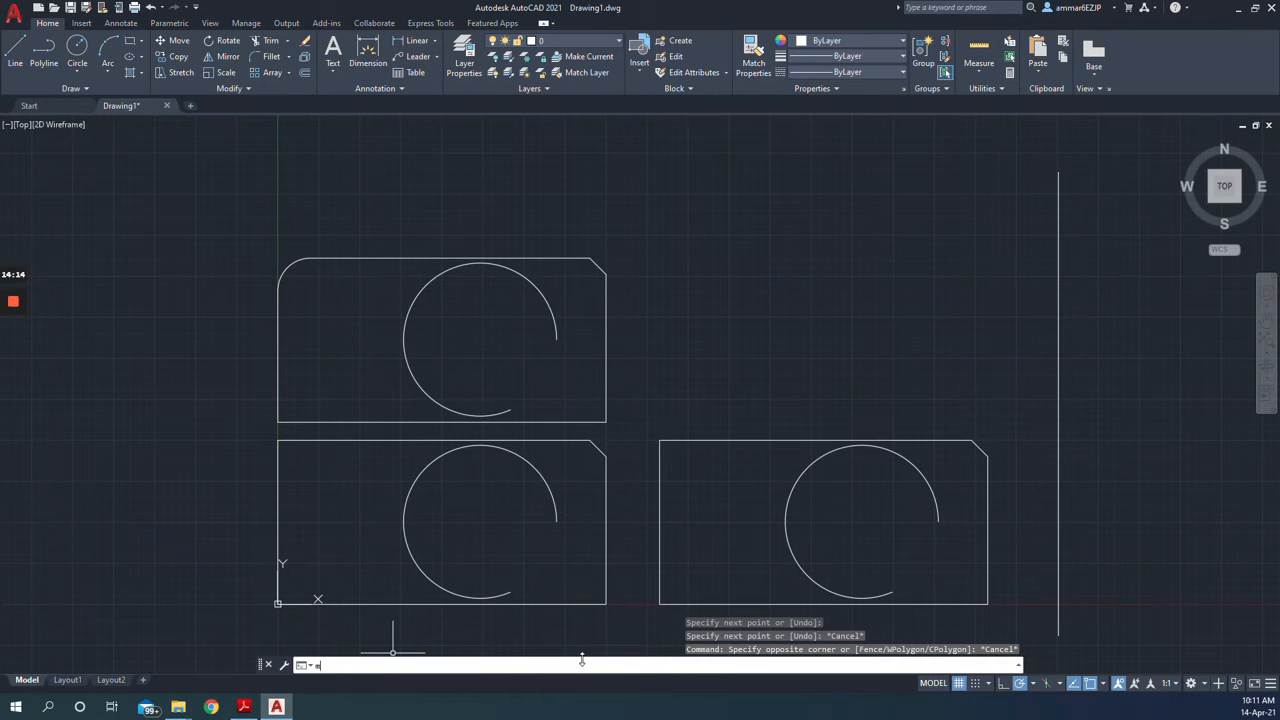
{"action": "type", "text": "i"}
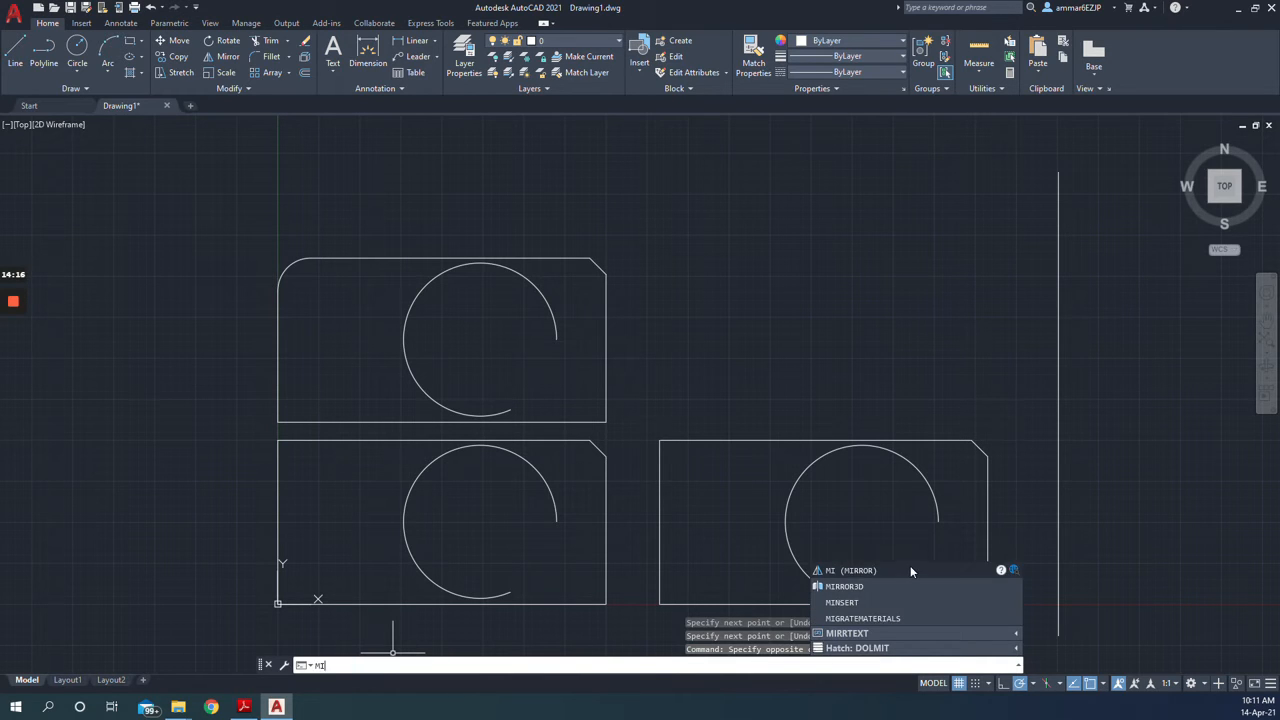
{"action": "left_click", "coordinate": [910, 565]}
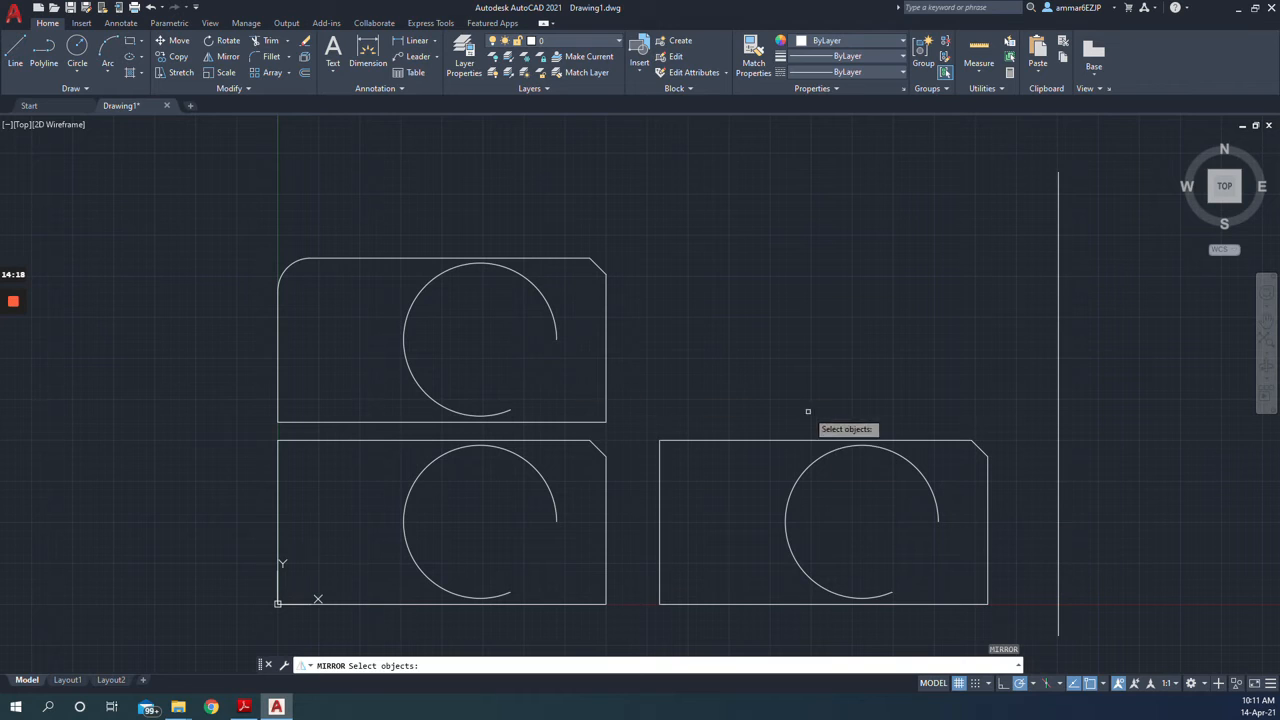
{"action": "left_click", "coordinate": [791, 444]}
{"action": "left_click", "coordinate": [810, 466]}
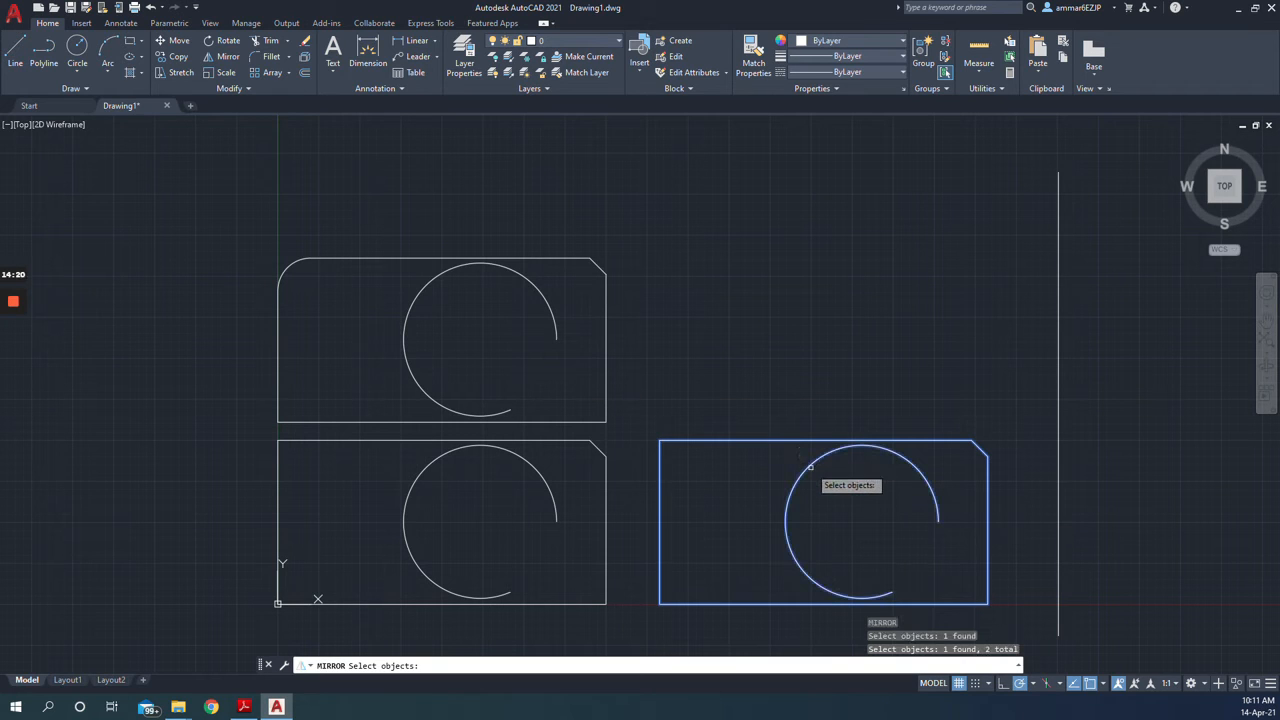
{"action": "key", "text": "Return"}
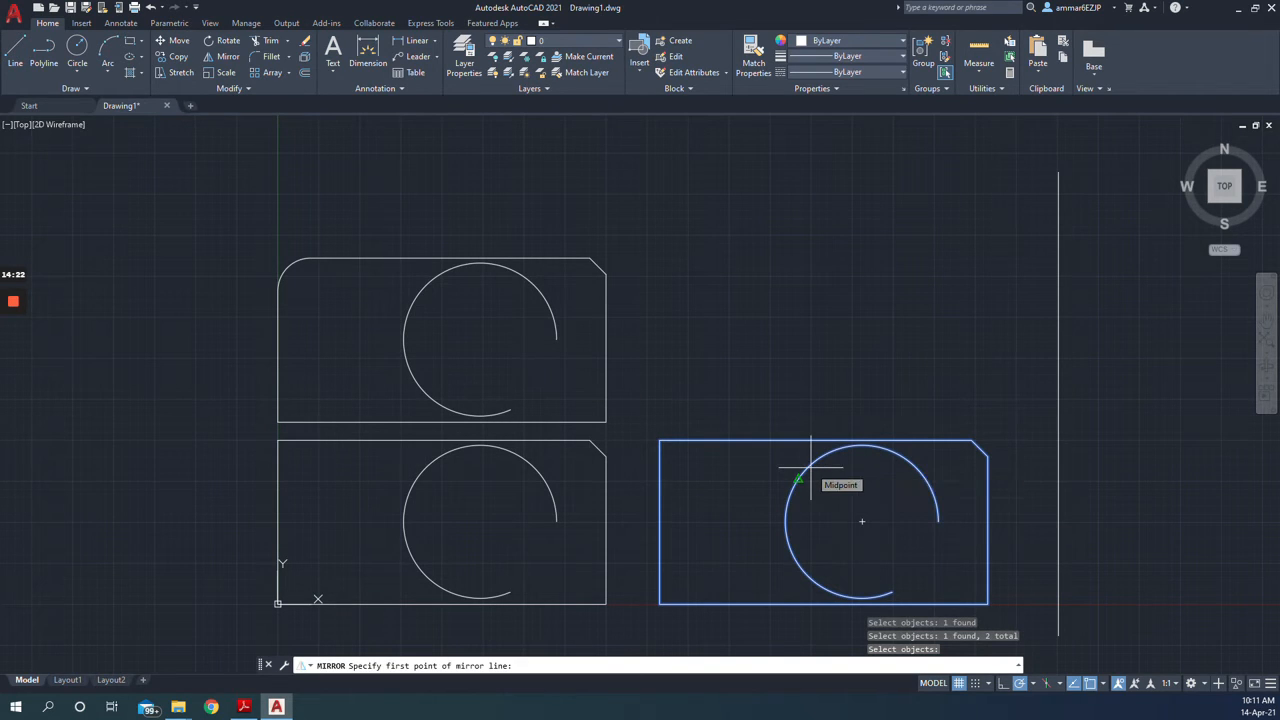
{"action": "left_click", "coordinate": [1060, 175]}
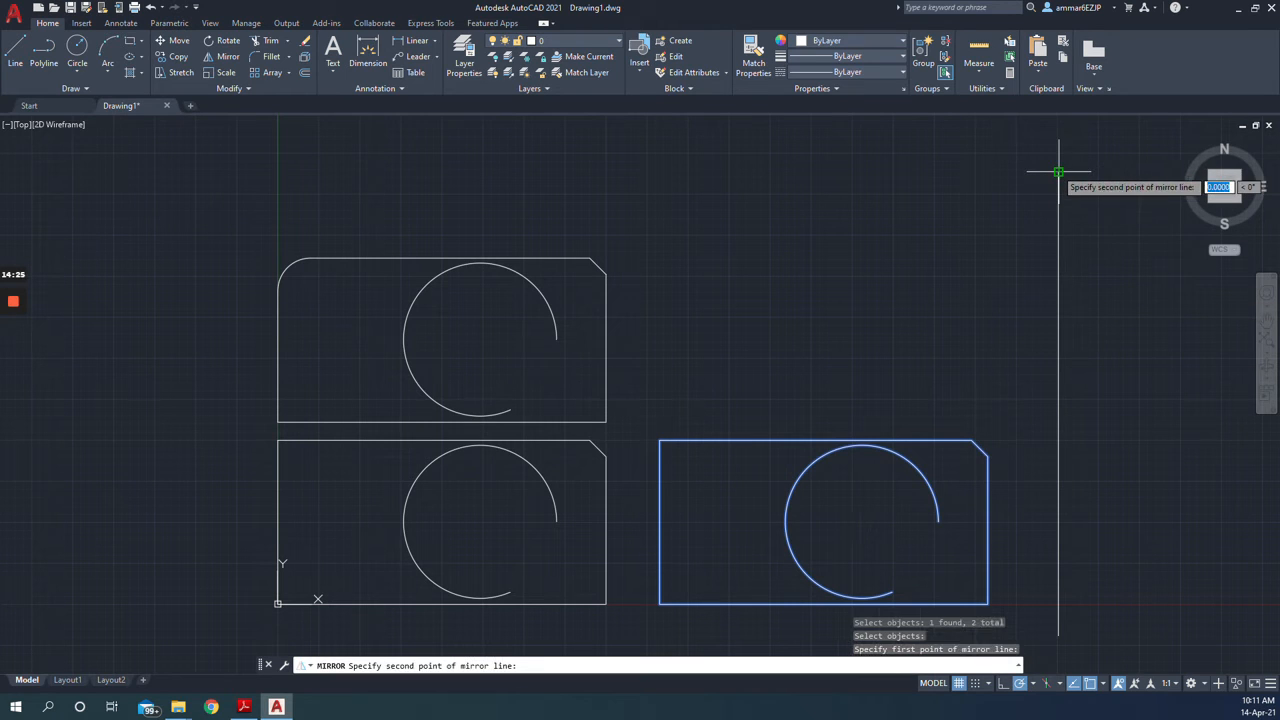
{"action": "left_click", "coordinate": [1059, 635]}
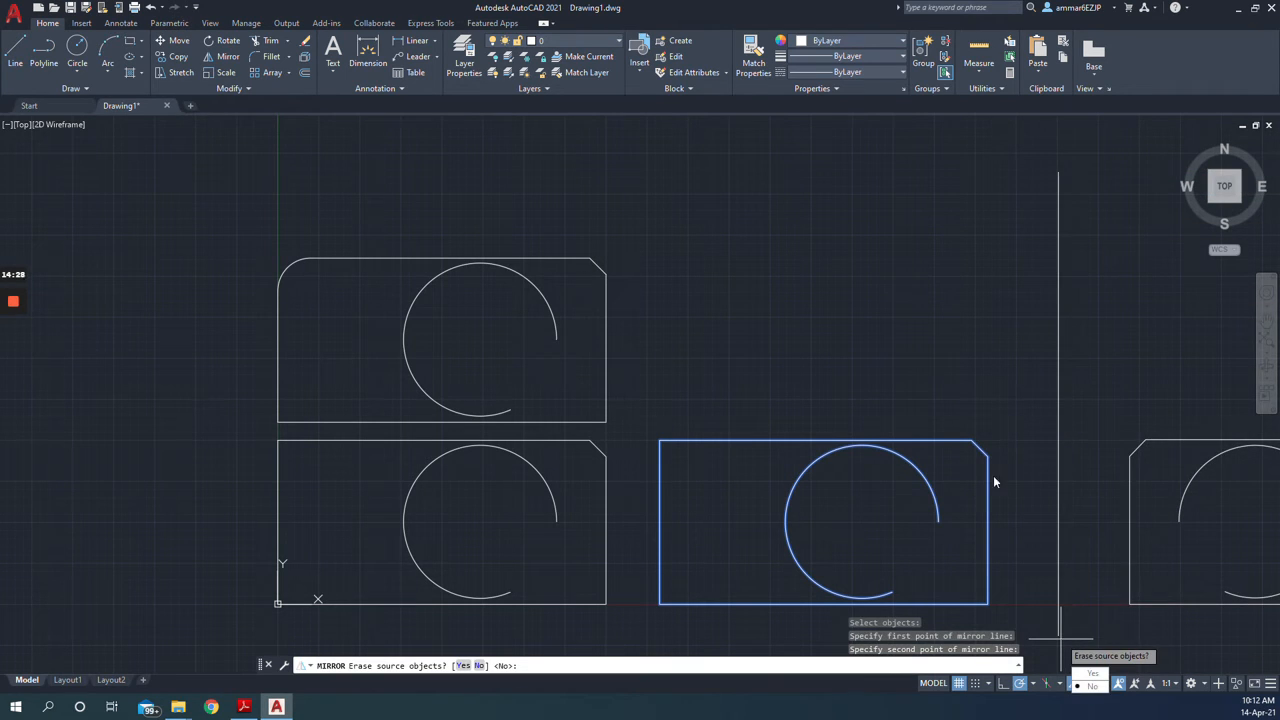
{"action": "middle_click", "coordinate": [870, 383]}
{"action": "middle_click", "coordinate": [870, 383]}
{"action": "scroll", "coordinate": [870, 383], "scroll_direction": "down", "scroll_amount": 2}
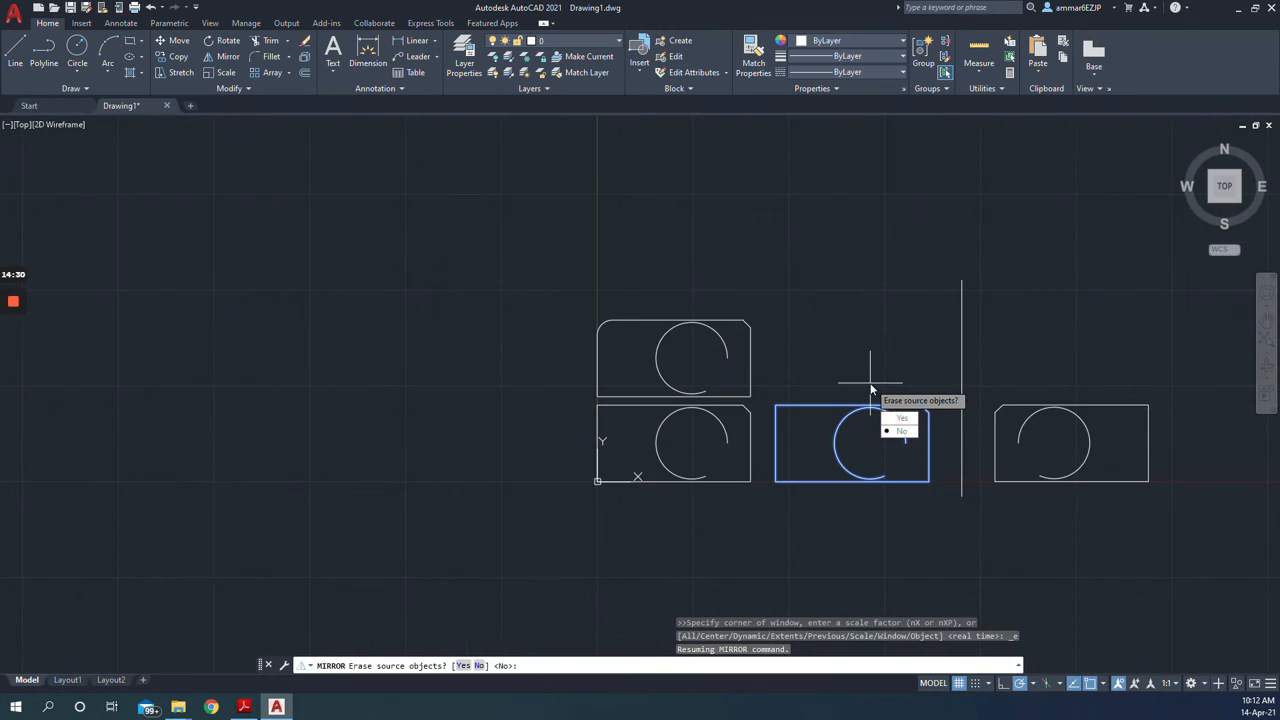
{"action": "scroll", "coordinate": [870, 388], "scroll_direction": "down", "scroll_amount": 2}
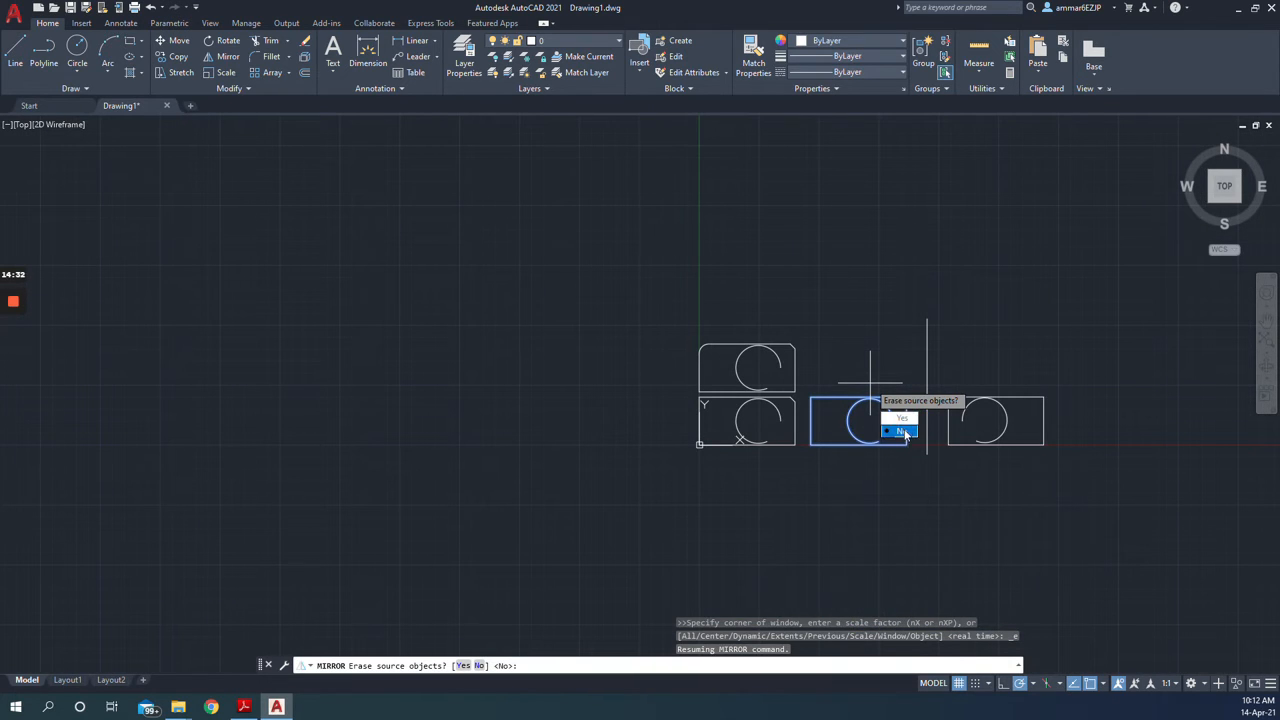
{"action": "left_click", "coordinate": [903, 432]}
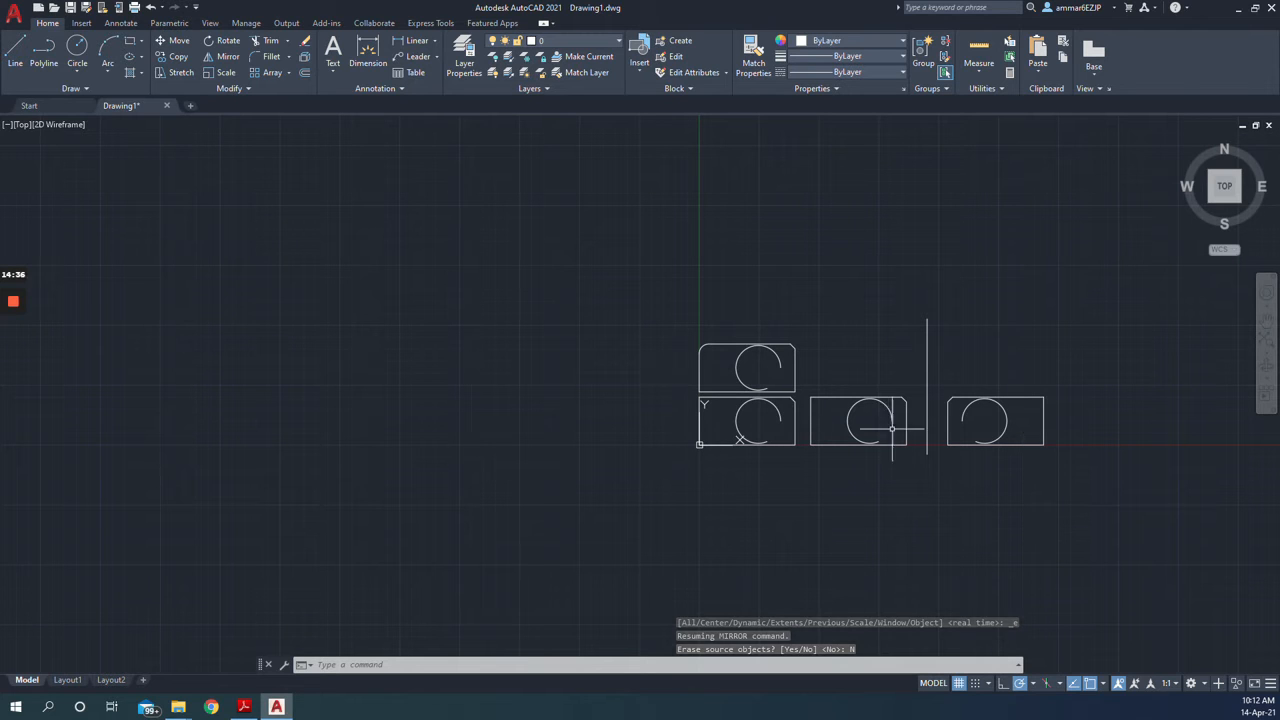
{"action": "scroll", "coordinate": [1068, 406], "scroll_direction": "up", "scroll_amount": 6}
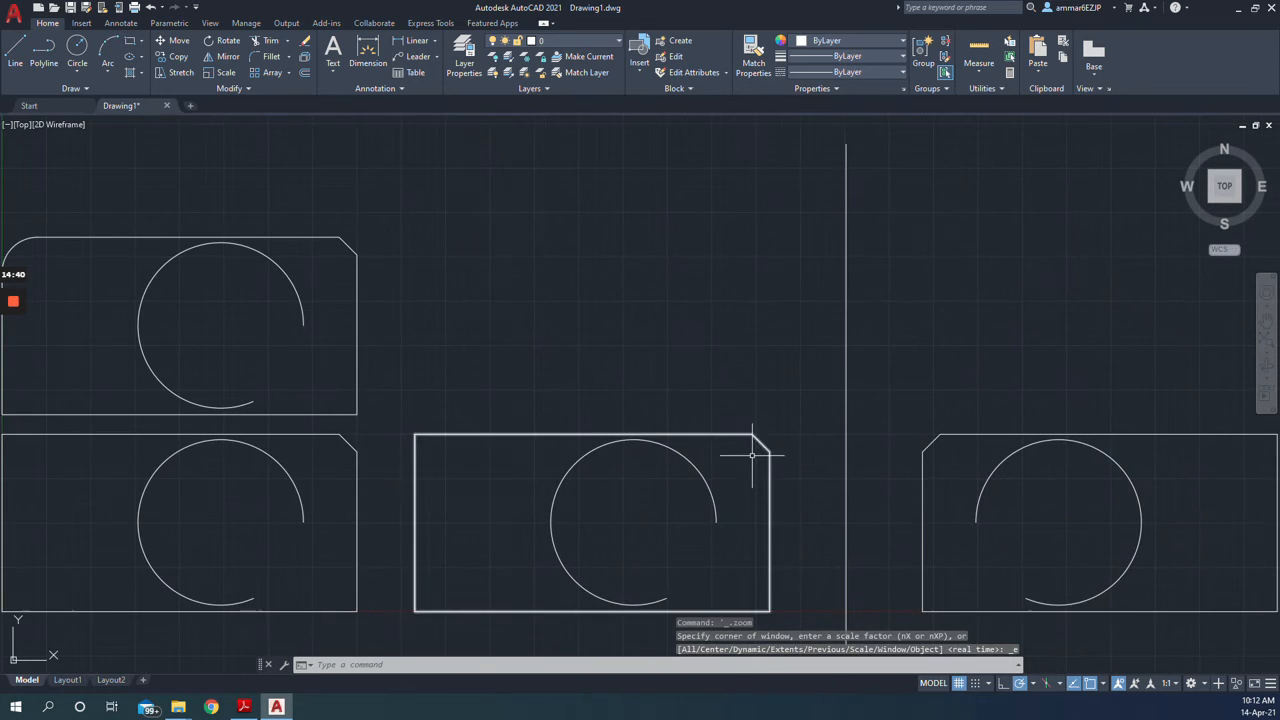
Switch to Adobe Reader, read the Move command slide and return to AutoCAD
{"action": "left_click", "coordinate": [243, 707]}
{"action": "scroll", "coordinate": [302, 567], "scroll_direction": "down", "scroll_amount": 3}
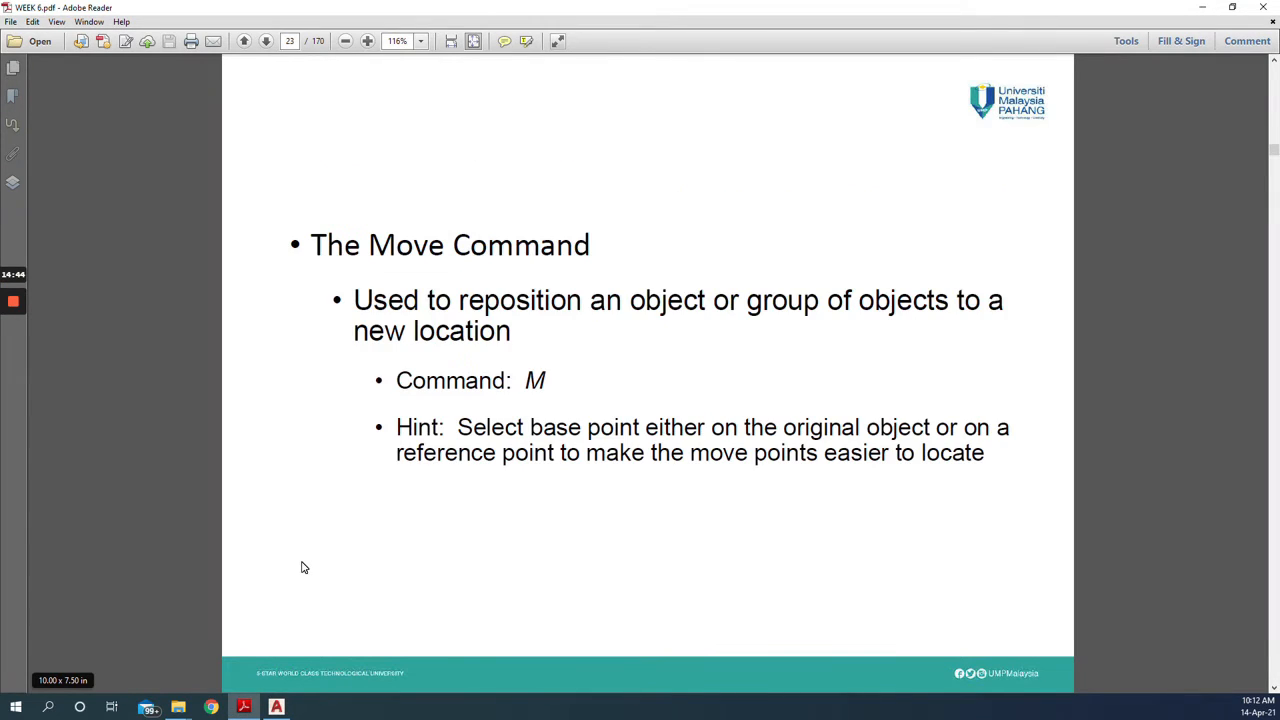
{"action": "left_click", "coordinate": [277, 707]}
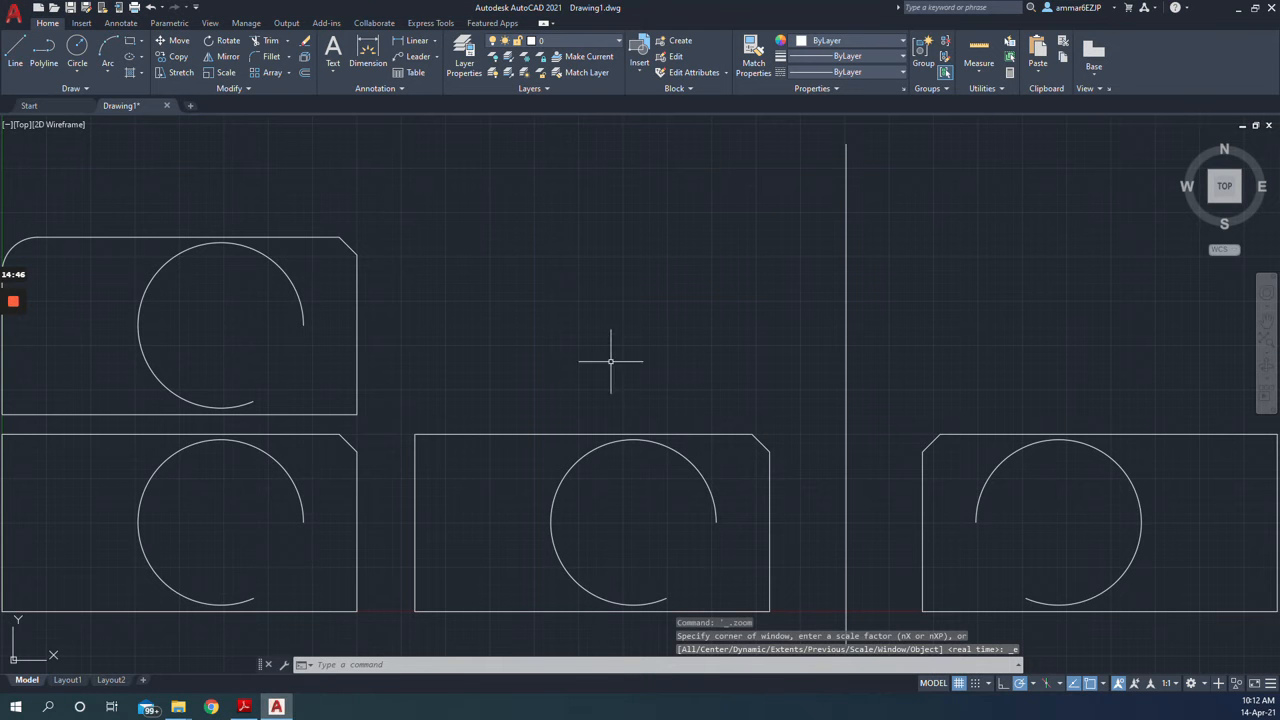
Move the original rectangle and arc from the rectangle's lower-right corner to just above the mirrored copy, beyond the vertical line
{"action": "left_click", "coordinate": [176, 42]}
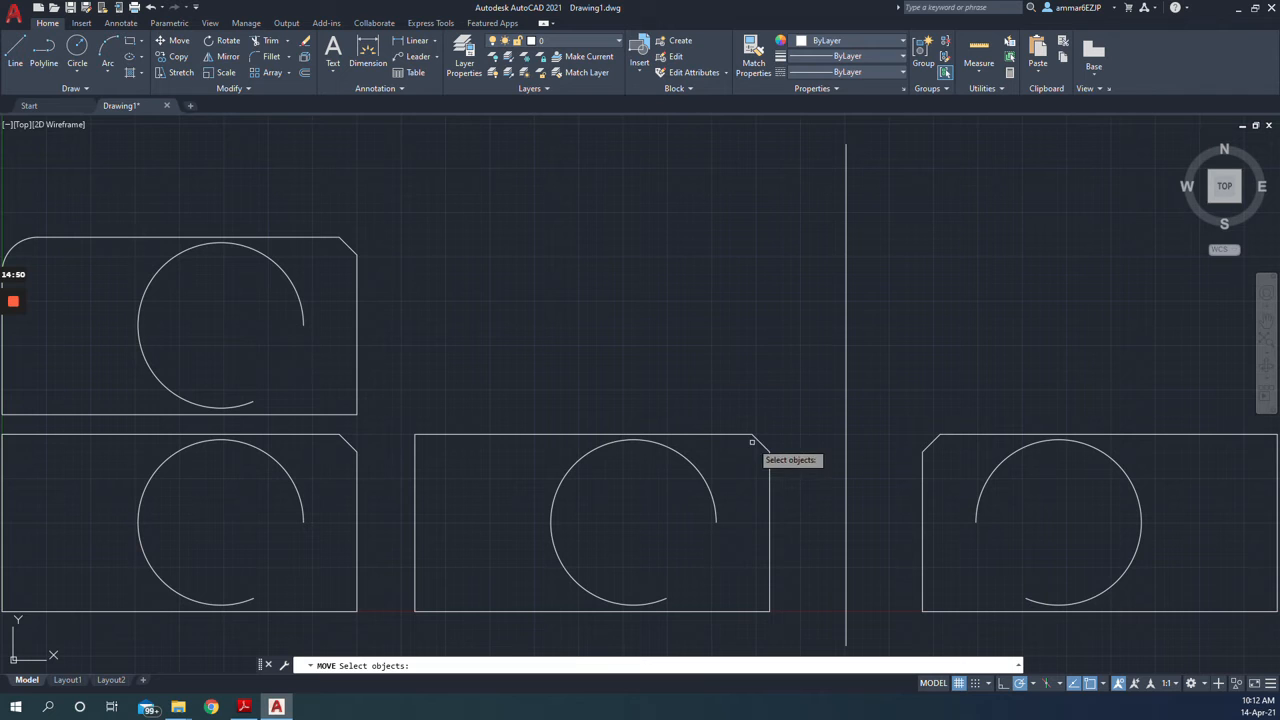
{"action": "left_click", "coordinate": [770, 568]}
{"action": "left_click", "coordinate": [706, 486]}
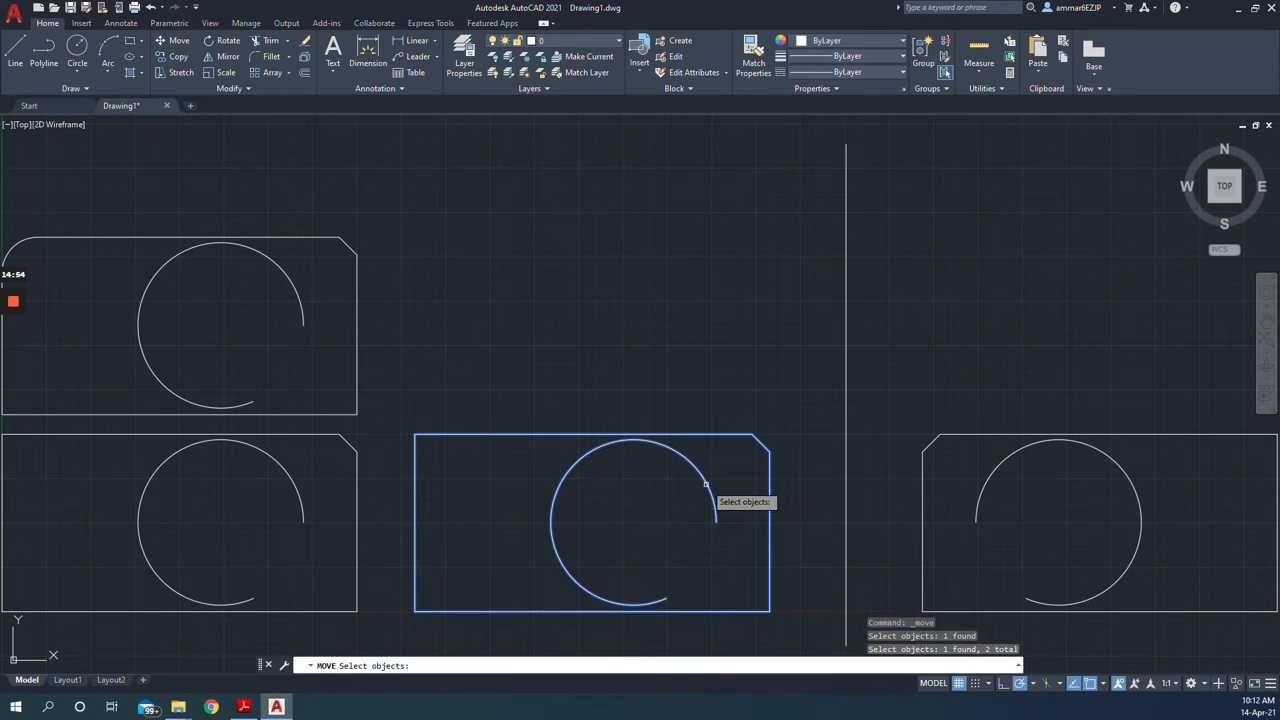
{"action": "key", "text": "Return"}
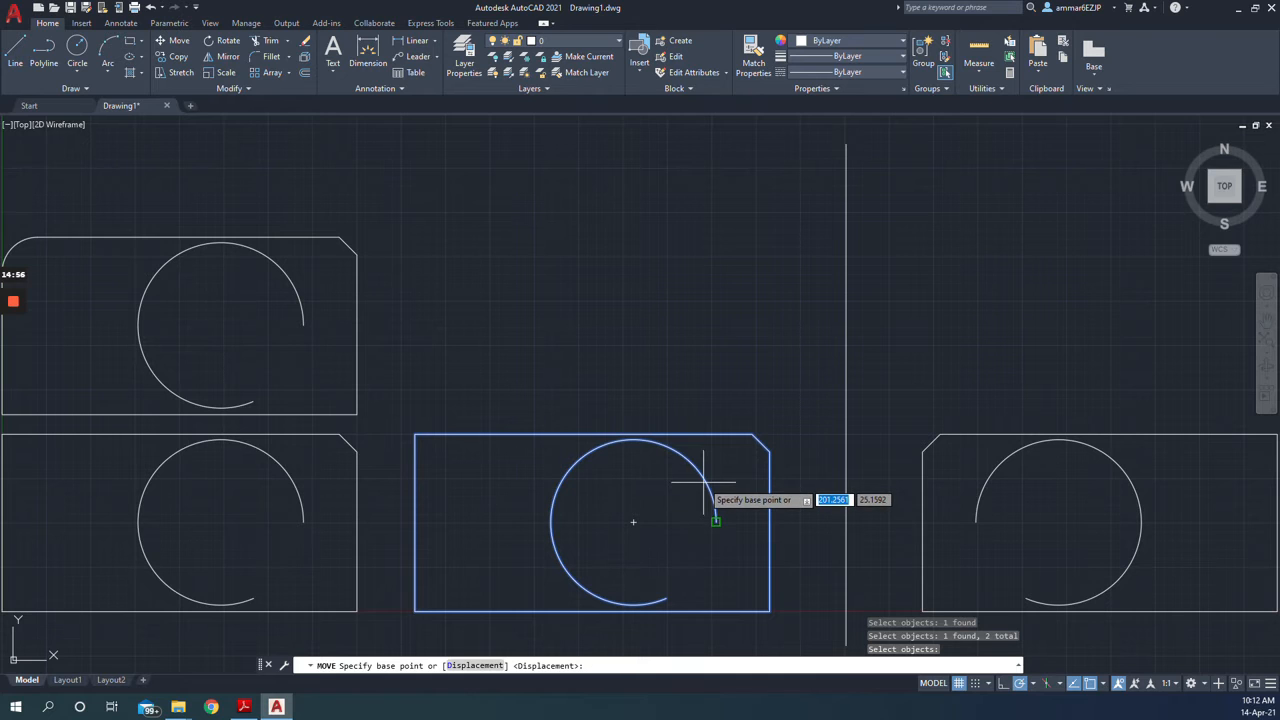
{"action": "left_click", "coordinate": [770, 611]}
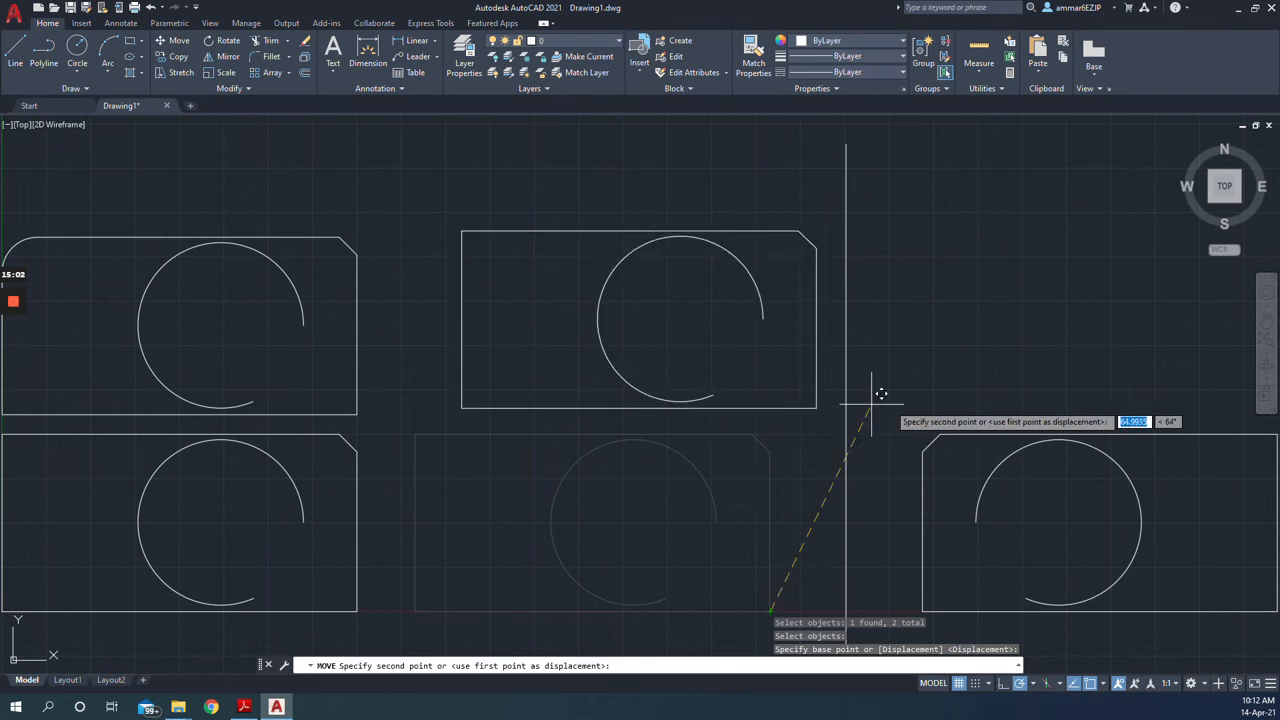
{"action": "scroll", "coordinate": [1180, 410], "scroll_direction": "down", "scroll_amount": 2}
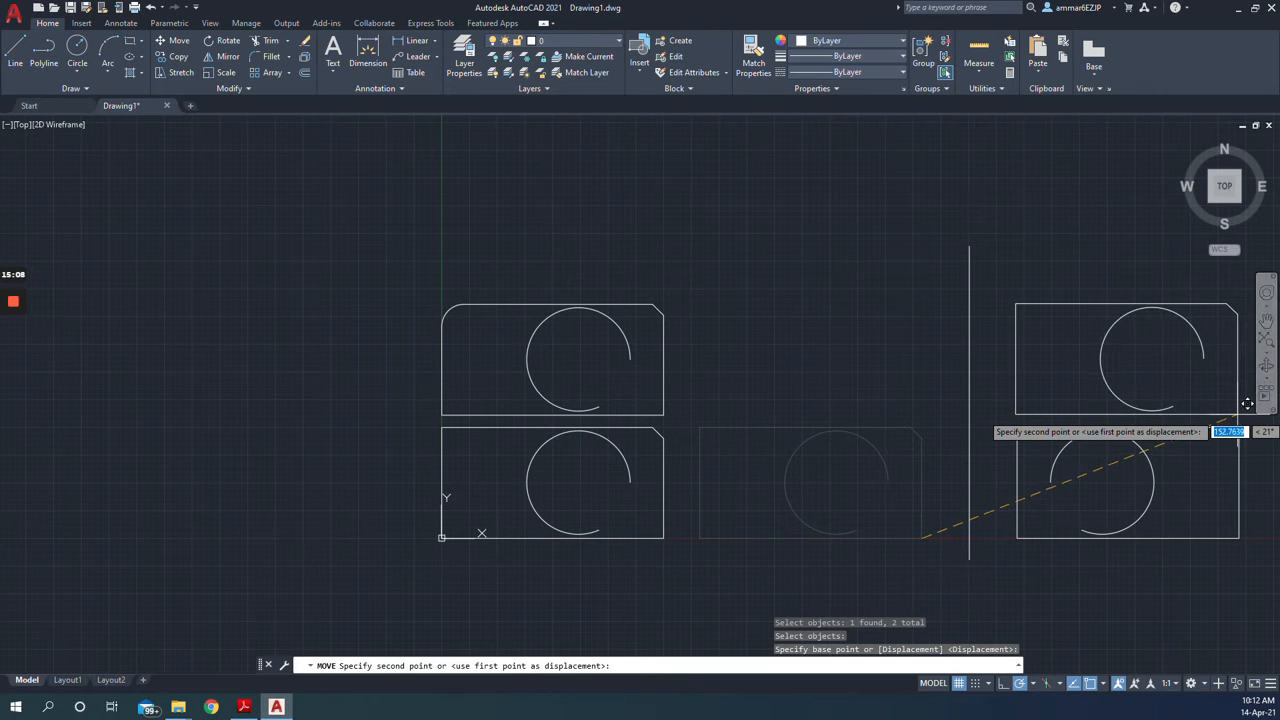
{"action": "left_click", "coordinate": [1247, 403]}
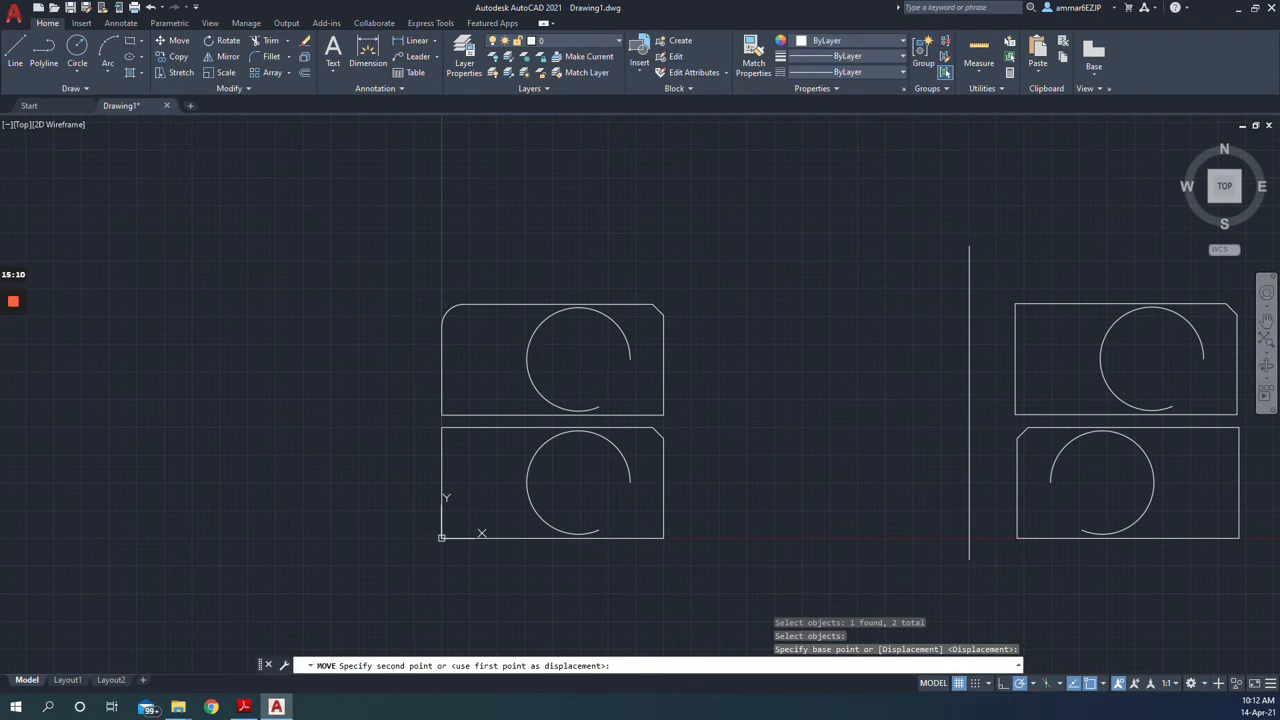
Switch to Adobe Reader, advance to the Offset command slide and return to AutoCAD
{"action": "left_click", "coordinate": [243, 707]}
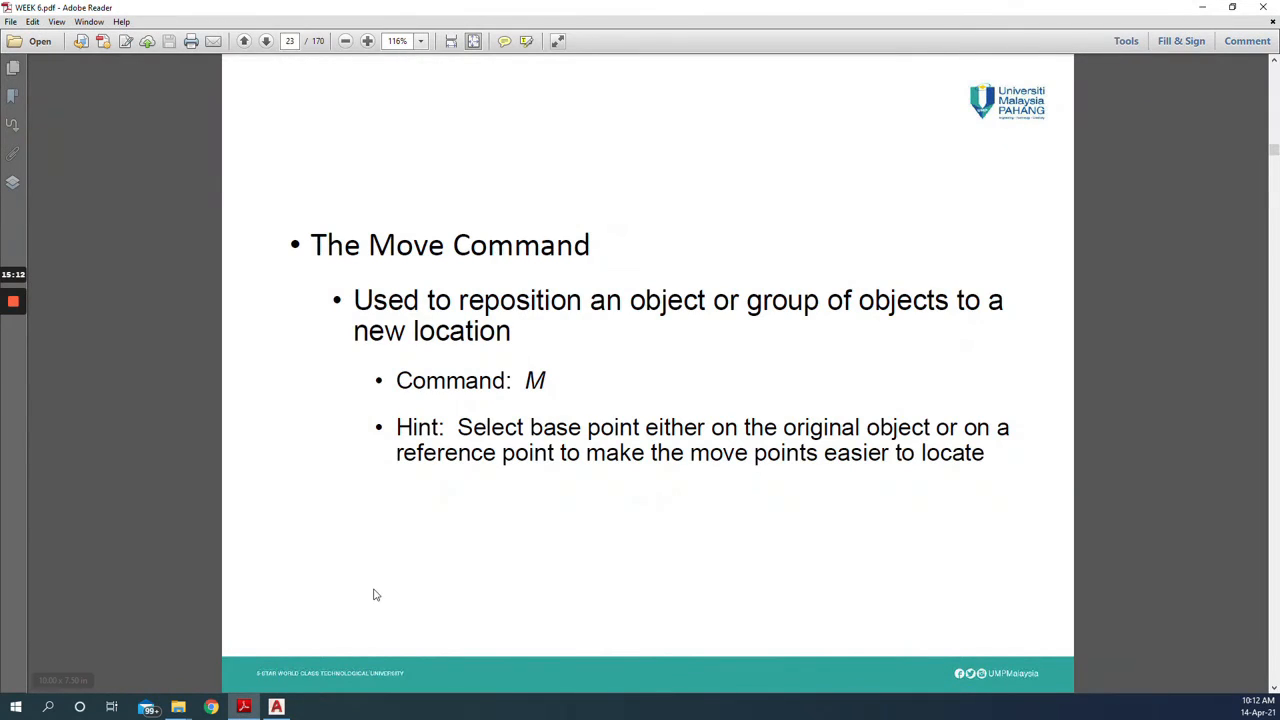
{"action": "scroll", "coordinate": [372, 594], "scroll_direction": "down", "scroll_amount": 1}
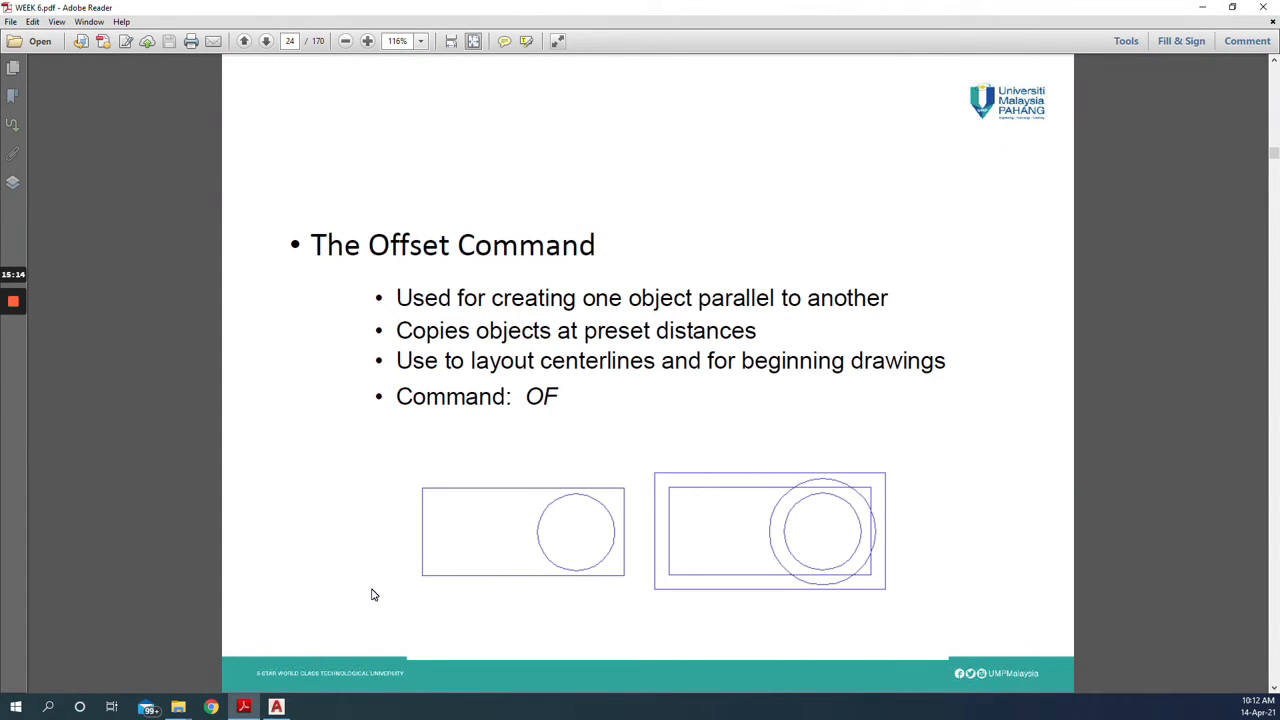
{"action": "left_click", "coordinate": [276, 707]}
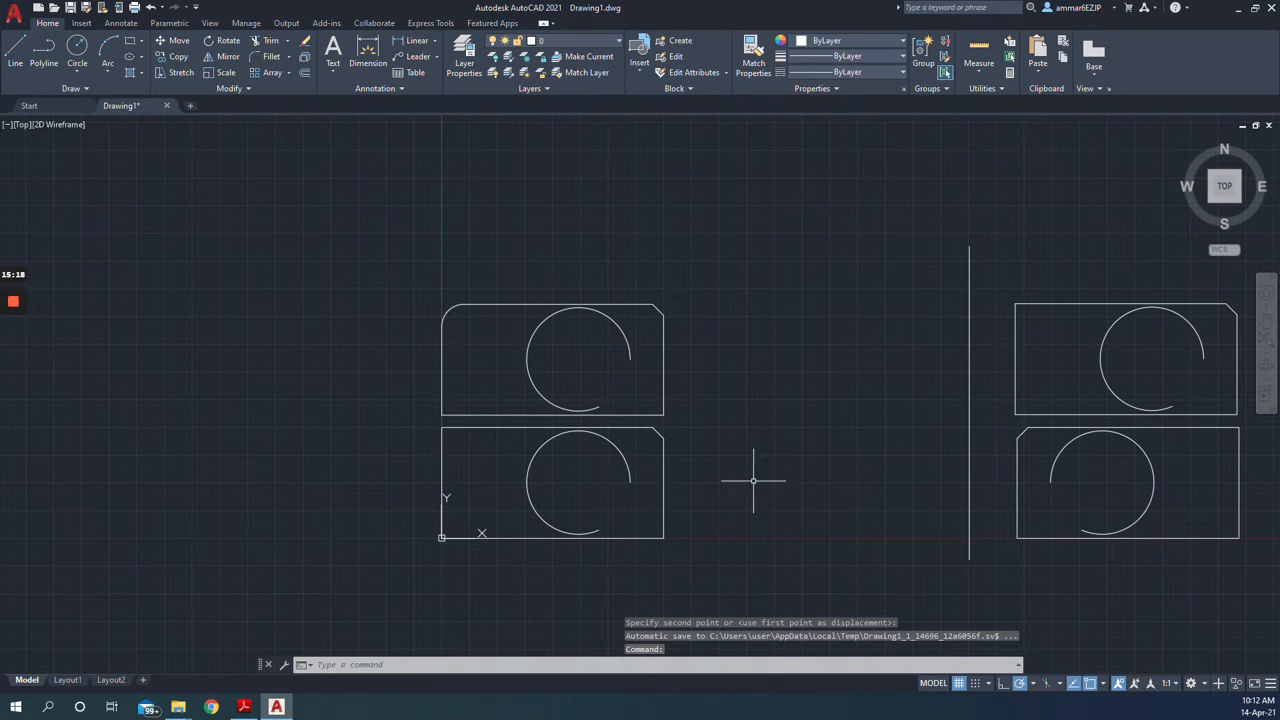
Offset the right edge of the upper-left rectangle outward by a distance of 10
{"action": "left_click", "coordinate": [410, 665]}
{"action": "type", "text": "off"}
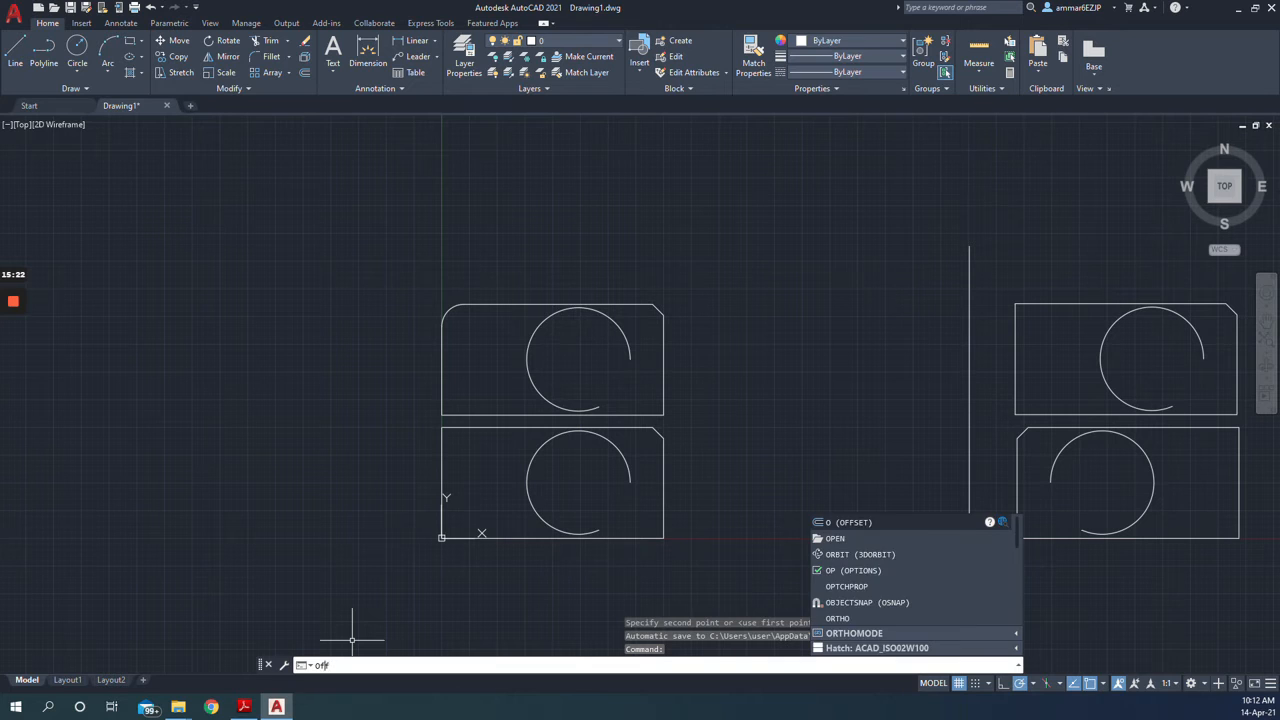
{"action": "left_click", "coordinate": [856, 539]}
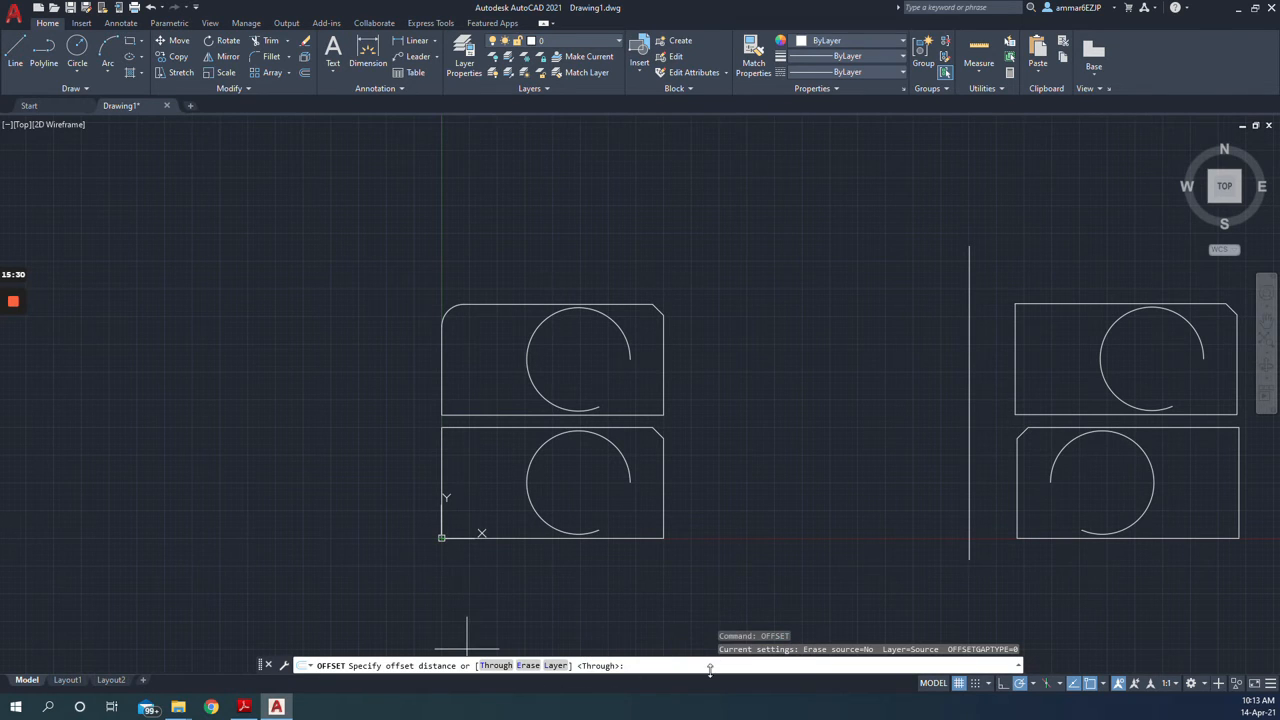
{"action": "type", "text": "0"}
{"action": "key", "text": "Return"}
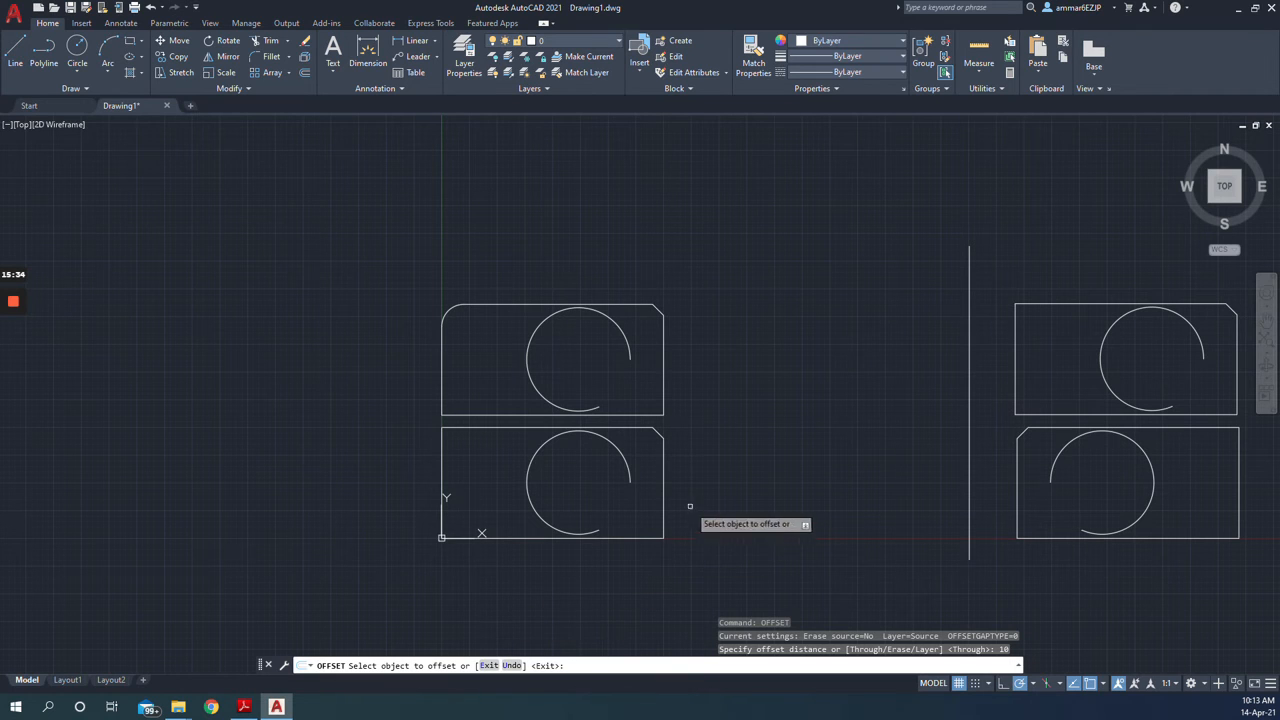
{"action": "left_click", "coordinate": [663, 398]}
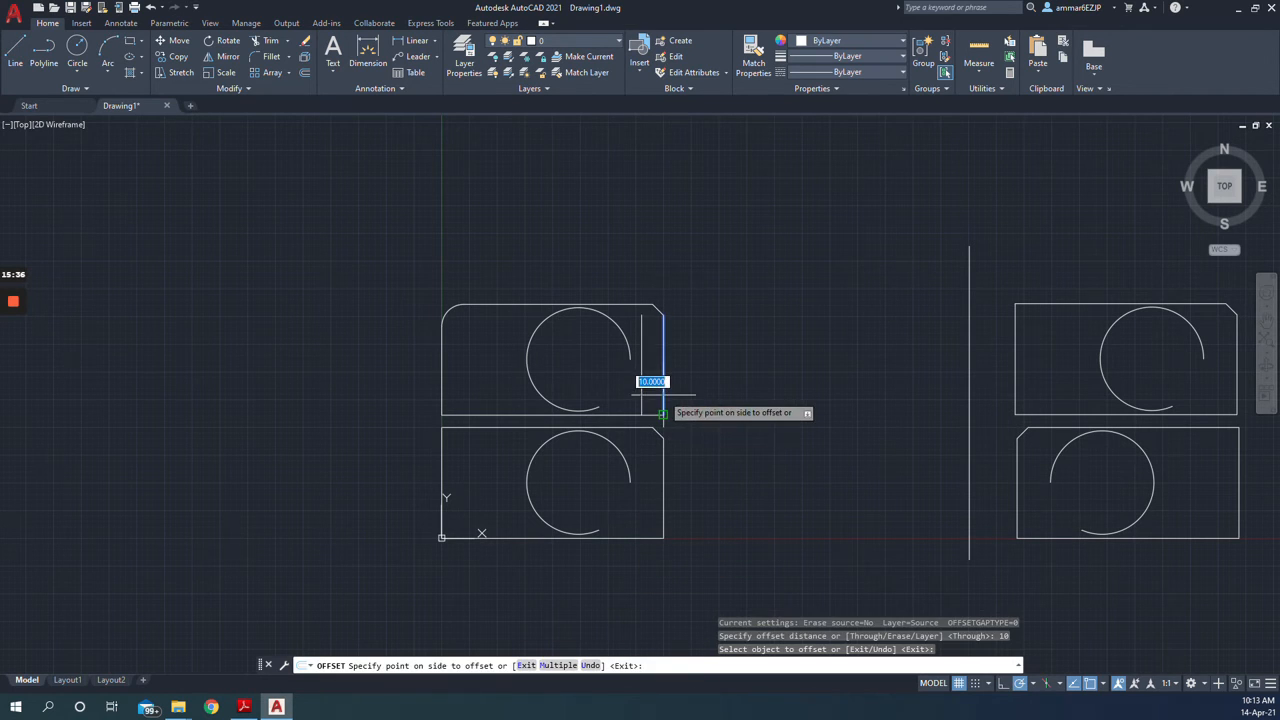
{"action": "left_click", "coordinate": [754, 385]}
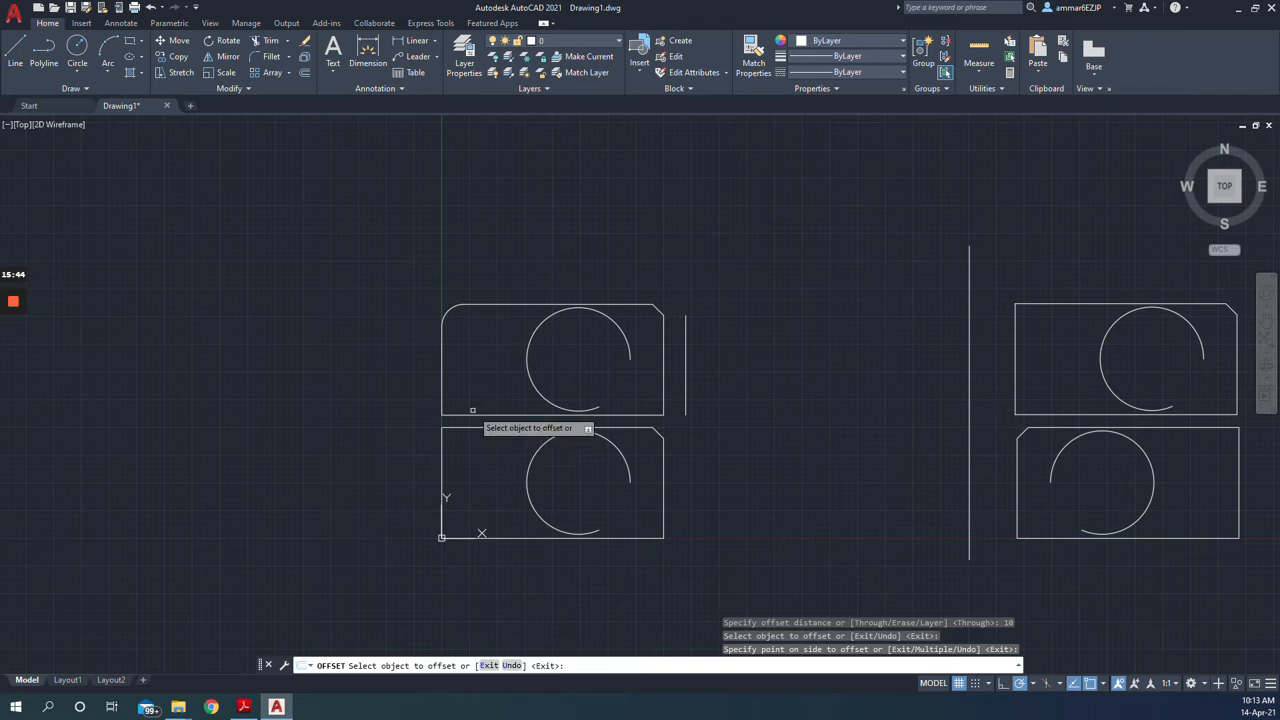
Offset the arc inside the upper-left rectangle by 10, once inward and once outward
{"action": "left_click", "coordinate": [548, 402]}
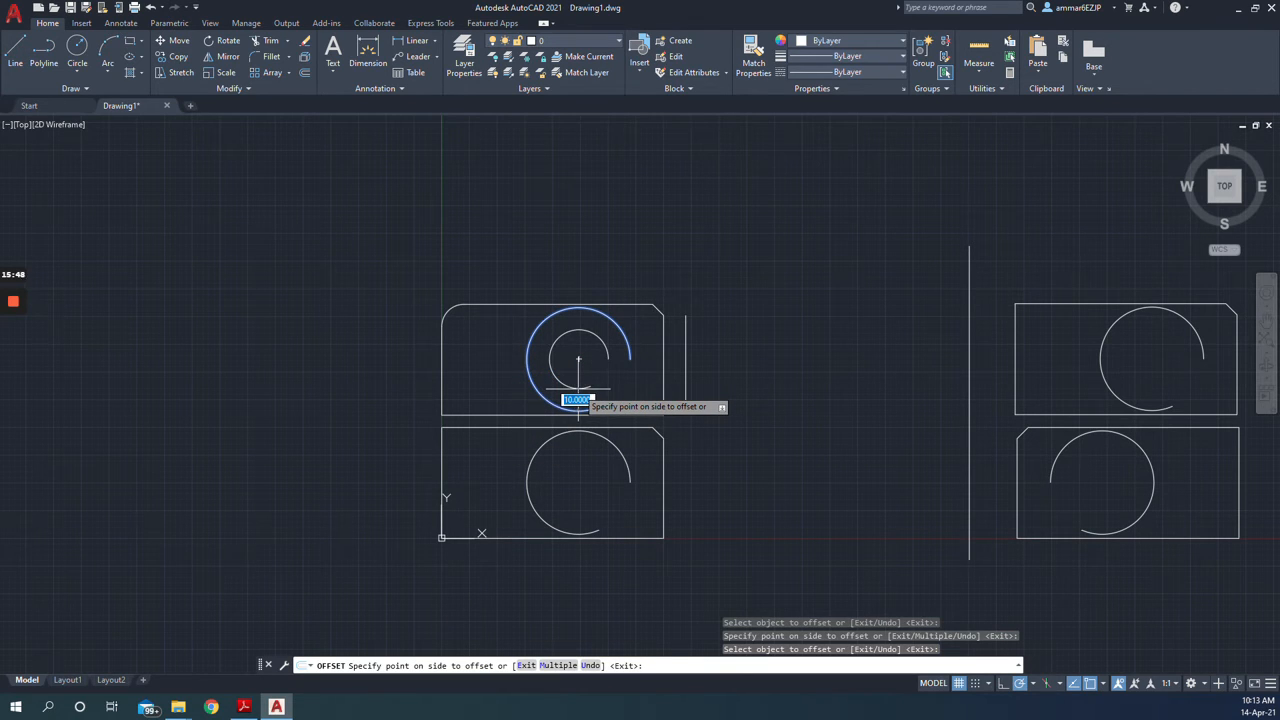
{"action": "left_click", "coordinate": [520, 375]}
{"action": "left_click", "coordinate": [540, 390]}
{"action": "left_click", "coordinate": [545, 372]}
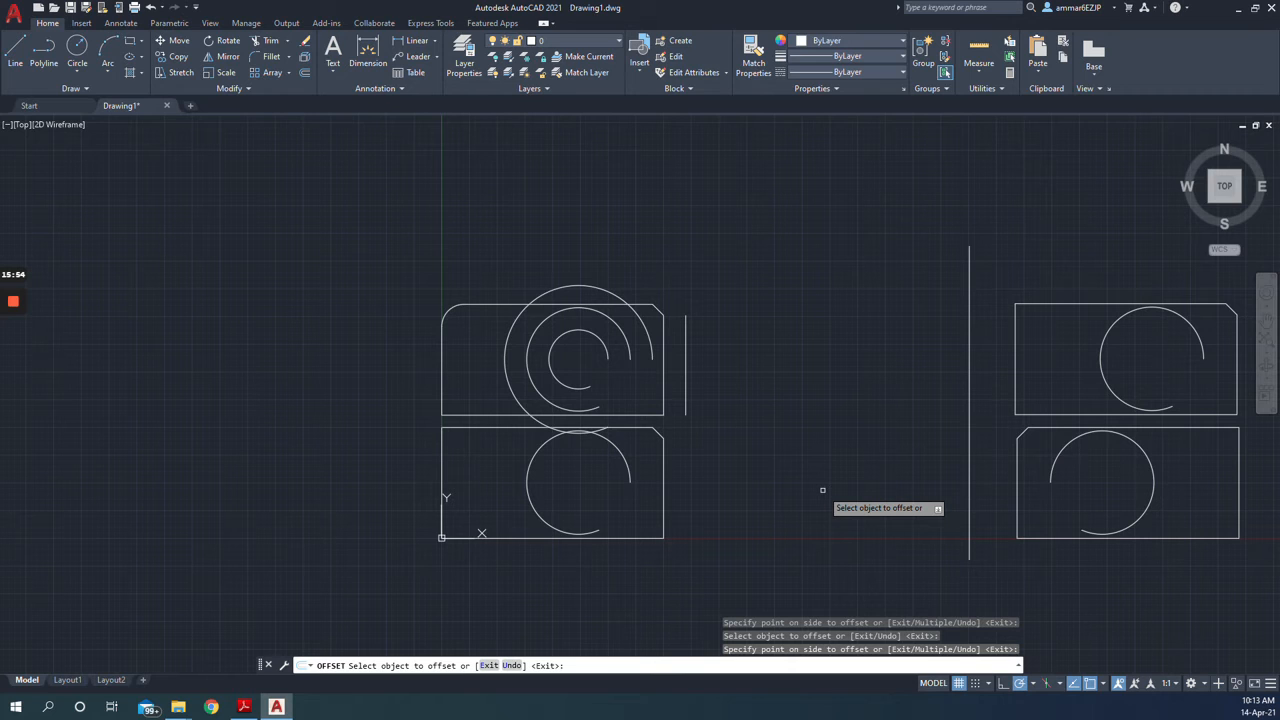
Offset the outermost arc outward by 10 three times in succession, each time starting from the newest arc
{"action": "left_click", "coordinate": [580, 284]}
{"action": "left_click", "coordinate": [584, 263]}
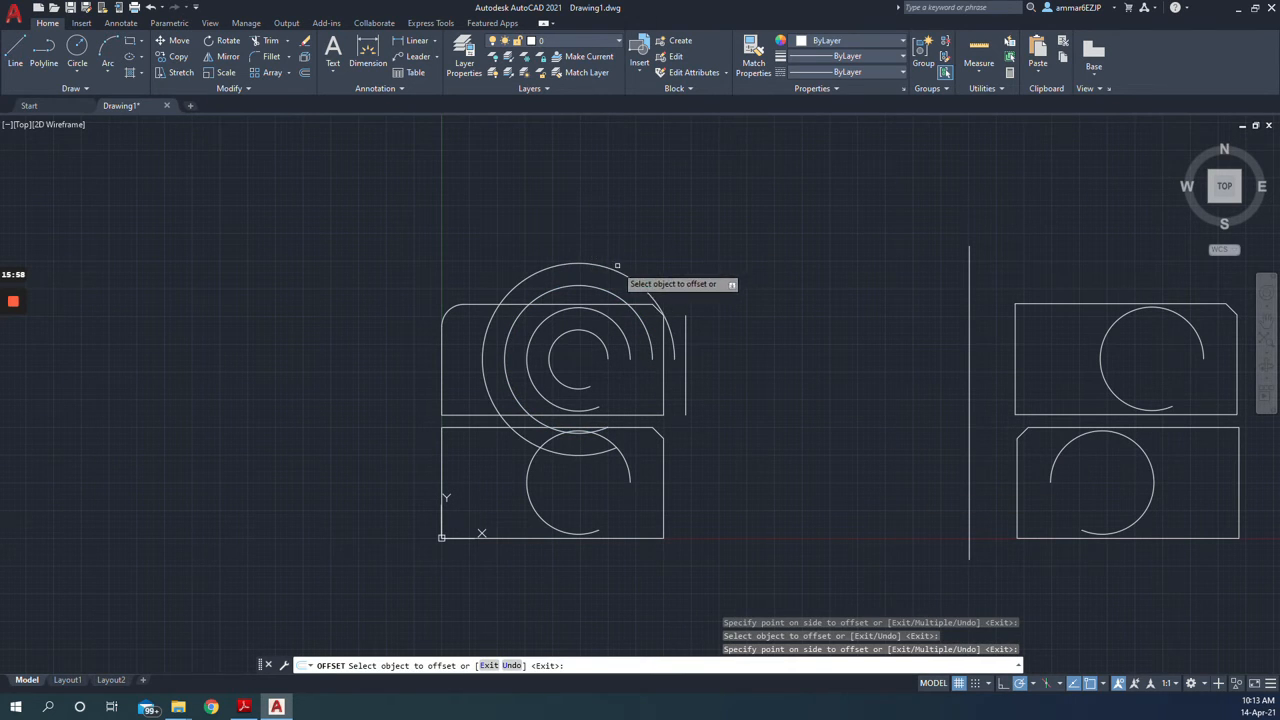
{"action": "left_click", "coordinate": [616, 270]}
{"action": "left_click", "coordinate": [630, 254]}
{"action": "left_click", "coordinate": [640, 254]}
{"action": "left_click", "coordinate": [646, 250]}
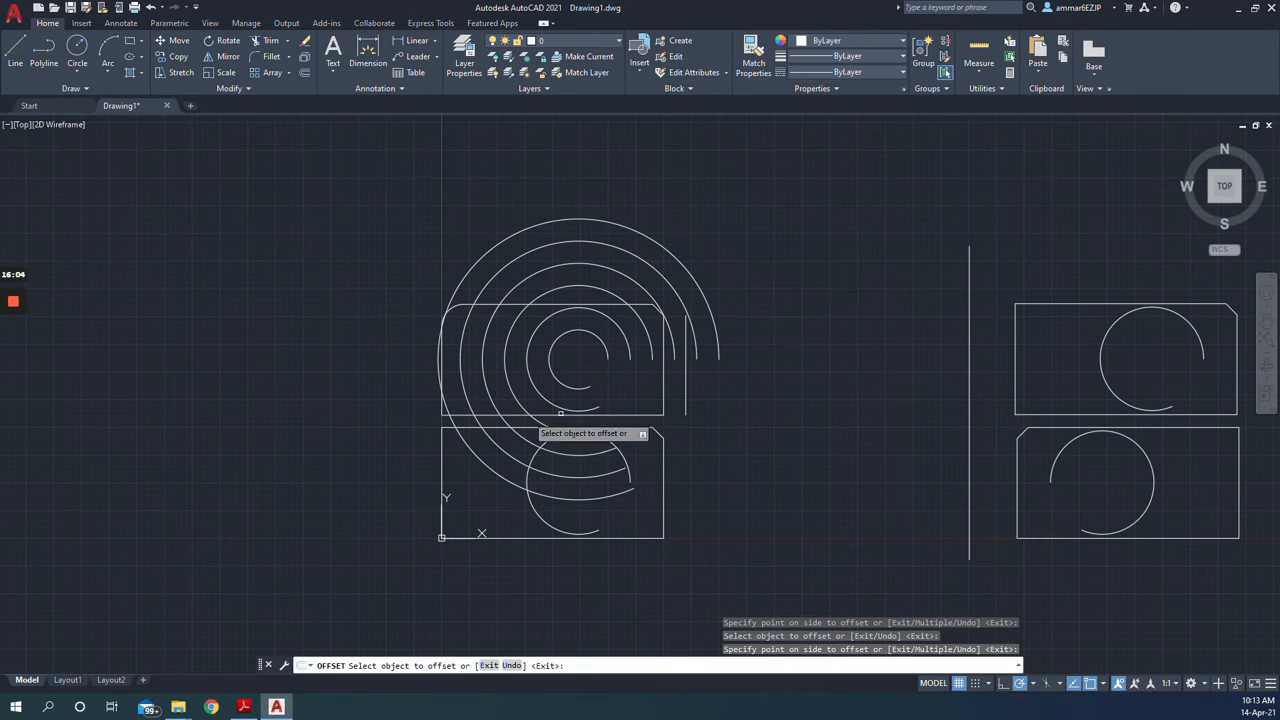
Switch to Adobe Reader, read the Offset and Pedit command slides and return to AutoCAD
{"action": "left_click", "coordinate": [243, 707]}
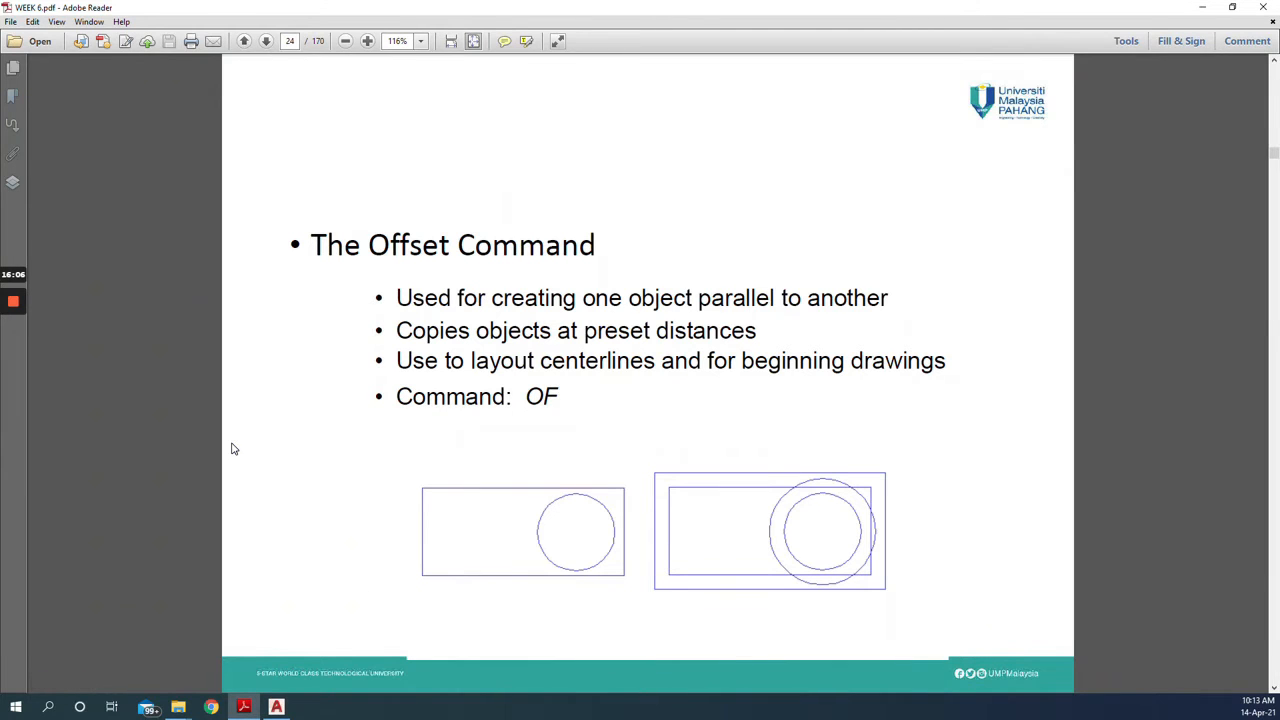
{"action": "scroll", "coordinate": [231, 449], "scroll_direction": "down", "scroll_amount": 1}
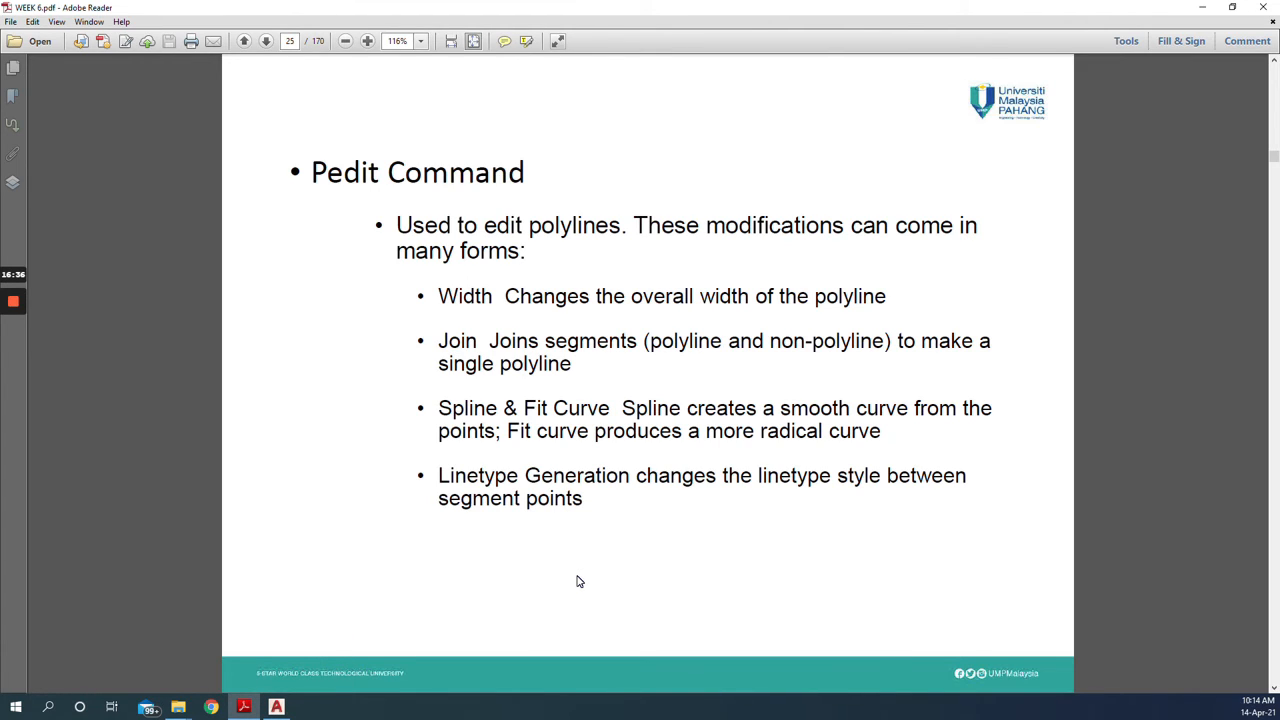
{"action": "left_click", "coordinate": [276, 707]}
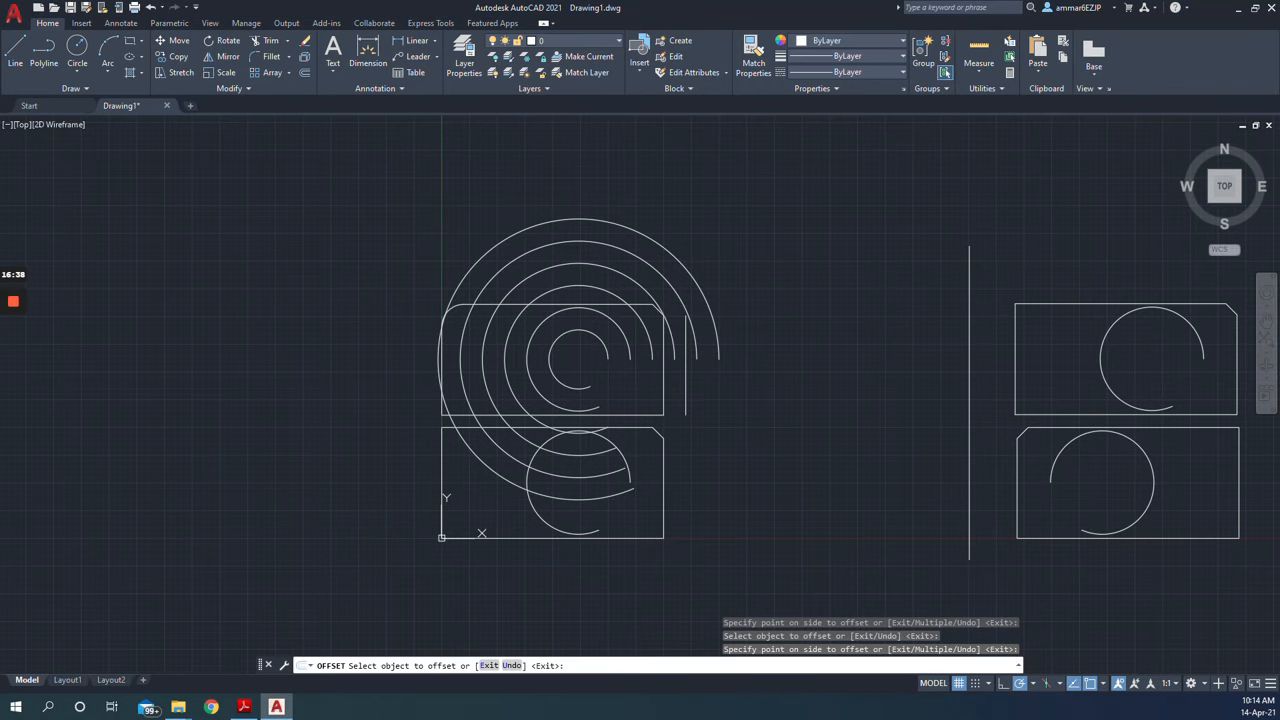
Convert the outermost arc to a polyline with Pedit, close it and apply the Fit option
{"action": "key", "text": "Escape"}
{"action": "type", "text": "pedit"}
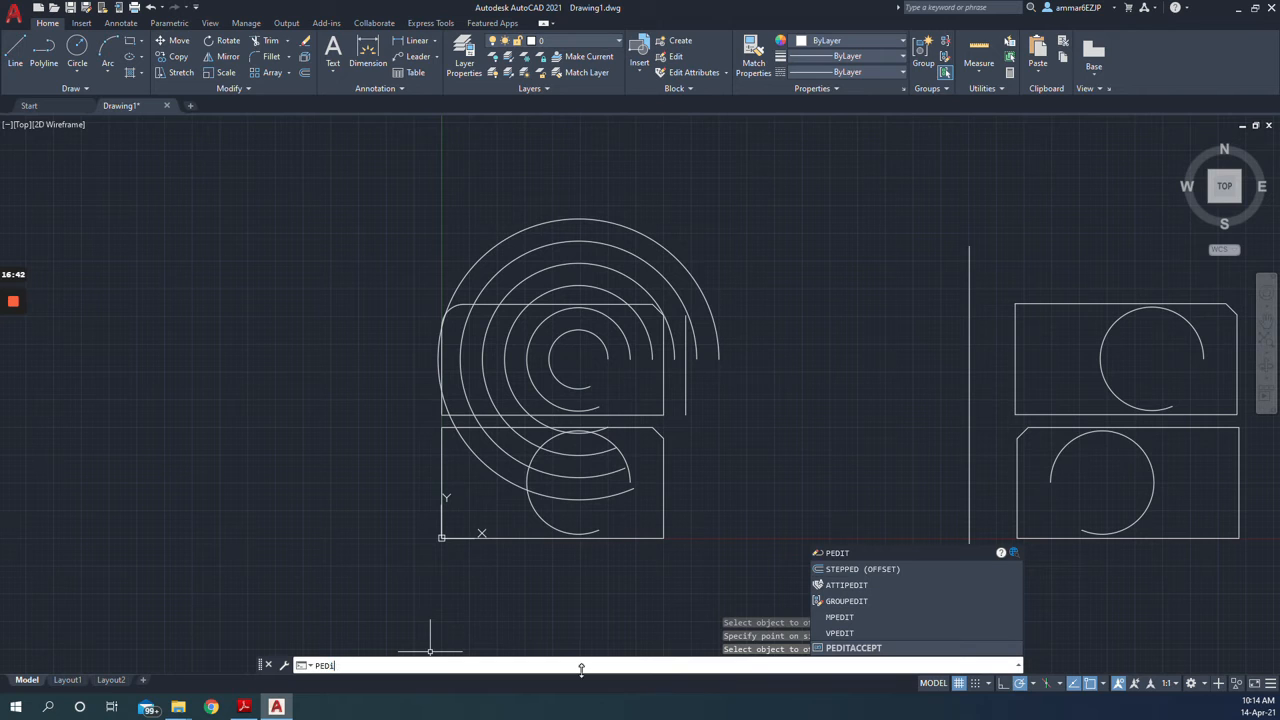
{"action": "left_click", "coordinate": [844, 569]}
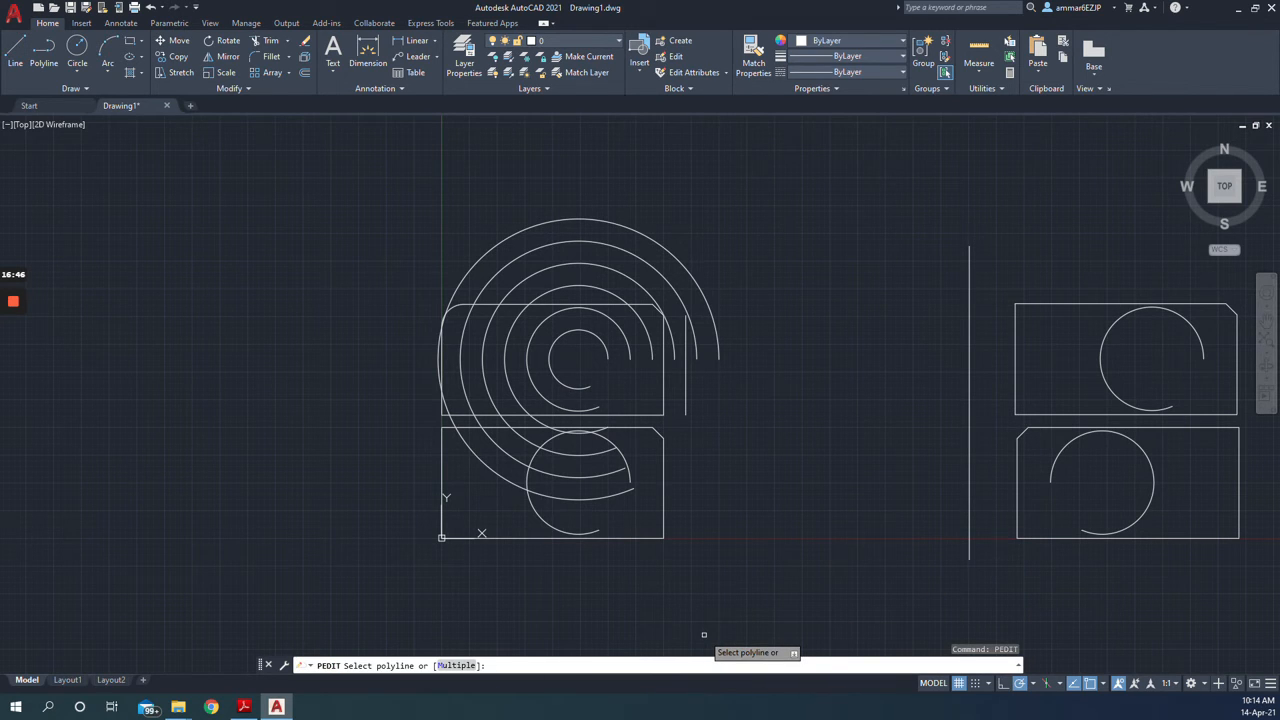
{"action": "left_click", "coordinate": [709, 311]}
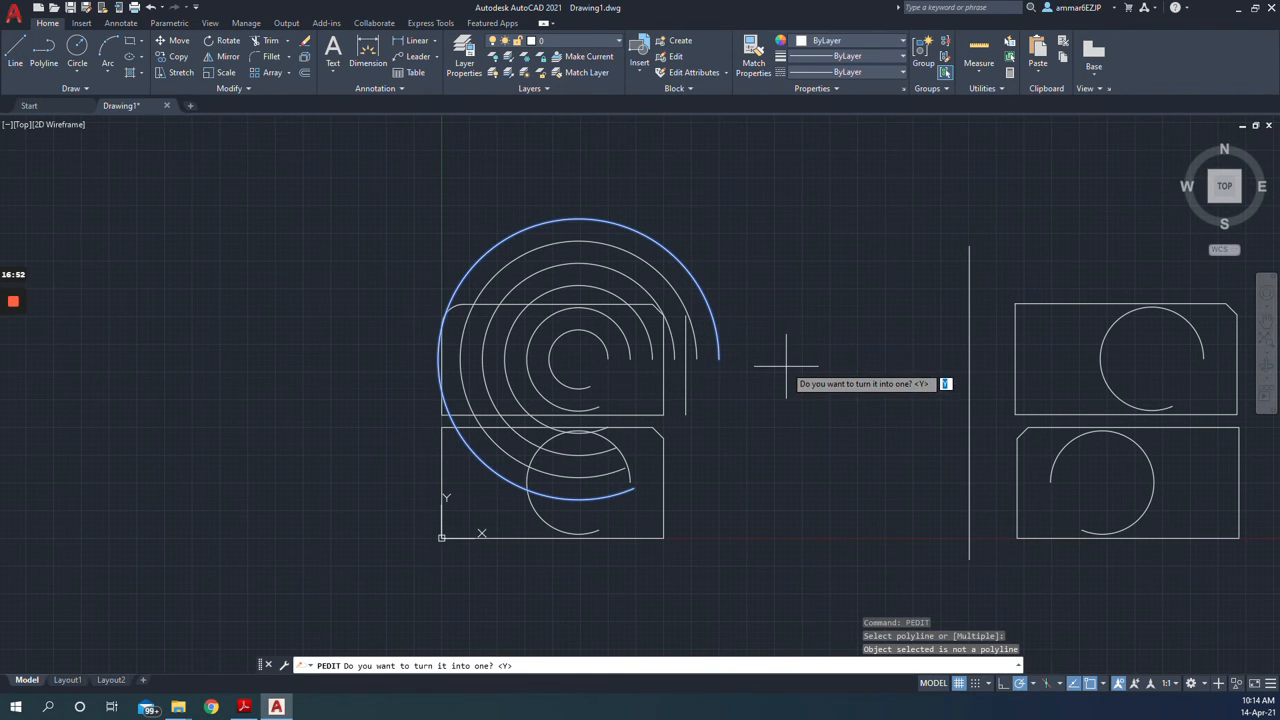
{"action": "key", "text": "Return"}
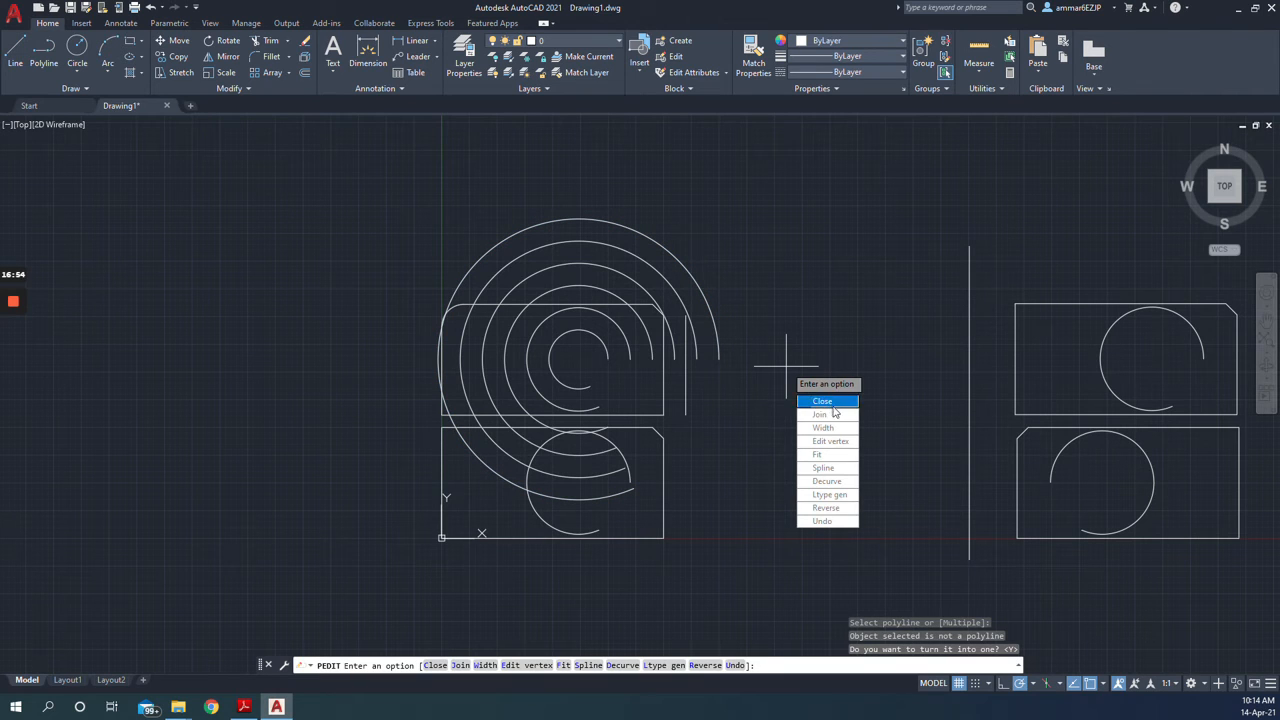
{"action": "left_click", "coordinate": [822, 400]}
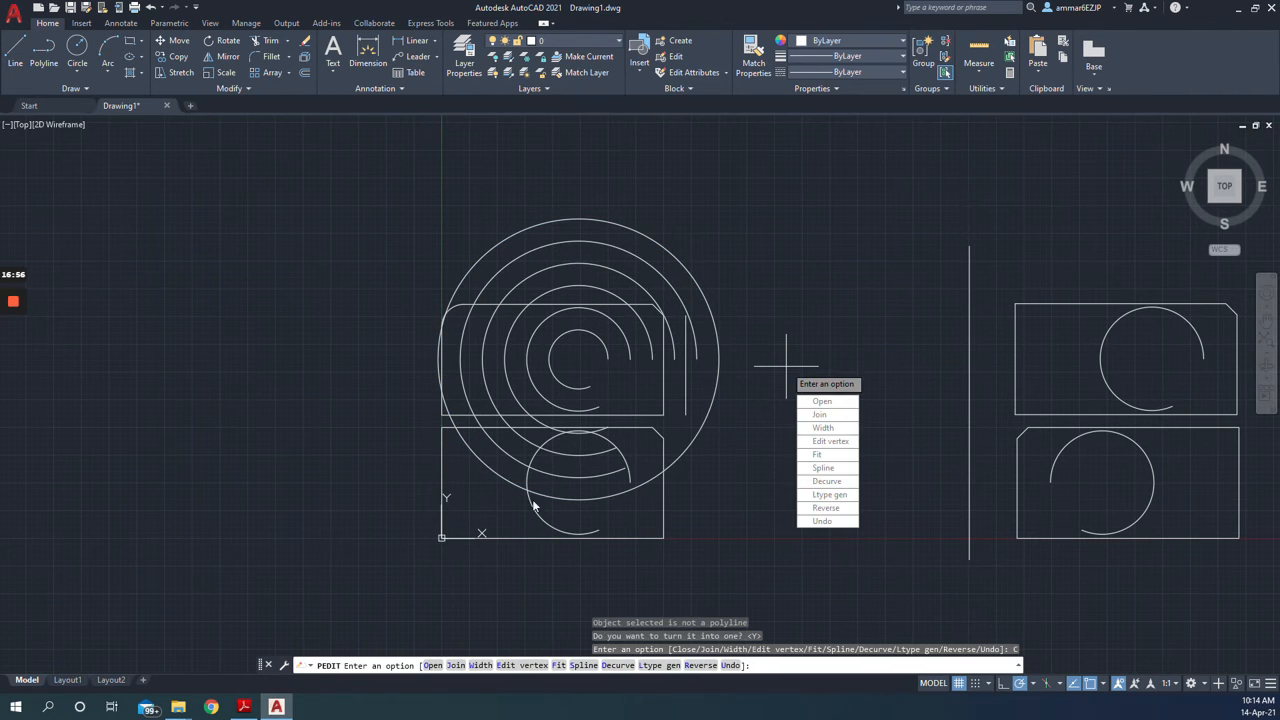
{"action": "left_click", "coordinate": [838, 456]}
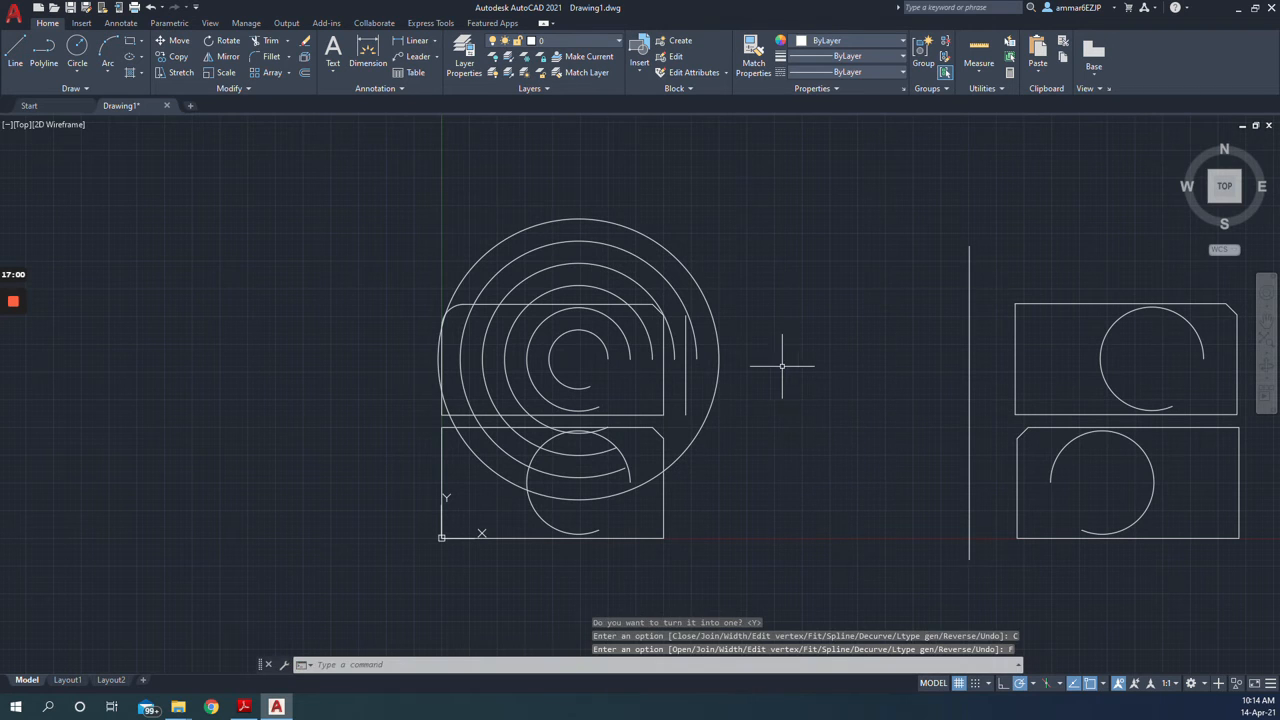
Use Pedit to turn the second-outermost arc into a polyline
{"action": "key", "text": "Return"}
{"action": "left_click", "coordinate": [693, 337]}
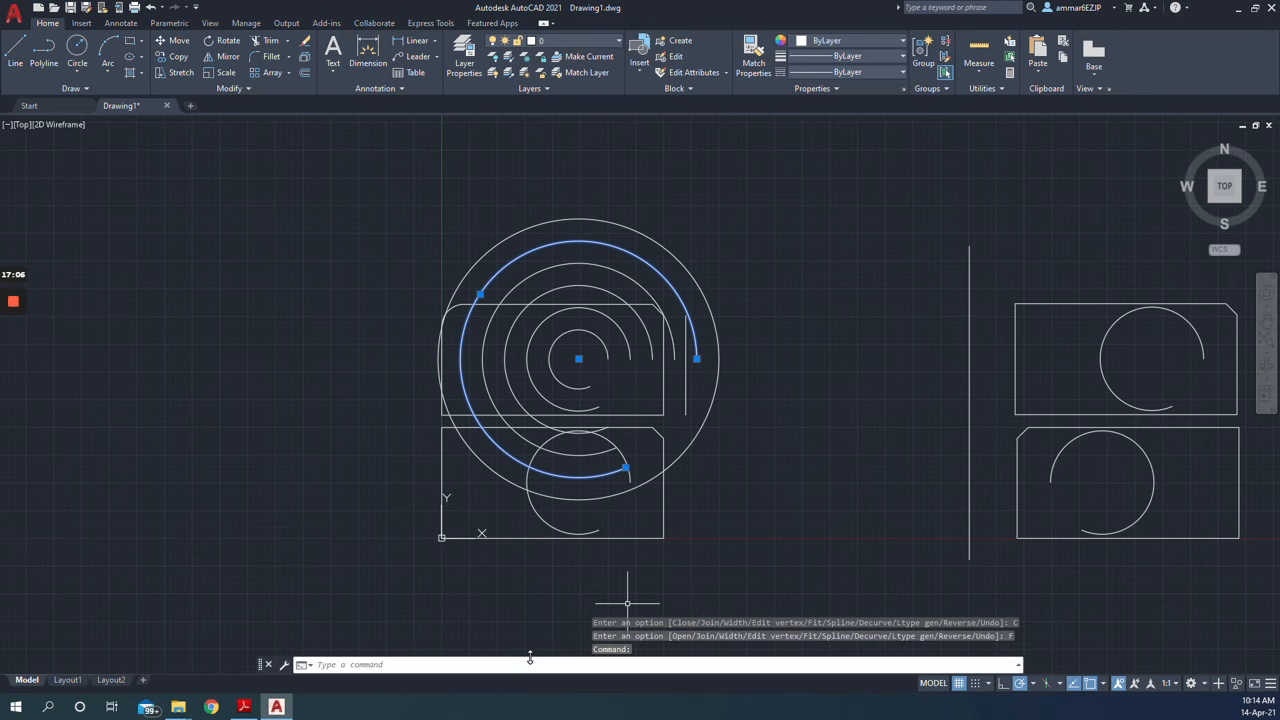
{"action": "type", "text": "pedit"}
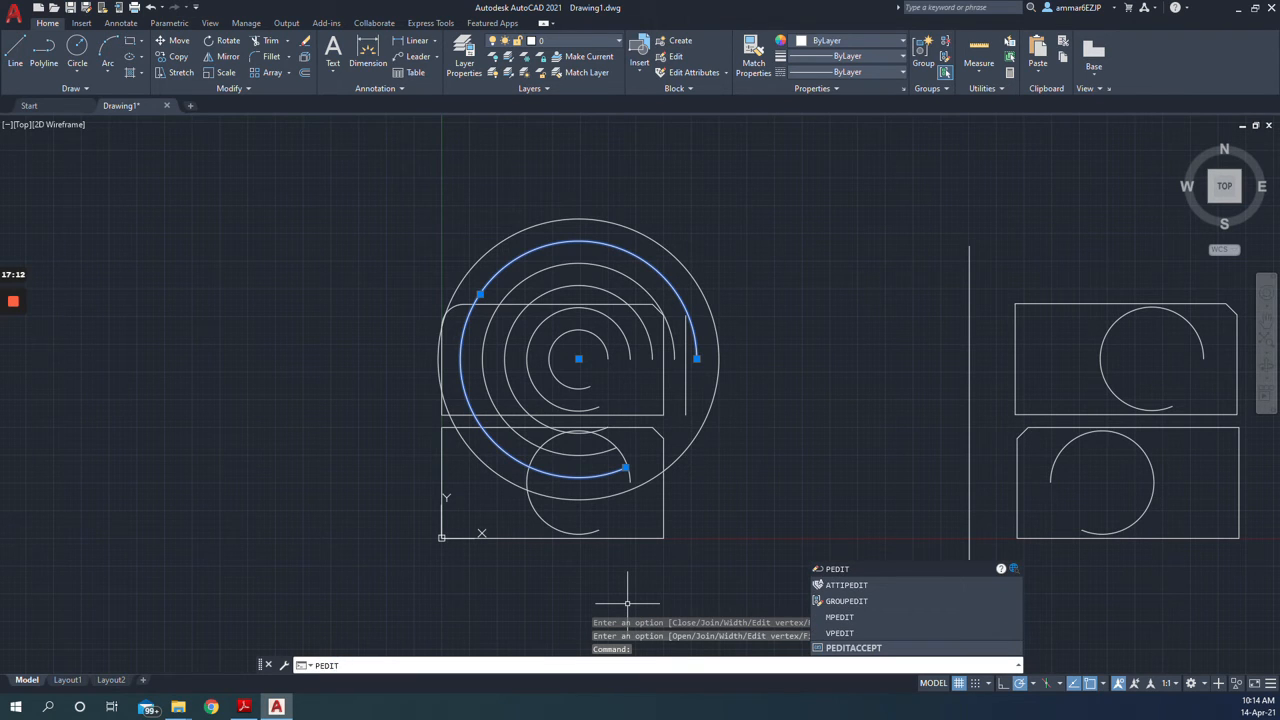
{"action": "key", "text": "Return"}
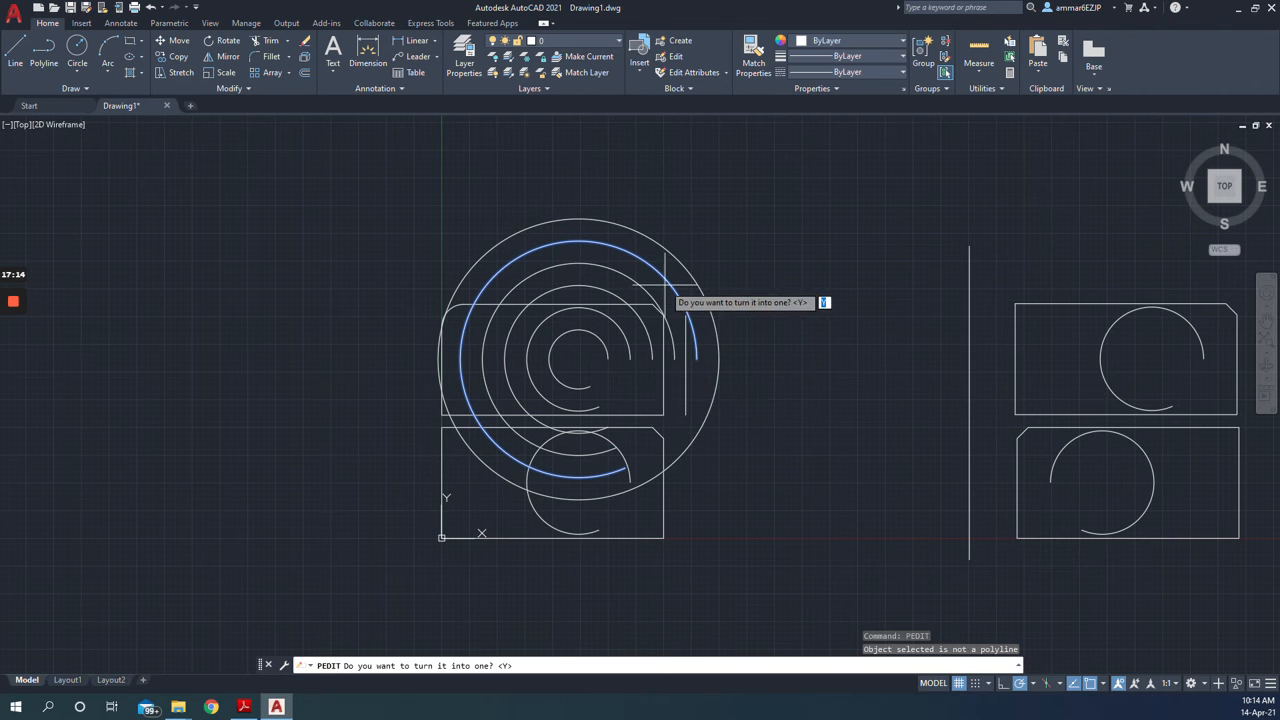
{"action": "key", "text": "Return"}
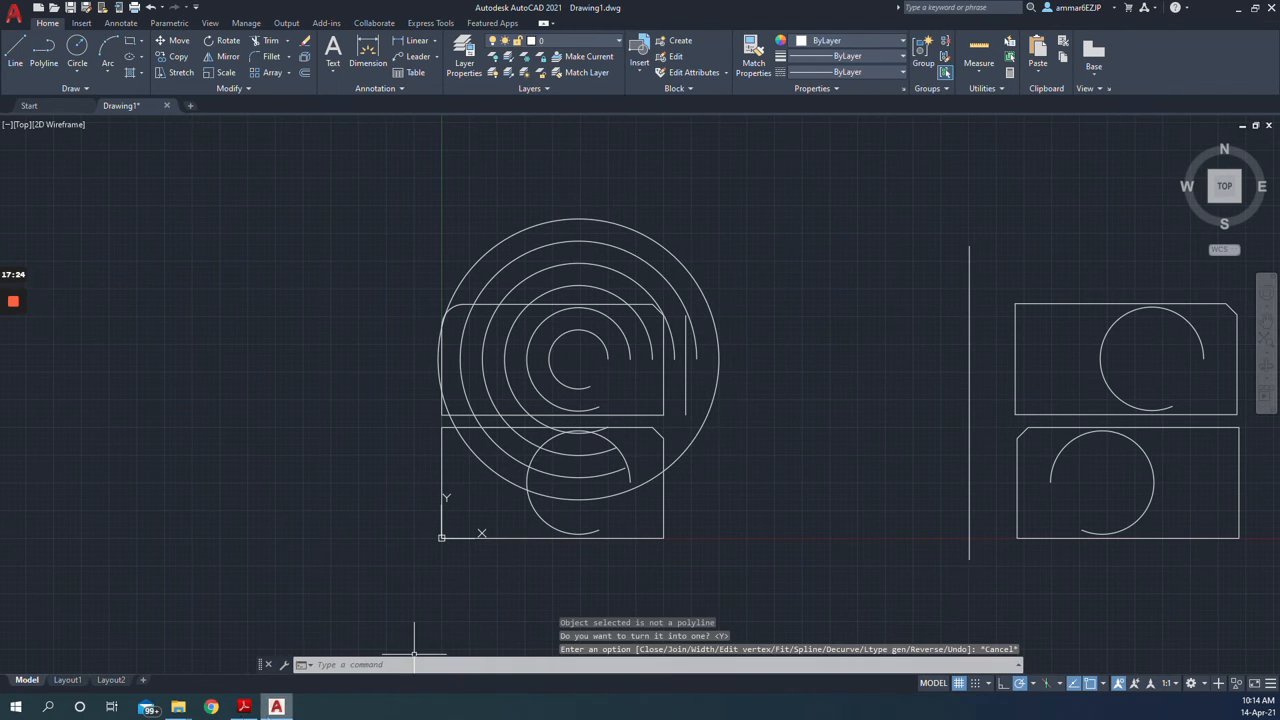
Switch to Adobe Reader, read the Pedit and Rotate command slides and return to AutoCAD
{"action": "left_click", "coordinate": [241, 708]}
{"action": "scroll", "coordinate": [307, 567], "scroll_direction": "down", "scroll_amount": 2}
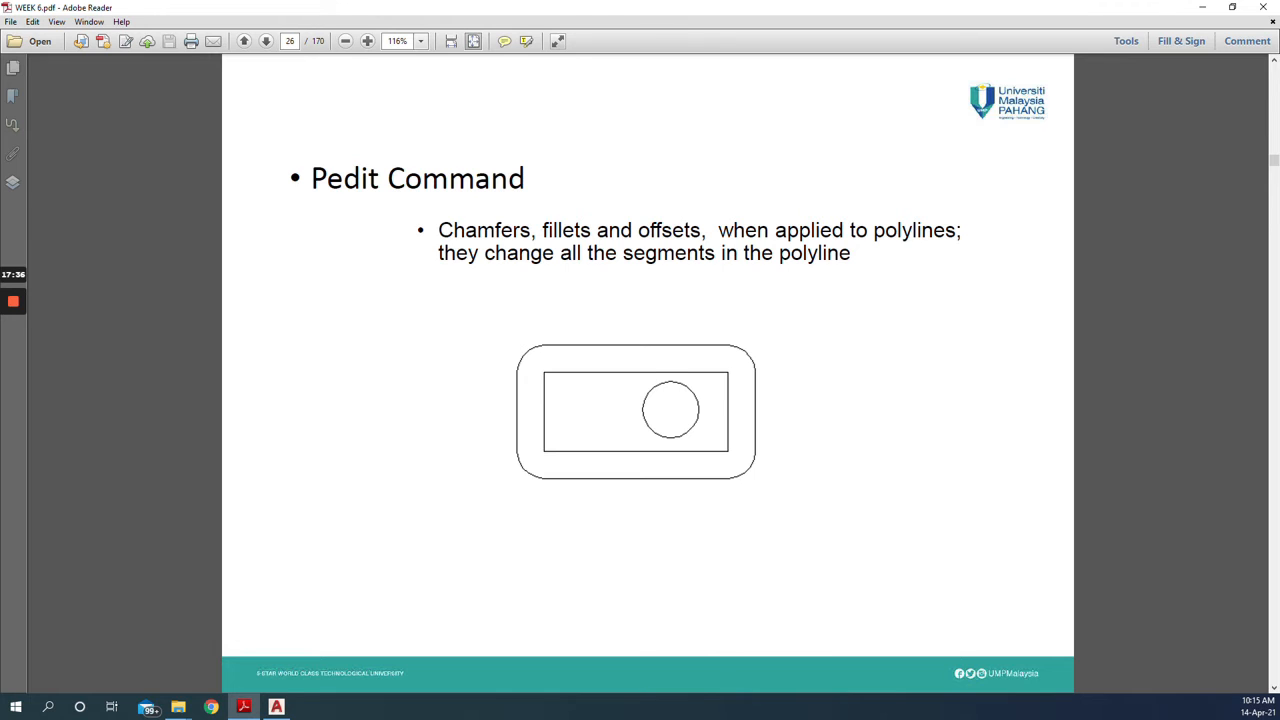
{"action": "key", "text": "Right"}
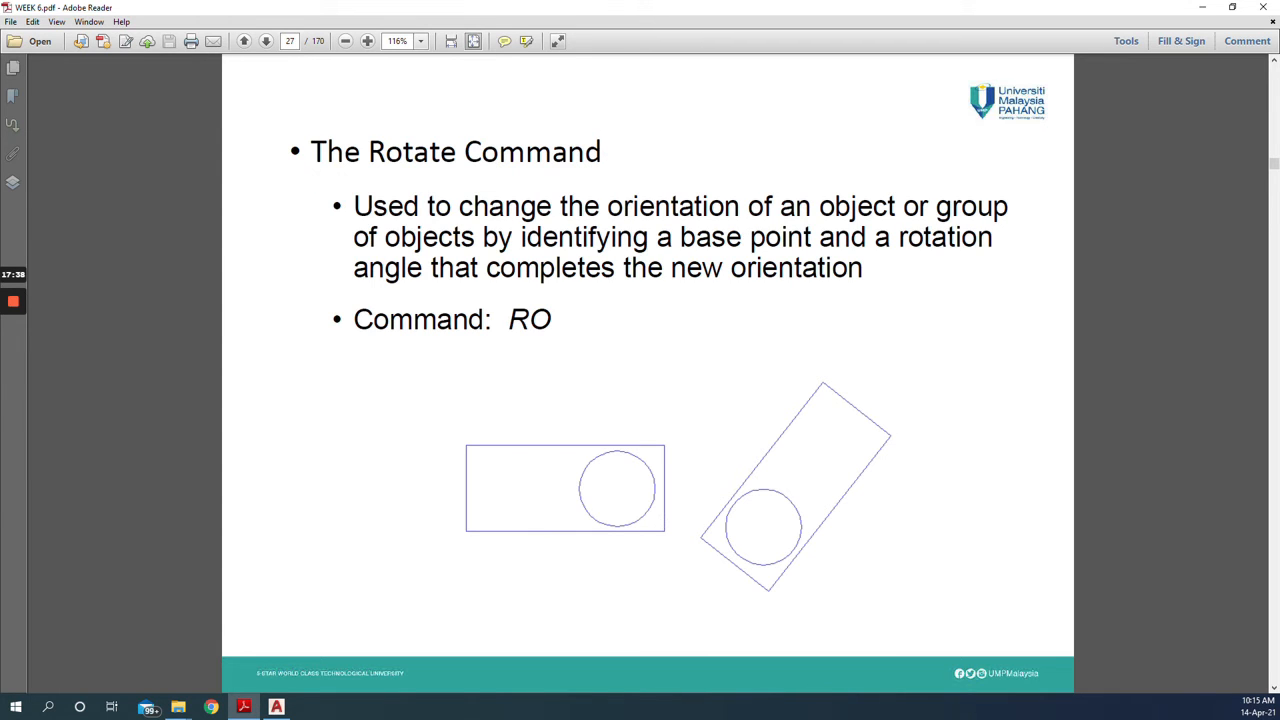
{"action": "left_click", "coordinate": [281, 707]}
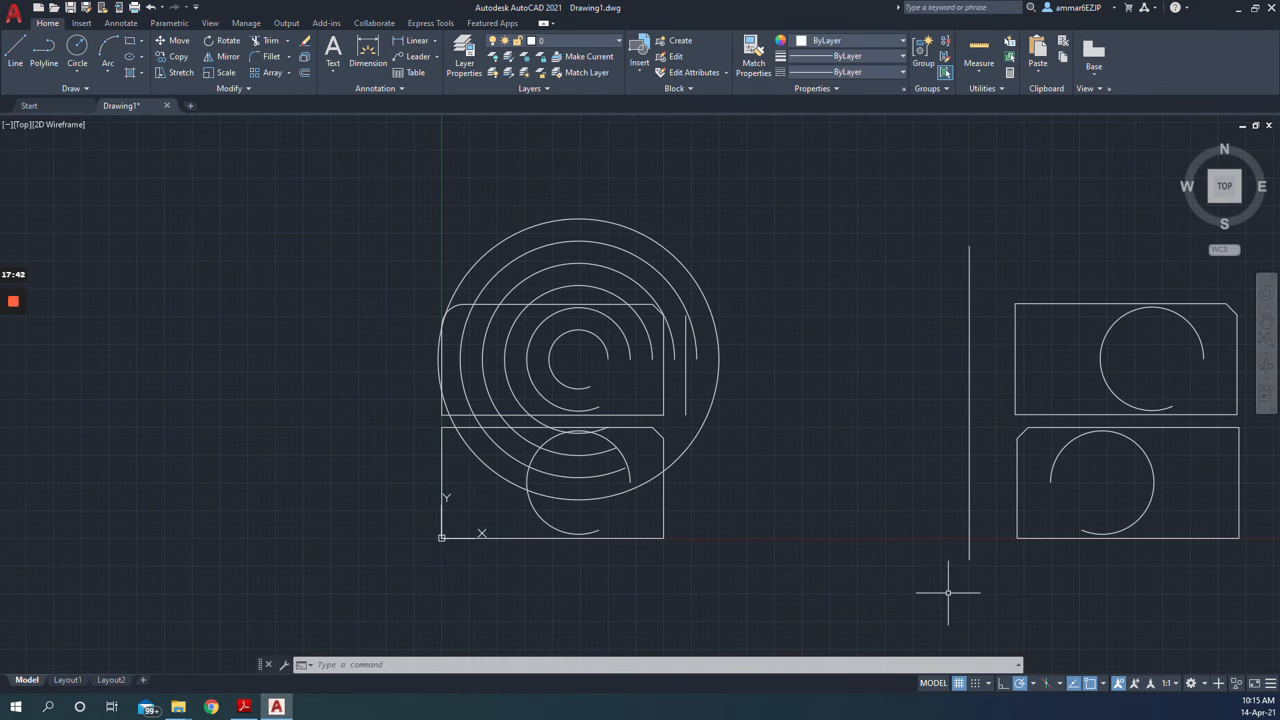
Rotate the upper-right rectangle and its arc 90° counterclockwise about the rectangle's lower-left corner
{"action": "scroll", "coordinate": [949, 591], "scroll_direction": "down", "scroll_amount": 2}
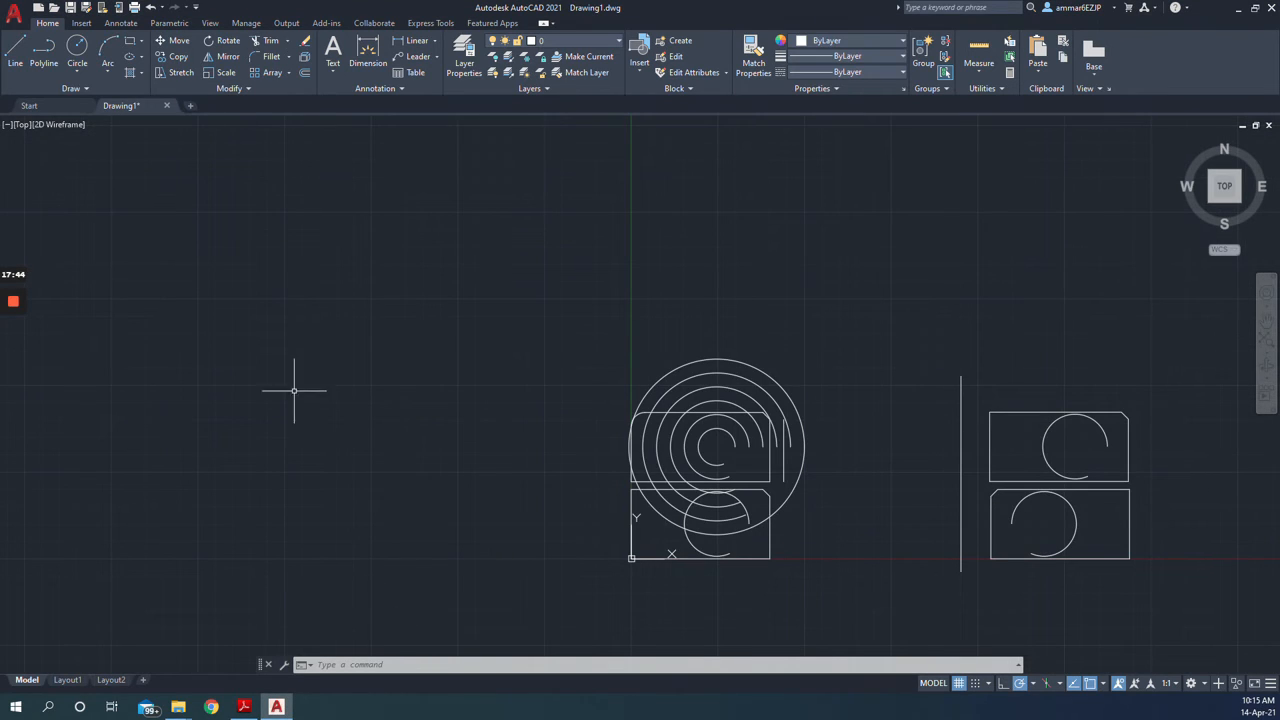
{"action": "left_click", "coordinate": [225, 44]}
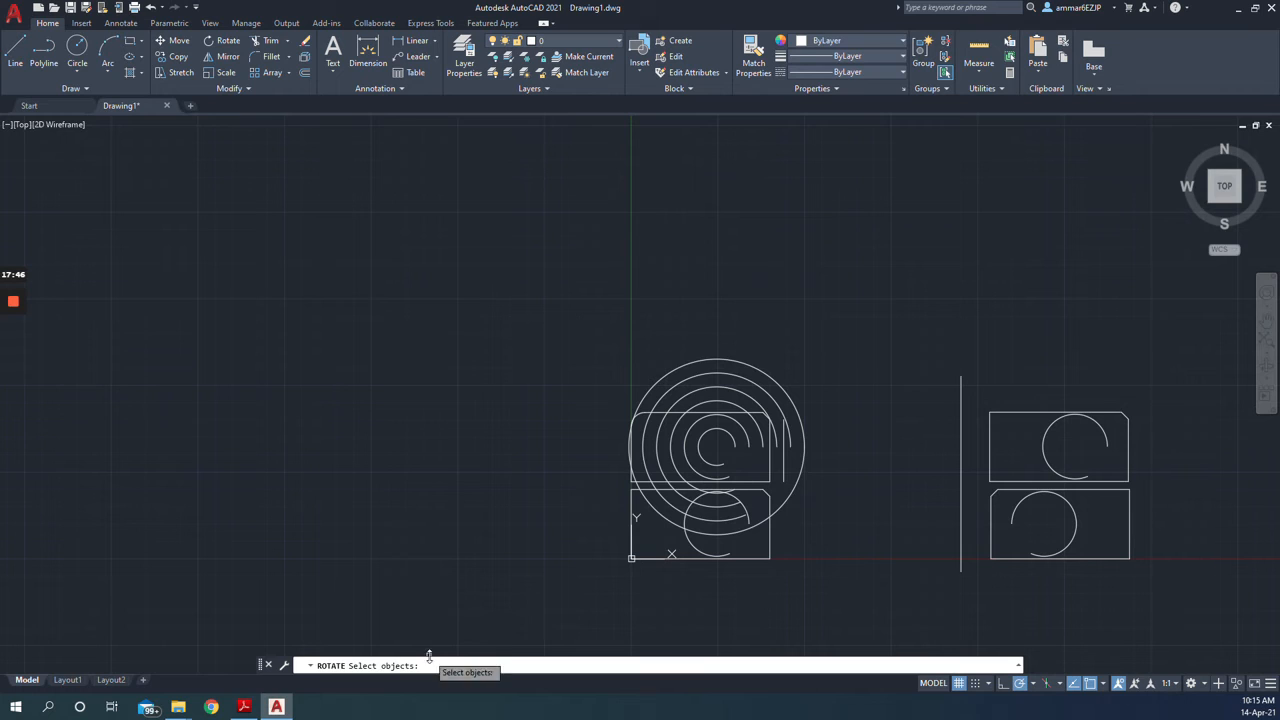
{"action": "left_click", "coordinate": [1046, 410]}
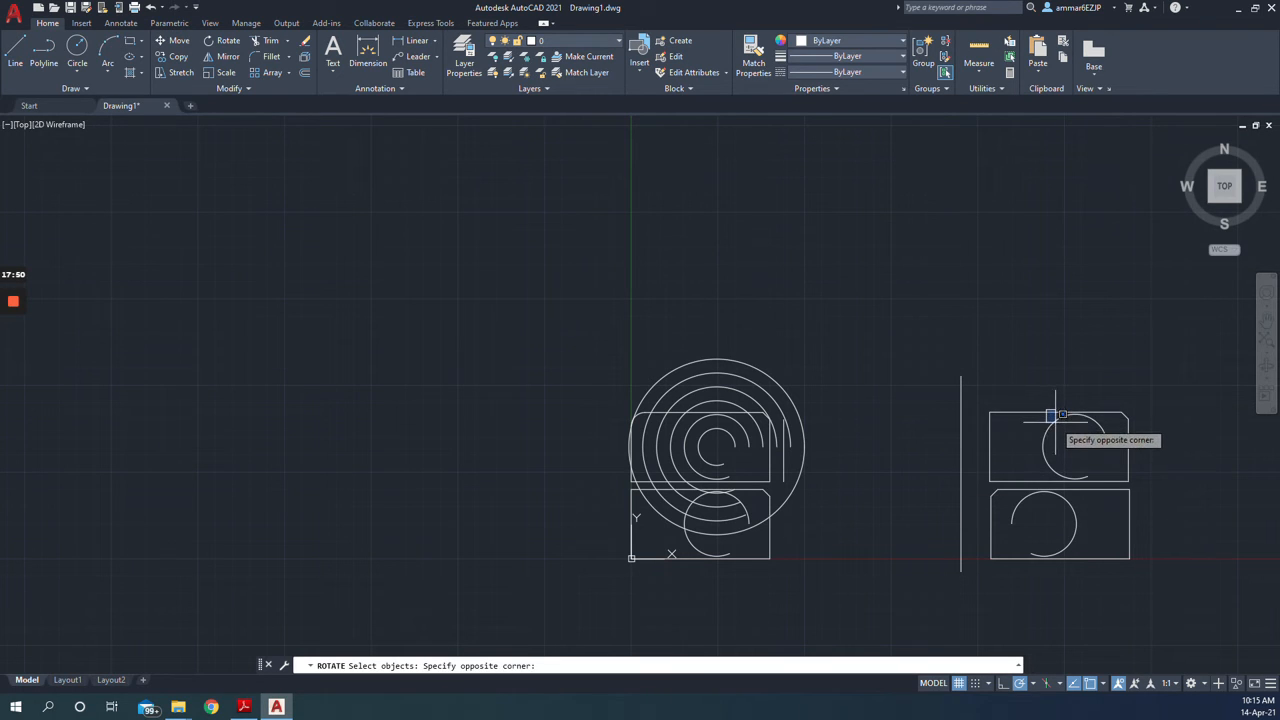
{"action": "left_click", "coordinate": [1055, 422]}
{"action": "left_click", "coordinate": [1055, 422]}
{"action": "left_click", "coordinate": [1046, 412]}
{"action": "key", "text": "Return"}
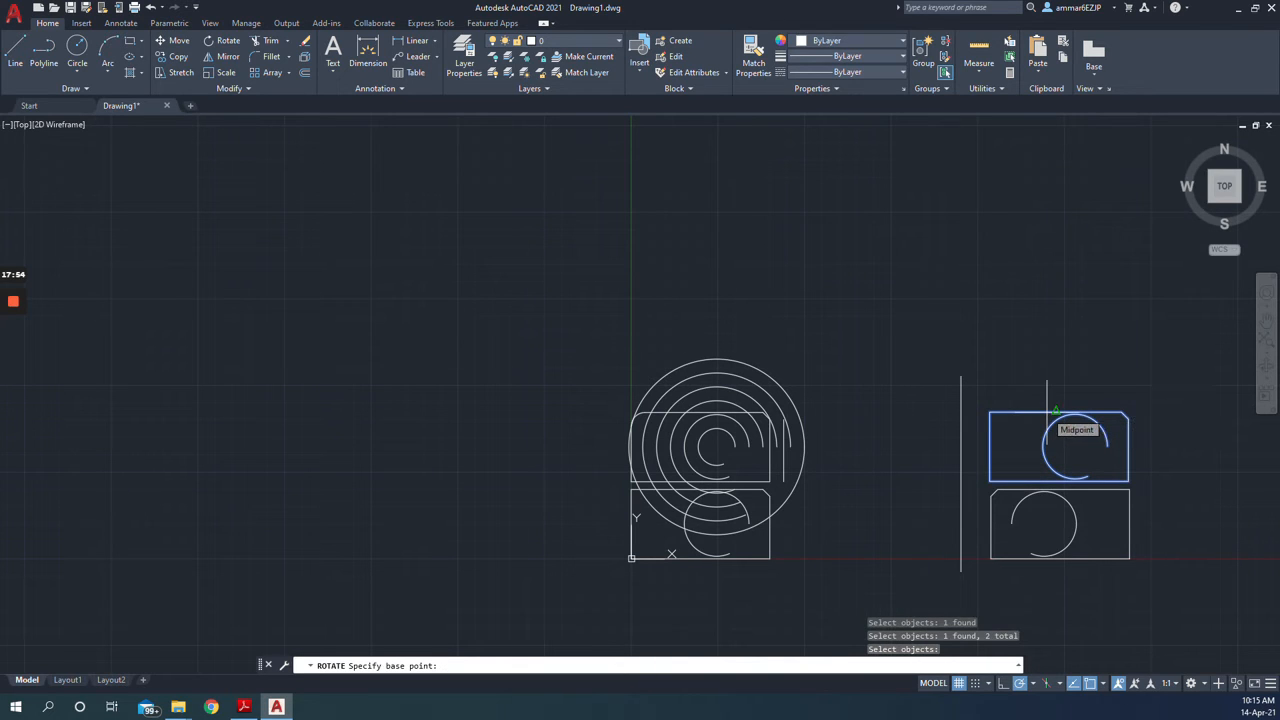
{"action": "left_click", "coordinate": [989, 481]}
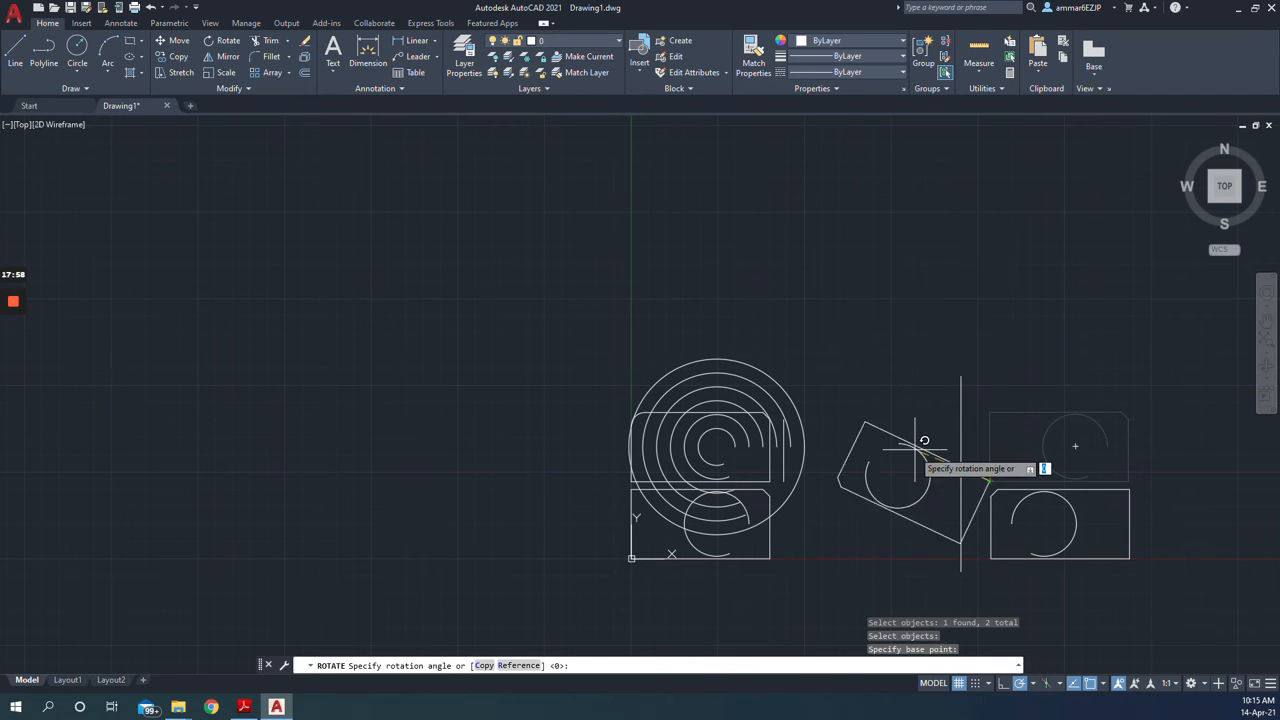
{"action": "left_click", "coordinate": [990, 369]}
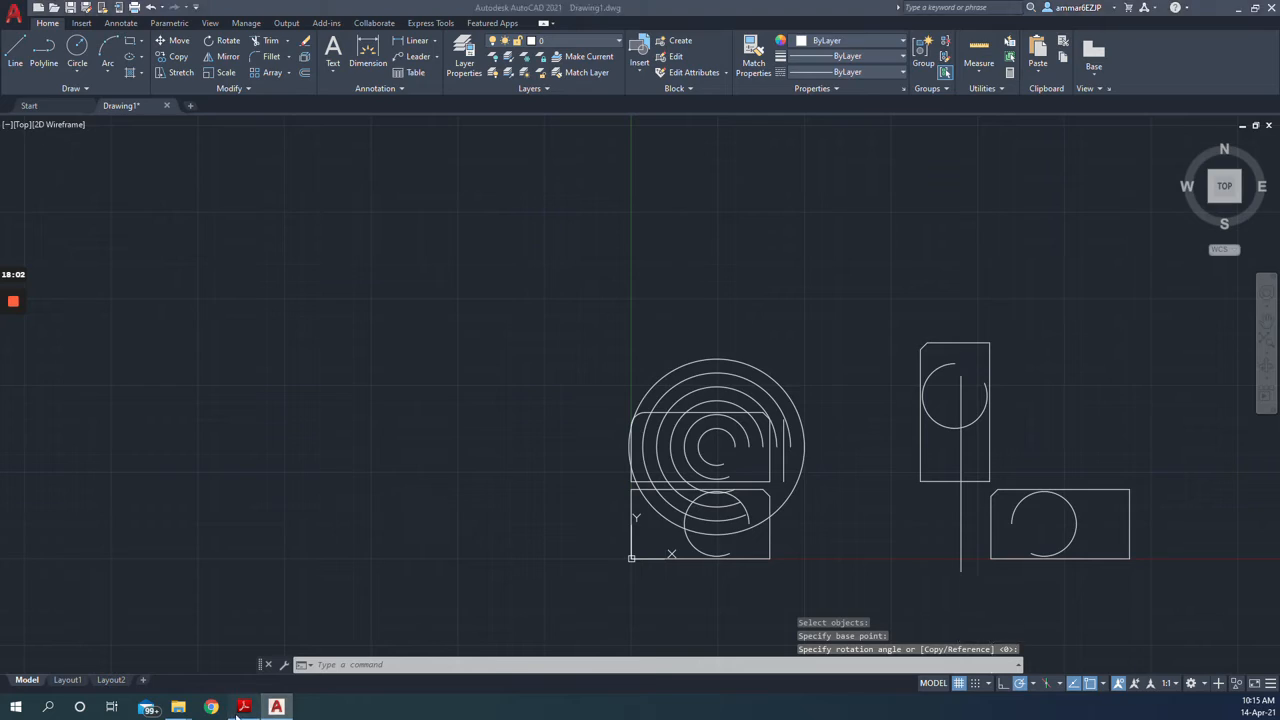
Switch to Adobe Reader, read the Scale command slide and return to AutoCAD
{"action": "left_click", "coordinate": [243, 707]}
{"action": "scroll", "coordinate": [337, 482], "scroll_direction": "down", "scroll_amount": 3}
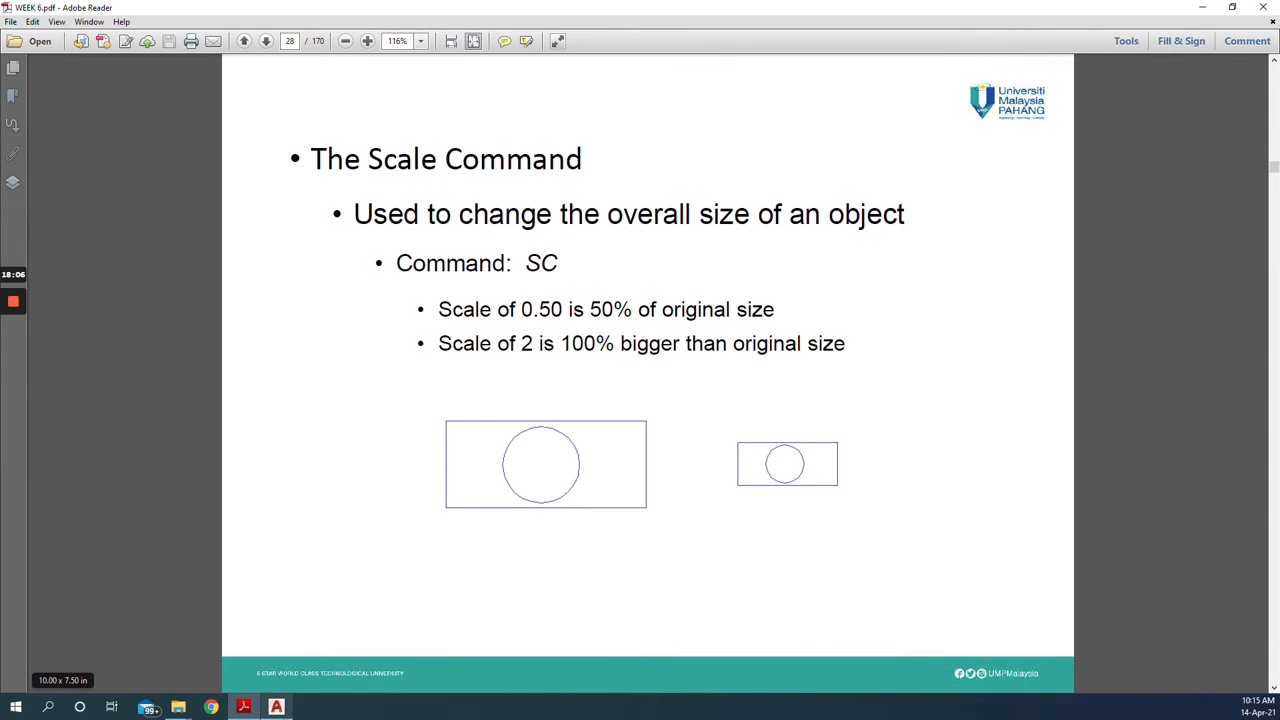
{"action": "left_click", "coordinate": [276, 707]}
Scale the lower-right rectangle and its arc down to about a fifth of their size, using the arc's centre as base point
{"action": "type", "text": "sc"}
{"action": "key", "text": "Return"}
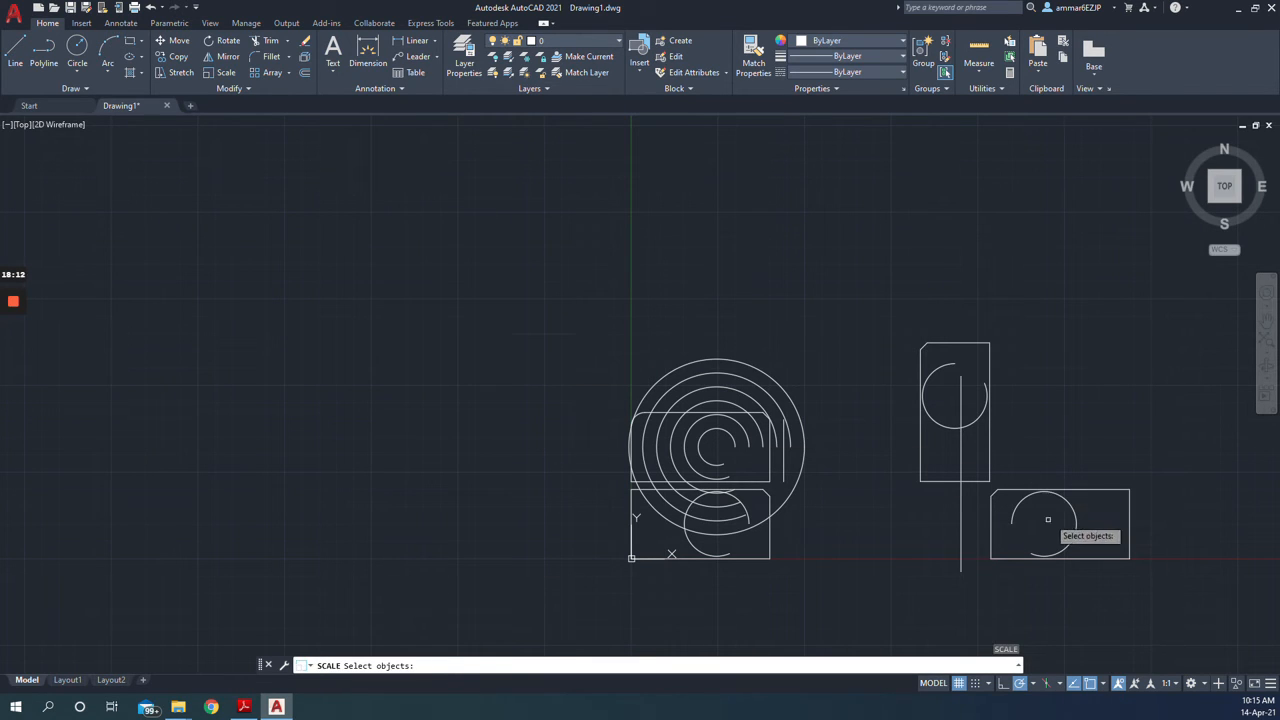
{"action": "left_click", "coordinate": [1086, 490]}
{"action": "left_click", "coordinate": [1071, 507]}
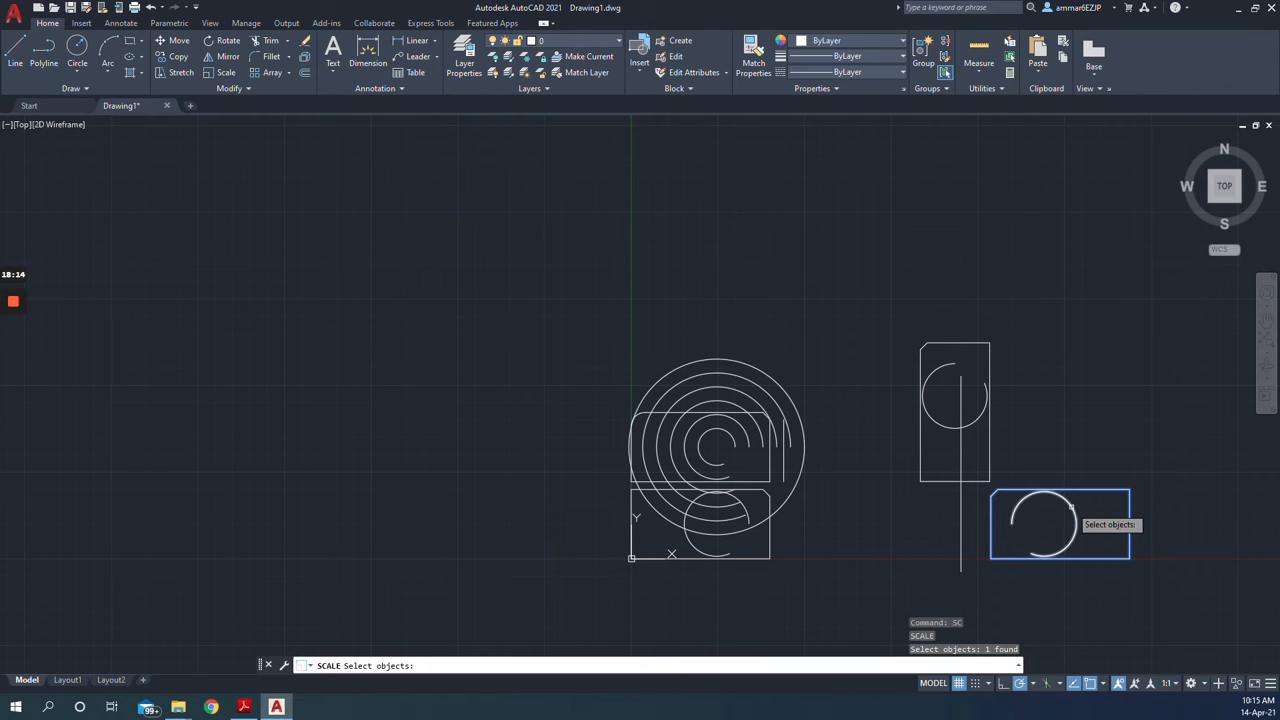
{"action": "key", "text": "Return"}
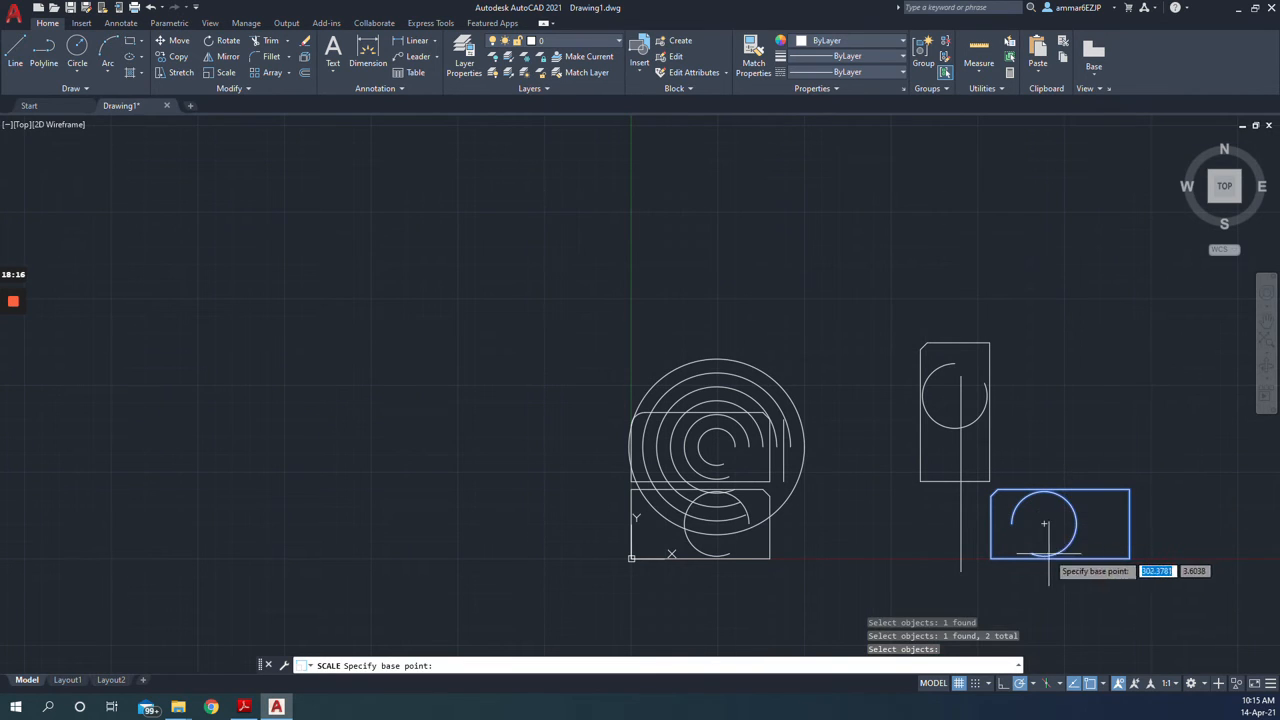
{"action": "left_click", "coordinate": [1044, 523]}
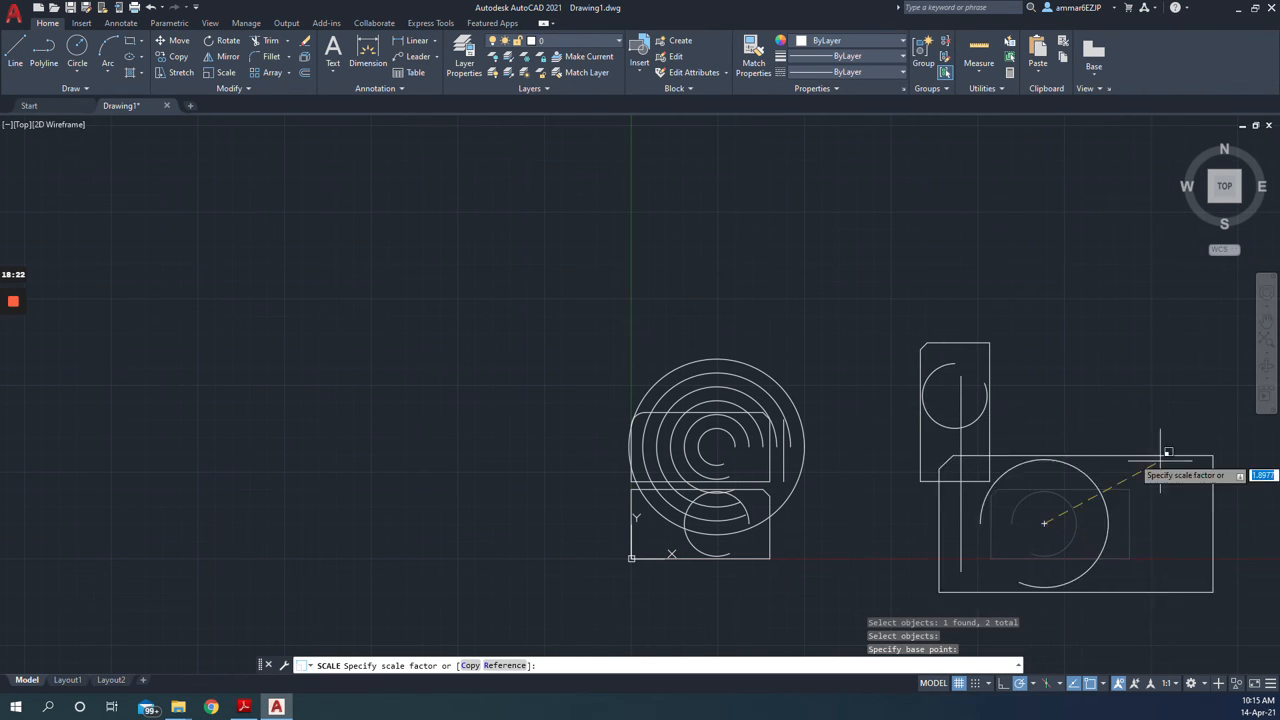
{"action": "left_click", "coordinate": [1050, 524]}
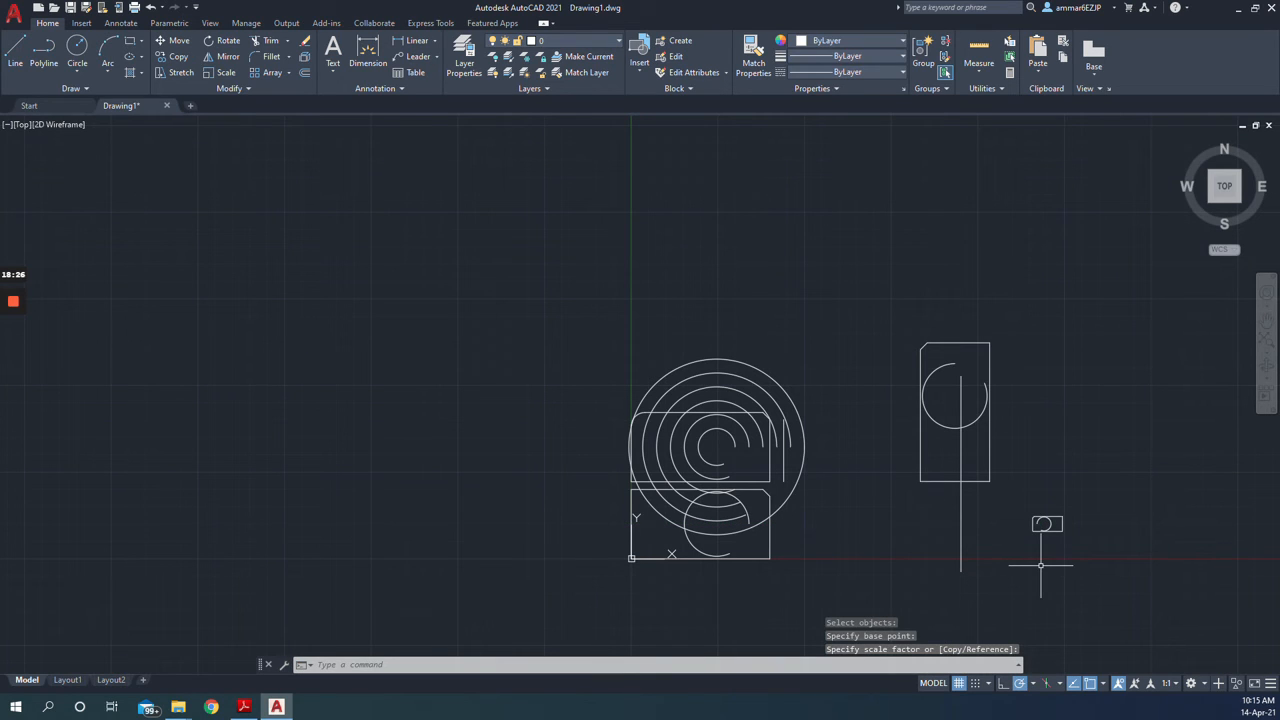
Switch to Adobe Reader, read the Stretch command slide and return to AutoCAD
{"action": "left_click", "coordinate": [246, 706]}
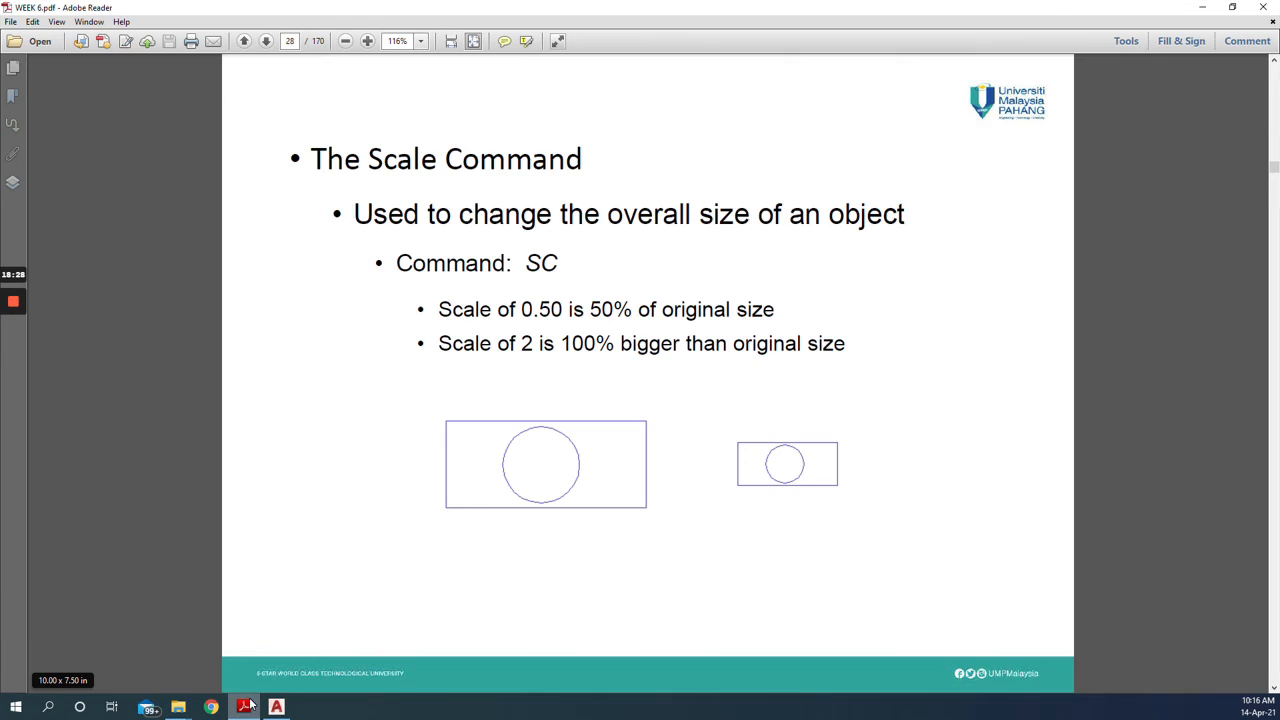
{"action": "scroll", "coordinate": [326, 449], "scroll_direction": "down", "scroll_amount": 1}
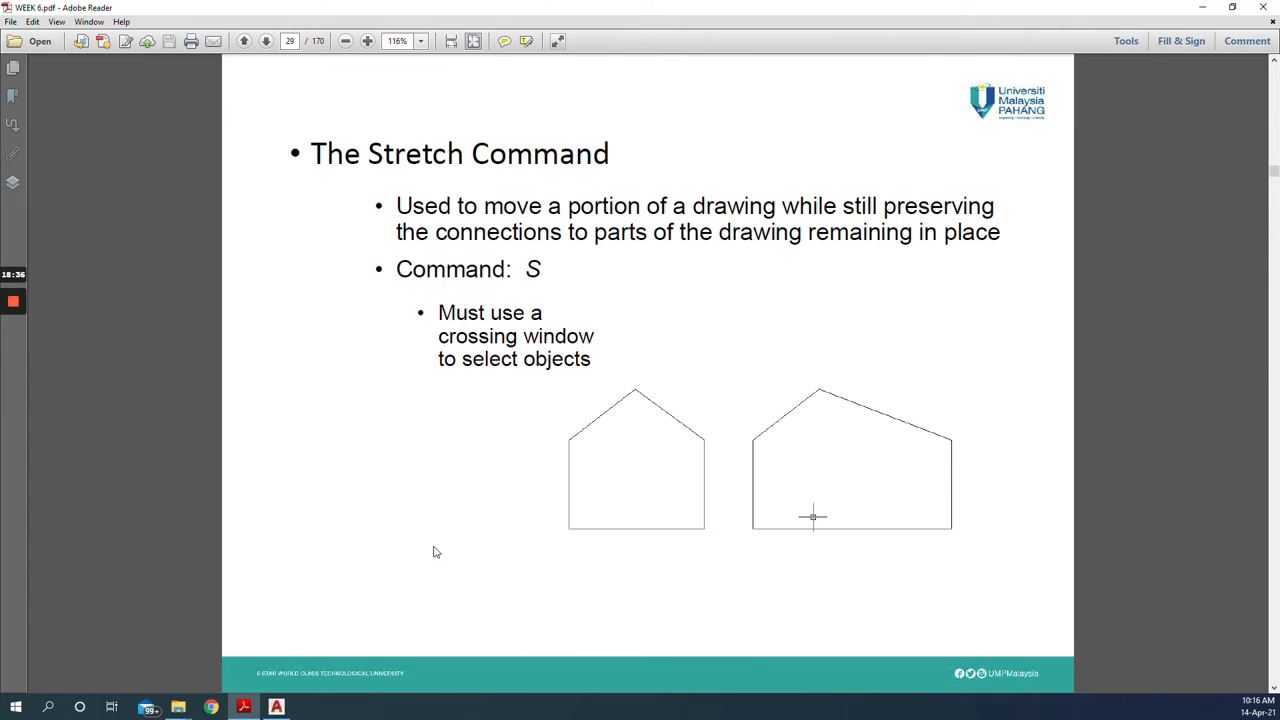
{"action": "left_click", "coordinate": [276, 707]}
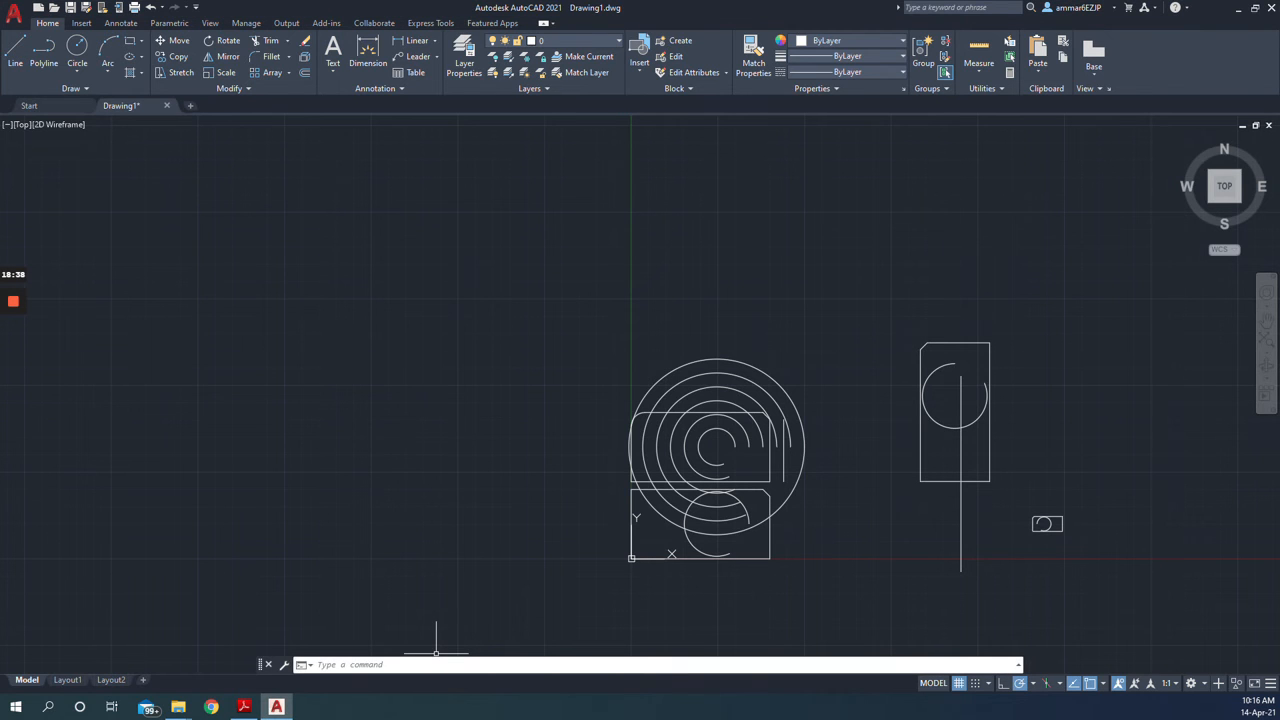
Apply Stretch to the rotated rectangle and its arc, entering 50 for the base point and shifting both to the left of the vertical line
{"action": "key", "text": "Return"}
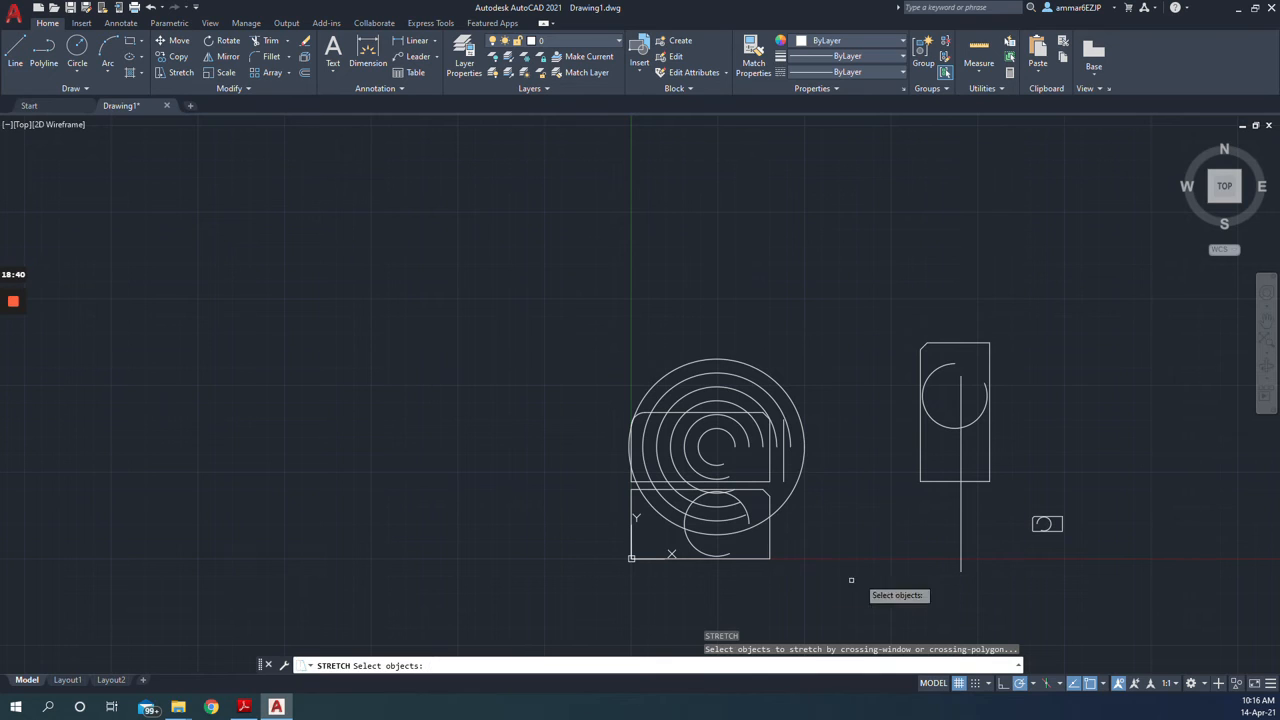
{"action": "left_click", "coordinate": [977, 482]}
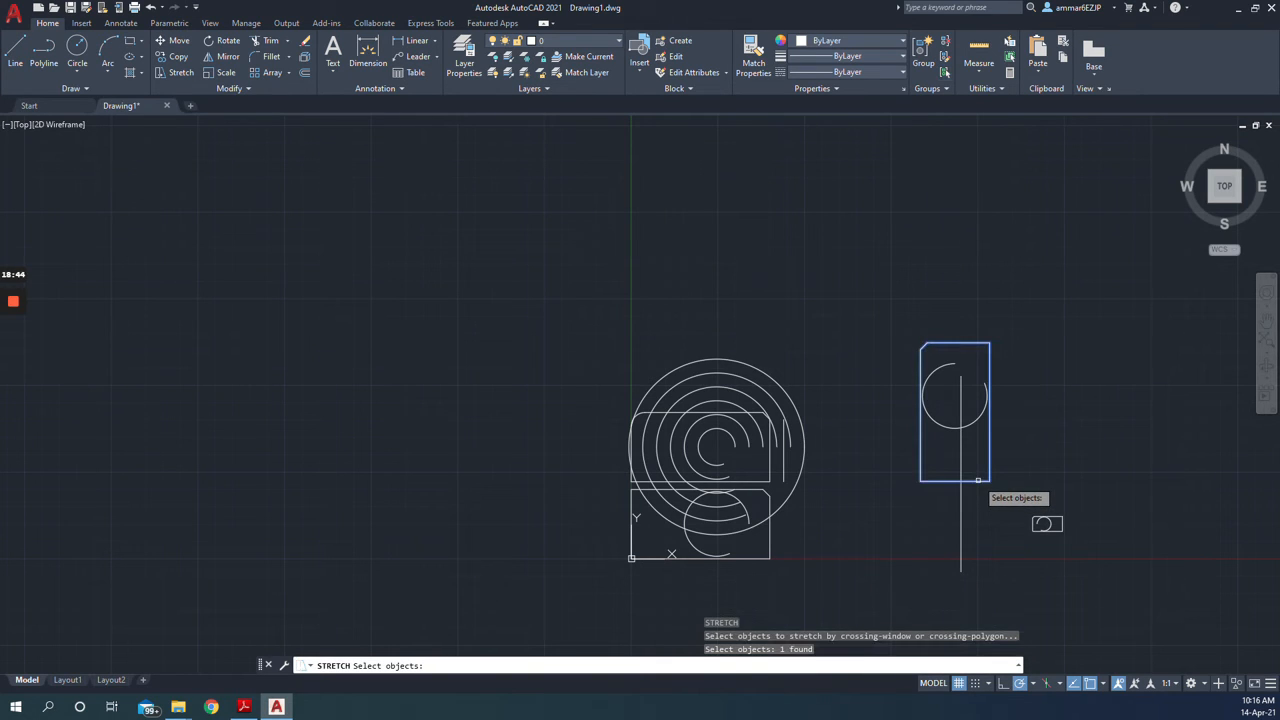
{"action": "left_click", "coordinate": [971, 424]}
{"action": "key", "text": "Return"}
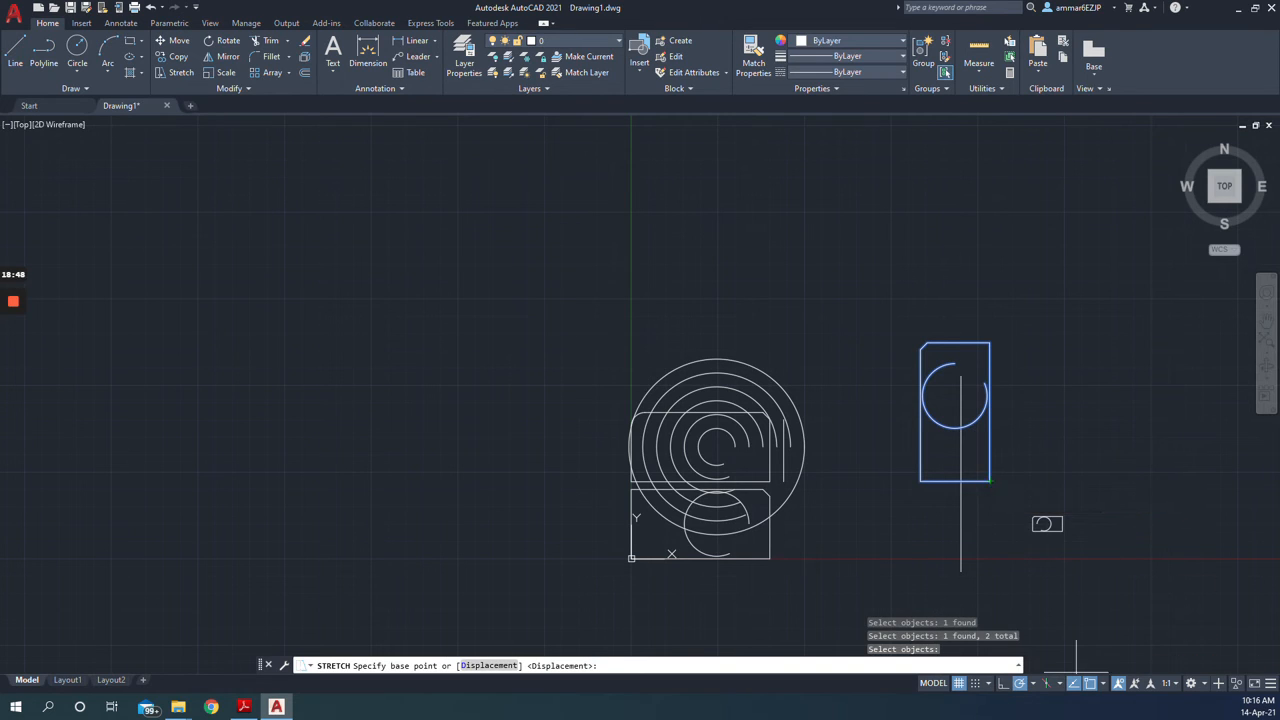
{"action": "type", "text": "50"}
{"action": "key", "text": "Return"}
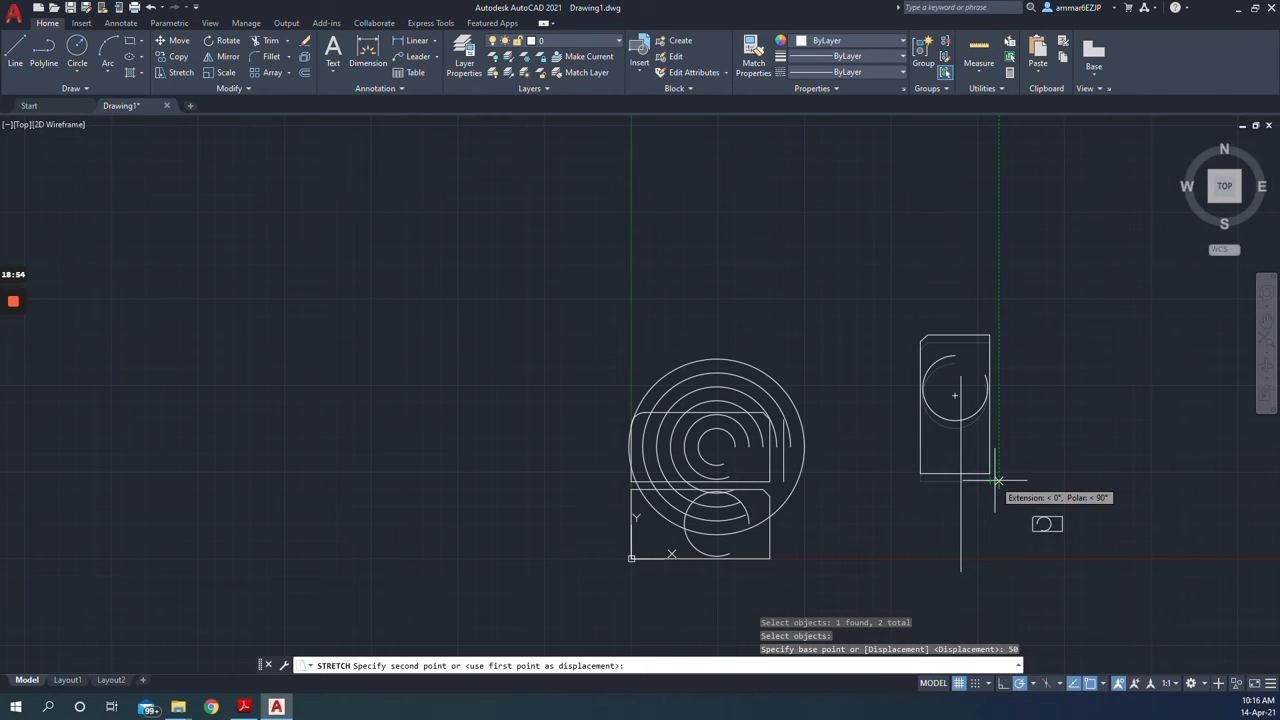
{"action": "left_click", "coordinate": [920, 482]}
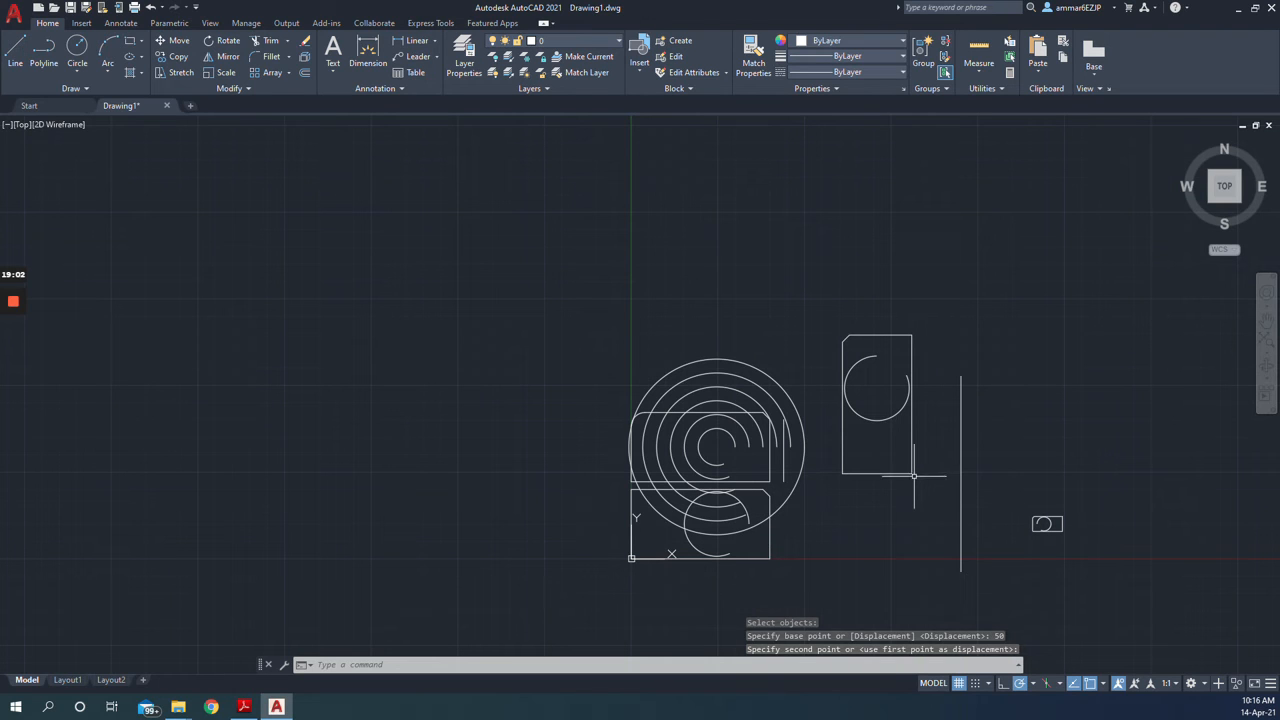
Switch to Adobe Reader and advance from the Stretch slide to the Trim command slide
{"action": "left_click", "coordinate": [232, 709]}
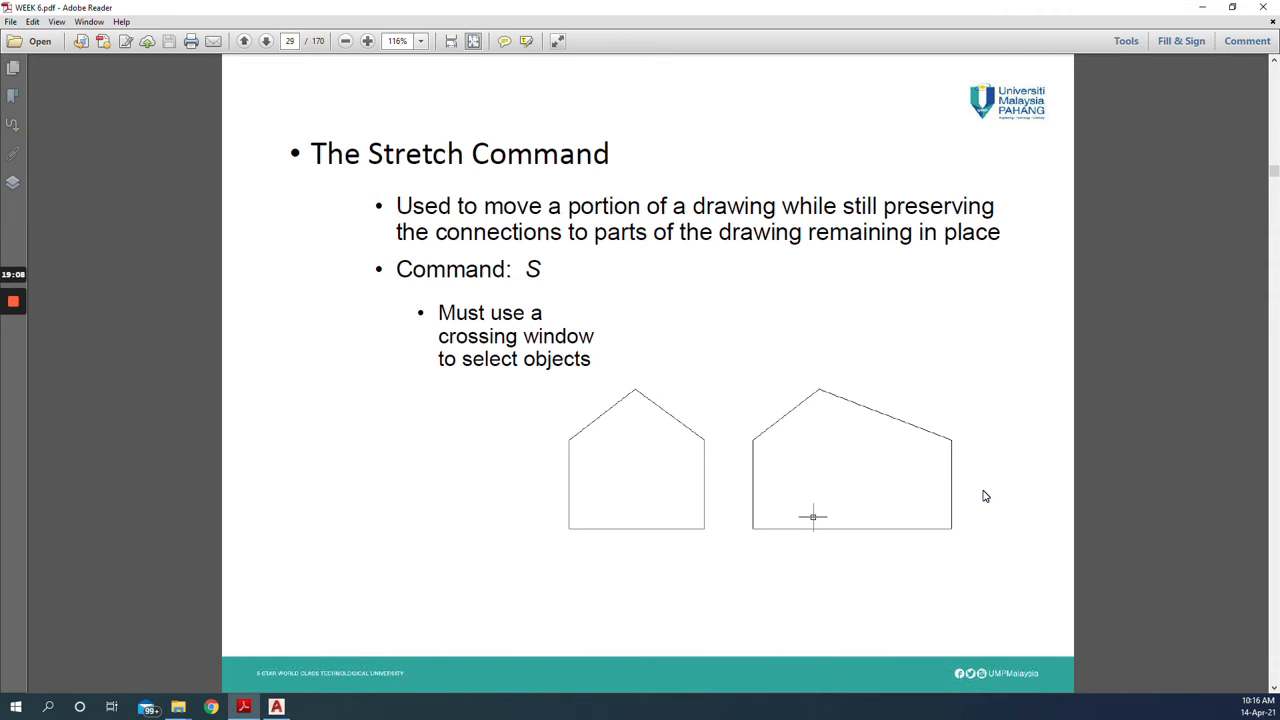
{"action": "key", "text": "Page_Down"}
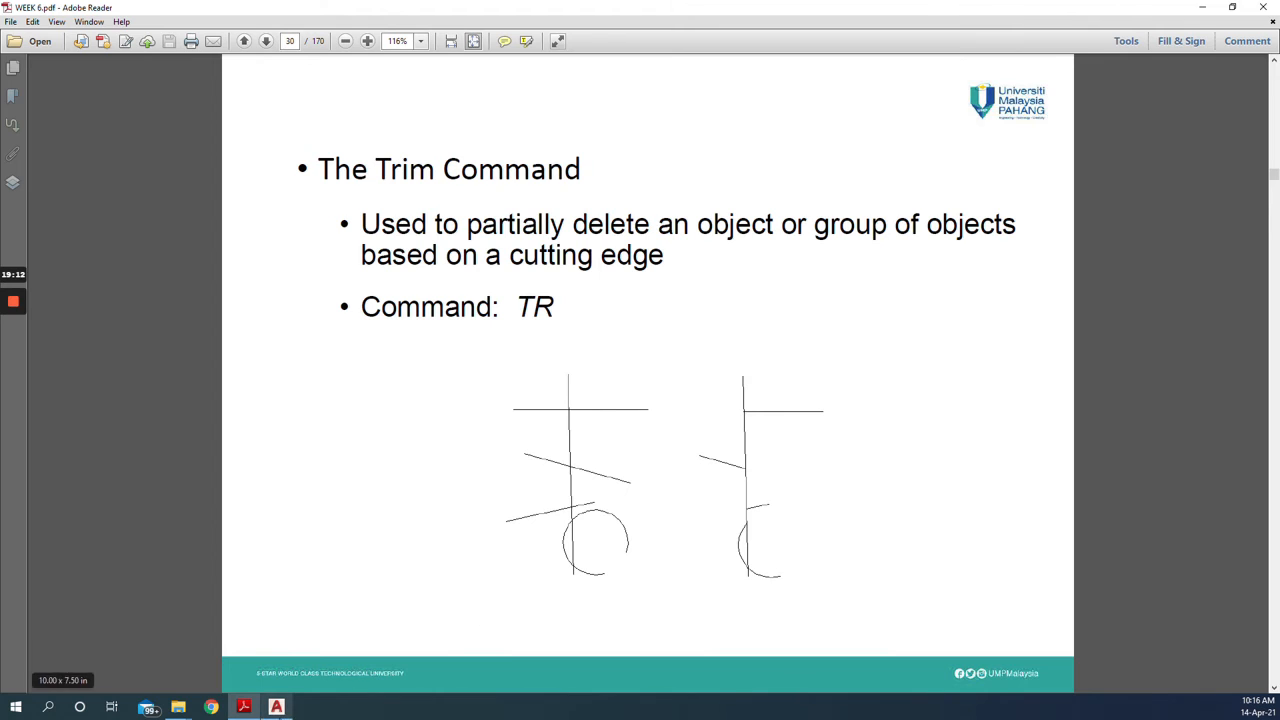
Switch to AutoCAD and trim away the circle and arc portions outside the two left rectangles, along with the two freestanding vertical lines
{"action": "left_click", "coordinate": [276, 707]}
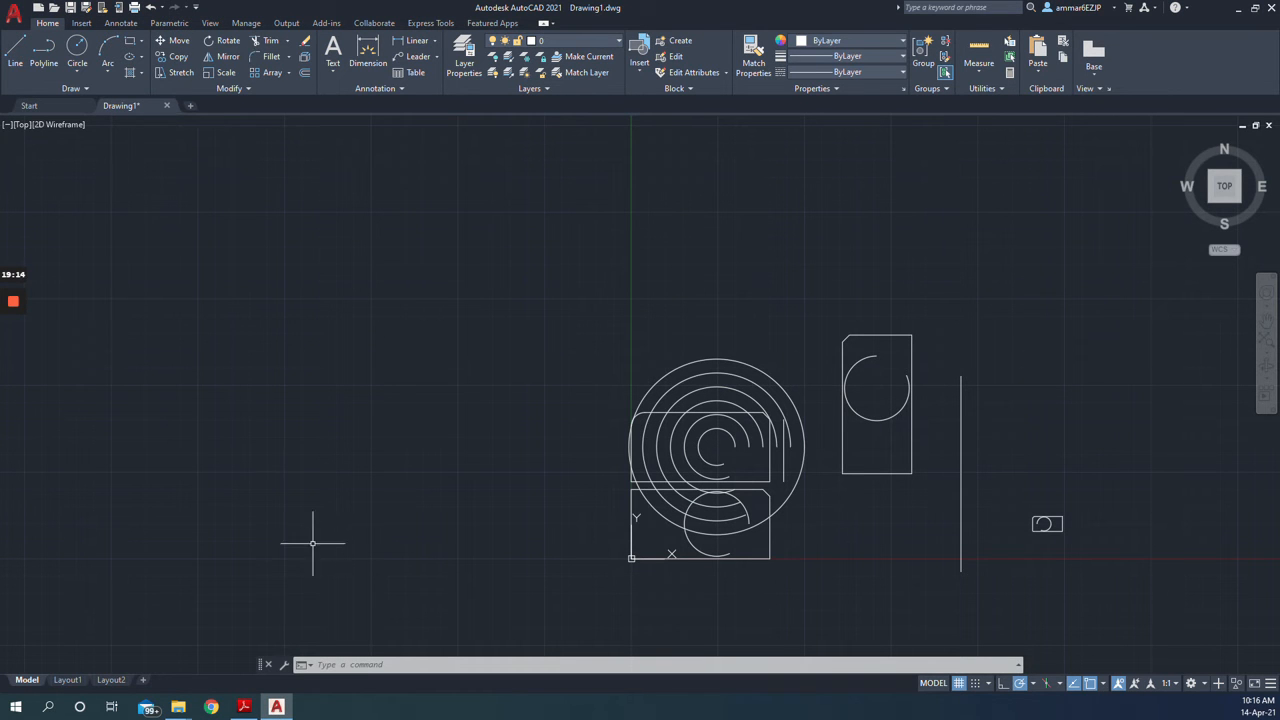
{"action": "type", "text": "tr"}
{"action": "key", "text": "Return"}
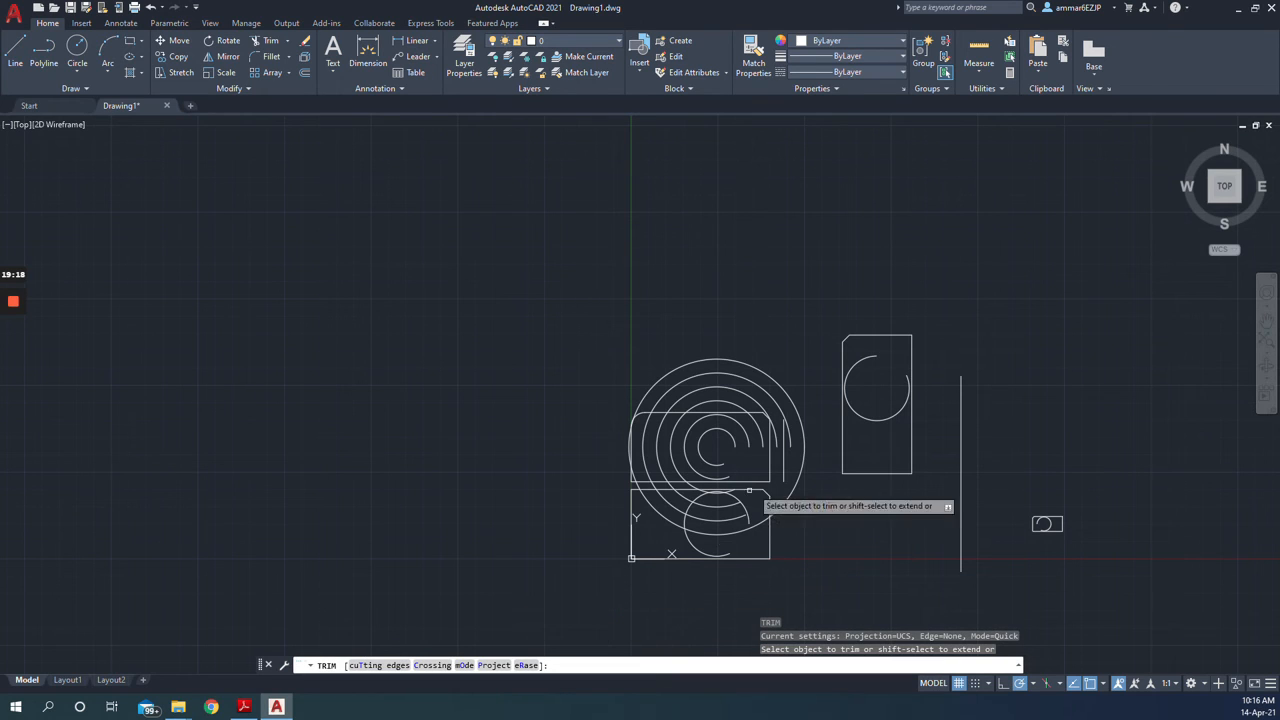
{"action": "mouse_move", "coordinate": [834, 512]}
{"action": "left_mouse_down"}
{"action": "mouse_move", "coordinate": [805, 420]}
{"action": "mouse_move", "coordinate": [745, 402]}
{"action": "mouse_move", "coordinate": [638, 404]}
{"action": "left_mouse_up"}
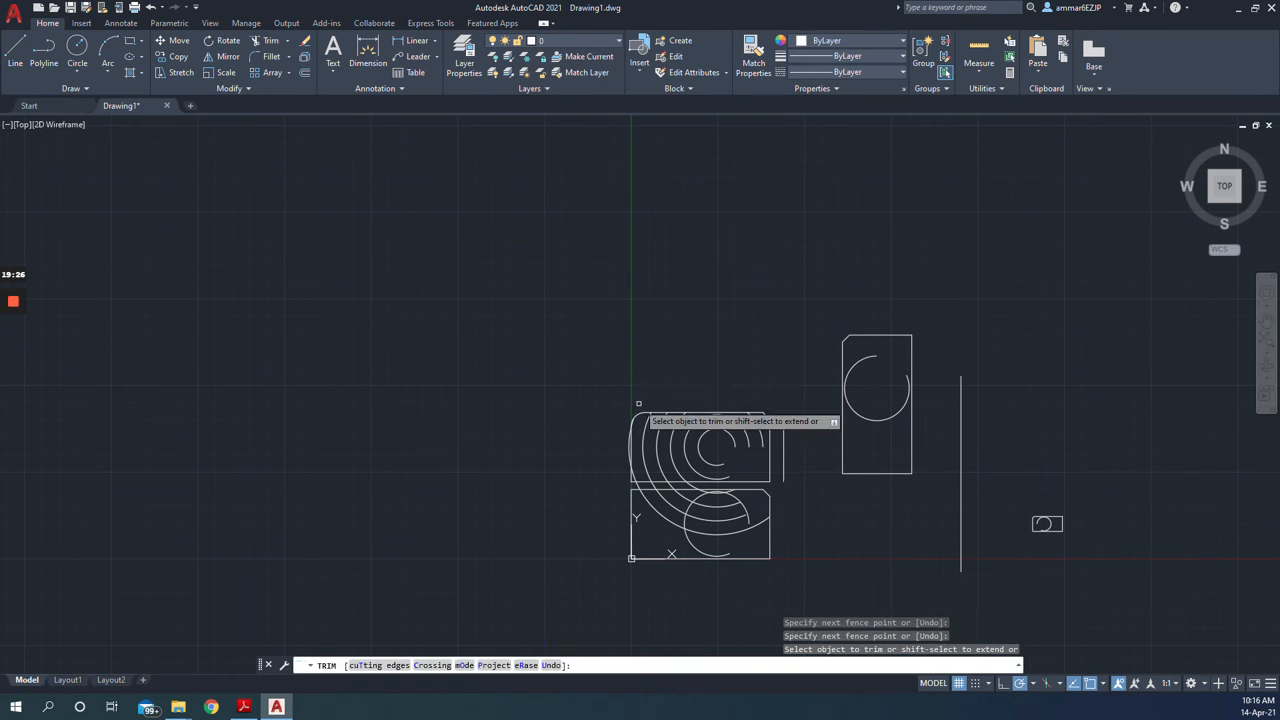
{"action": "mouse_move", "coordinate": [590, 492]}
{"action": "left_mouse_down"}
{"action": "mouse_move", "coordinate": [788, 480]}
{"action": "mouse_move", "coordinate": [780, 428]}
{"action": "left_mouse_up"}
{"action": "mouse_move", "coordinate": [871, 528]}
{"action": "left_mouse_down"}
{"action": "mouse_move", "coordinate": [1097, 429]}
{"action": "mouse_move", "coordinate": [1075, 400]}
{"action": "left_mouse_up"}
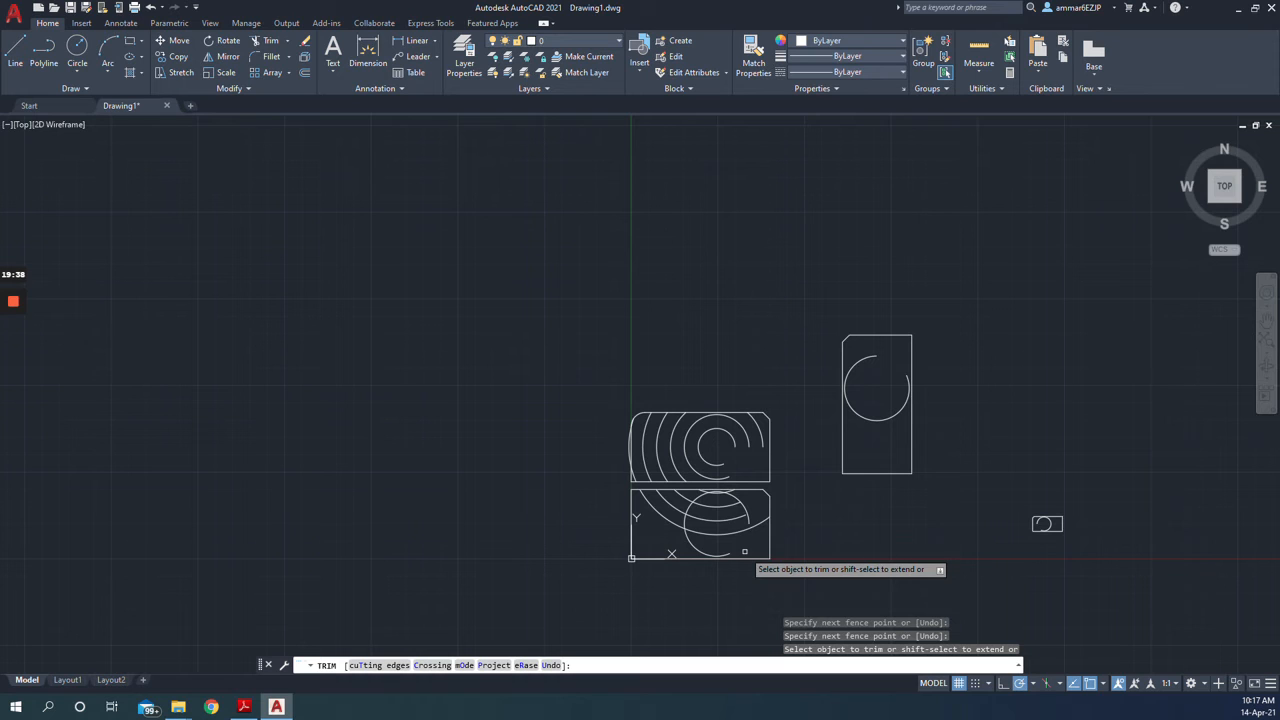
{"action": "scroll", "coordinate": [866, 549], "scroll_direction": "up", "scroll_amount": 1}
{"action": "scroll", "coordinate": [990, 490], "scroll_direction": "up", "scroll_amount": 3}
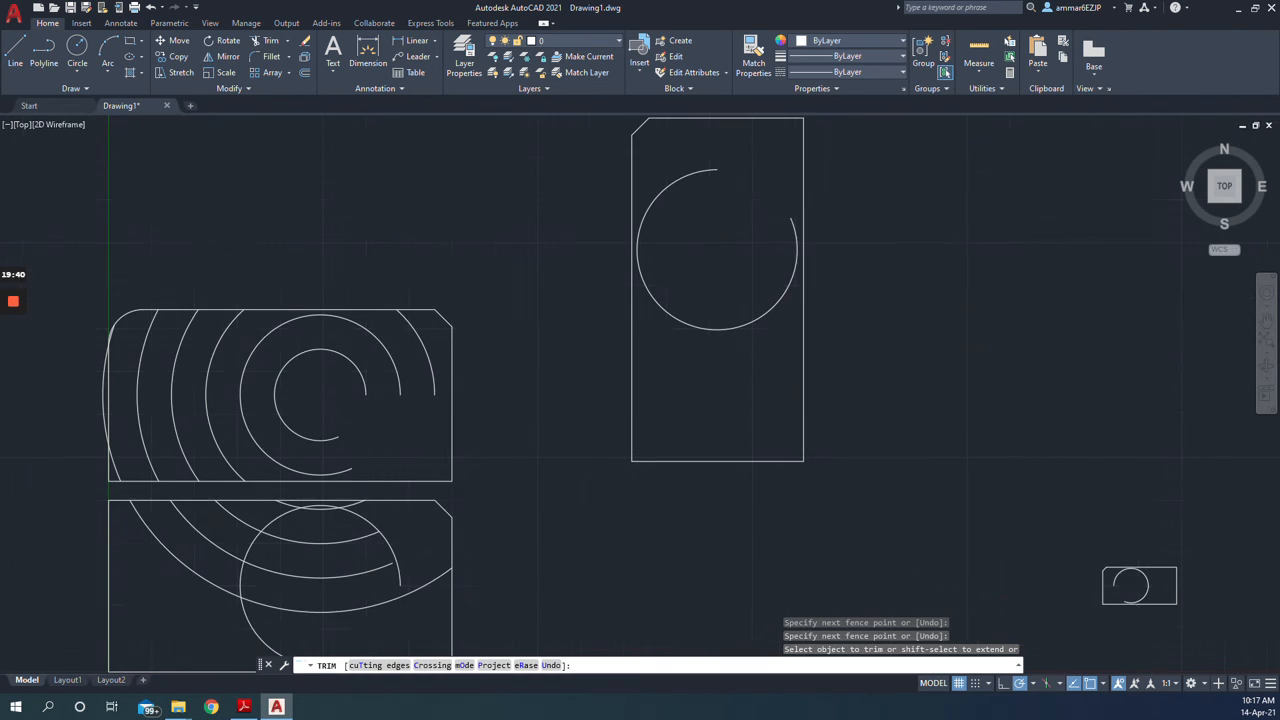
Switch to Adobe Reader and advance past the Express Tools slide to the slide on methods of selecting draw commands
{"action": "left_click", "coordinate": [244, 707]}
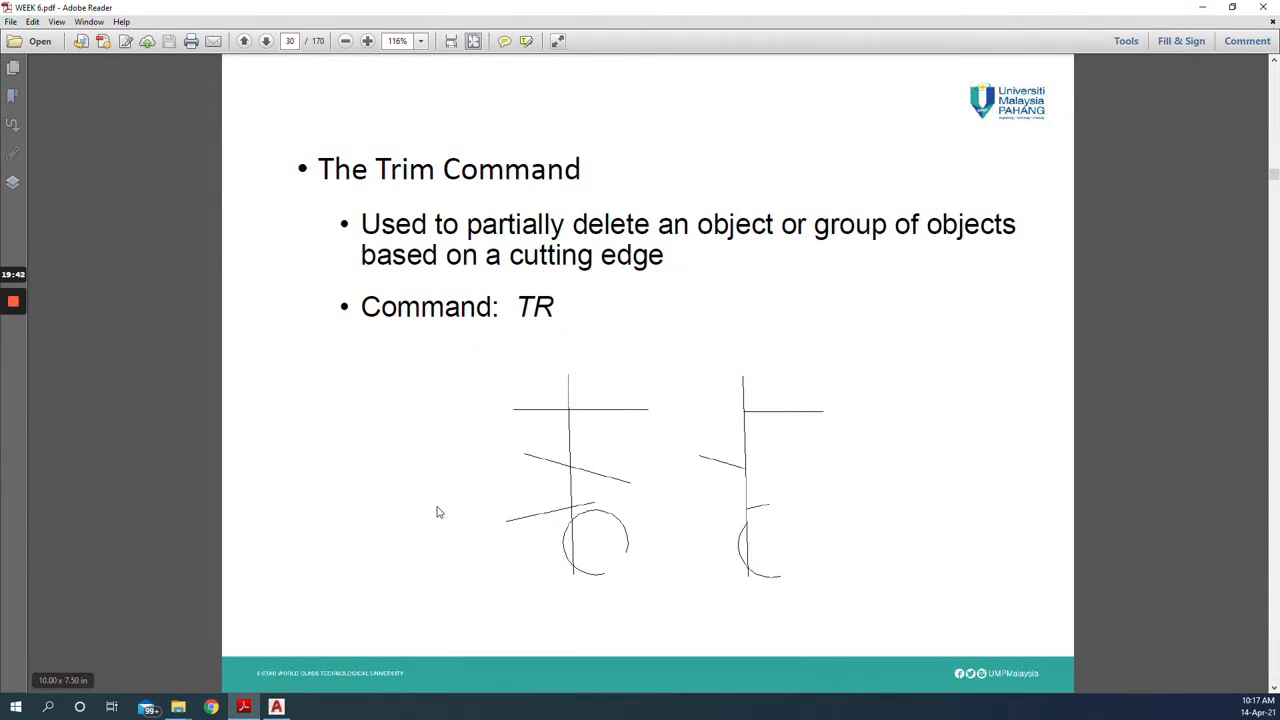
{"action": "scroll", "coordinate": [435, 508], "scroll_direction": "down", "scroll_amount": 1}
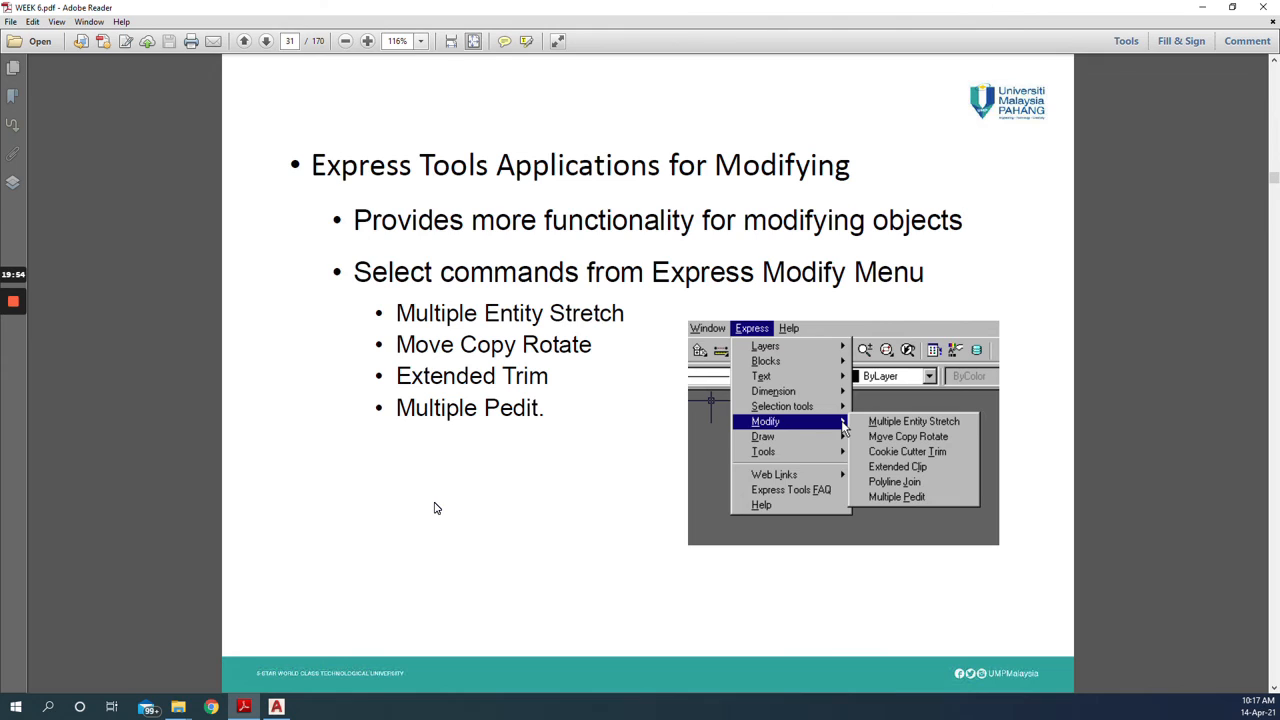
{"action": "key", "text": "Page_Down"}
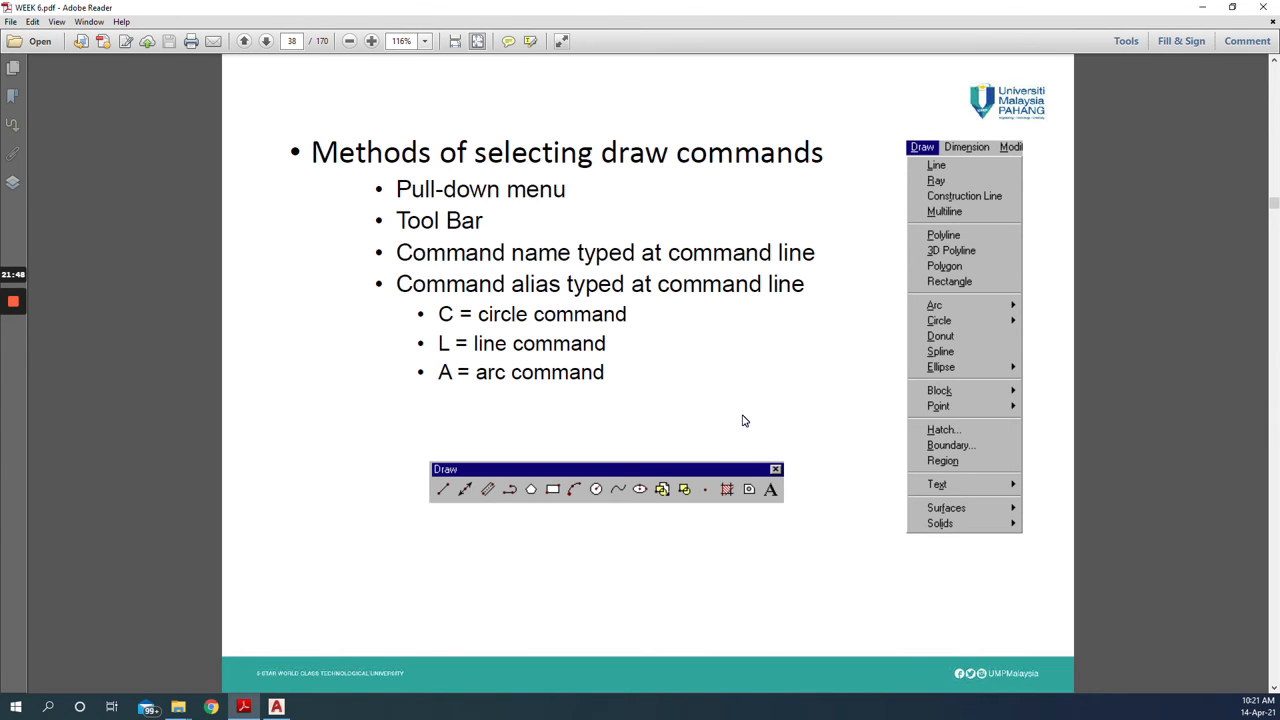
{"action": "left_click", "coordinate": [276, 707]}
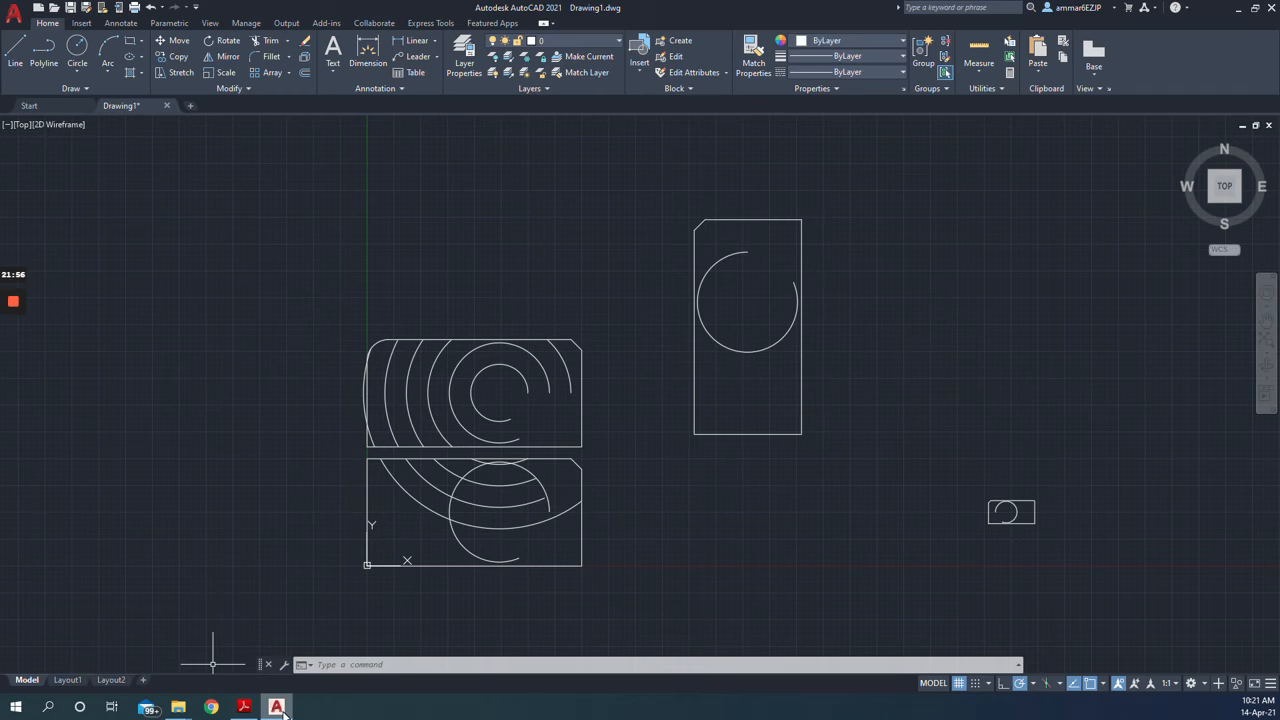
{"action": "left_click", "coordinate": [244, 707]}
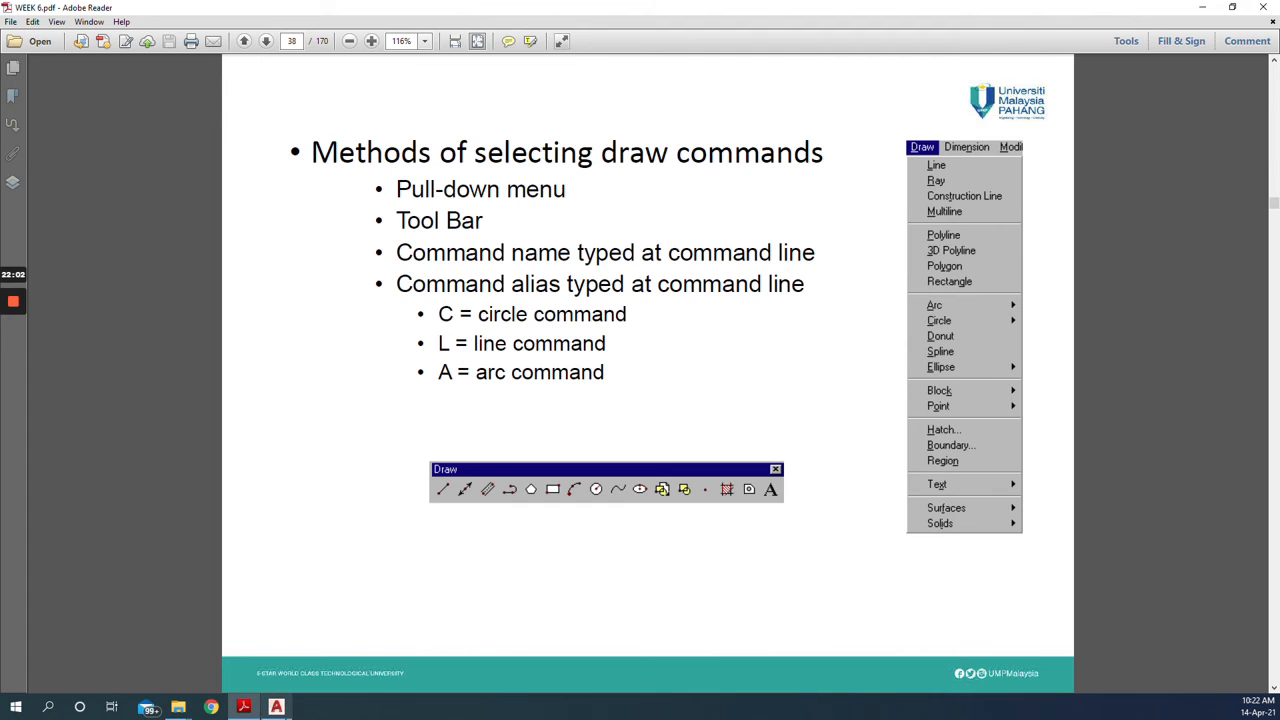
{"action": "left_click", "coordinate": [276, 707]}
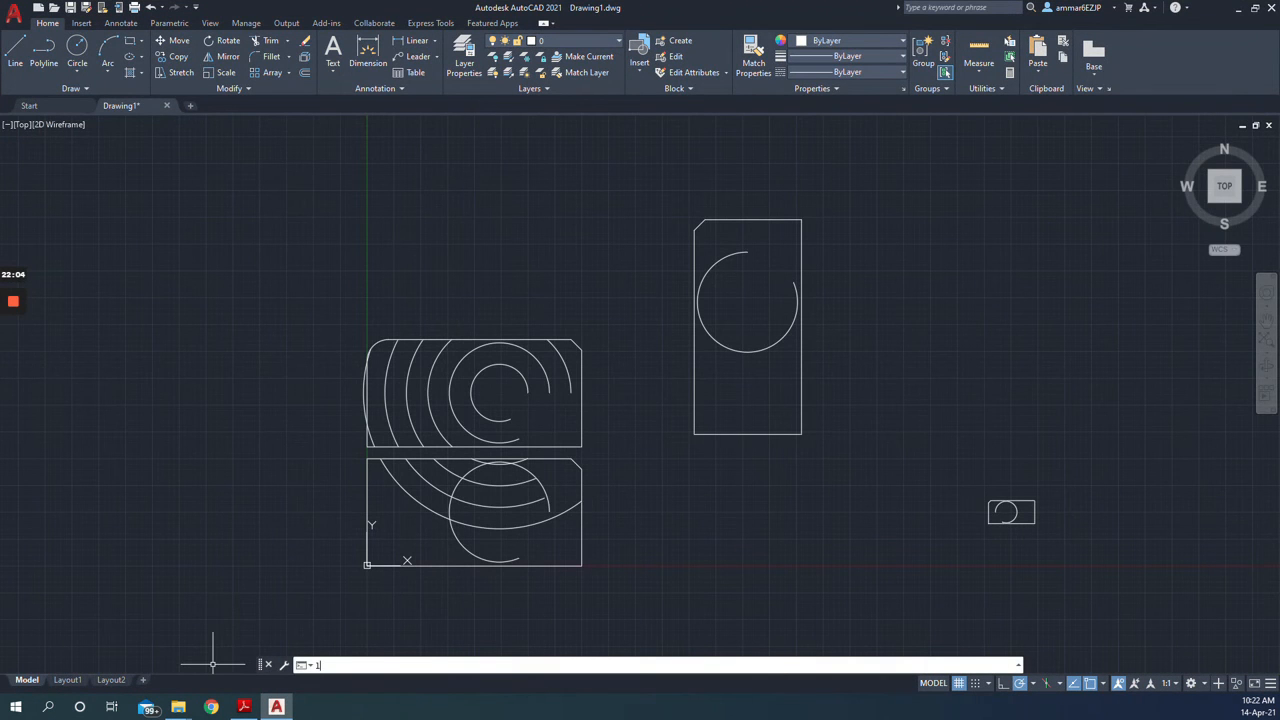
{"action": "type", "text": "l"}
{"action": "key", "text": "Return"}
{"action": "left_click", "coordinate": [171, 187]}
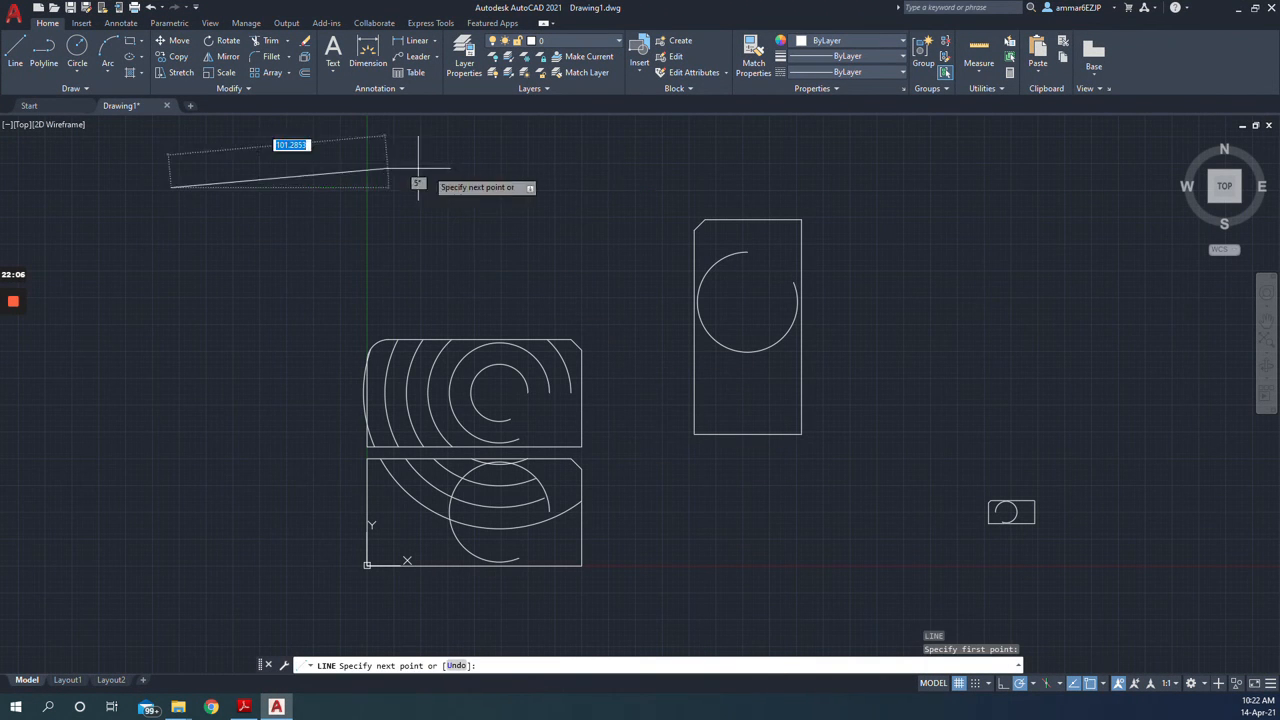
{"action": "key", "text": "Escape"}
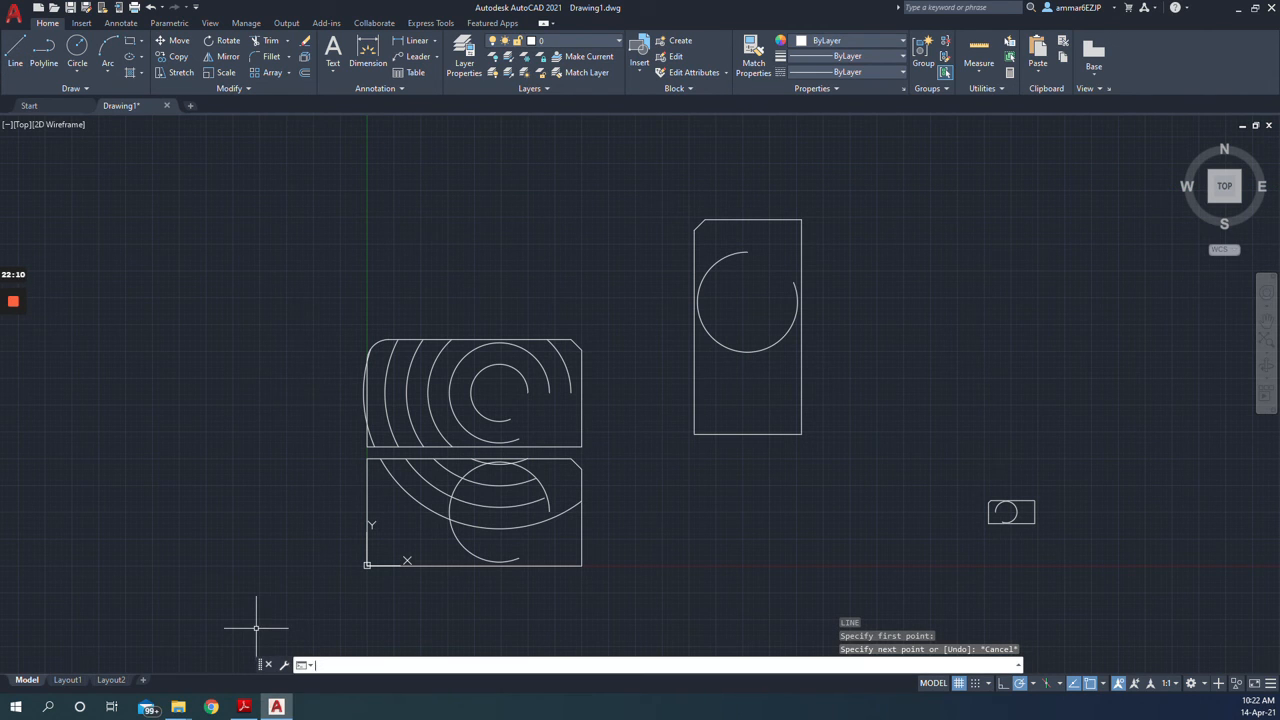
{"action": "type", "text": "c"}
{"action": "key", "text": "Return"}
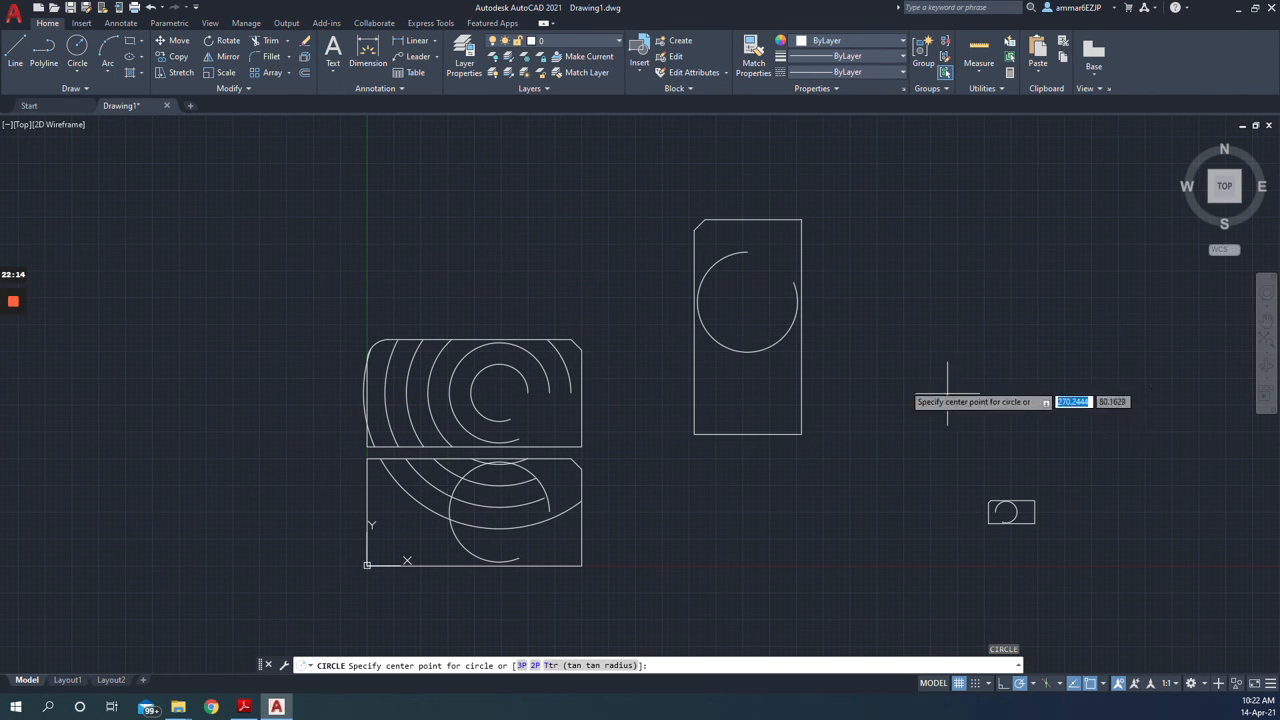
{"action": "left_click", "coordinate": [891, 378]}
{"action": "key", "text": "Escape"}
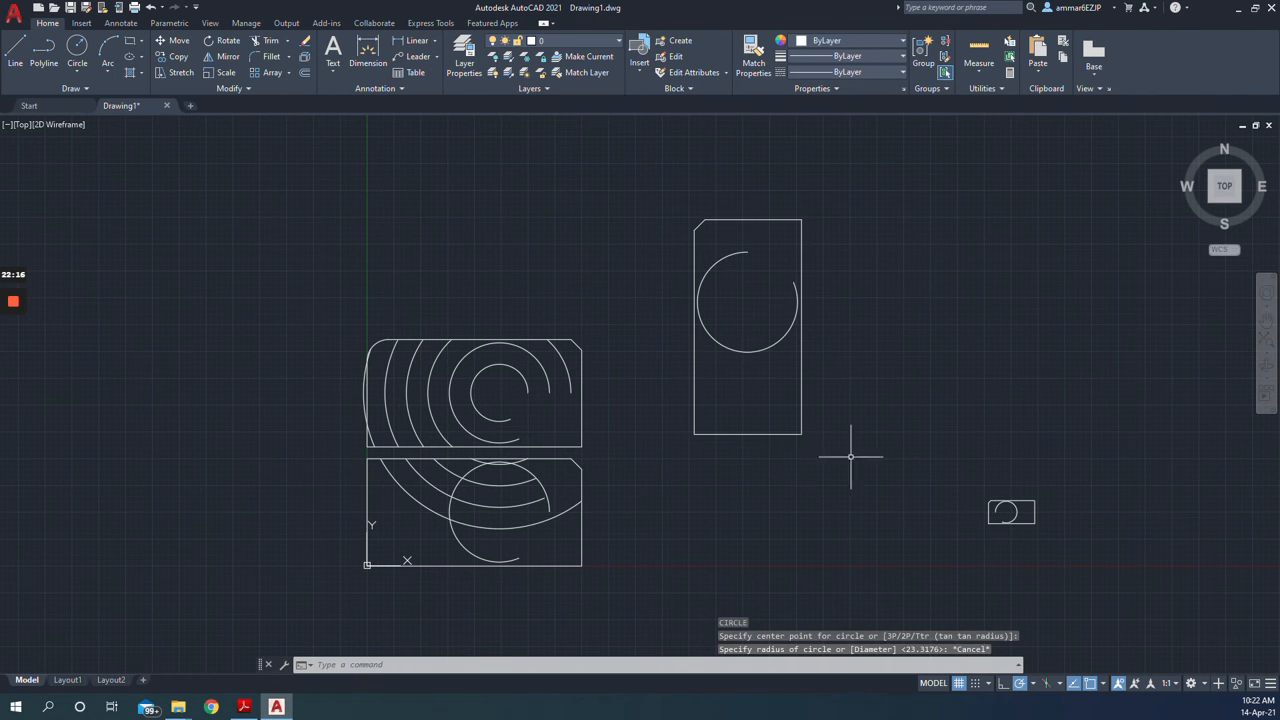
Switch to Adobe Reader and advance through the Arc Command overview to the 3 point arc slide
{"action": "left_click", "coordinate": [244, 707]}
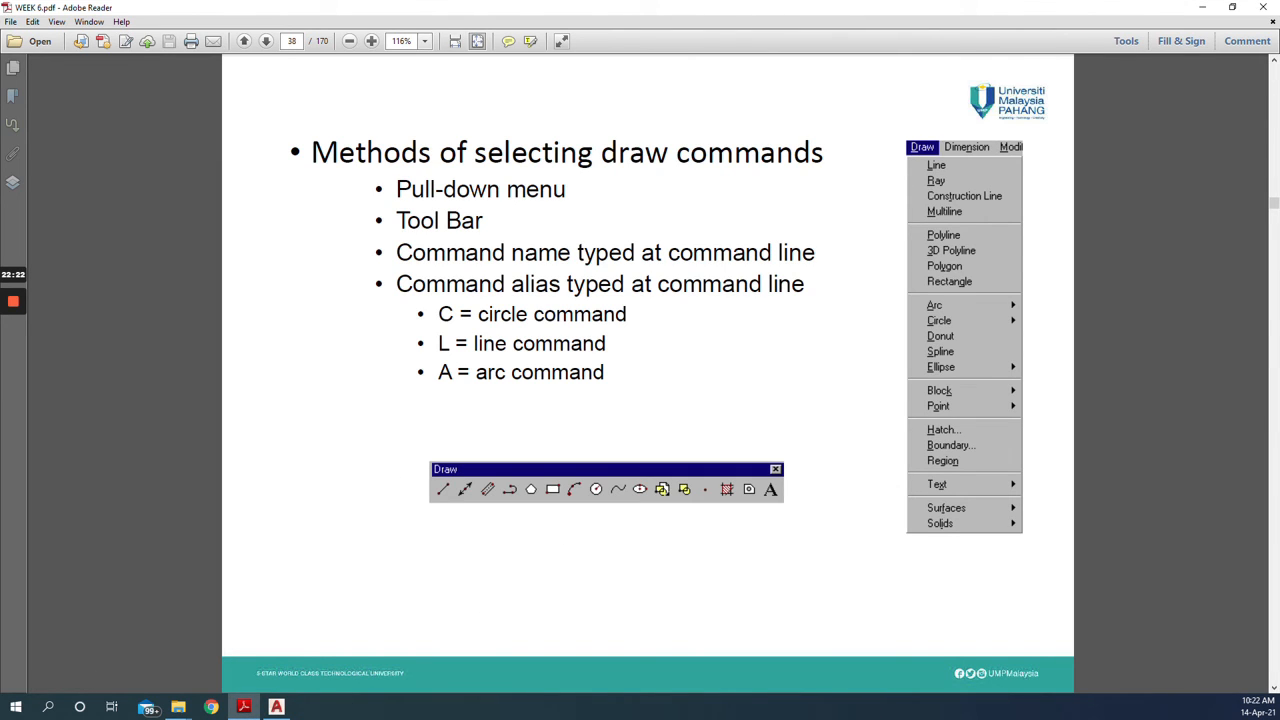
{"action": "scroll", "coordinate": [325, 600], "scroll_direction": "down", "scroll_amount": 1}
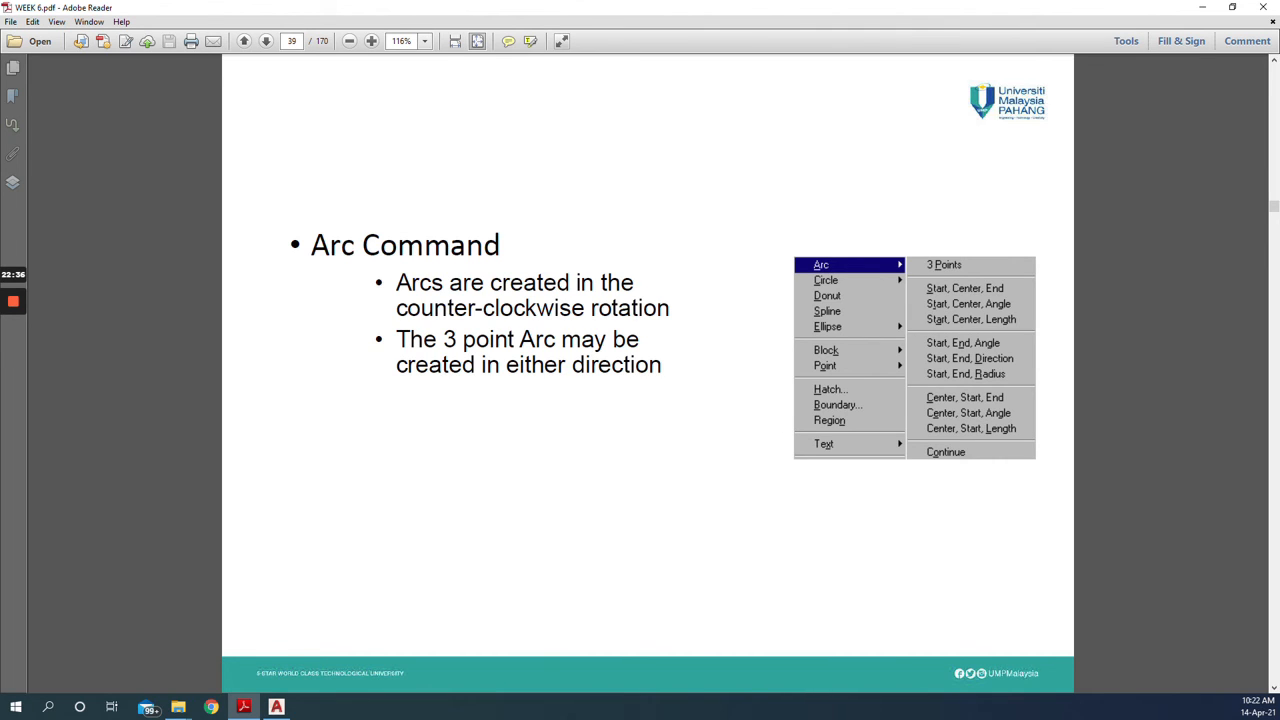
{"action": "scroll", "coordinate": [728, 416], "scroll_direction": "down", "scroll_amount": 1}
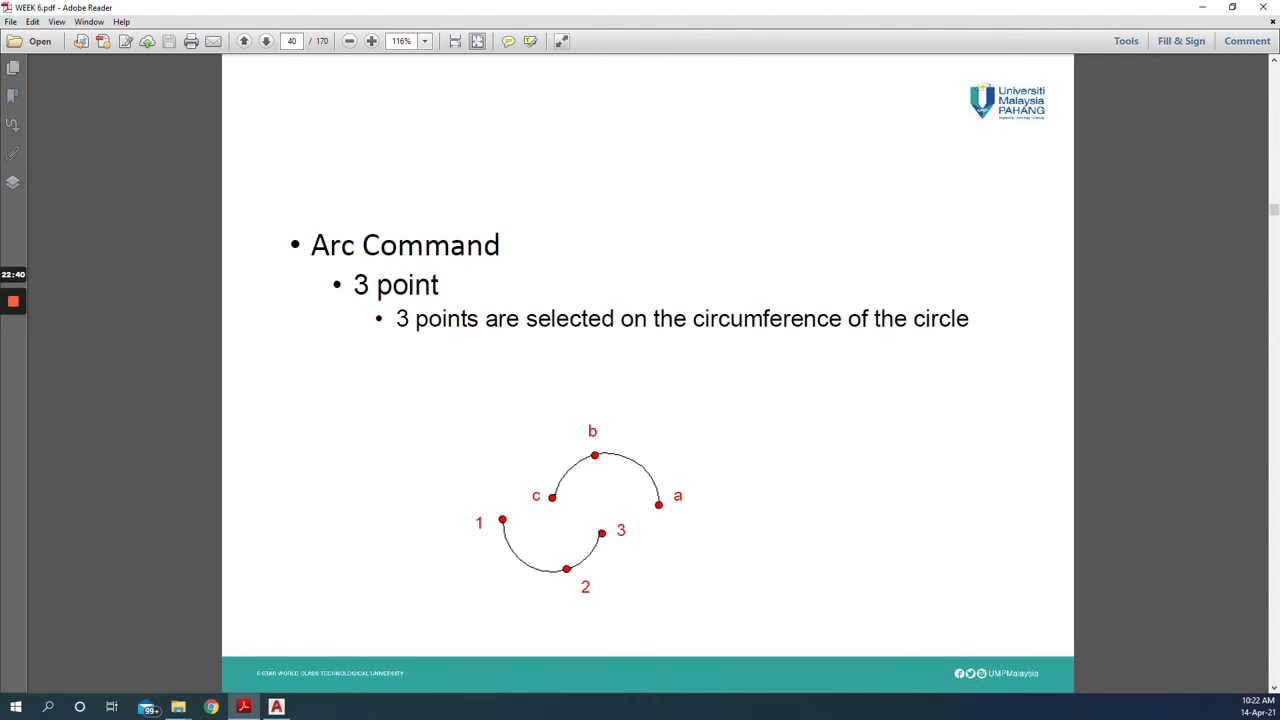
Switch to AutoCAD and draw a downward-bulging 3-Point arc from above the upper-left rectangle to the chamfered corner of the tall rectangle
{"action": "left_click", "coordinate": [277, 708]}
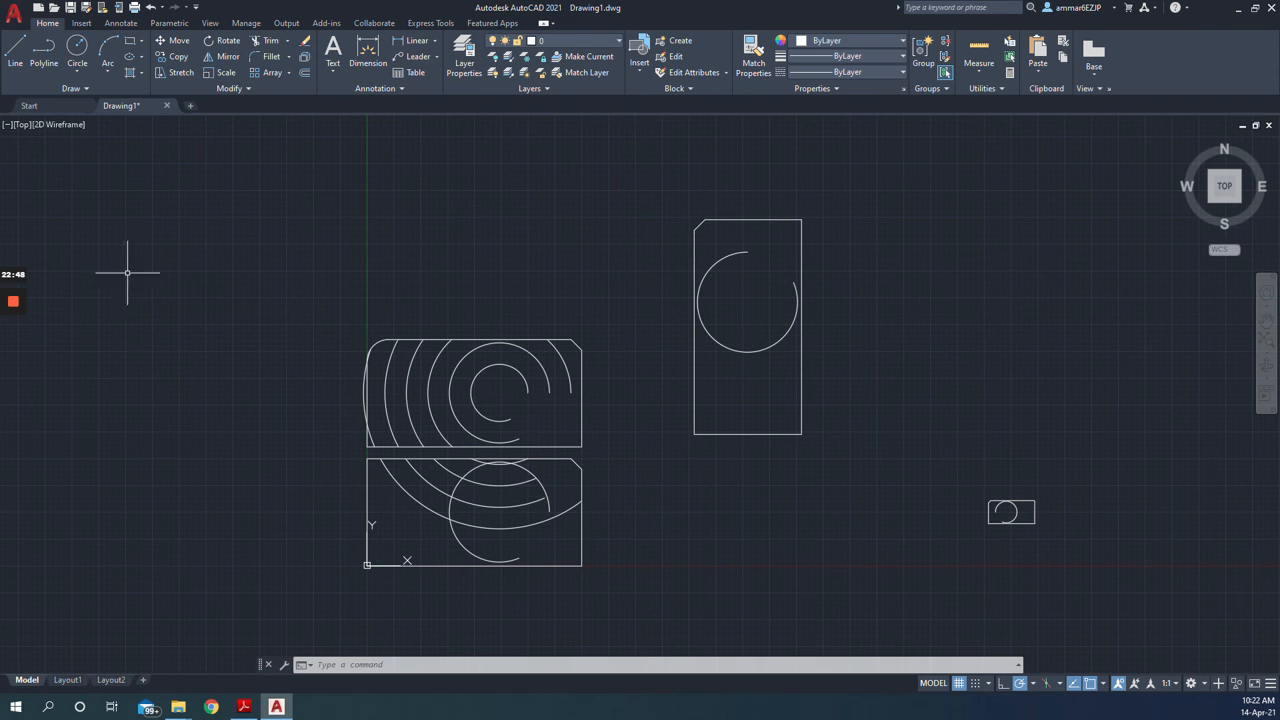
{"action": "left_click", "coordinate": [272, 708]}
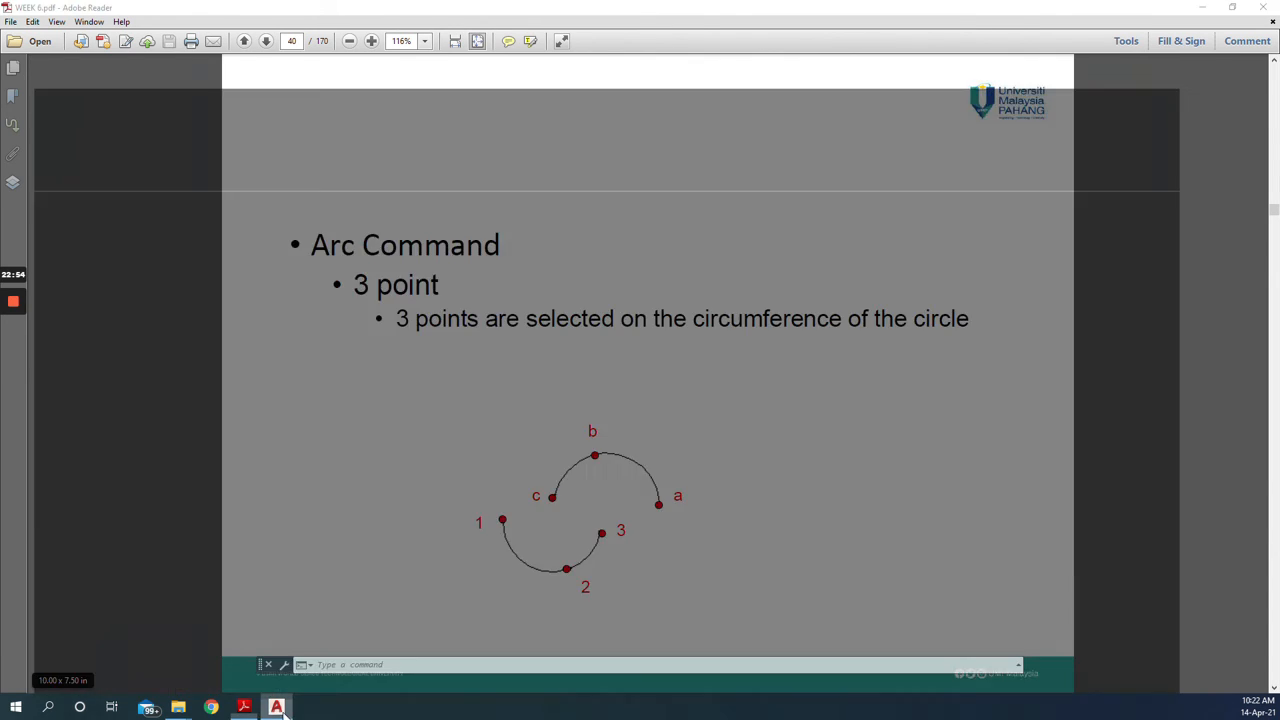
{"action": "left_click", "coordinate": [276, 707]}
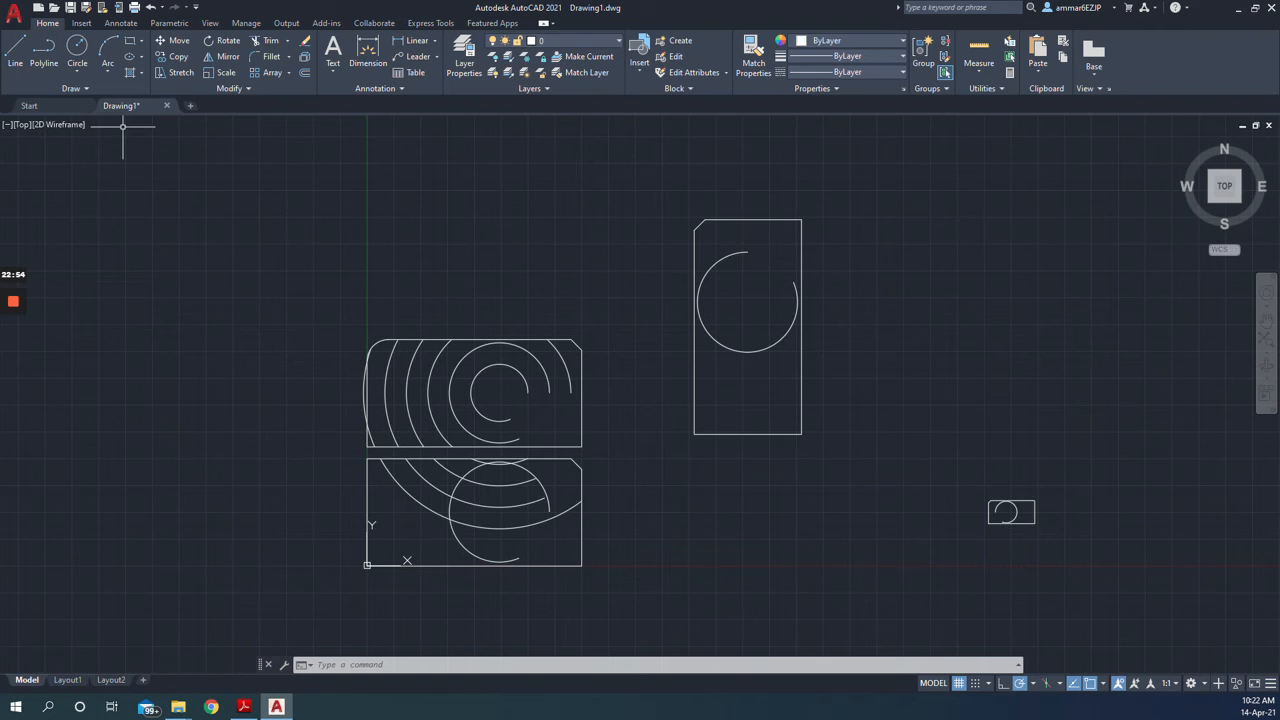
{"action": "left_click", "coordinate": [107, 71]}
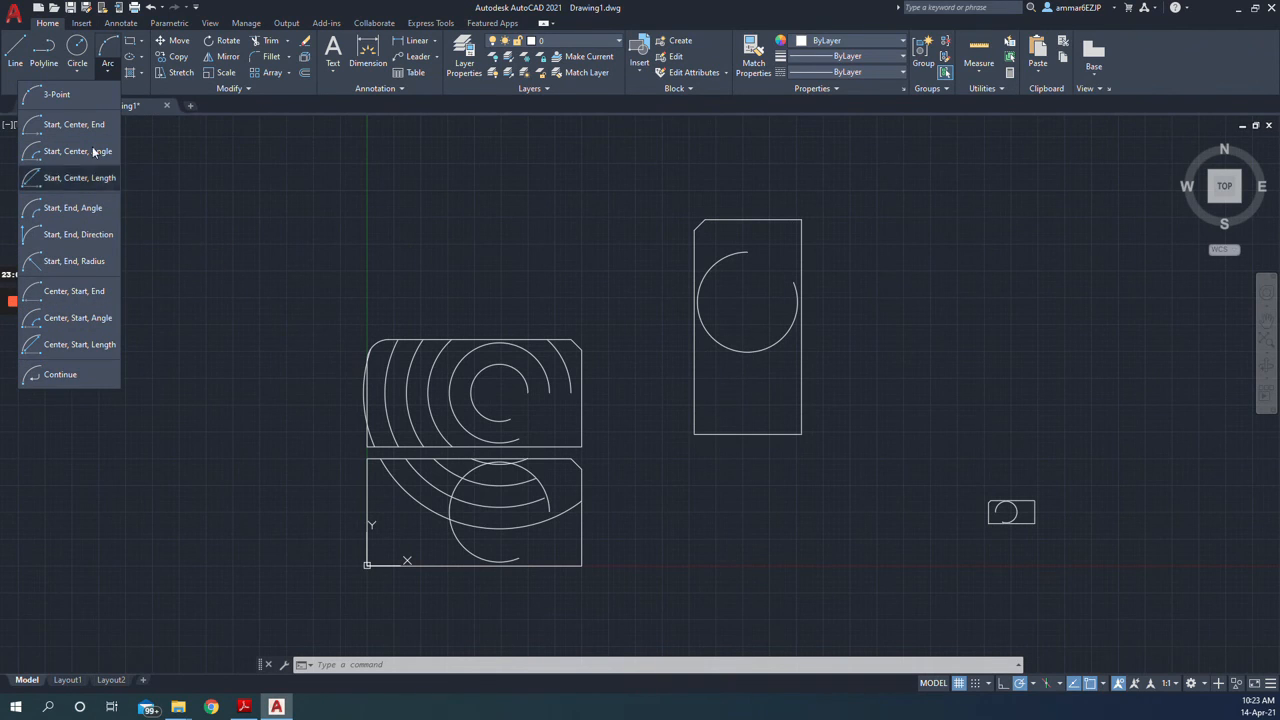
{"action": "left_click", "coordinate": [87, 98]}
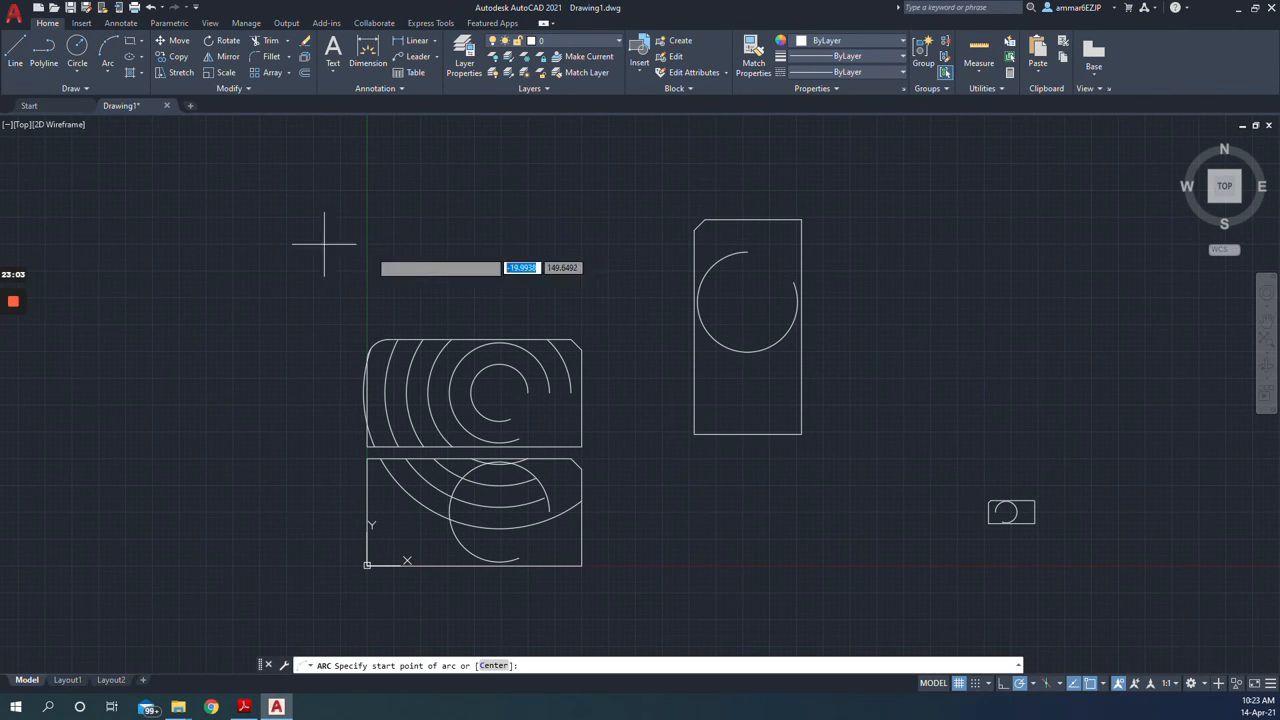
{"action": "left_click", "coordinate": [378, 241]}
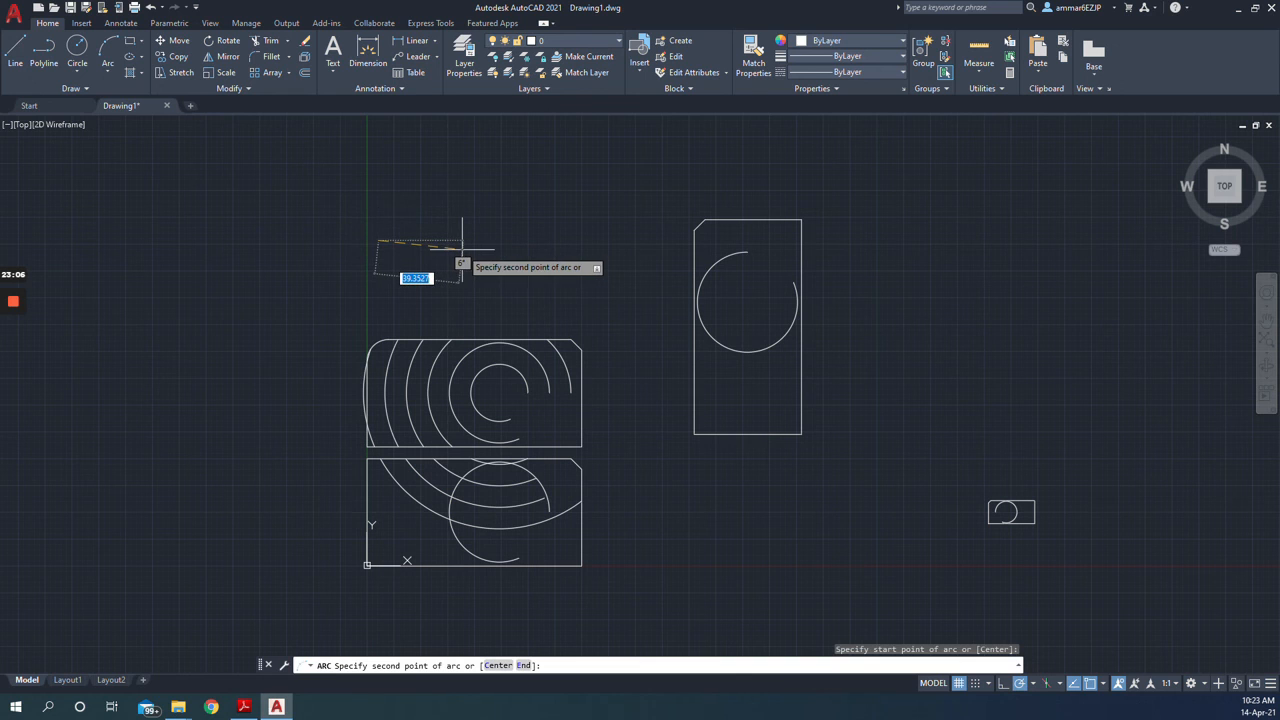
{"action": "left_click", "coordinate": [694, 241]}
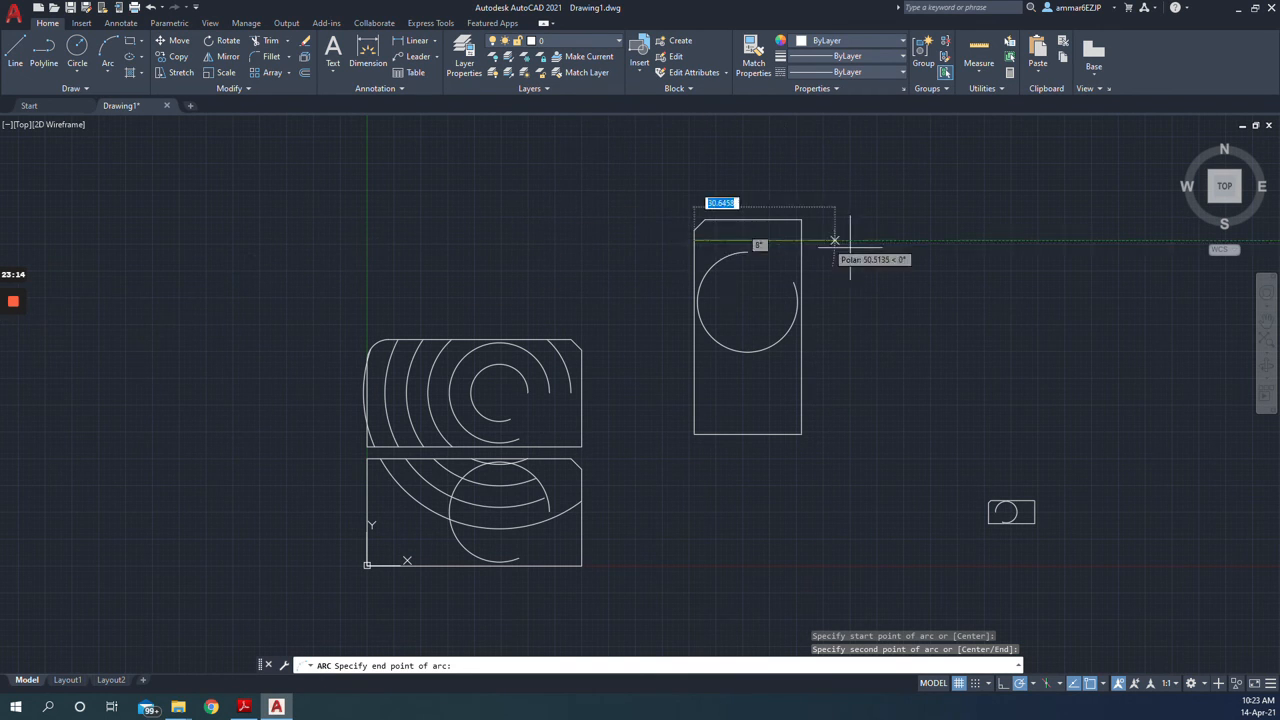
{"action": "left_click", "coordinate": [694, 231]}
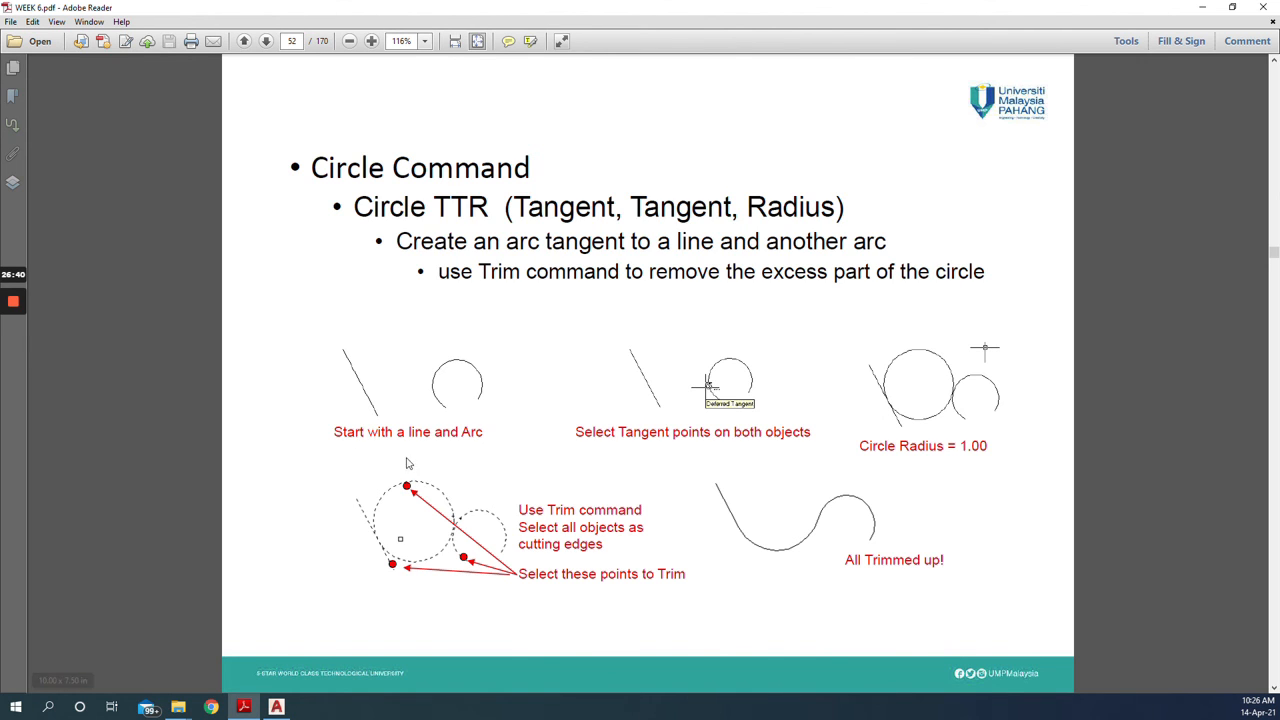
Return to AutoCAD and delete every object in the drawing
{"action": "left_click", "coordinate": [276, 707]}
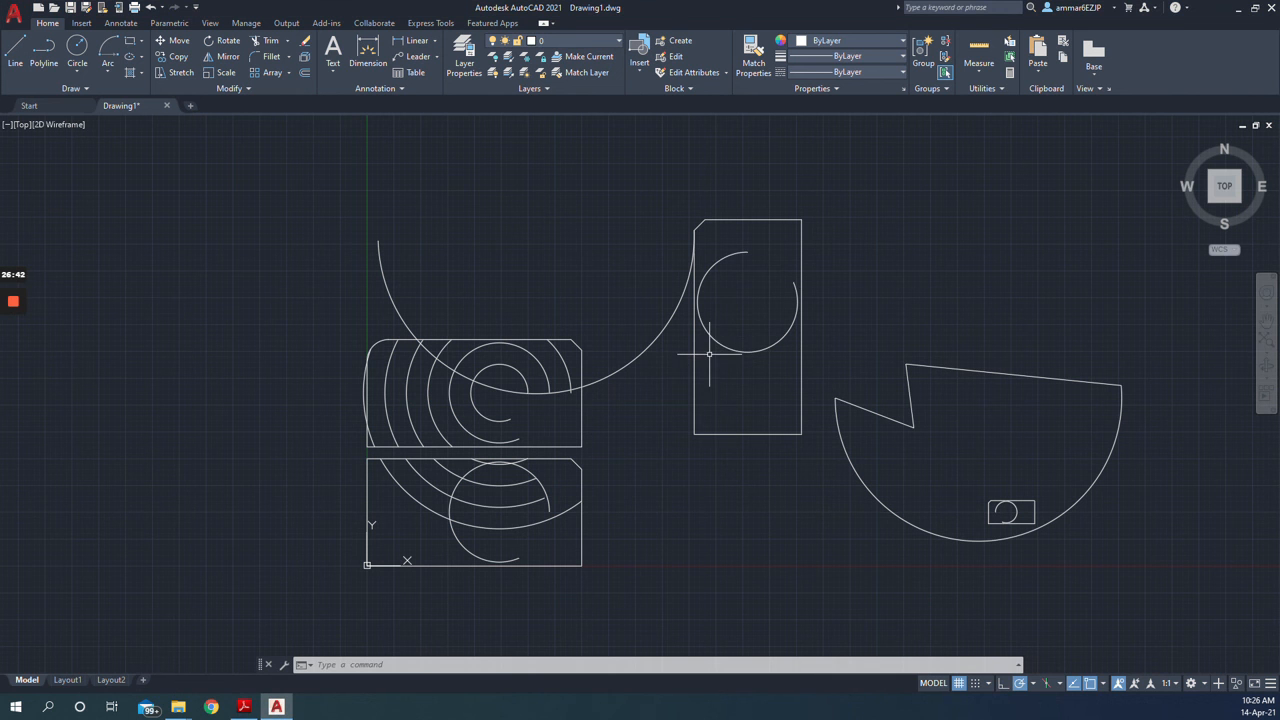
{"action": "scroll", "coordinate": [710, 354], "scroll_direction": "down", "scroll_amount": 2}
{"action": "left_click", "coordinate": [394, 200]}
{"action": "left_click", "coordinate": [1072, 566]}
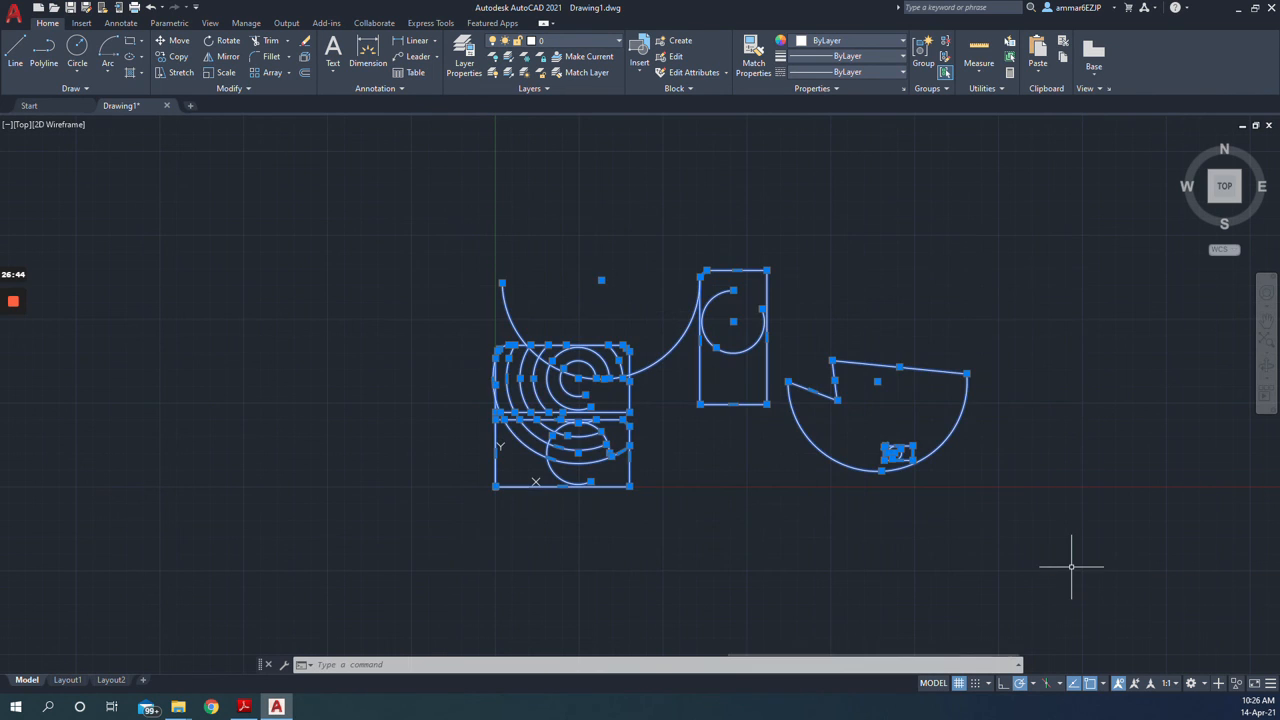
{"action": "key", "text": "Delete"}
Draw a circle by centre and radius freehand just above the origin
{"action": "left_click", "coordinate": [77, 47]}
{"action": "left_click", "coordinate": [562, 222]}
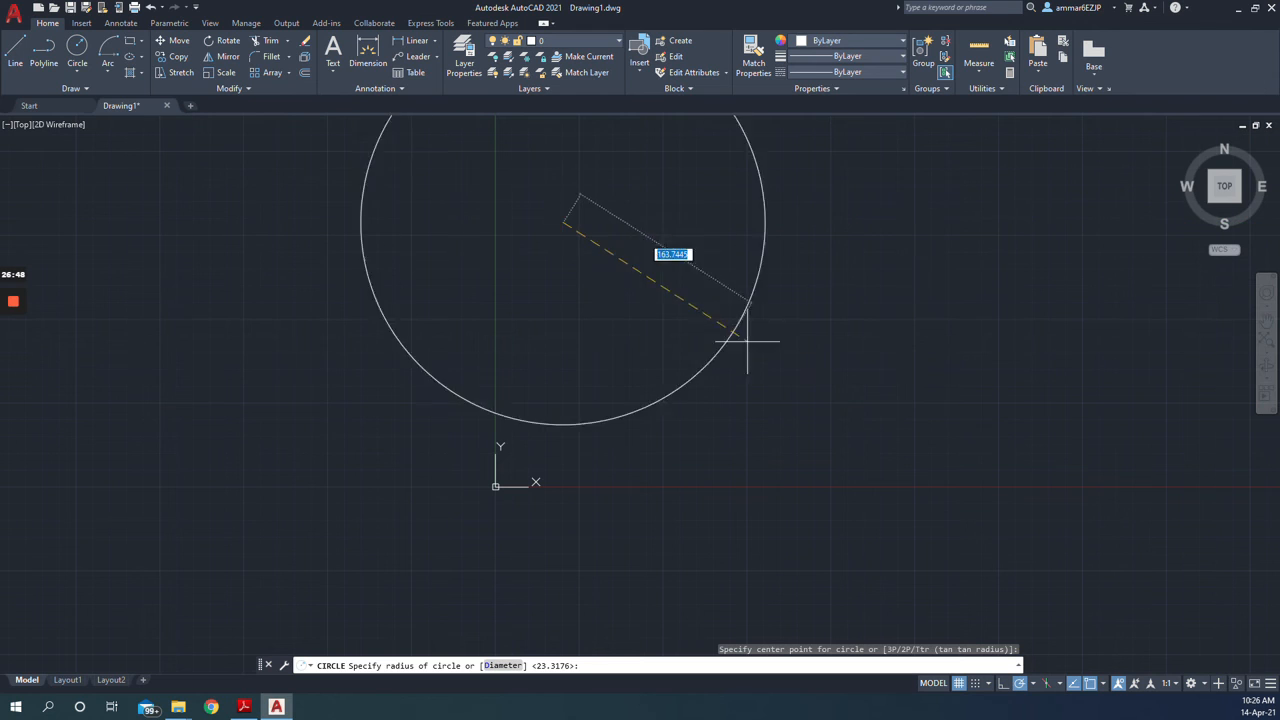
{"action": "left_click", "coordinate": [677, 297]}
{"action": "scroll", "coordinate": [855, 424], "scroll_direction": "up", "scroll_amount": 2}
{"action": "scroll", "coordinate": [845, 420], "scroll_direction": "down", "scroll_amount": 6}
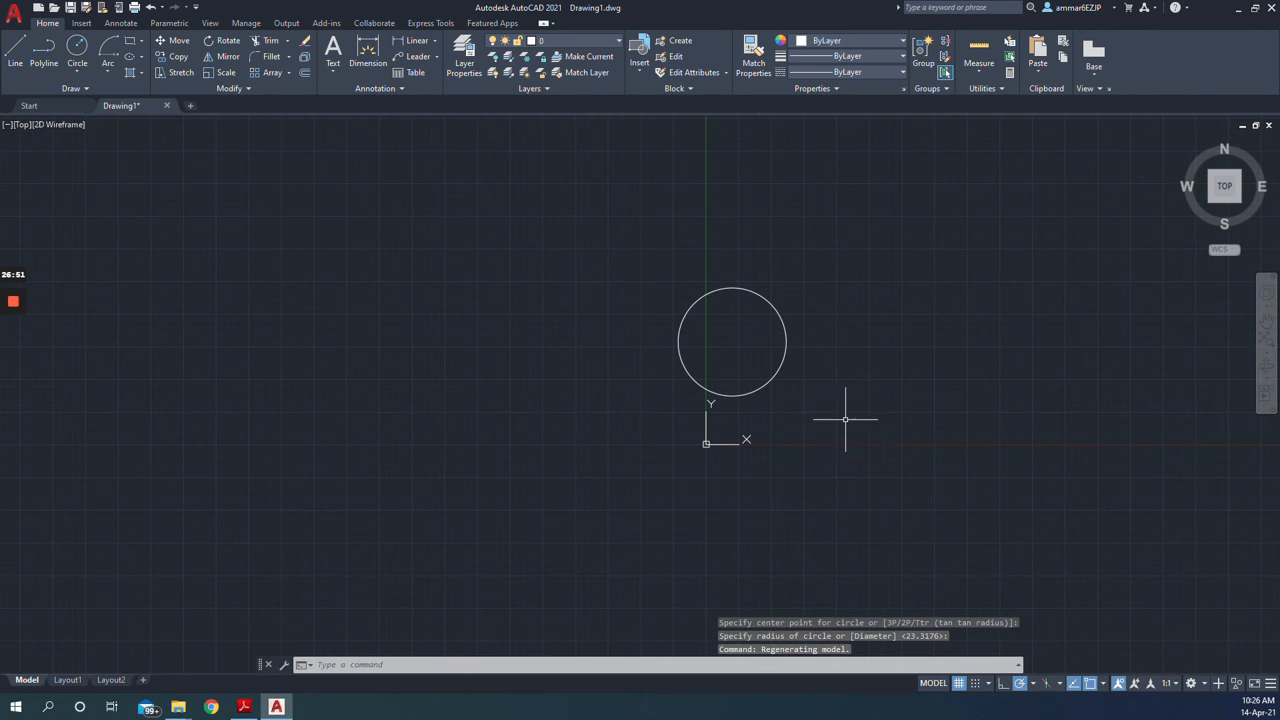
Draw a long line above the circle, sloping gently downward to the right, without touching it
{"action": "left_click", "coordinate": [15, 50]}
{"action": "left_click", "coordinate": [580, 192]}
{"action": "left_click", "coordinate": [1068, 292]}
{"action": "key", "text": "Escape"}
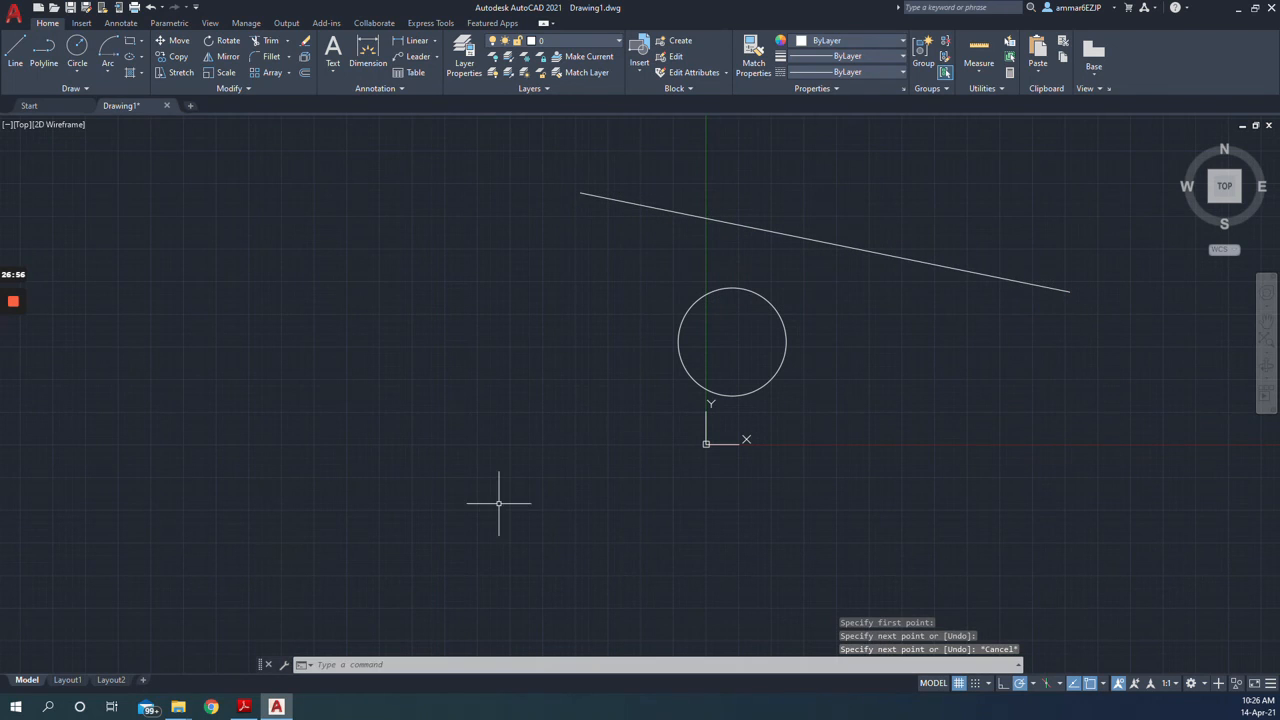
Check the Circle TTR slide in Adobe Reader and, back in AutoCAD, try a command called ttr
{"action": "left_click", "coordinate": [243, 707]}
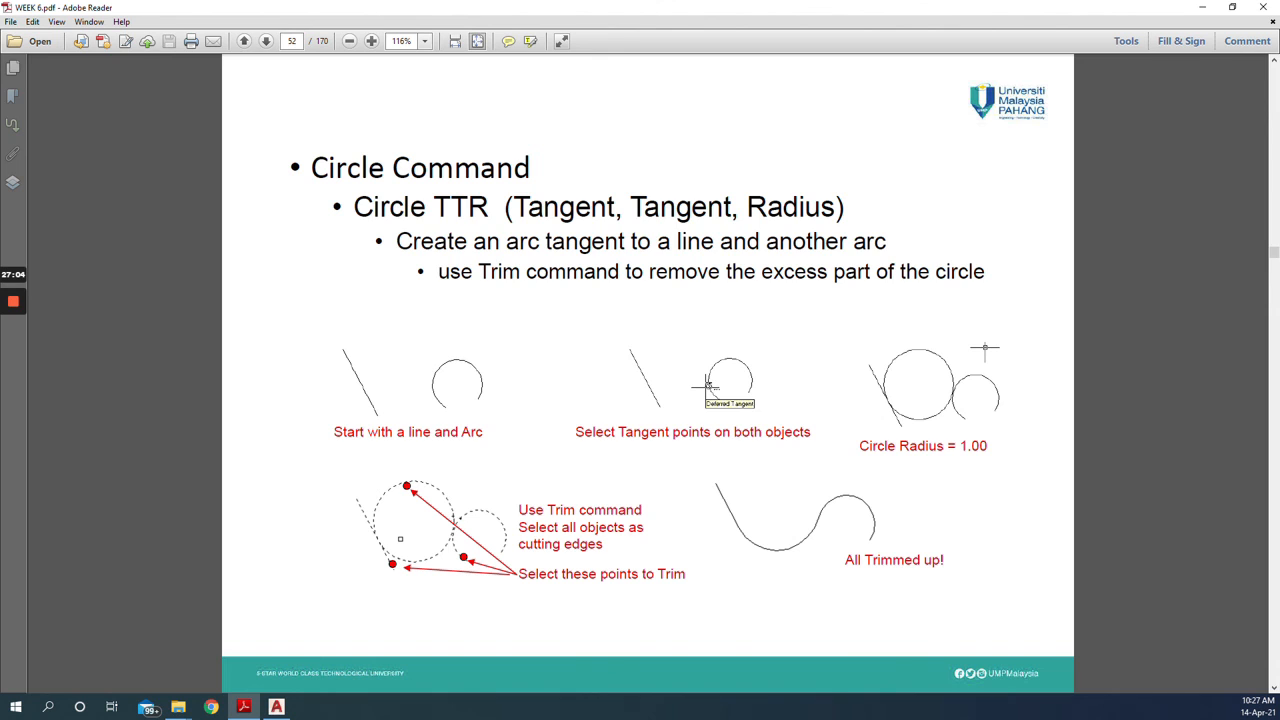
{"action": "left_click", "coordinate": [276, 707]}
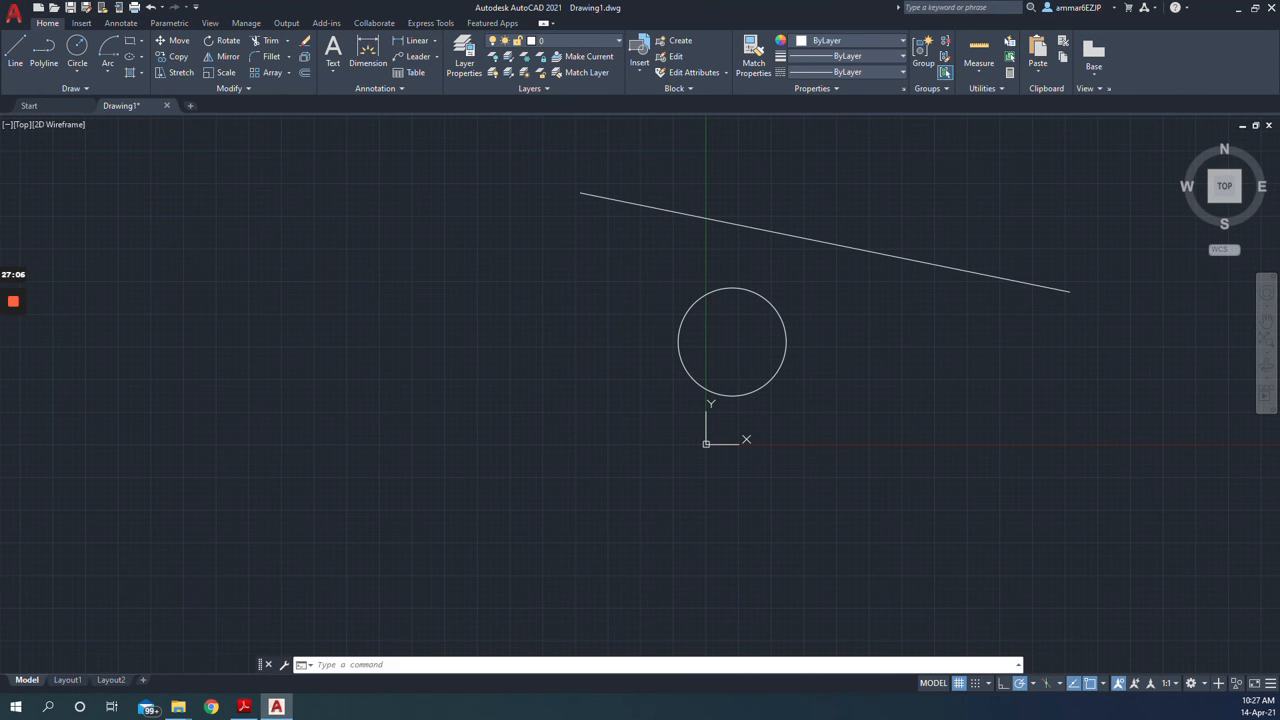
{"action": "type", "text": "ttr"}
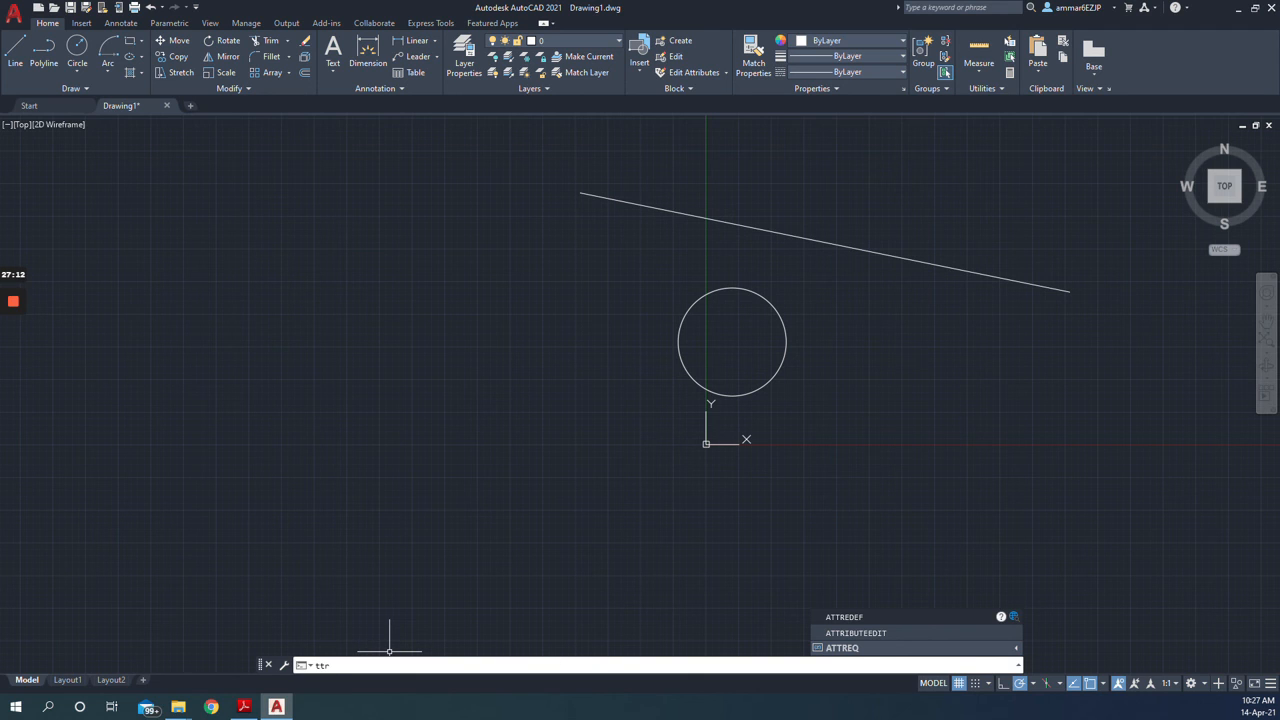
{"action": "key", "text": "BackSpace"}
{"action": "key", "text": "BackSpace"}
{"action": "key", "text": "BackSpace"}
Make the sloping line tangent to the circle with GCTANGENT, and undo that constraint after returning to AutoCAD
{"action": "type", "text": "Tangen"}
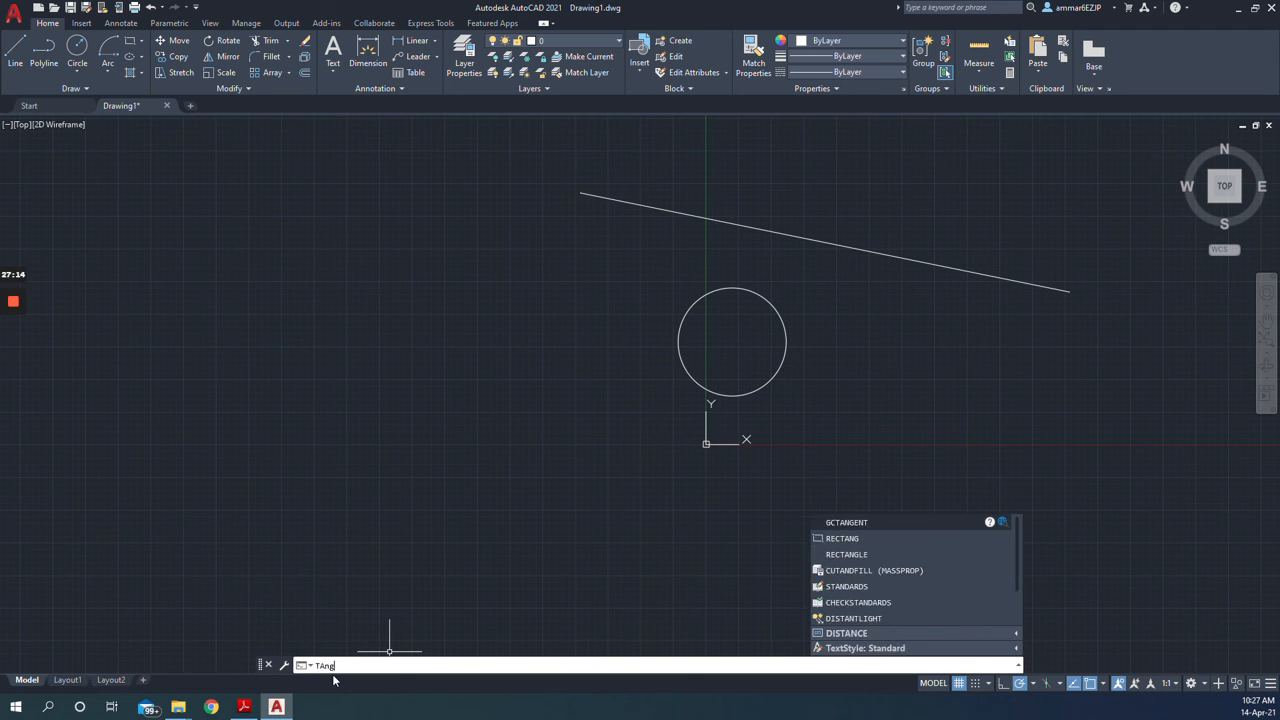
{"action": "type", "text": "t"}
{"action": "key", "text": "Return"}
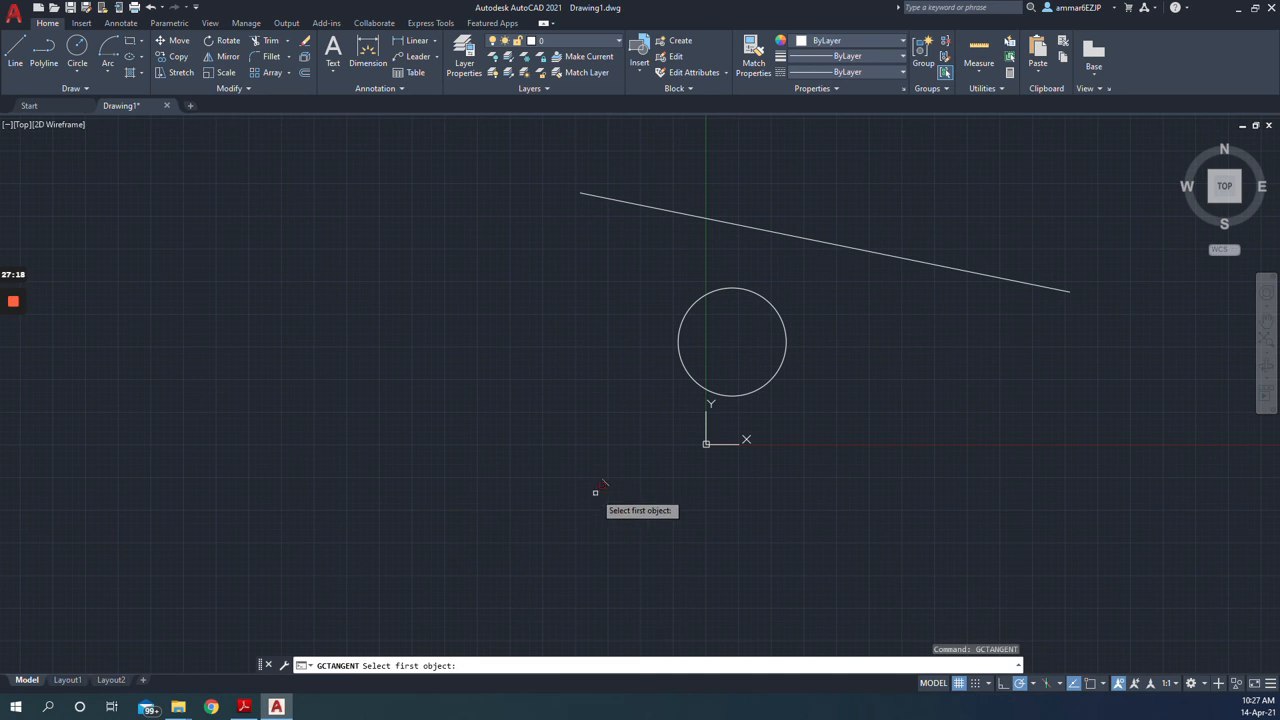
{"action": "left_click", "coordinate": [772, 303]}
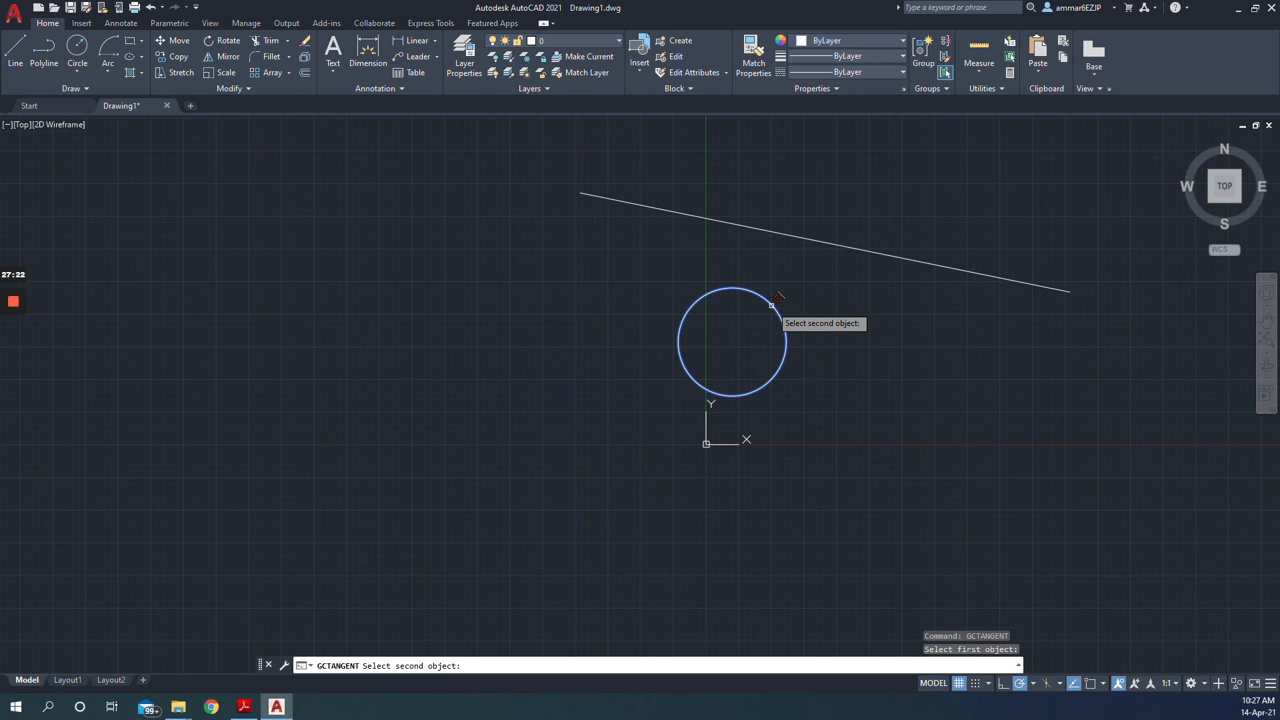
{"action": "left_click", "coordinate": [808, 240]}
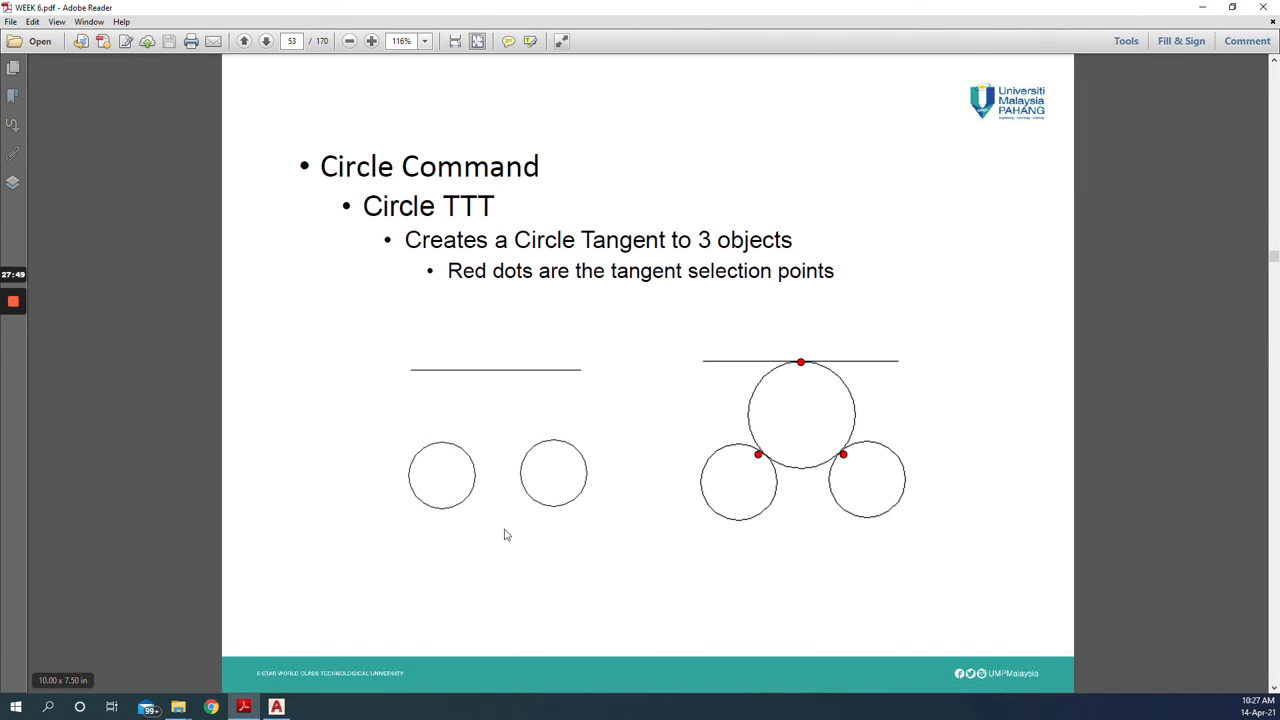
{"action": "left_click", "coordinate": [278, 708]}
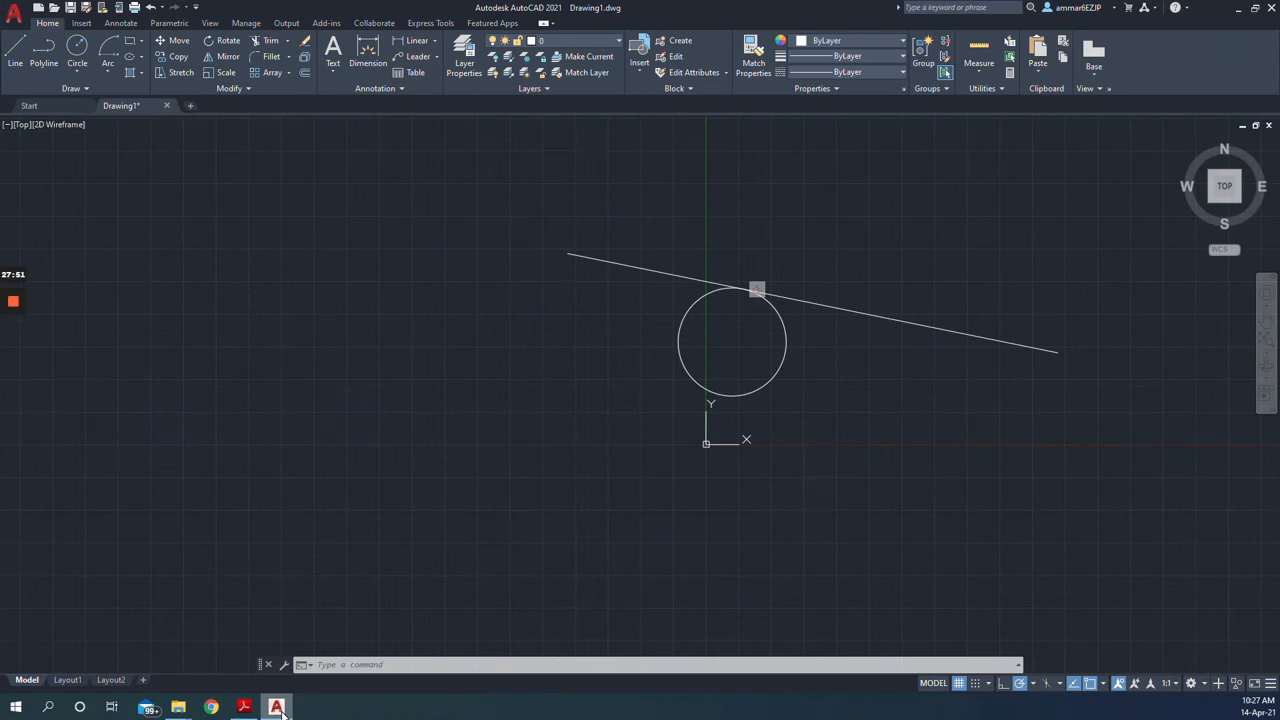
{"action": "key", "text": "ctrl+z"}
Draw a second, larger circle by centre and radius, freehand, below the sloping line's lower end and clear of the first circle
{"action": "left_click", "coordinate": [78, 50]}
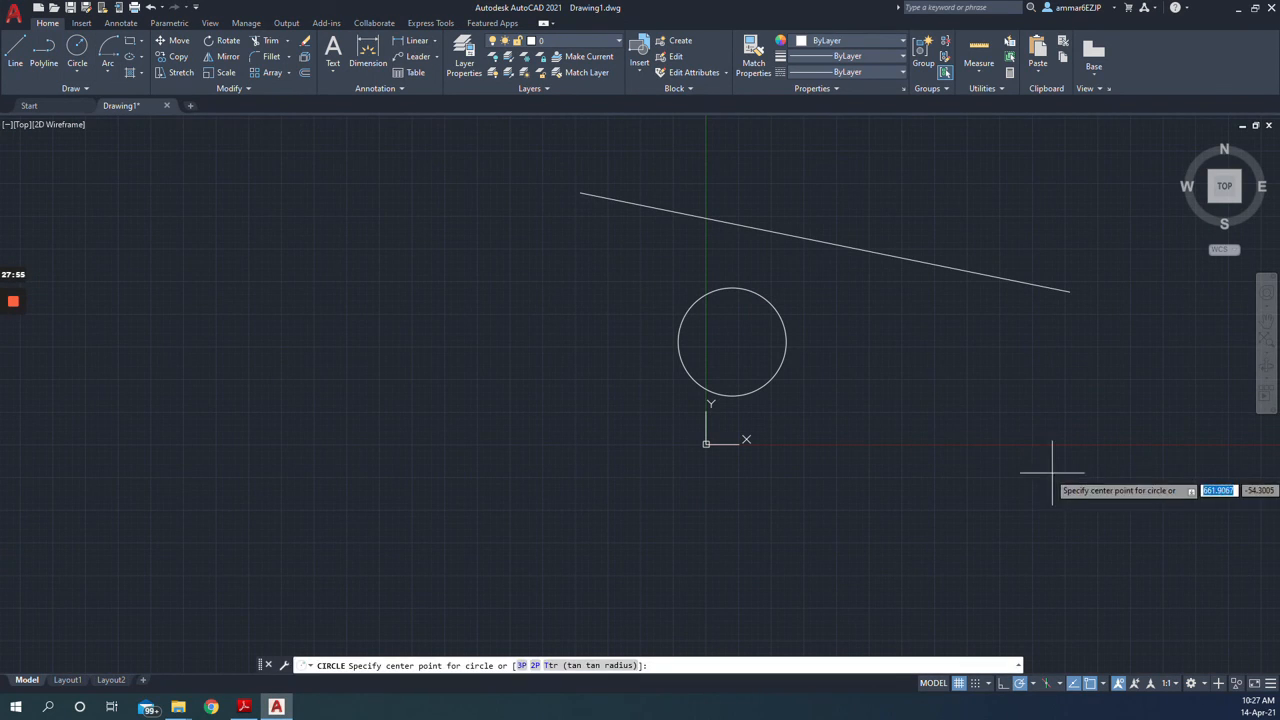
{"action": "left_click", "coordinate": [944, 437]}
{"action": "left_click", "coordinate": [894, 364]}
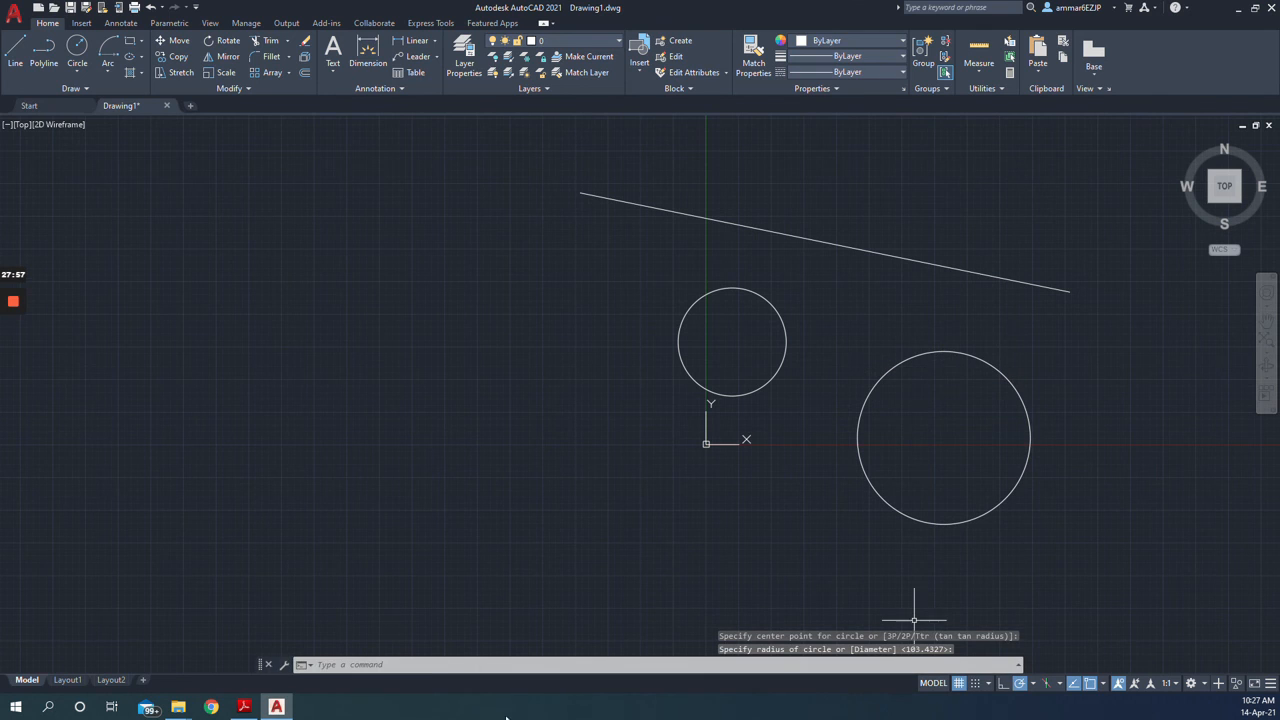
Consult the slides and, in AutoCAD, draw a Tan, Tan, Tan circle touching the small circle, the large circle and the sloping line
{"action": "left_click", "coordinate": [243, 707]}
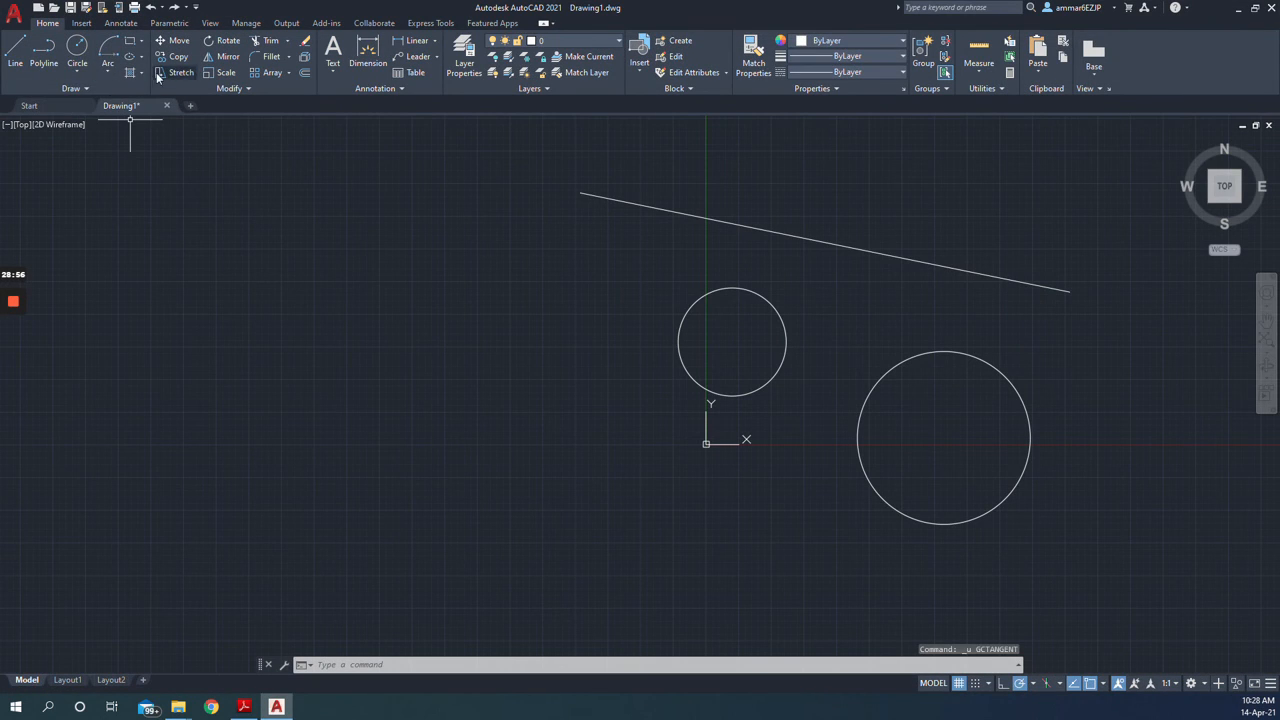
{"action": "left_click", "coordinate": [69, 71]}
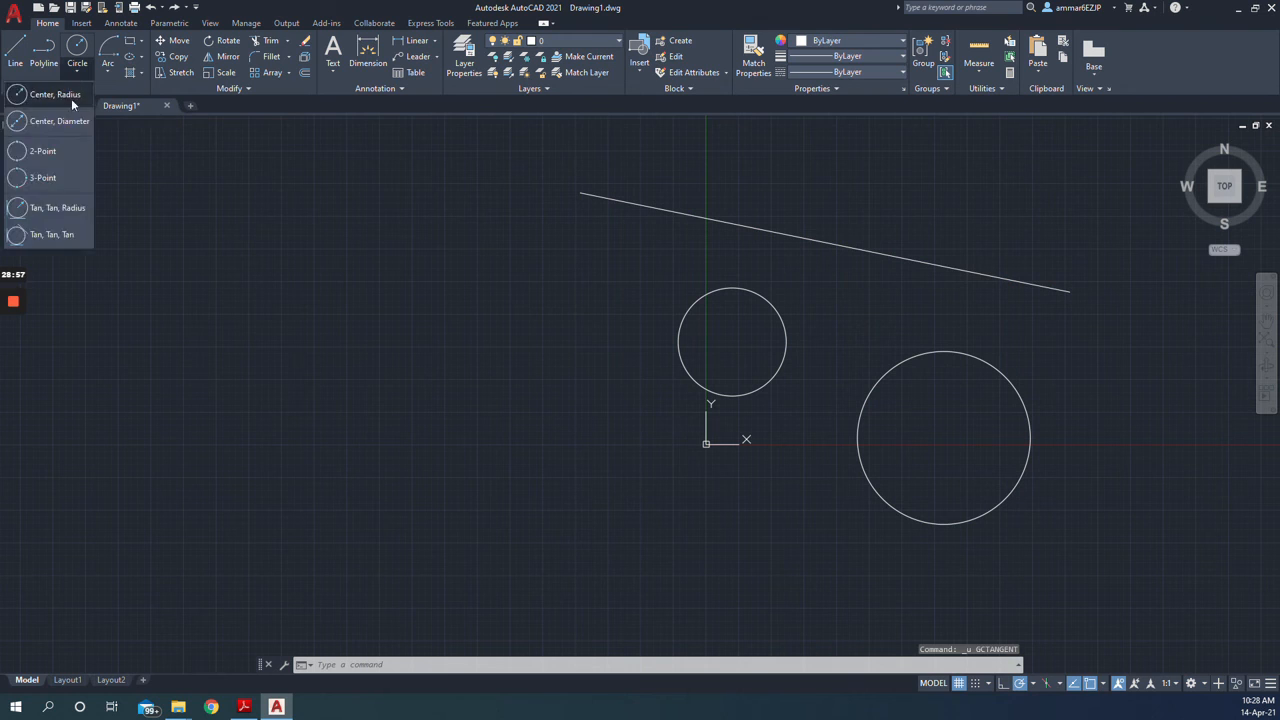
{"action": "left_click", "coordinate": [41, 236]}
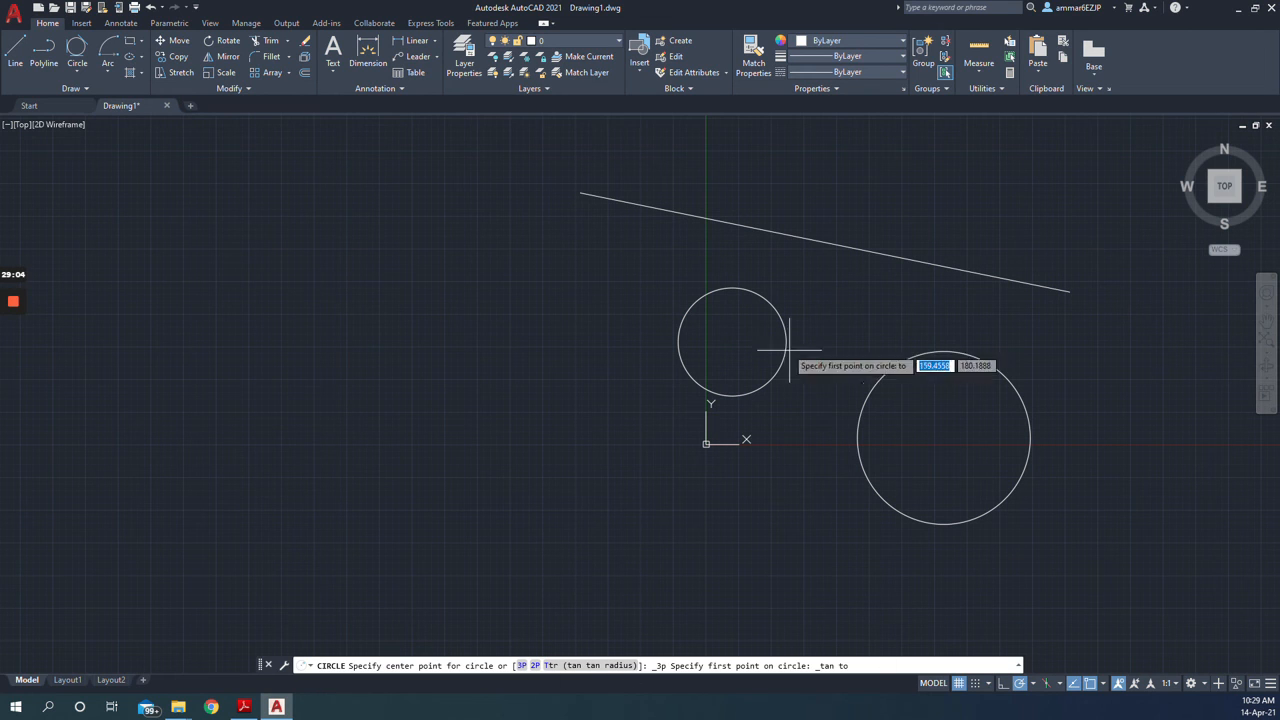
{"action": "left_click", "coordinate": [745, 290]}
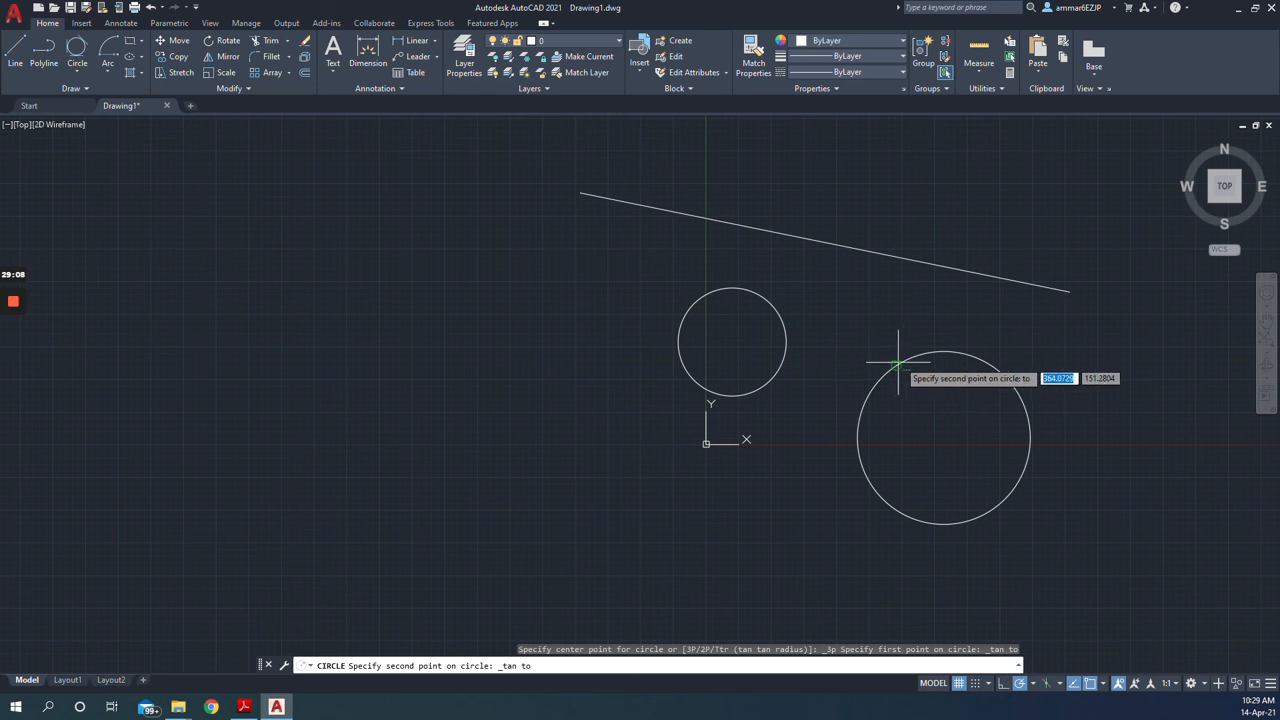
{"action": "left_click", "coordinate": [899, 355]}
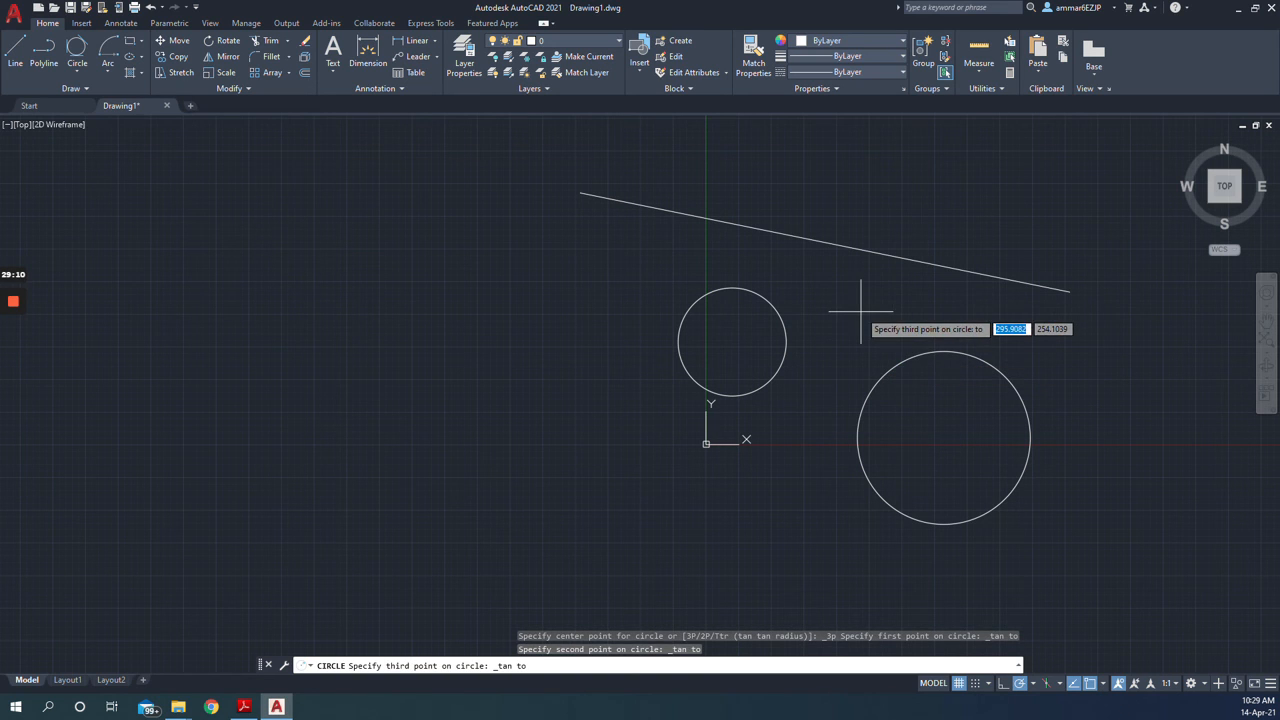
{"action": "left_click", "coordinate": [864, 252]}
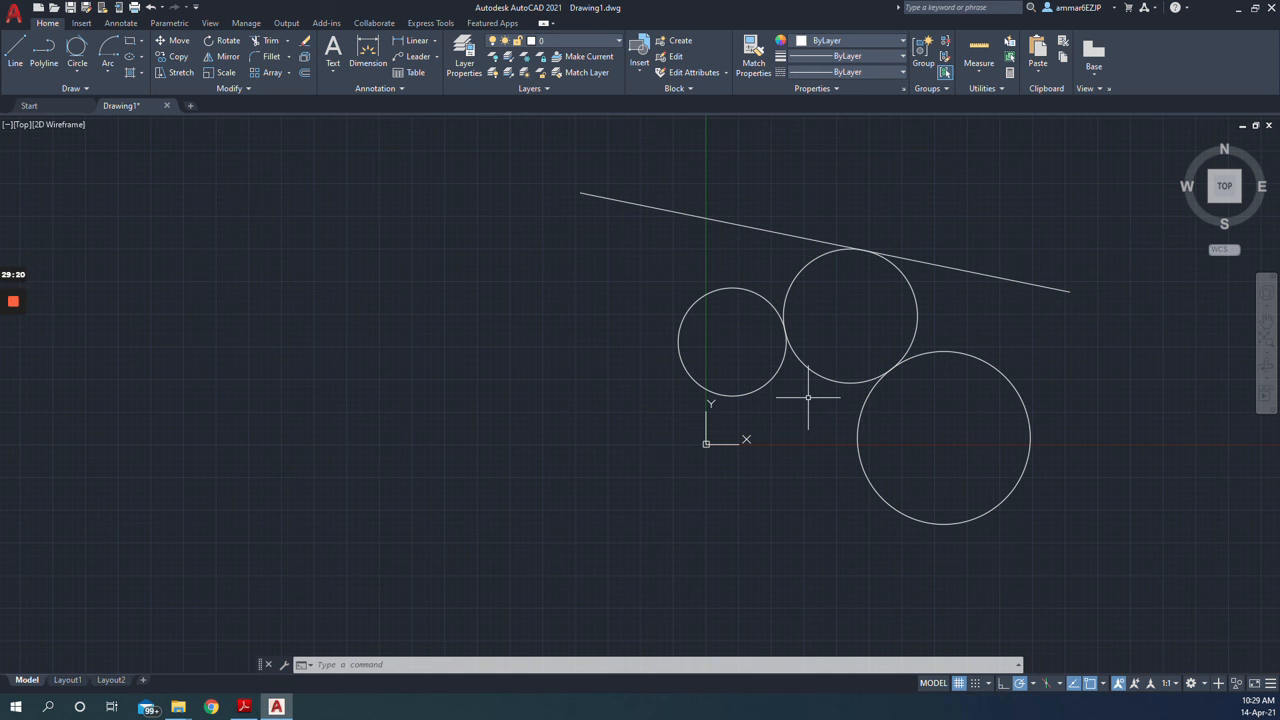
Switch to WEEK 6.pdf in Adobe Reader and skim the slides from the circle commands through snaps, donut, ellipse and multiline
{"action": "left_click", "coordinate": [281, 705]}
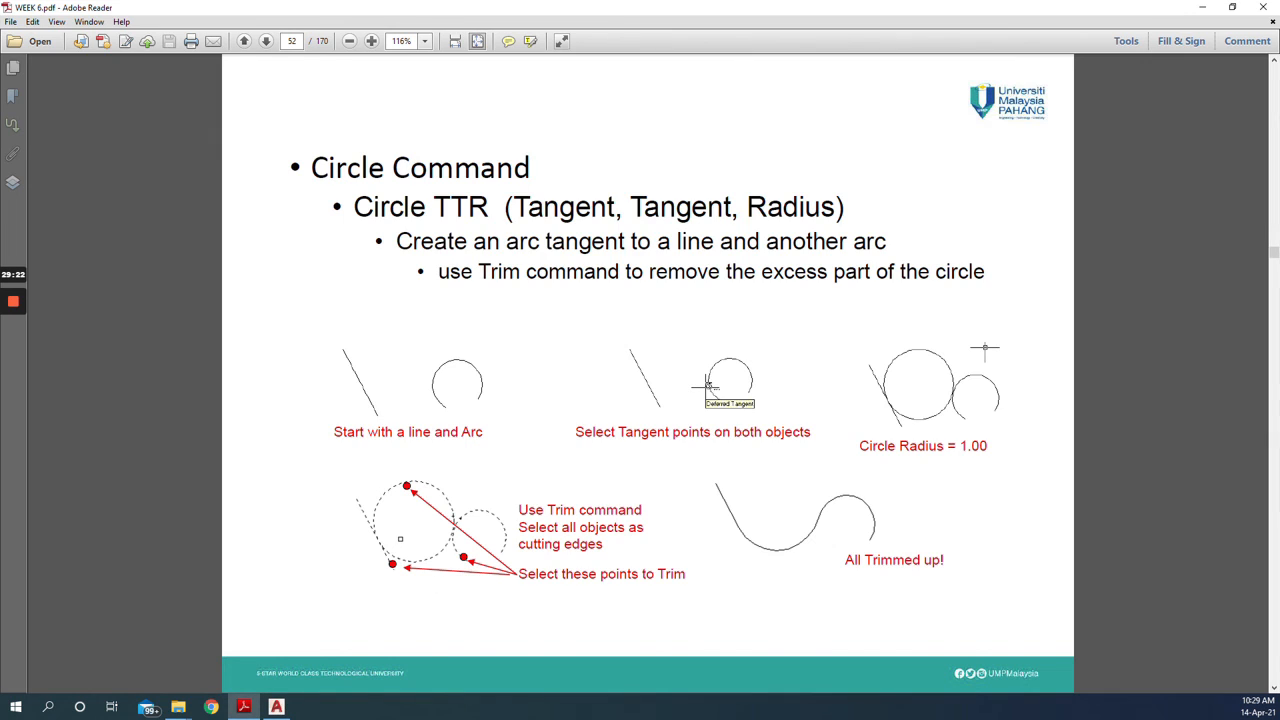
{"action": "scroll", "coordinate": [522, 545], "scroll_direction": "down", "scroll_amount": 3}
{"action": "scroll", "coordinate": [522, 545], "scroll_direction": "down", "scroll_amount": 3}
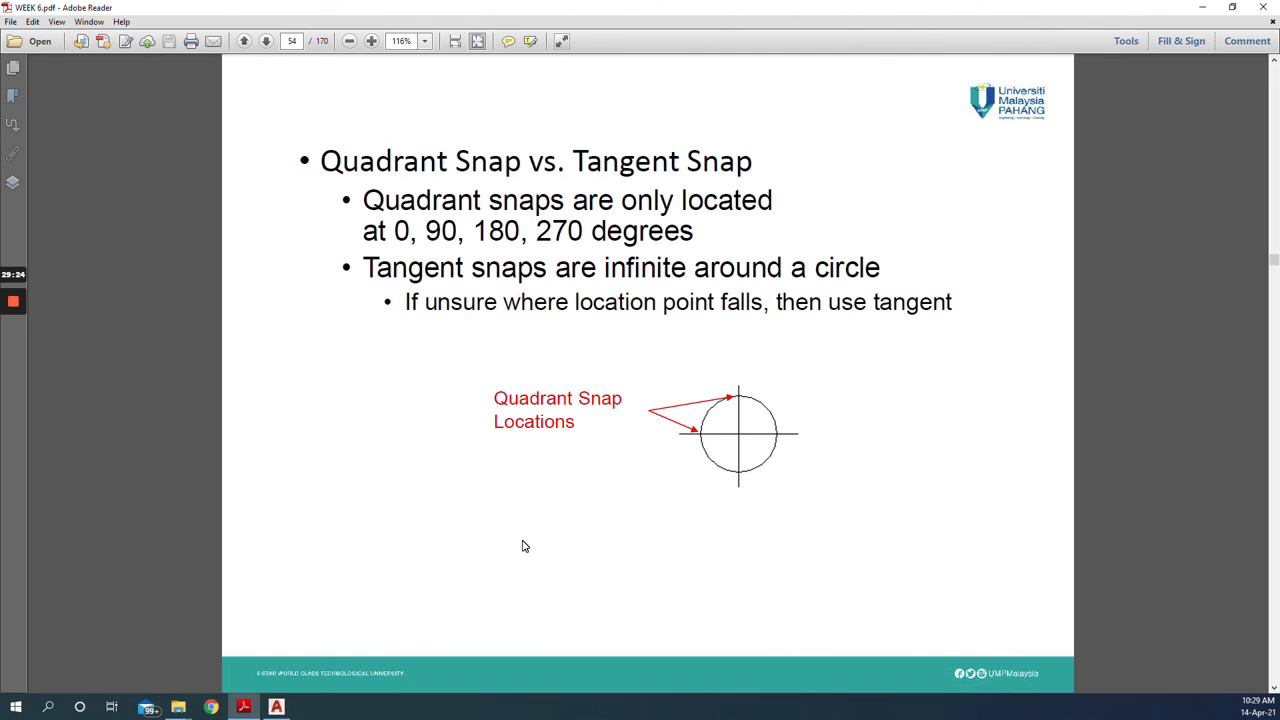
{"action": "scroll", "coordinate": [522, 545], "scroll_direction": "down", "scroll_amount": 3}
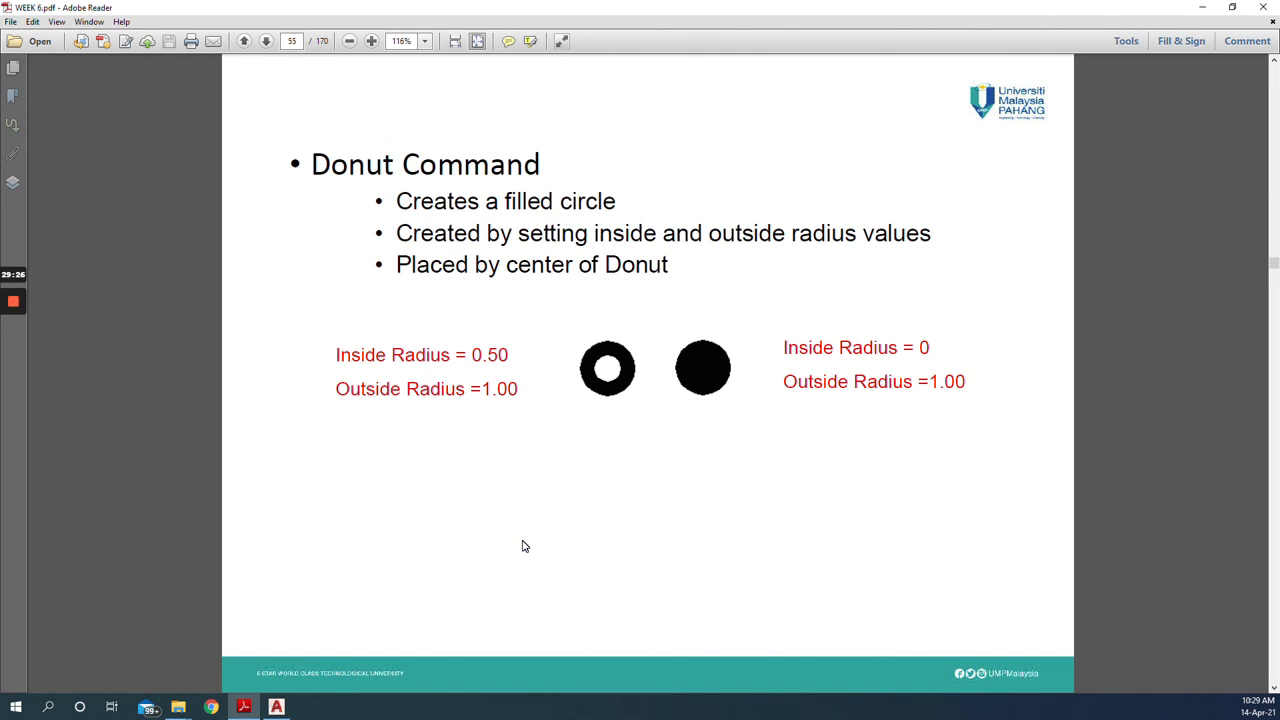
{"action": "scroll", "coordinate": [522, 545], "scroll_direction": "down", "scroll_amount": 3}
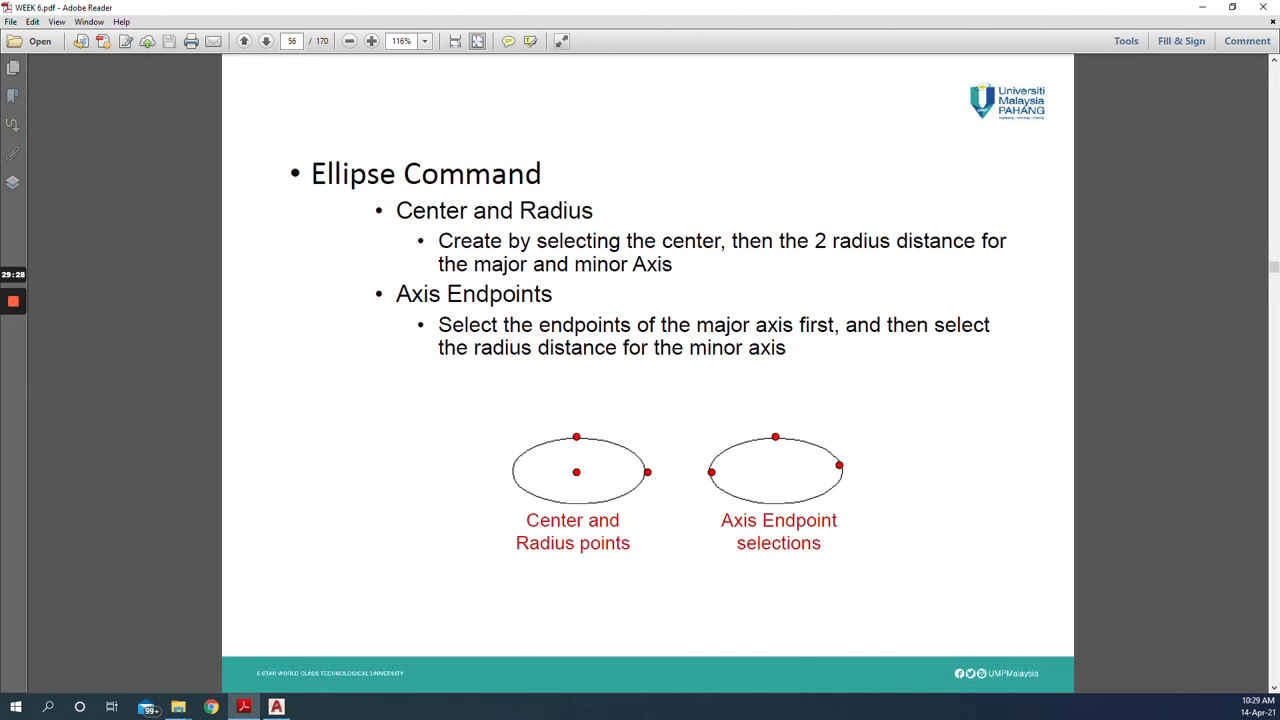
{"action": "scroll", "coordinate": [522, 545], "scroll_direction": "down", "scroll_amount": 3}
{"action": "scroll", "coordinate": [522, 545], "scroll_direction": "down", "scroll_amount": 3}
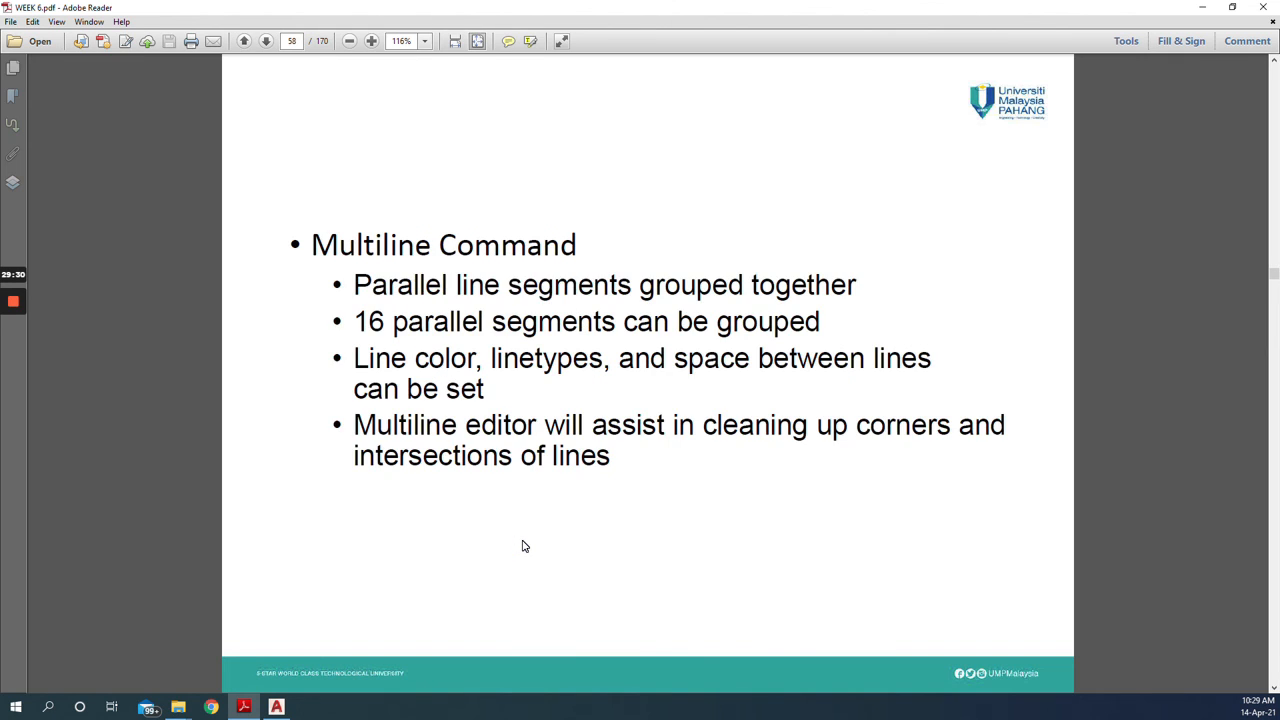
{"action": "scroll", "coordinate": [522, 545], "scroll_direction": "down", "scroll_amount": 3}
{"action": "scroll", "coordinate": [522, 545], "scroll_direction": "down", "scroll_amount": 3}
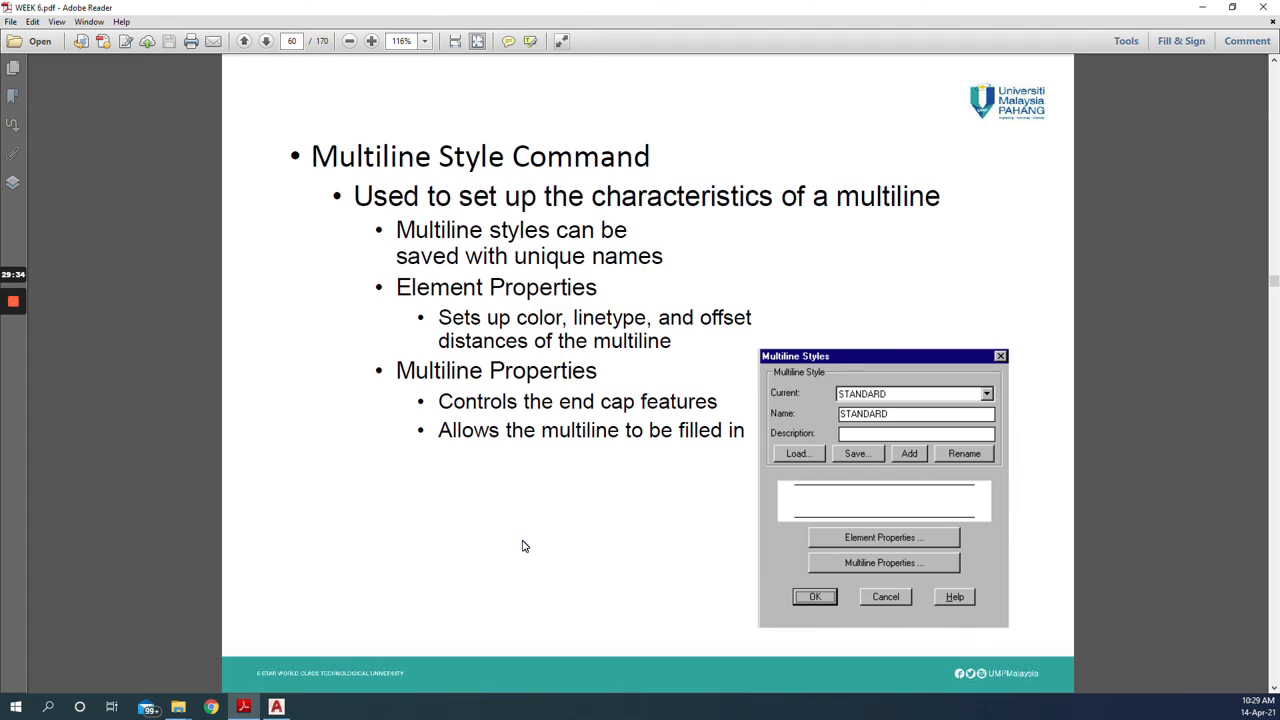
{"action": "scroll", "coordinate": [522, 545], "scroll_direction": "up", "scroll_amount": 3}
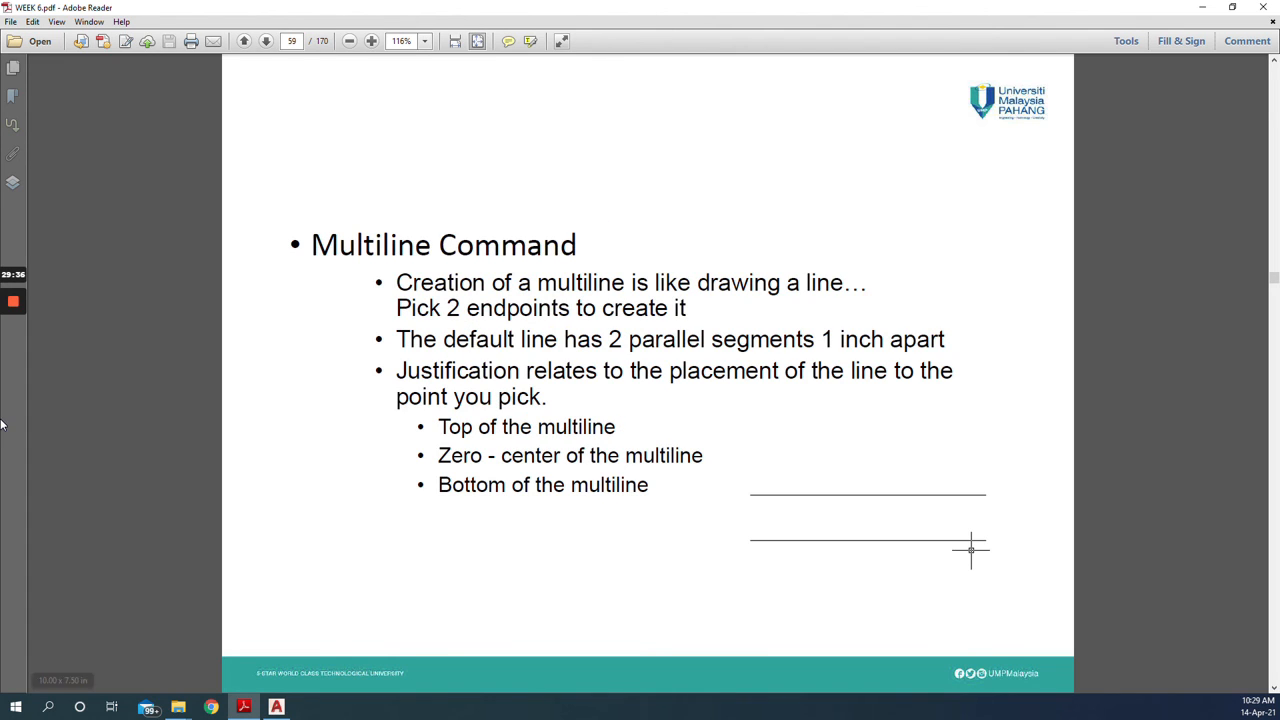
Switch to Chrome, open the 150 AutoCAD commands list at thesourcecad.com/autocad-commands, and look through its basic draw and modify commands
{"action": "left_click", "coordinate": [222, 706]}
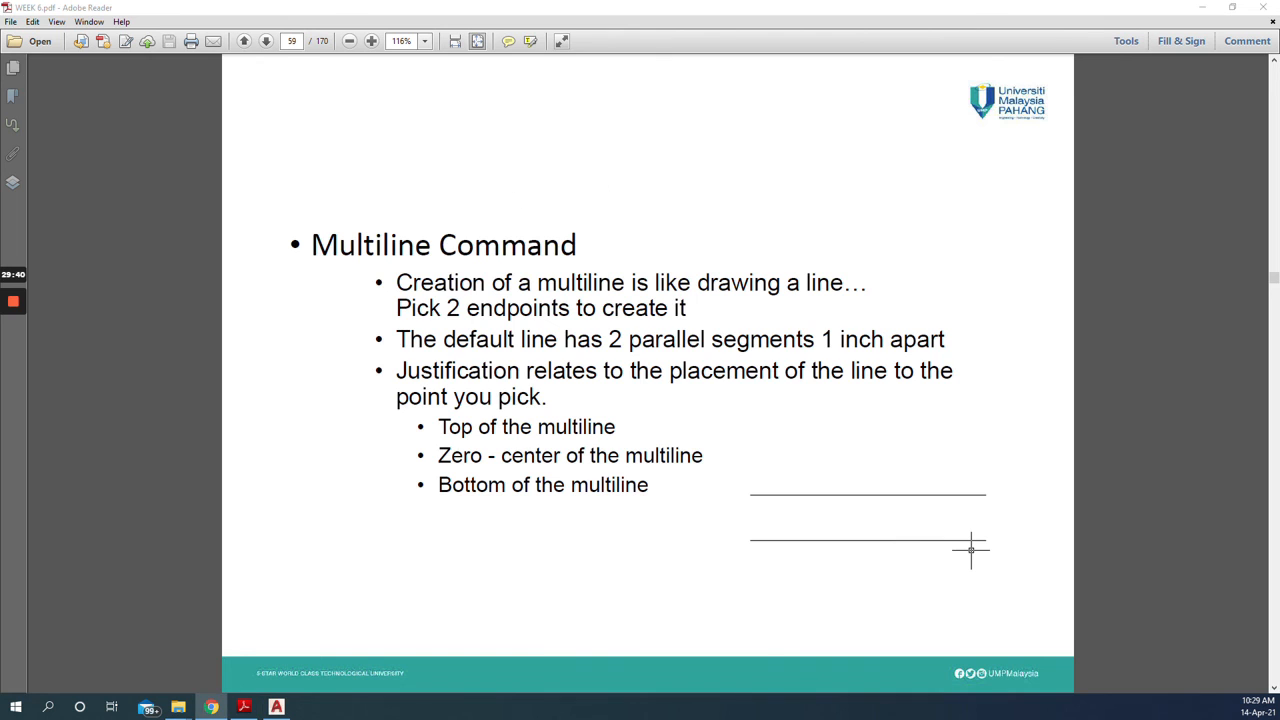
{"action": "left_click", "coordinate": [437, 117]}
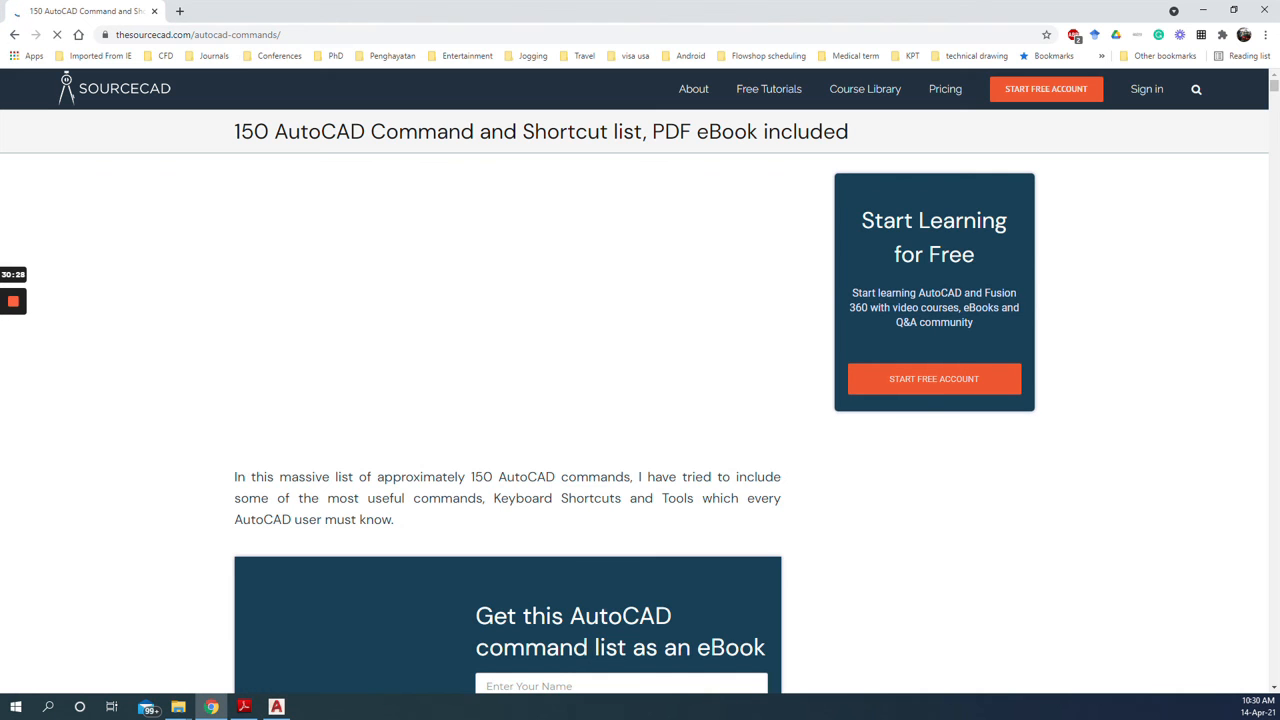
{"action": "scroll", "coordinate": [216, 478], "scroll_direction": "down", "scroll_amount": 3}
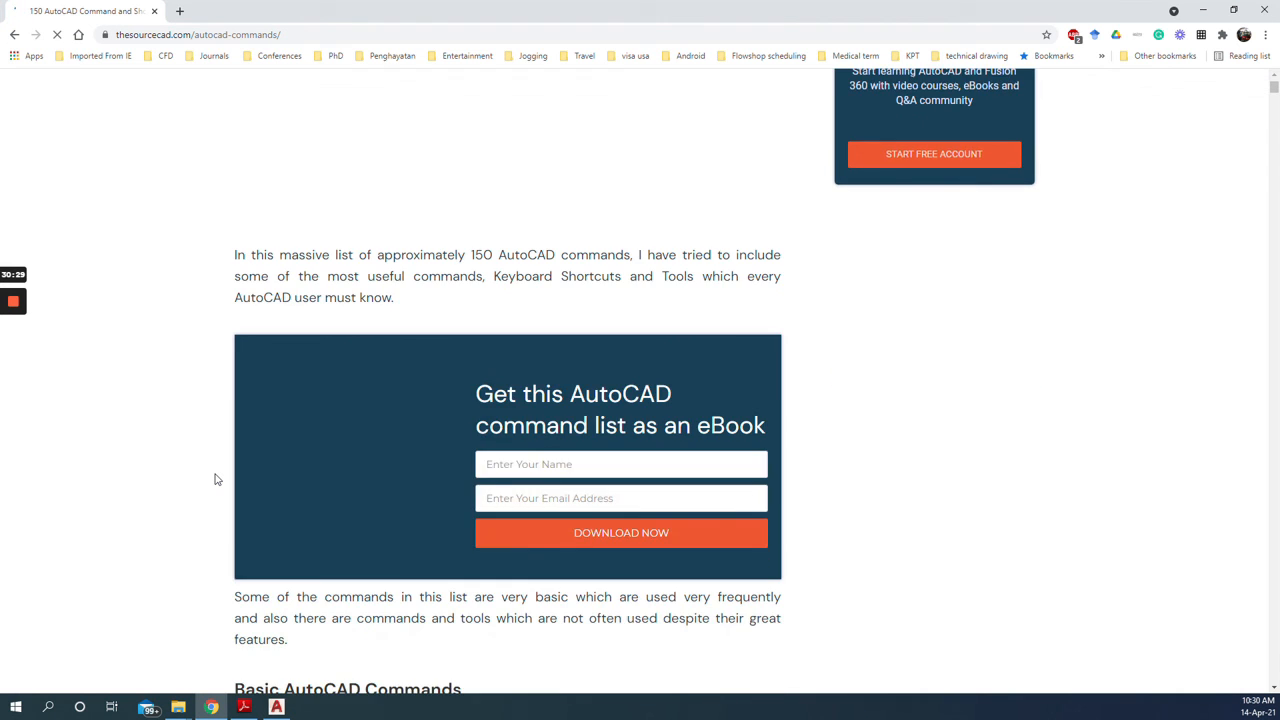
{"action": "scroll", "coordinate": [214, 479], "scroll_direction": "down", "scroll_amount": 4}
{"action": "scroll", "coordinate": [214, 479], "scroll_direction": "down", "scroll_amount": 4}
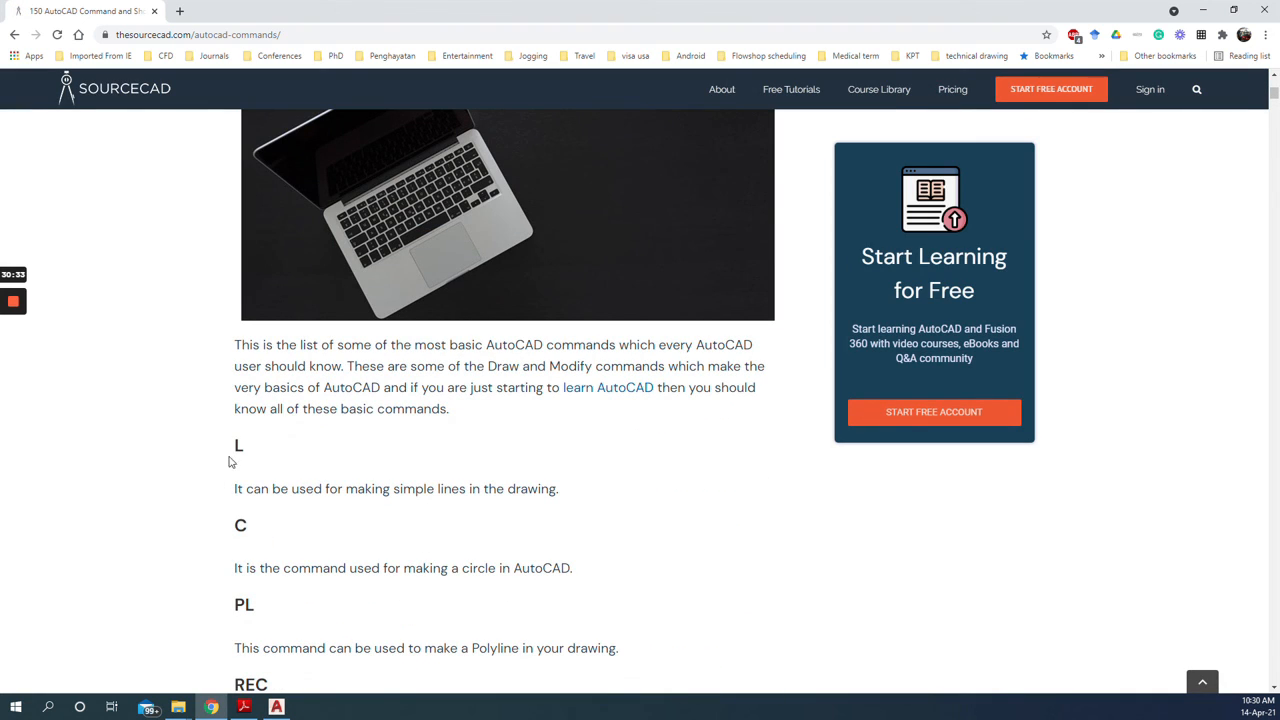
{"action": "scroll", "coordinate": [236, 459], "scroll_direction": "down", "scroll_amount": 2}
{"action": "scroll", "coordinate": [253, 455], "scroll_direction": "down", "scroll_amount": 10}
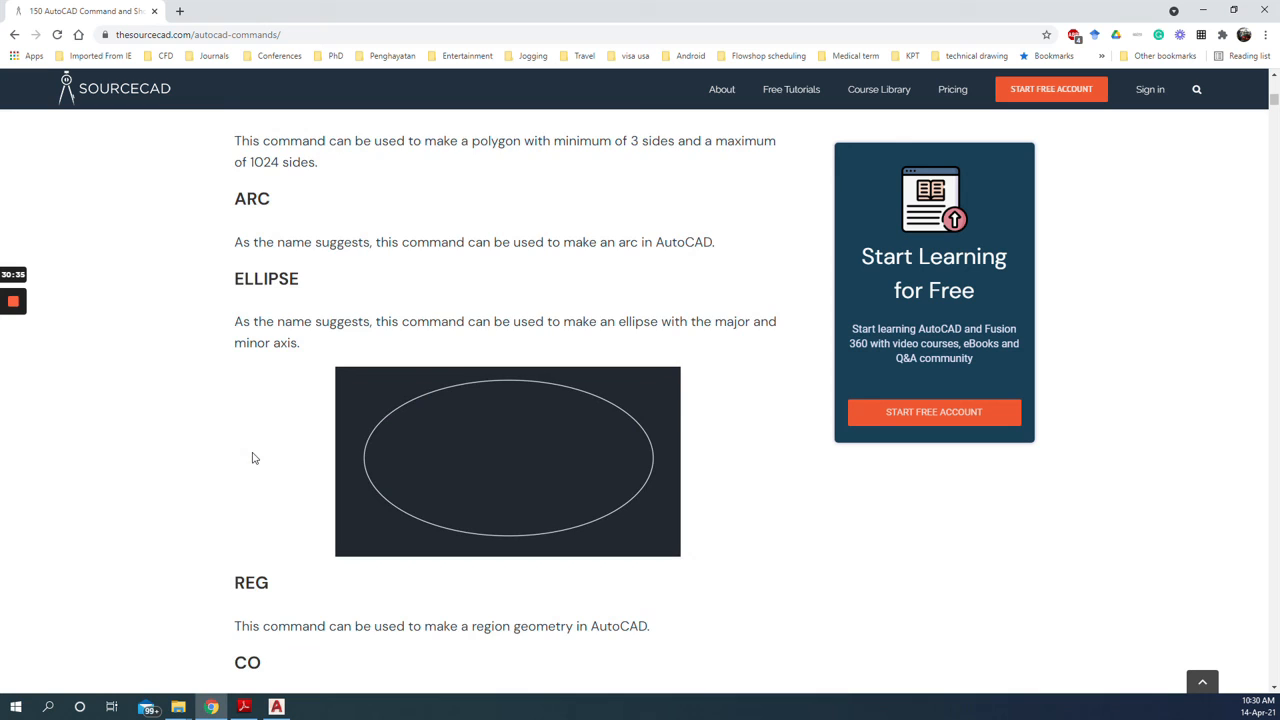
{"action": "scroll", "coordinate": [253, 455], "scroll_direction": "down", "scroll_amount": 6}
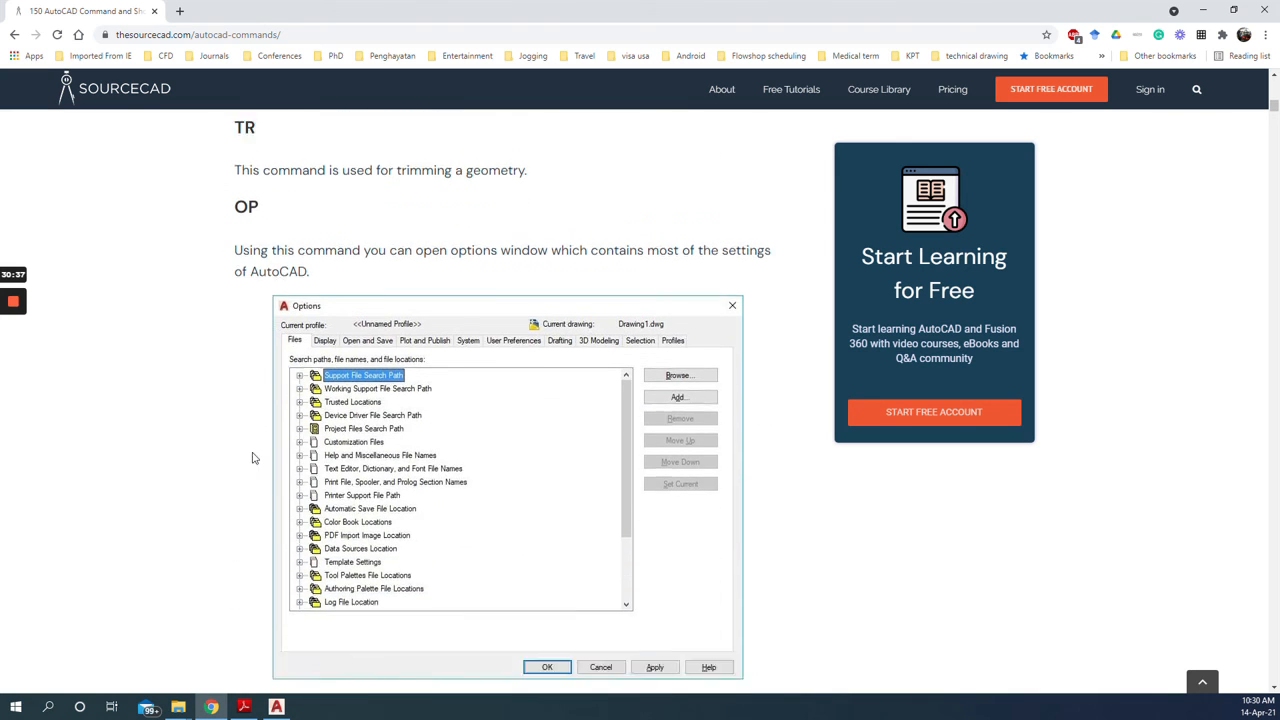
{"action": "scroll", "coordinate": [253, 457], "scroll_direction": "down", "scroll_amount": 7}
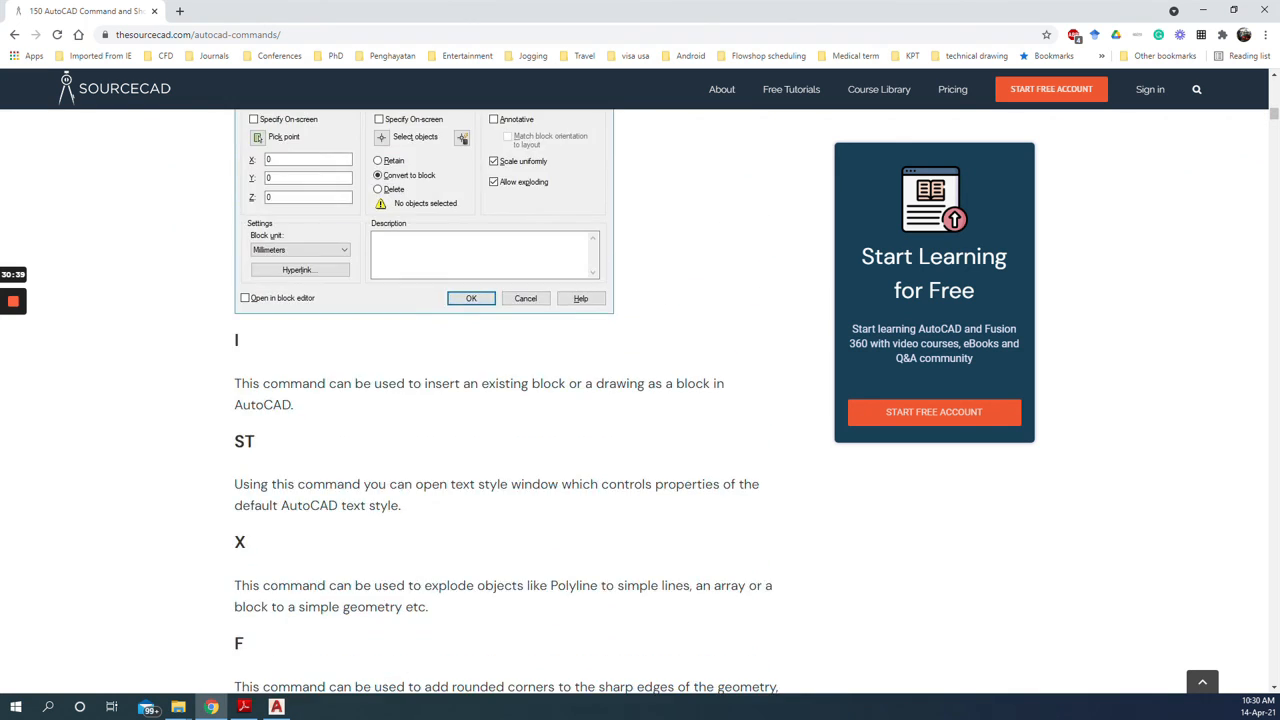
Look through the page's keyboard shortcuts, status bar toggles and further AutoCAD commands, dismissing the free-account pop-up
{"action": "scroll", "coordinate": [508, 400], "scroll_direction": "down", "scroll_amount": 6}
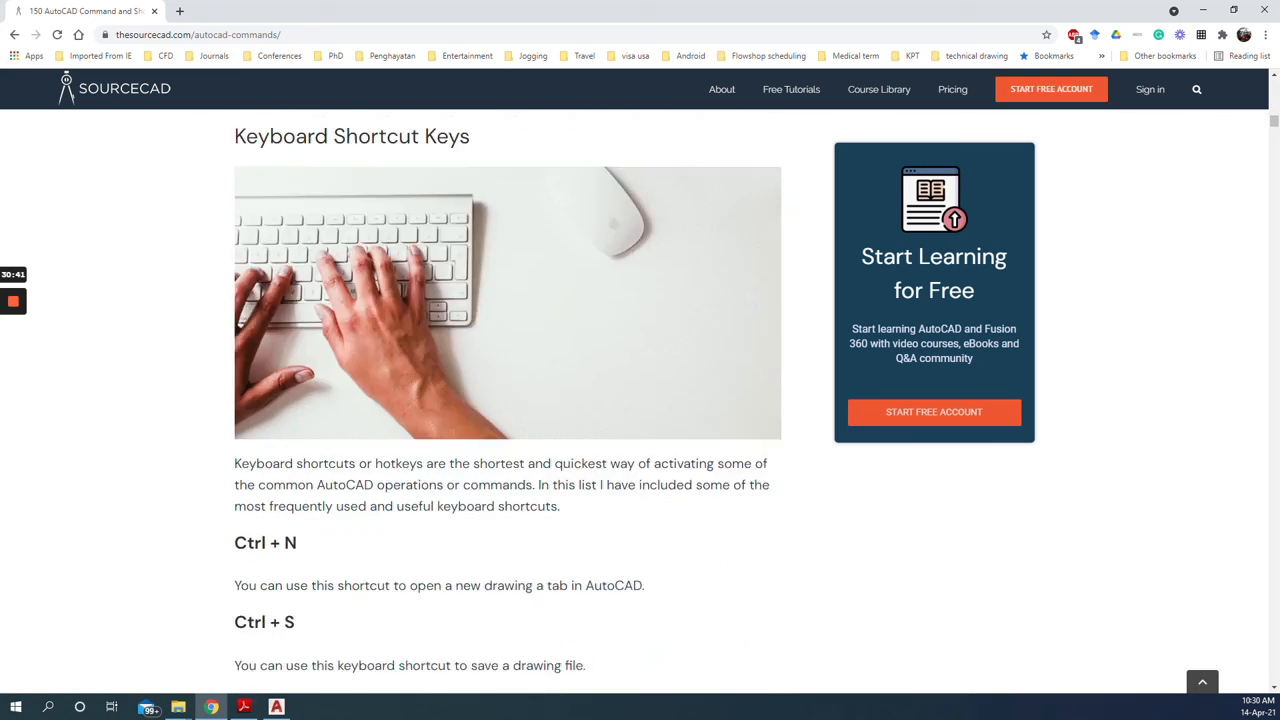
{"action": "scroll", "coordinate": [312, 503], "scroll_direction": "down", "scroll_amount": 11}
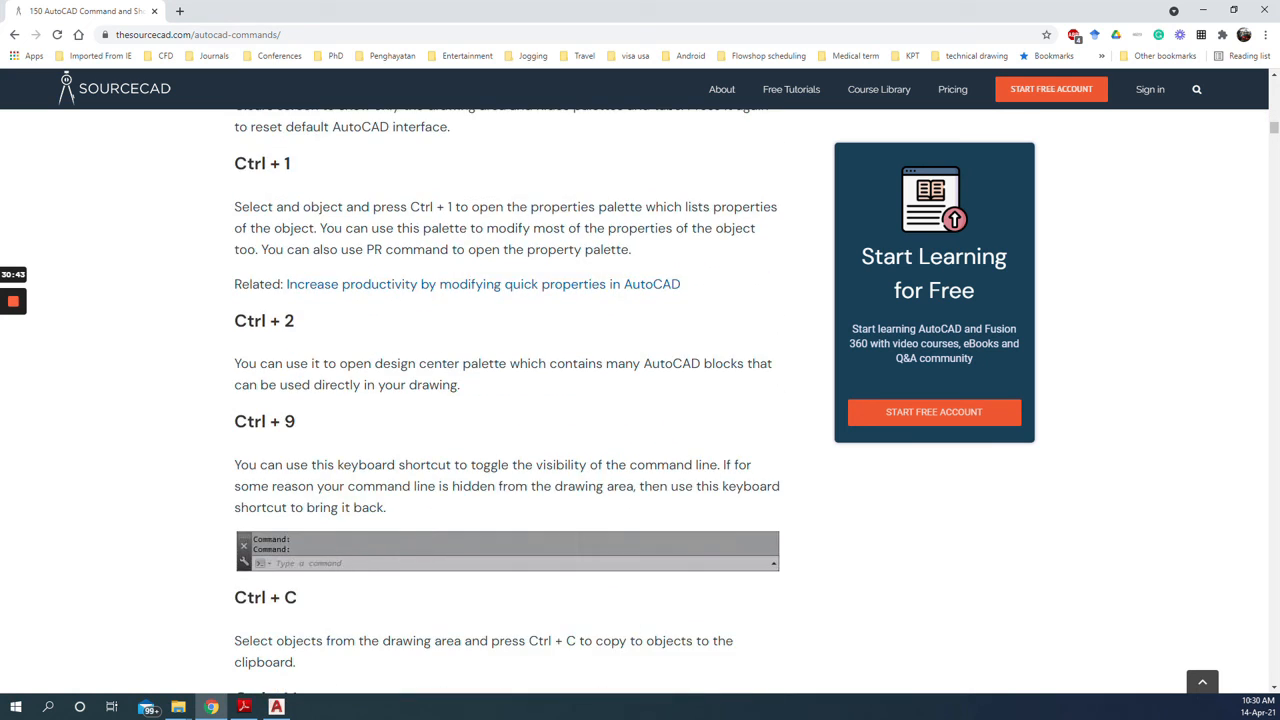
{"action": "scroll", "coordinate": [312, 503], "scroll_direction": "down", "scroll_amount": 9}
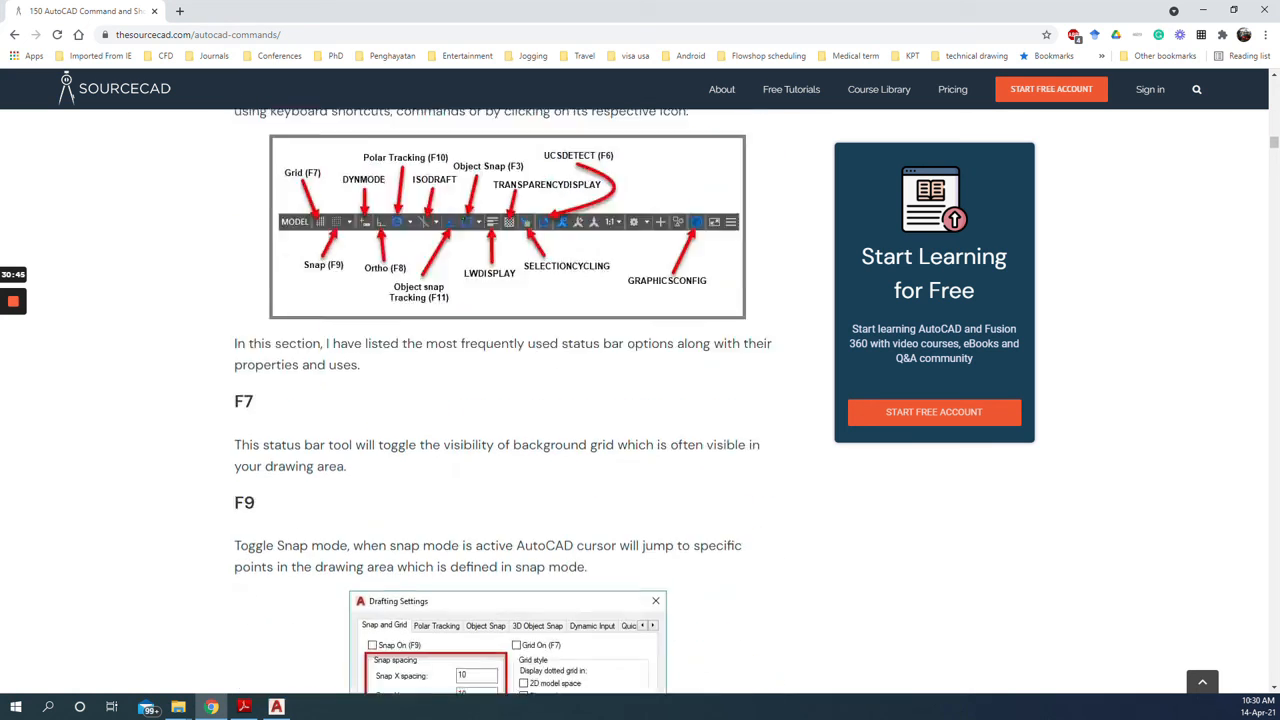
{"action": "scroll", "coordinate": [192, 153], "scroll_direction": "down", "scroll_amount": 2}
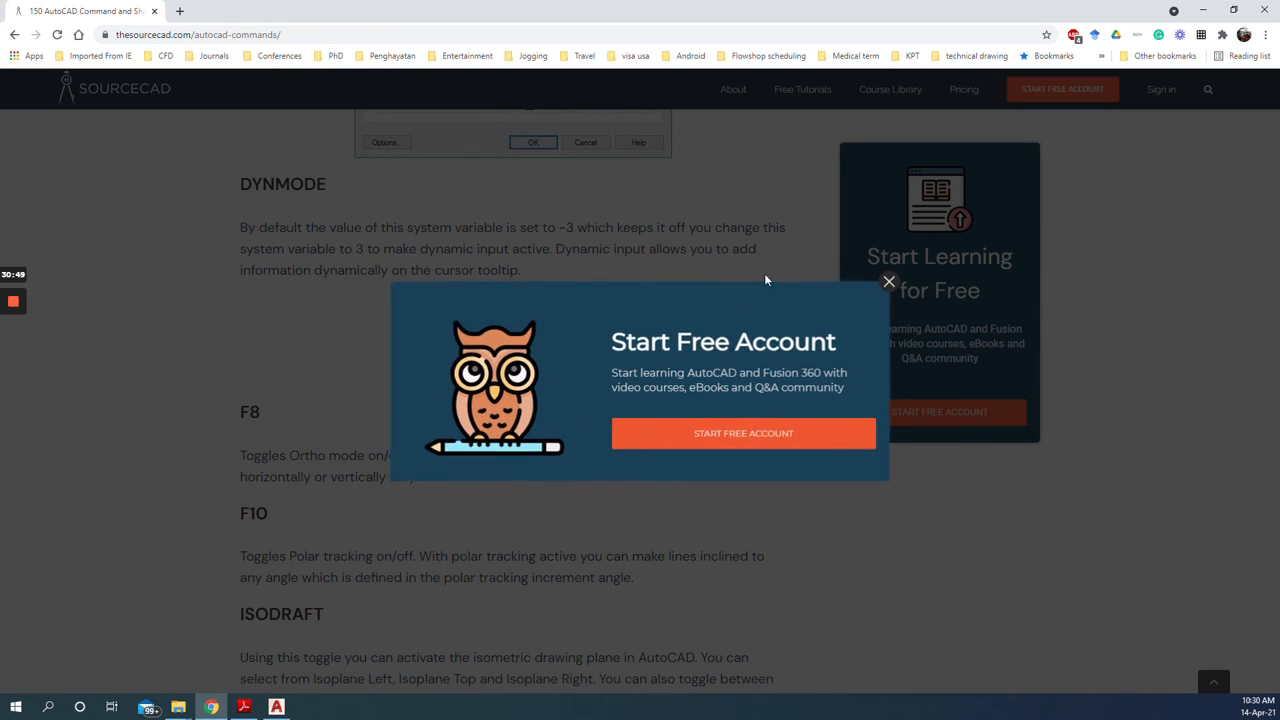
{"action": "left_click", "coordinate": [890, 283]}
{"action": "scroll", "coordinate": [372, 525], "scroll_direction": "down", "scroll_amount": 4}
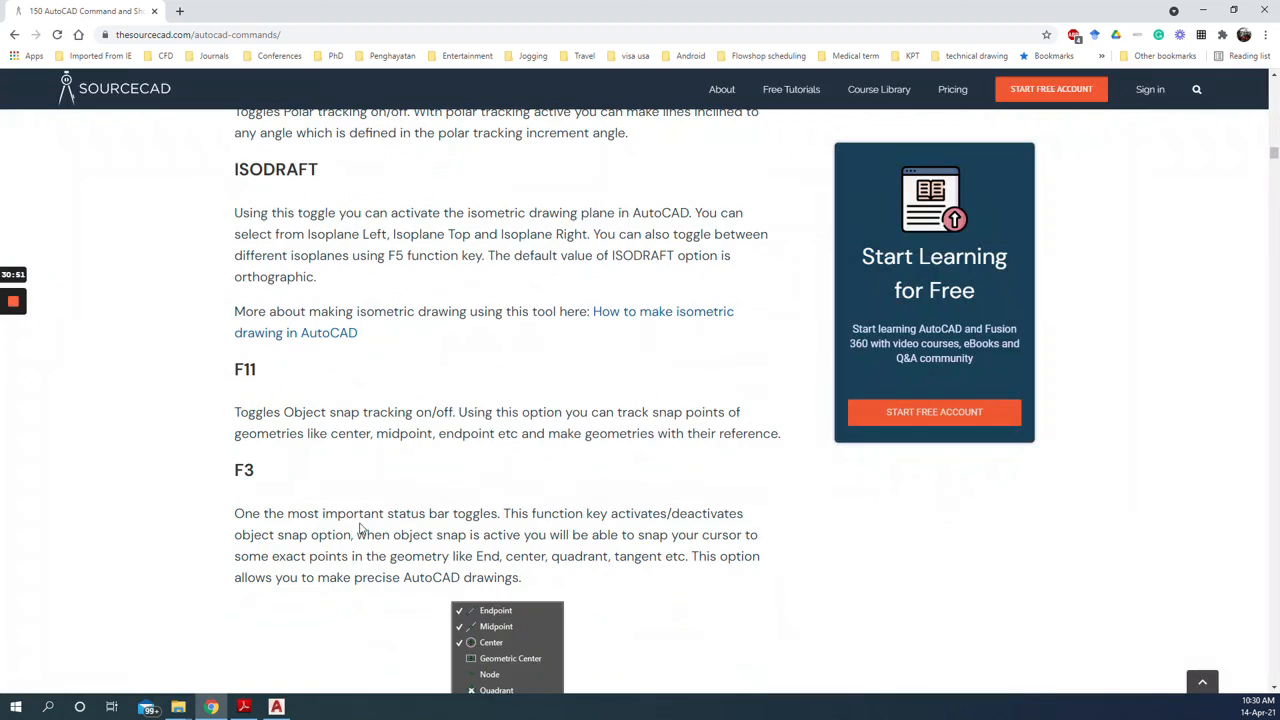
{"action": "scroll", "coordinate": [362, 527], "scroll_direction": "down", "scroll_amount": 10}
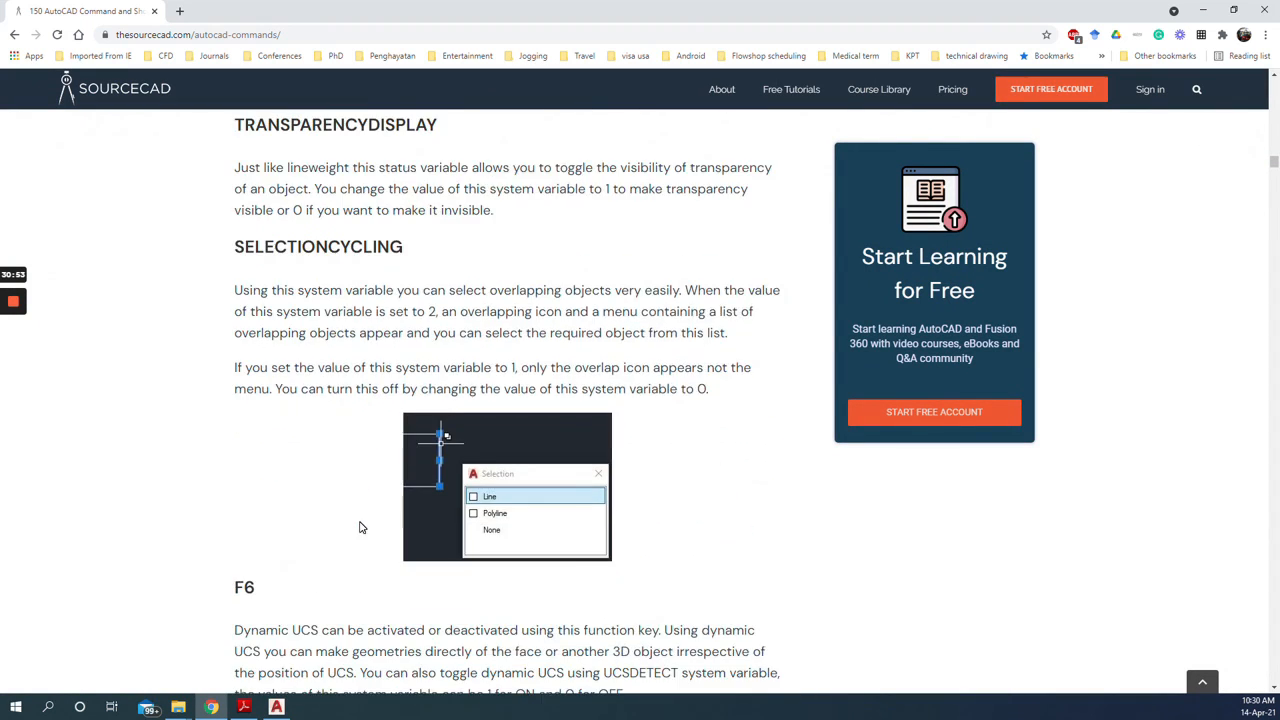
{"action": "scroll", "coordinate": [362, 527], "scroll_direction": "down", "scroll_amount": 10}
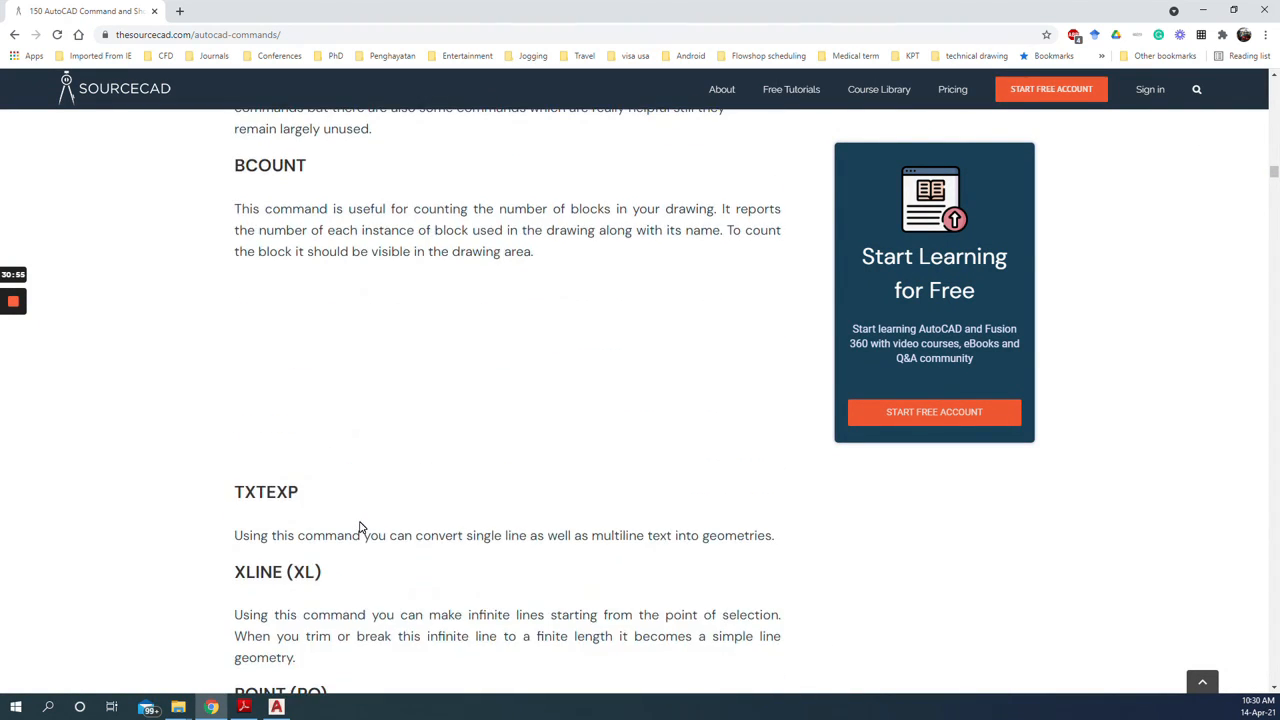